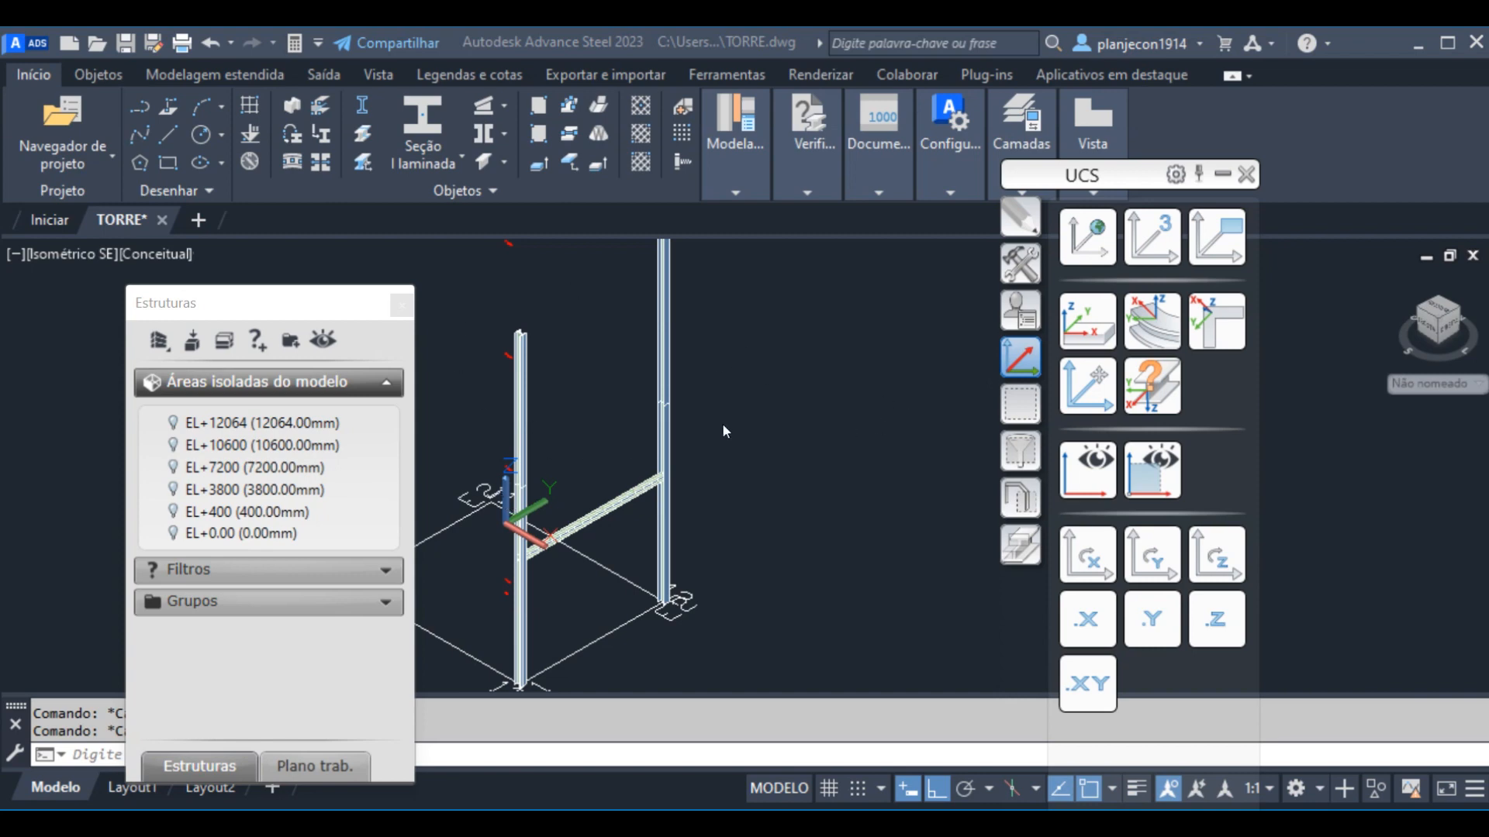
Close the Estruturas window, collapse the UCS tool palette, and move it clear of the model
left_click(401, 303)
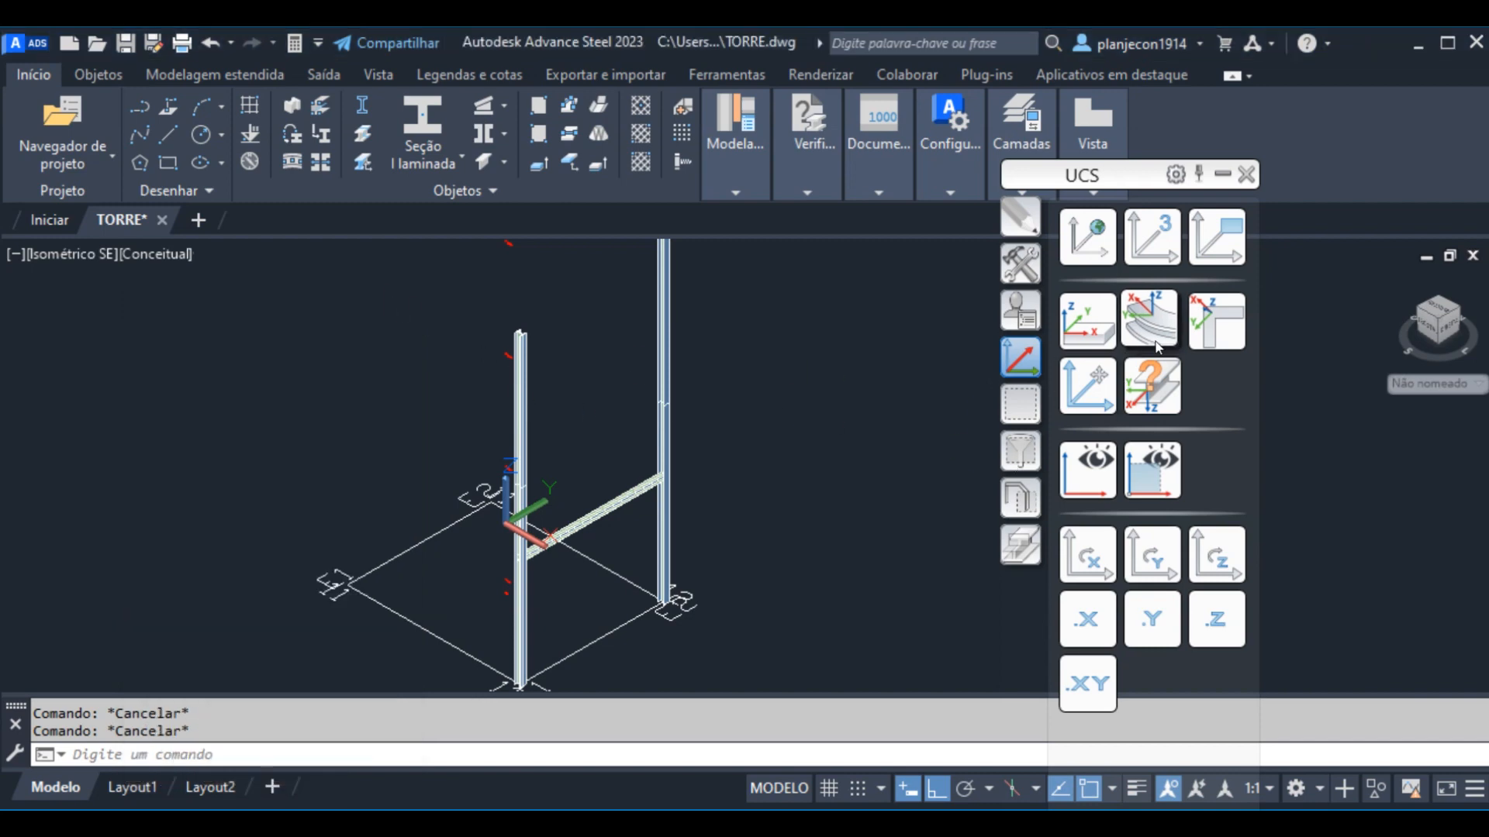
left_click(1230, 176)
left_click(1022, 194)
left_click_drag(1035, 183, 1215, 118)
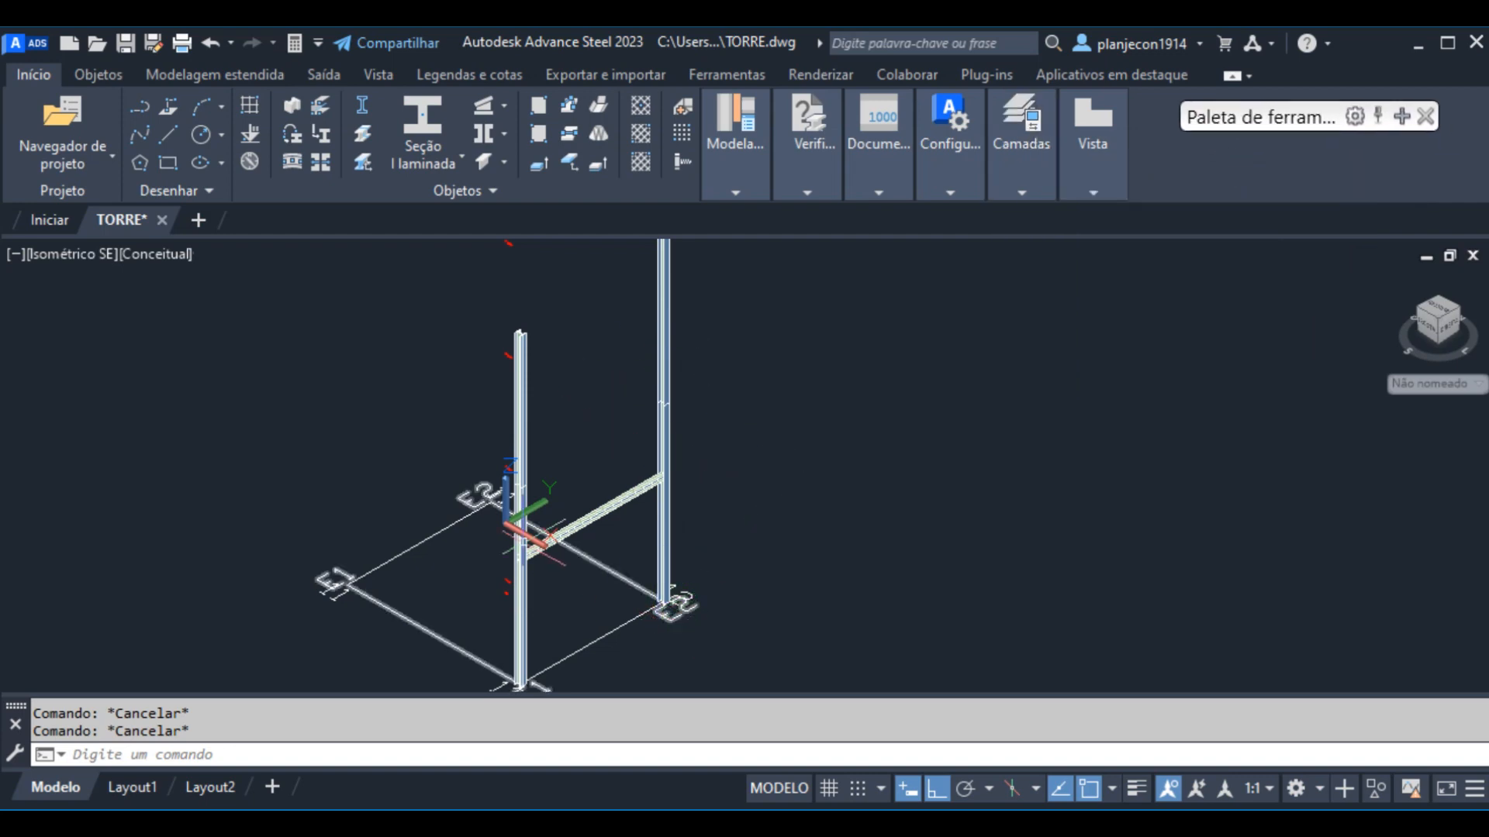
Open the project explorer to show the model's level list
scroll(456, 489, "down", 5)
scroll(455, 489, "up", 8)
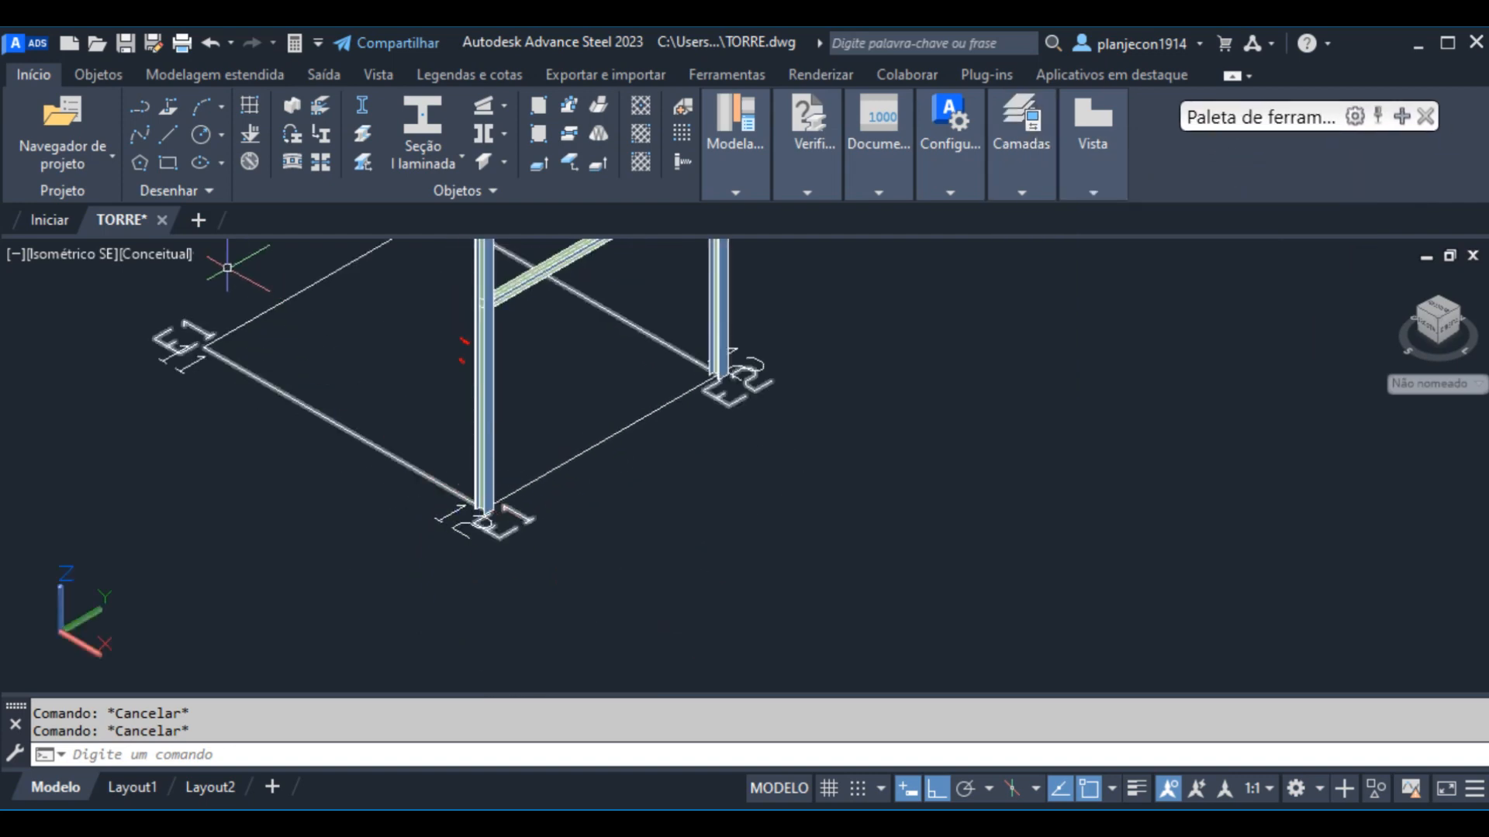
left_click(100, 152)
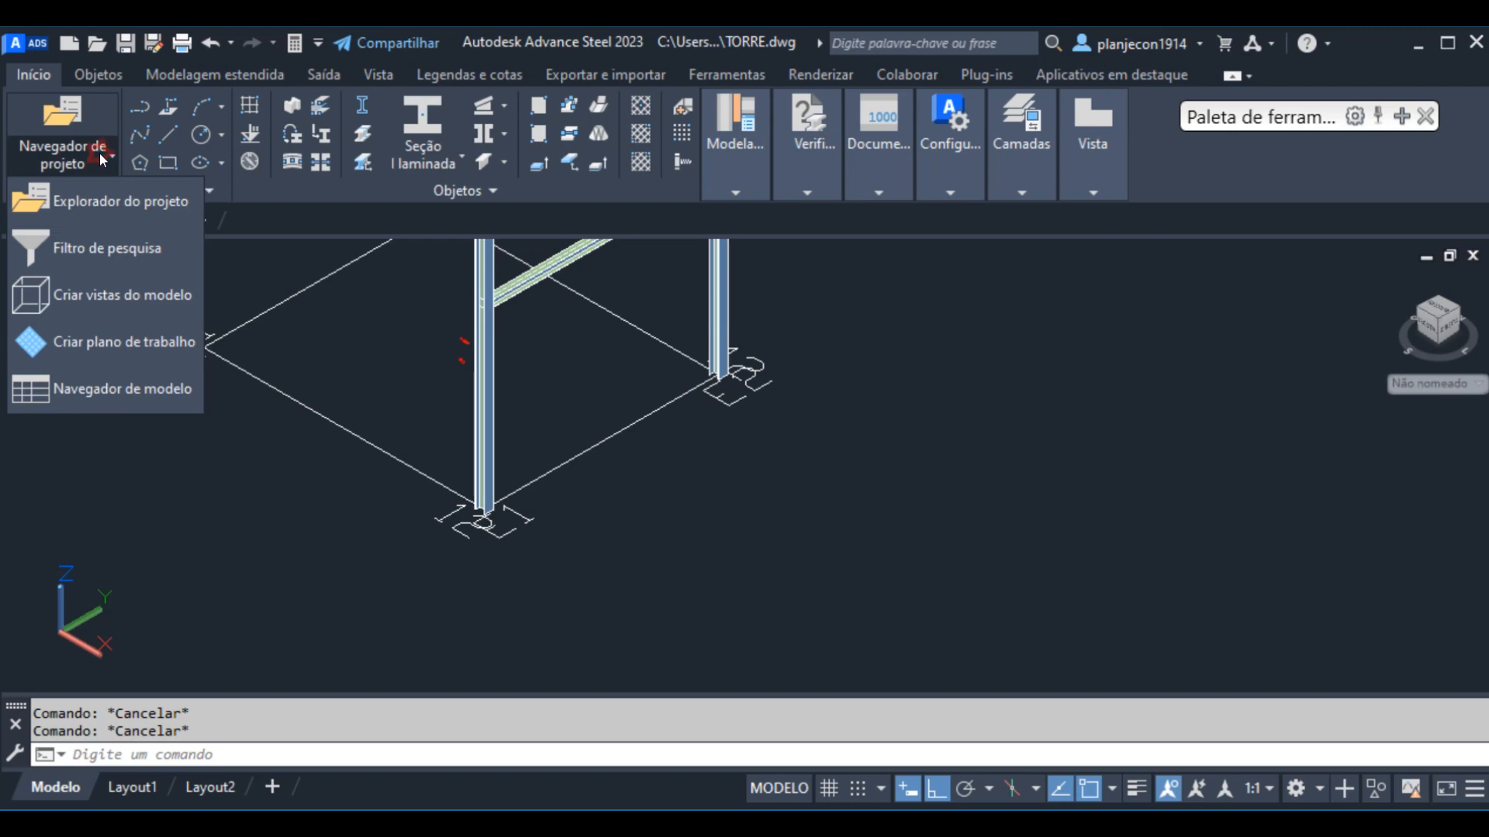
left_click(77, 199)
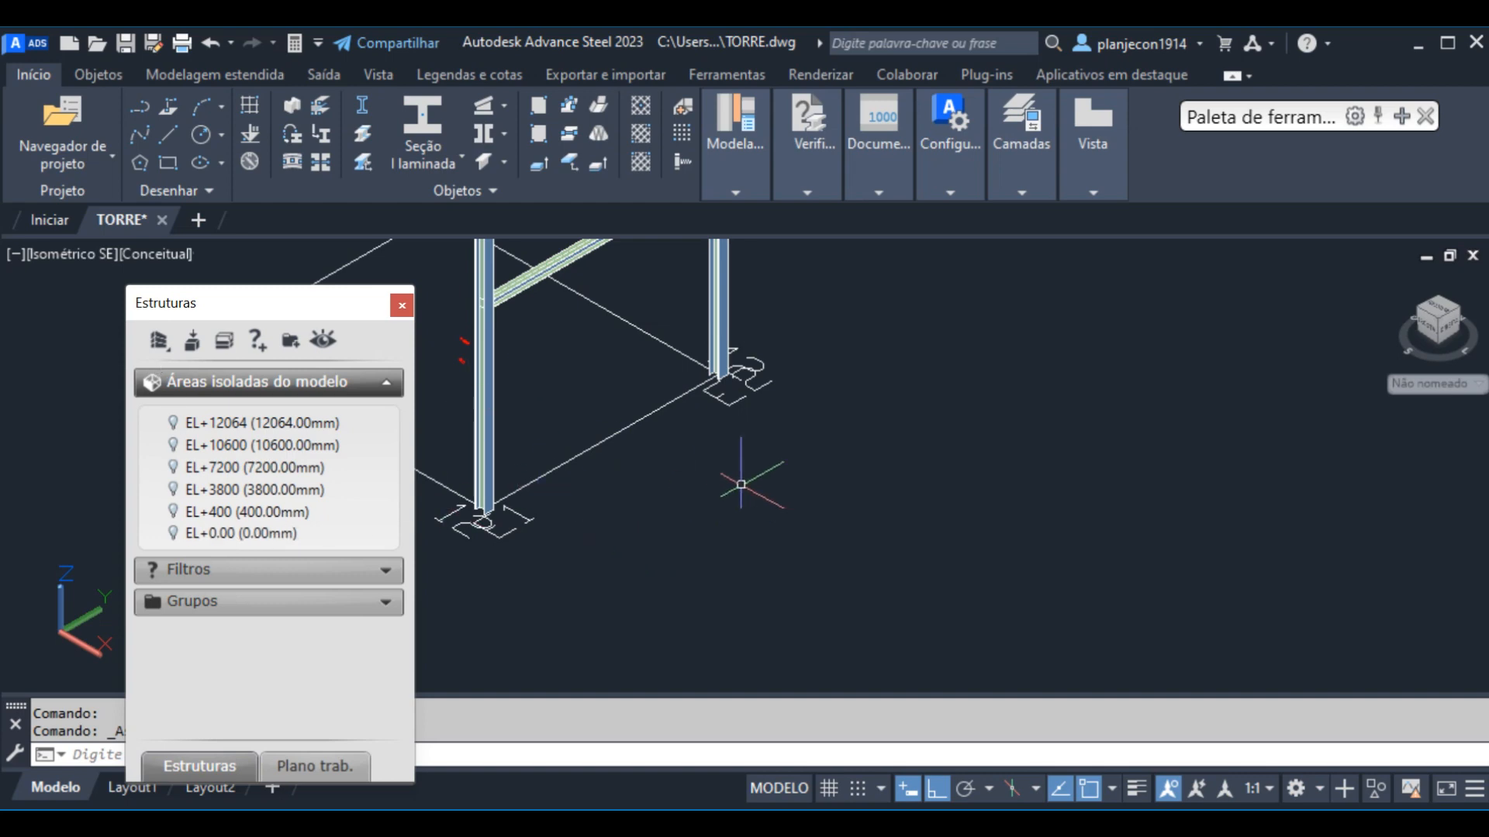
Switch the viewport's visual style to 2D wireframe to expose the column's system line at its base
scroll(744, 392, "up", 2)
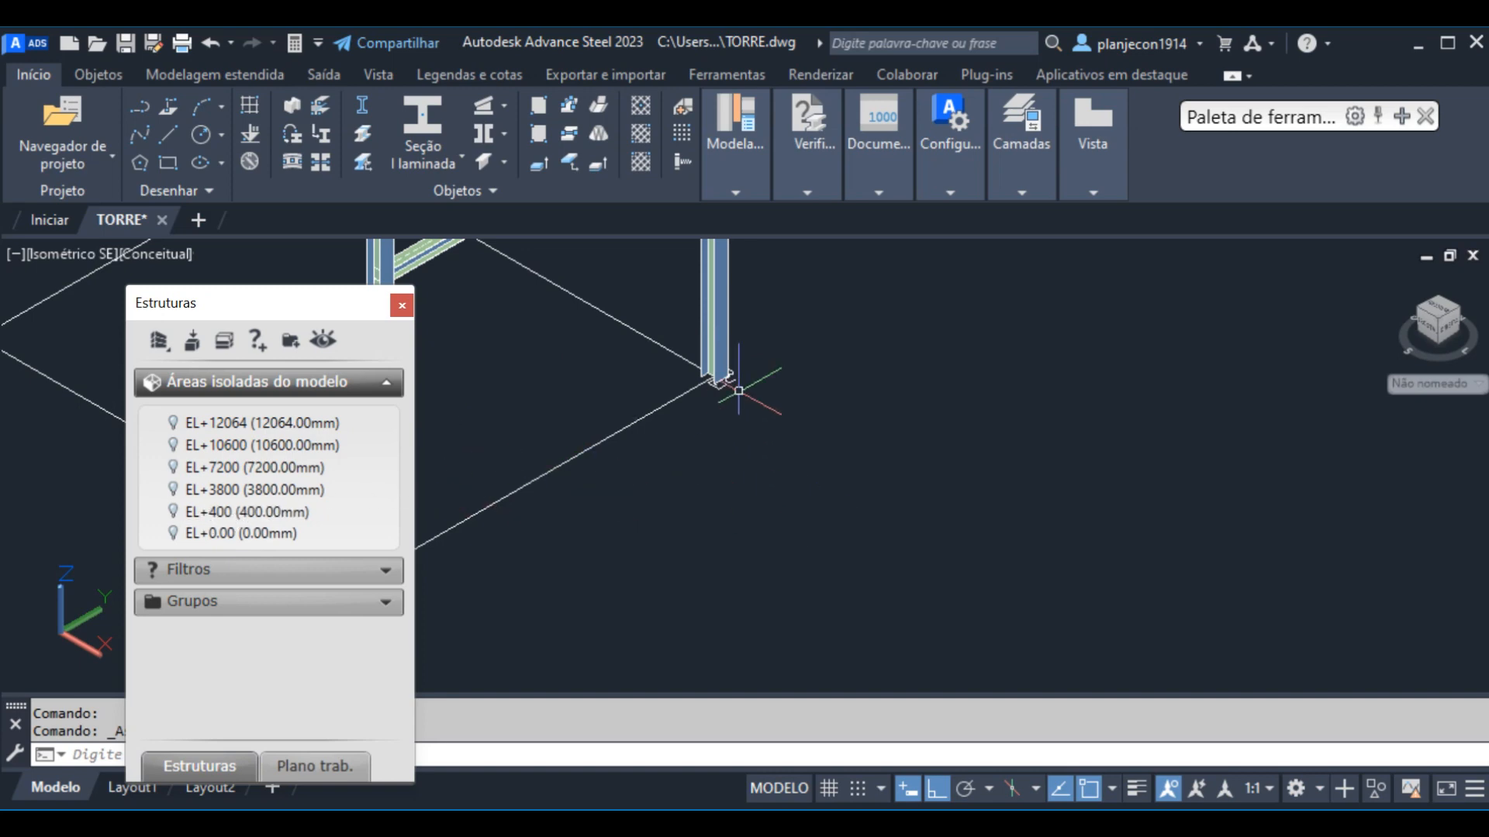
scroll(717, 388, "up", 2)
middle_click_drag(658, 382, 814, 498)
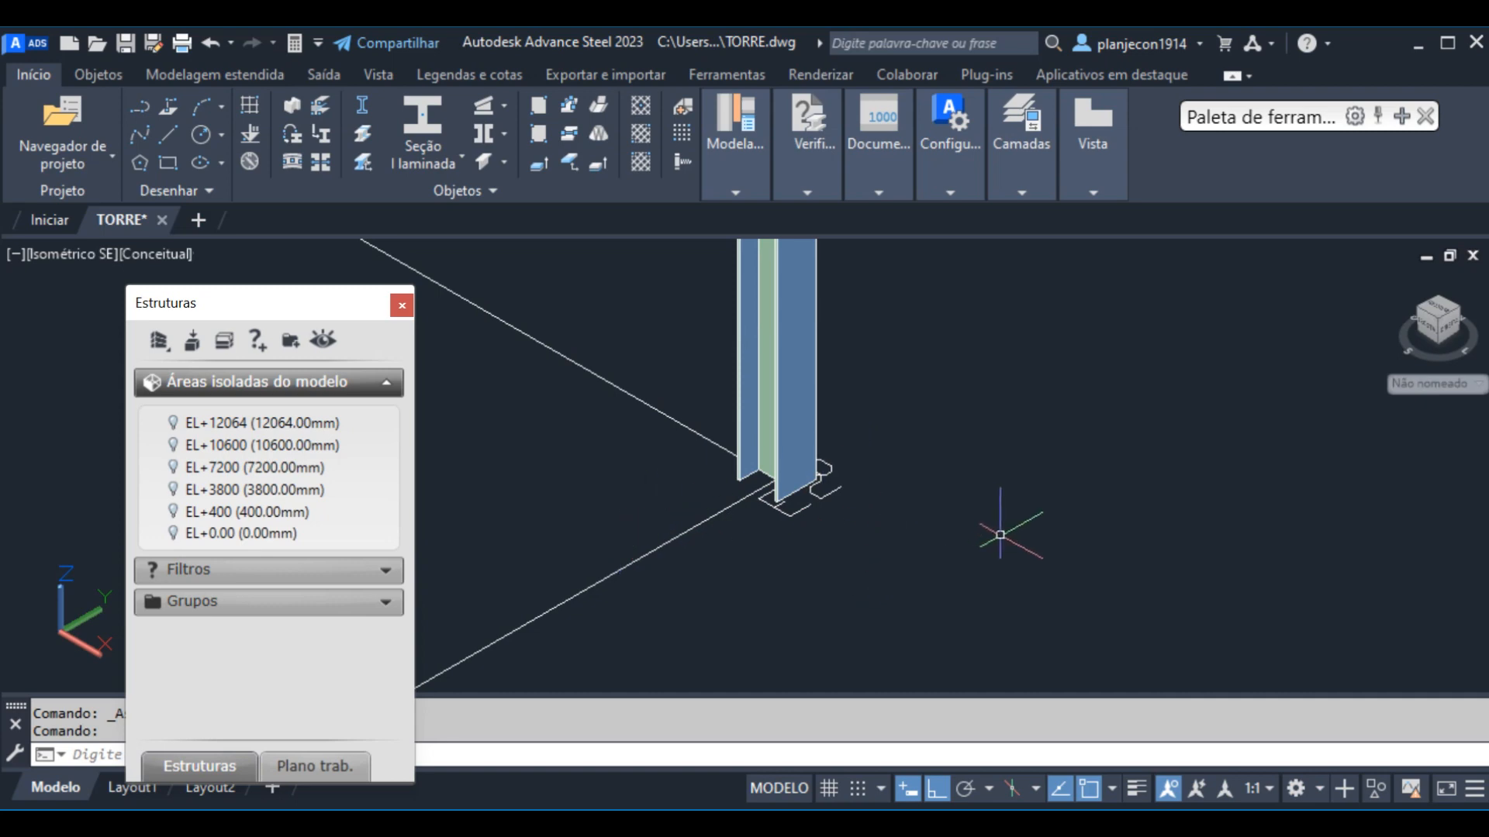
scroll(1008, 516, "down", 2)
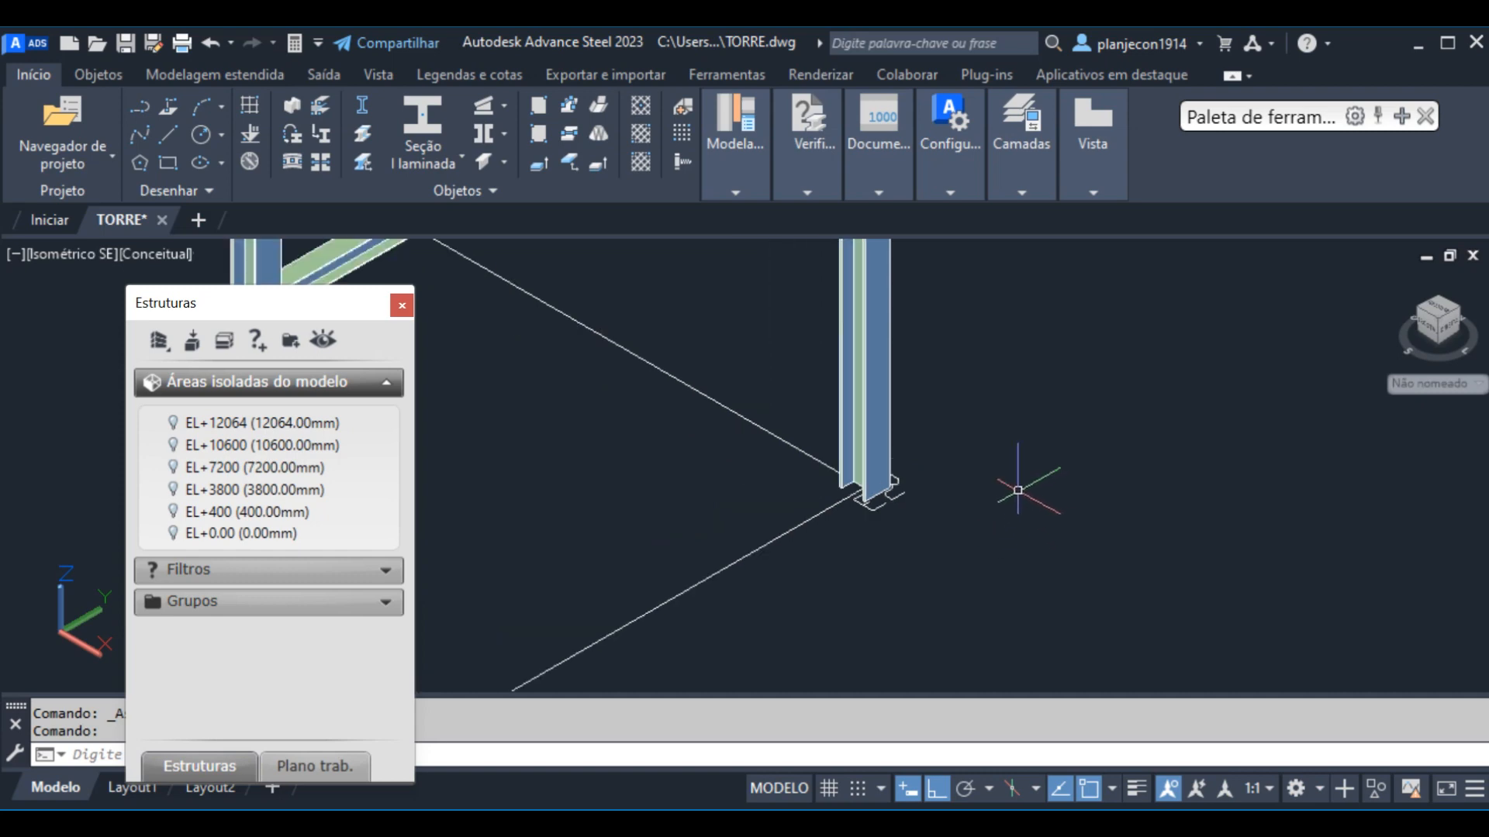
scroll(957, 424, "up", 1)
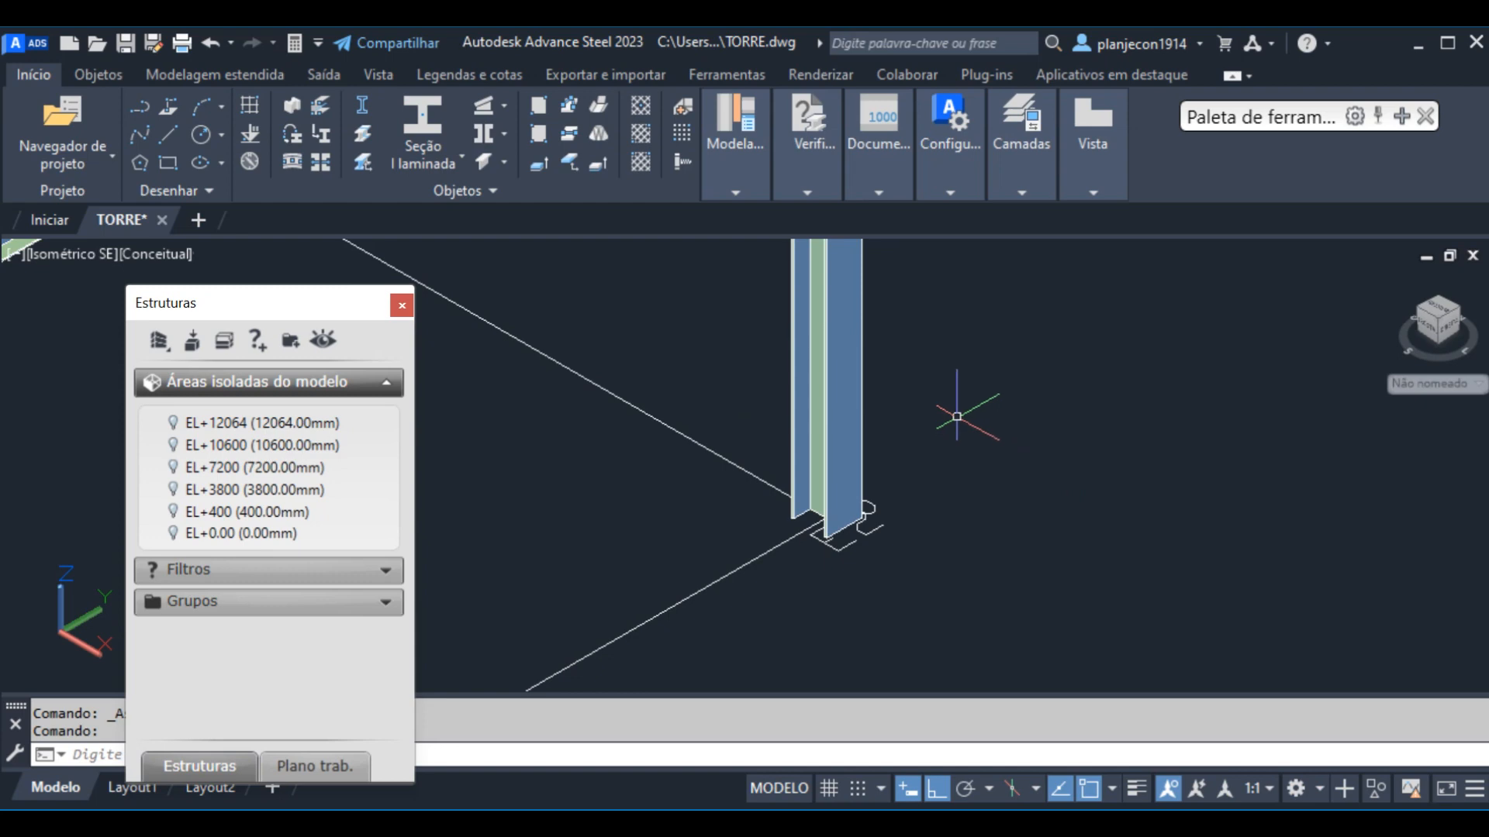
left_click(150, 255)
left_click(268, 318)
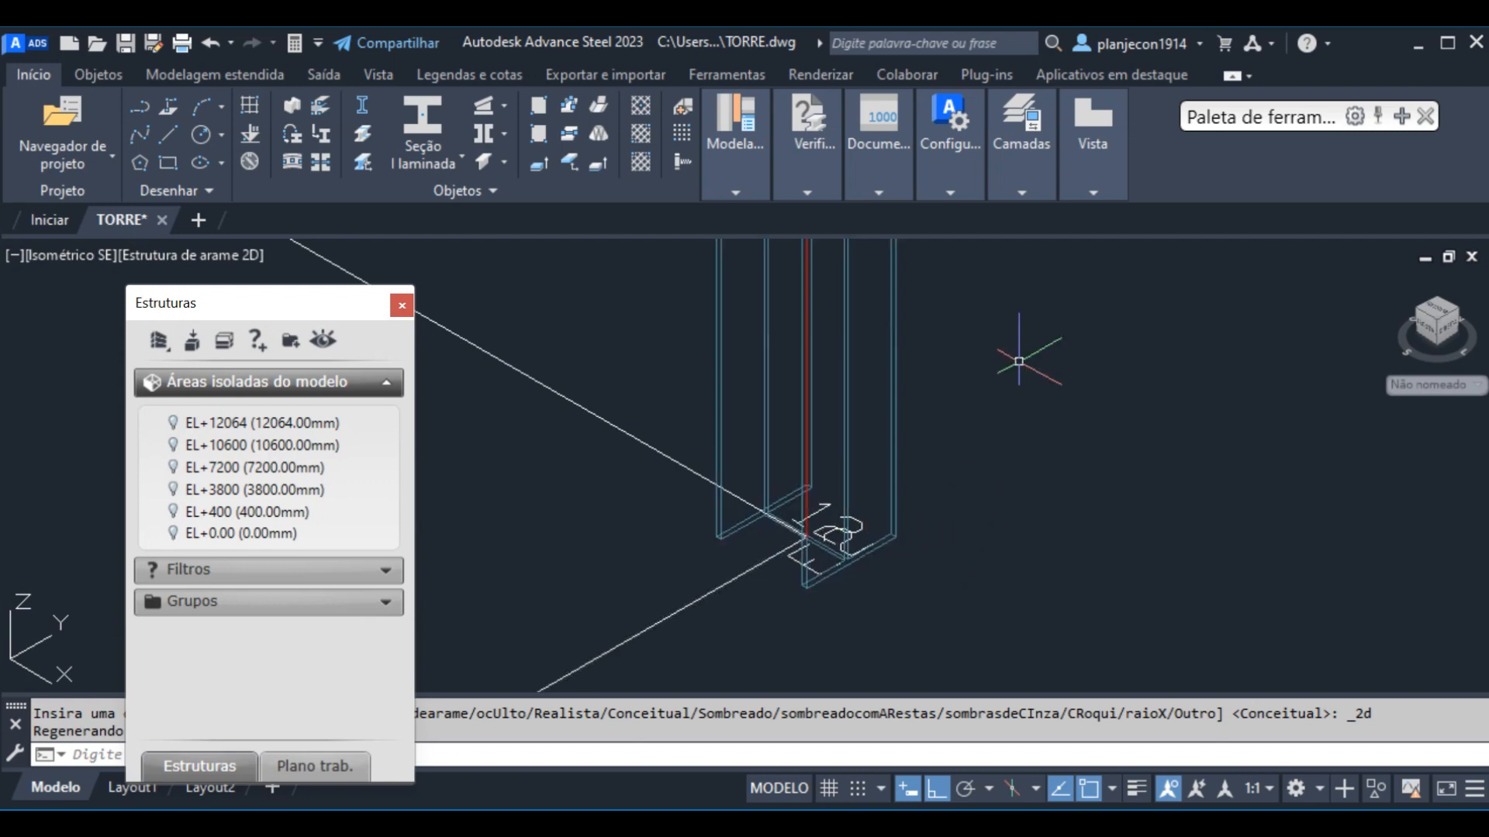
Expand the tool palette with the UCS tools and place it over the ribbon, clear of the columns
left_click_drag(1267, 117, 1192, 281)
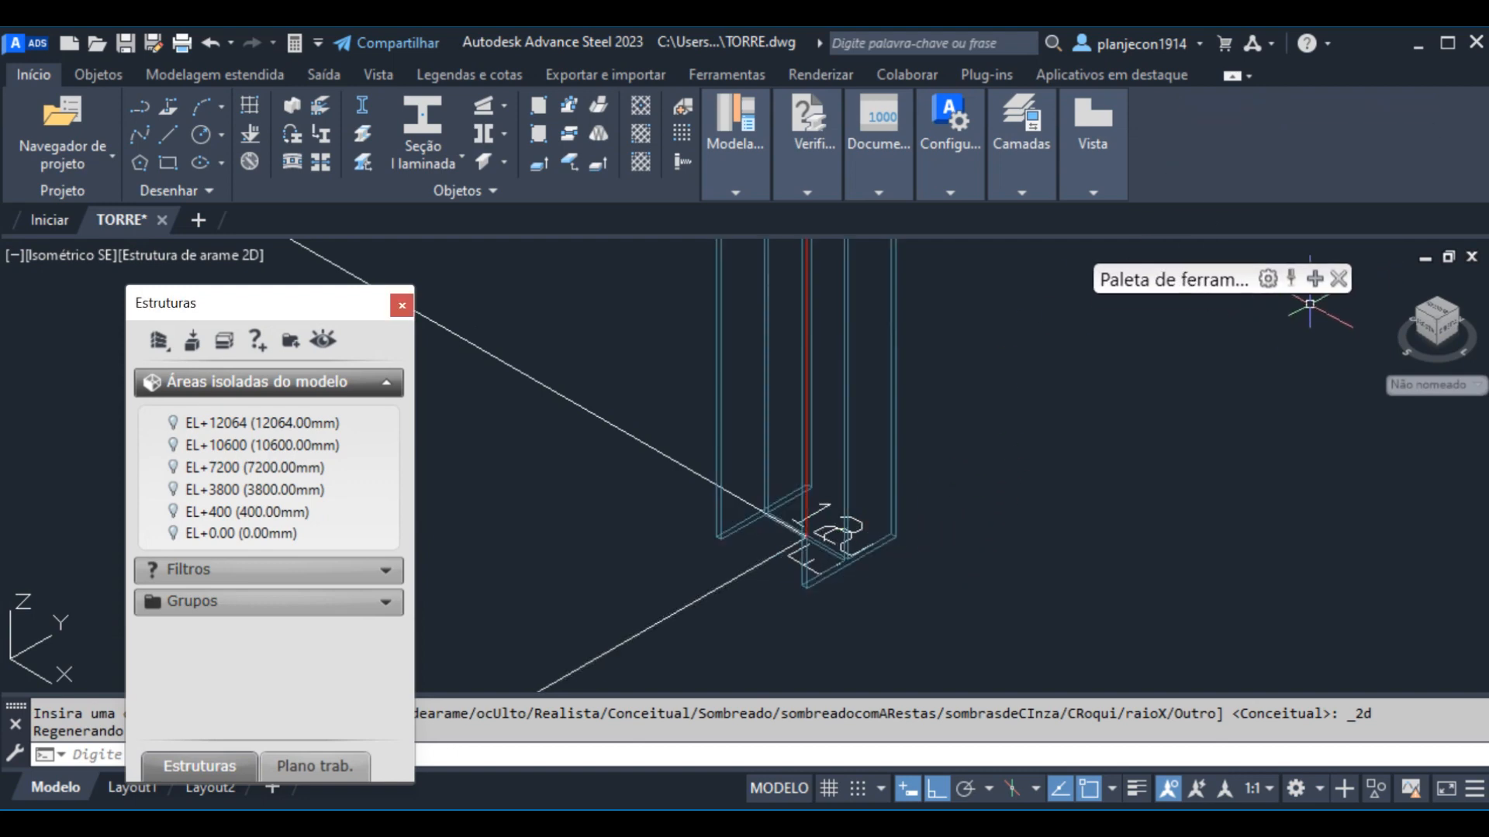
mouse_move(1298, 288)
left_click_drag(1242, 283, 1239, 91)
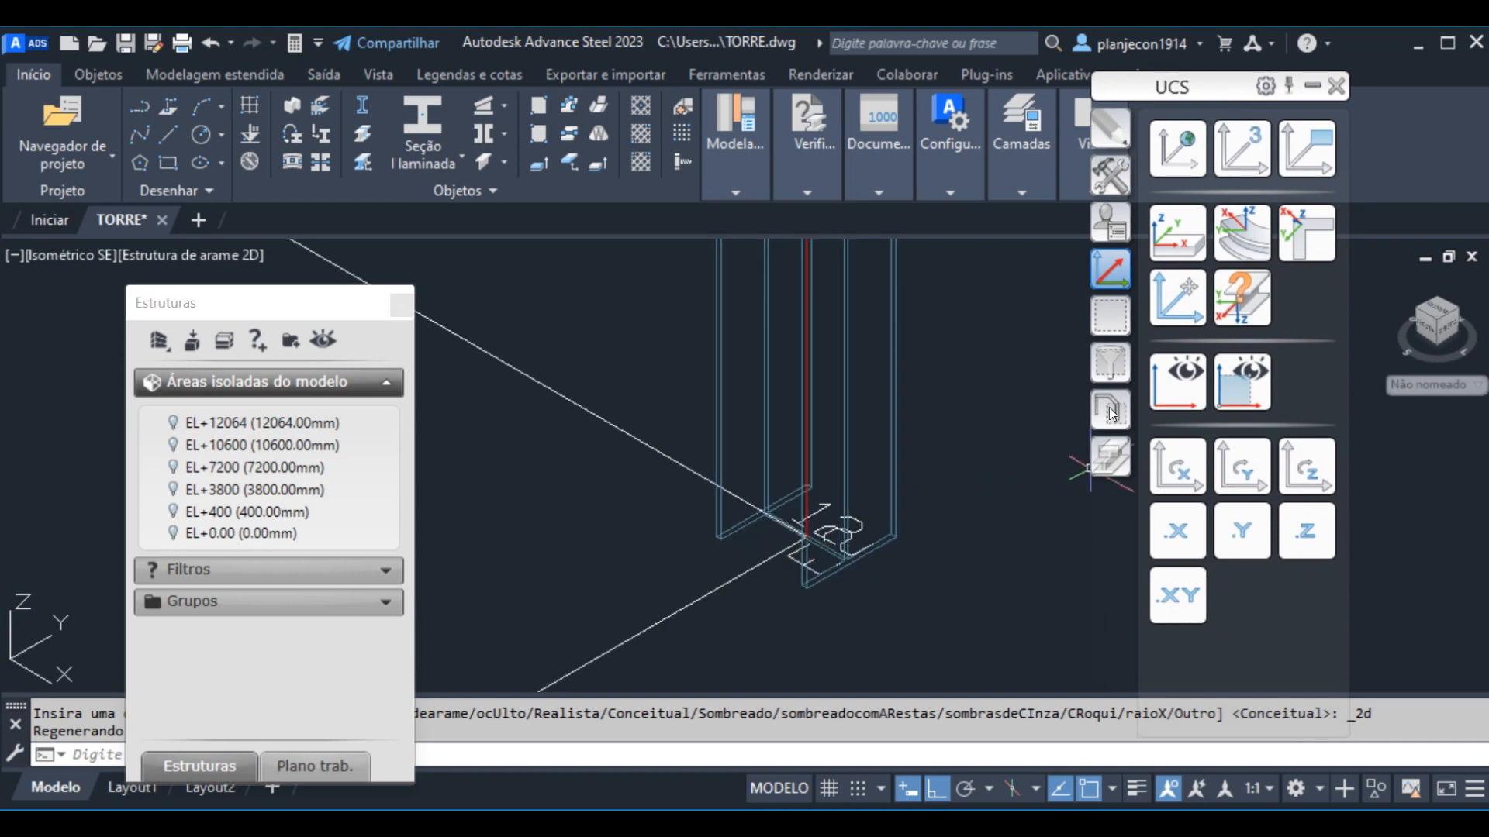
Place the UCS origin on the grid intersection at the base of the front corner column
left_click(1116, 268)
scroll(871, 464, "up", 5)
scroll(923, 460, "down", 15)
scroll(881, 488, "up", 6)
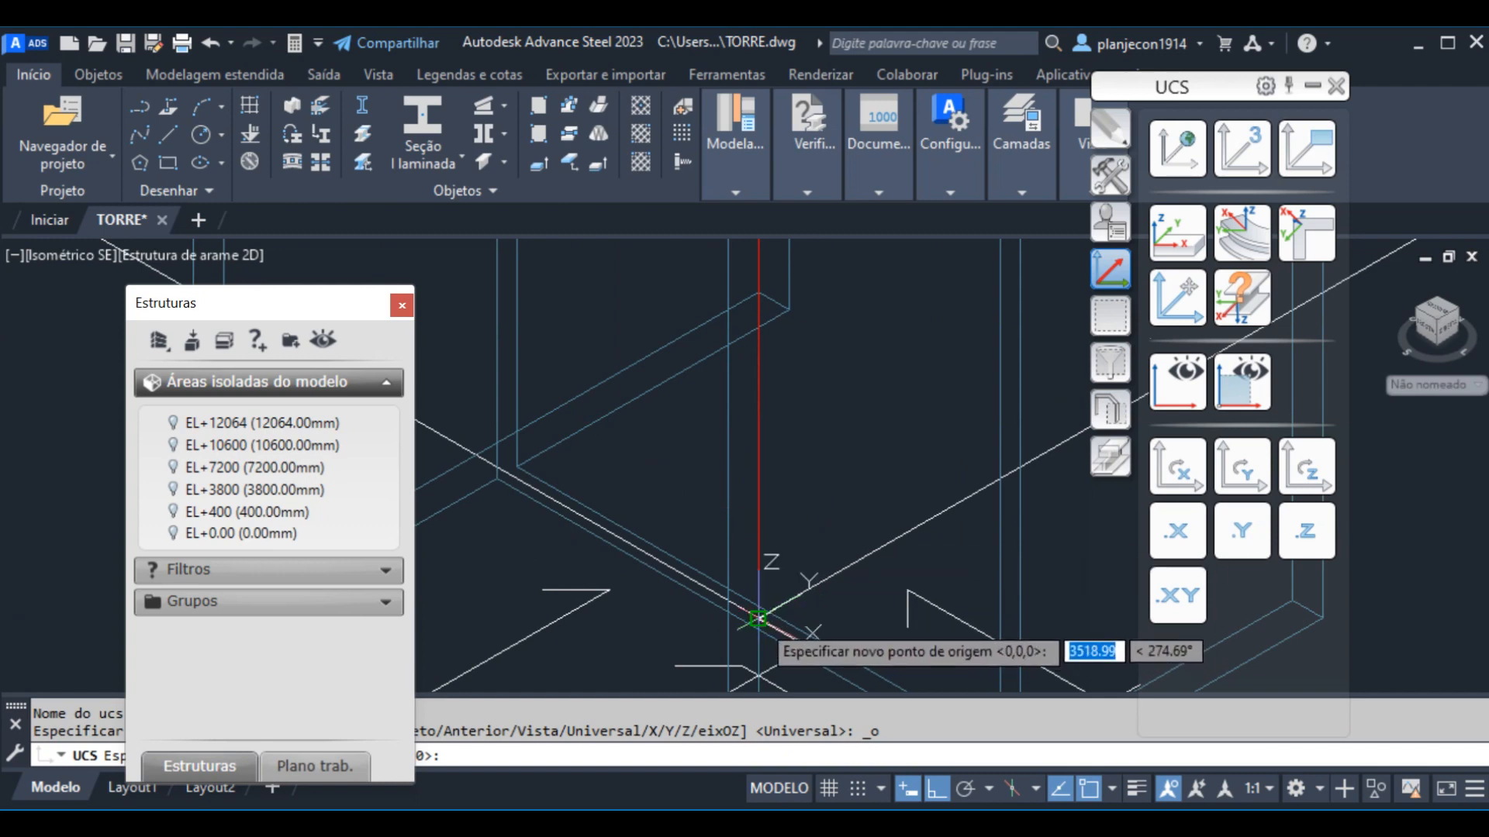
left_click(757, 618)
scroll(578, 575, "down", 3)
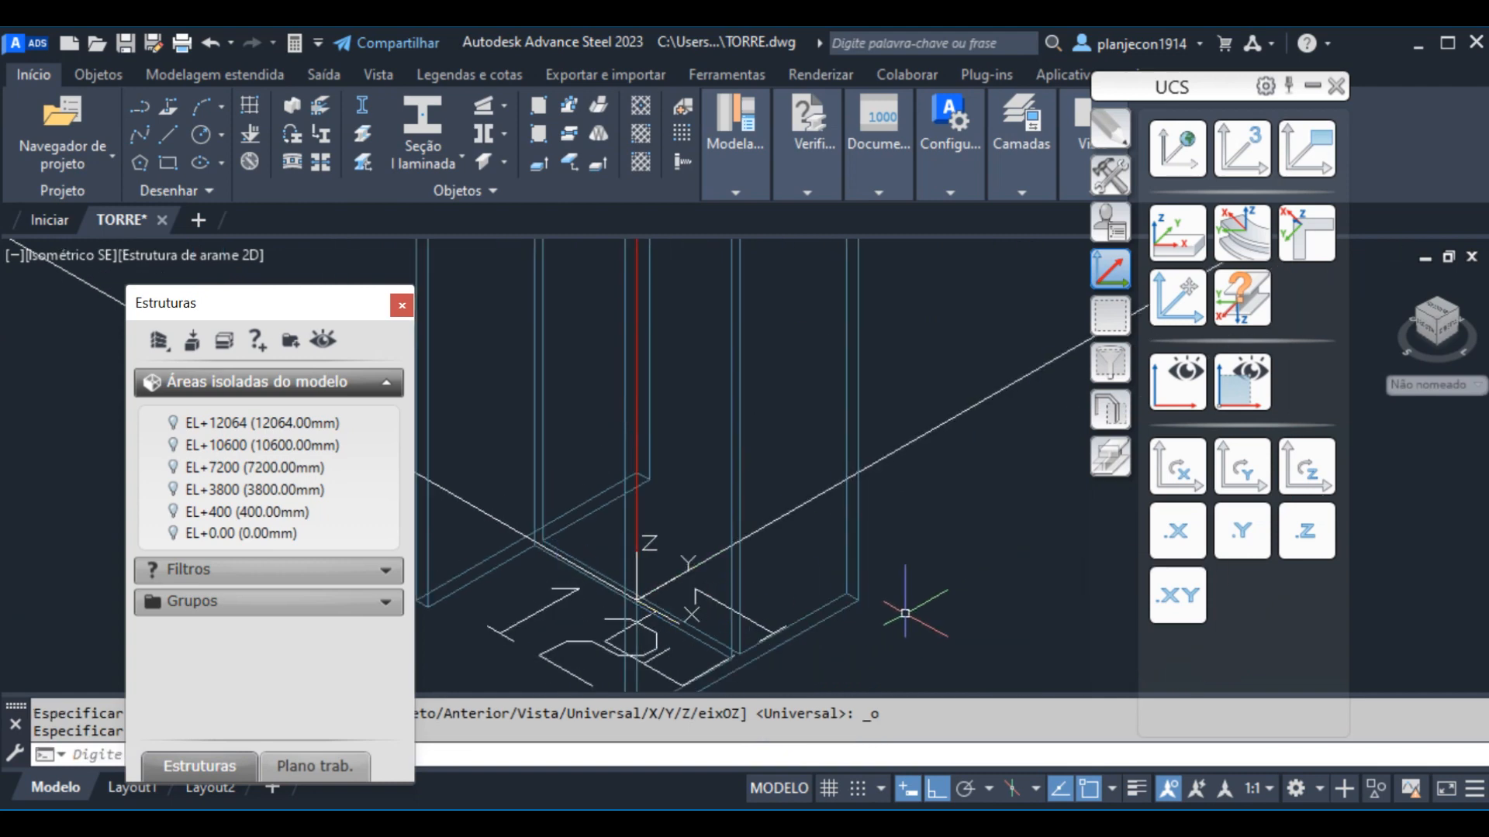
key("Escape")
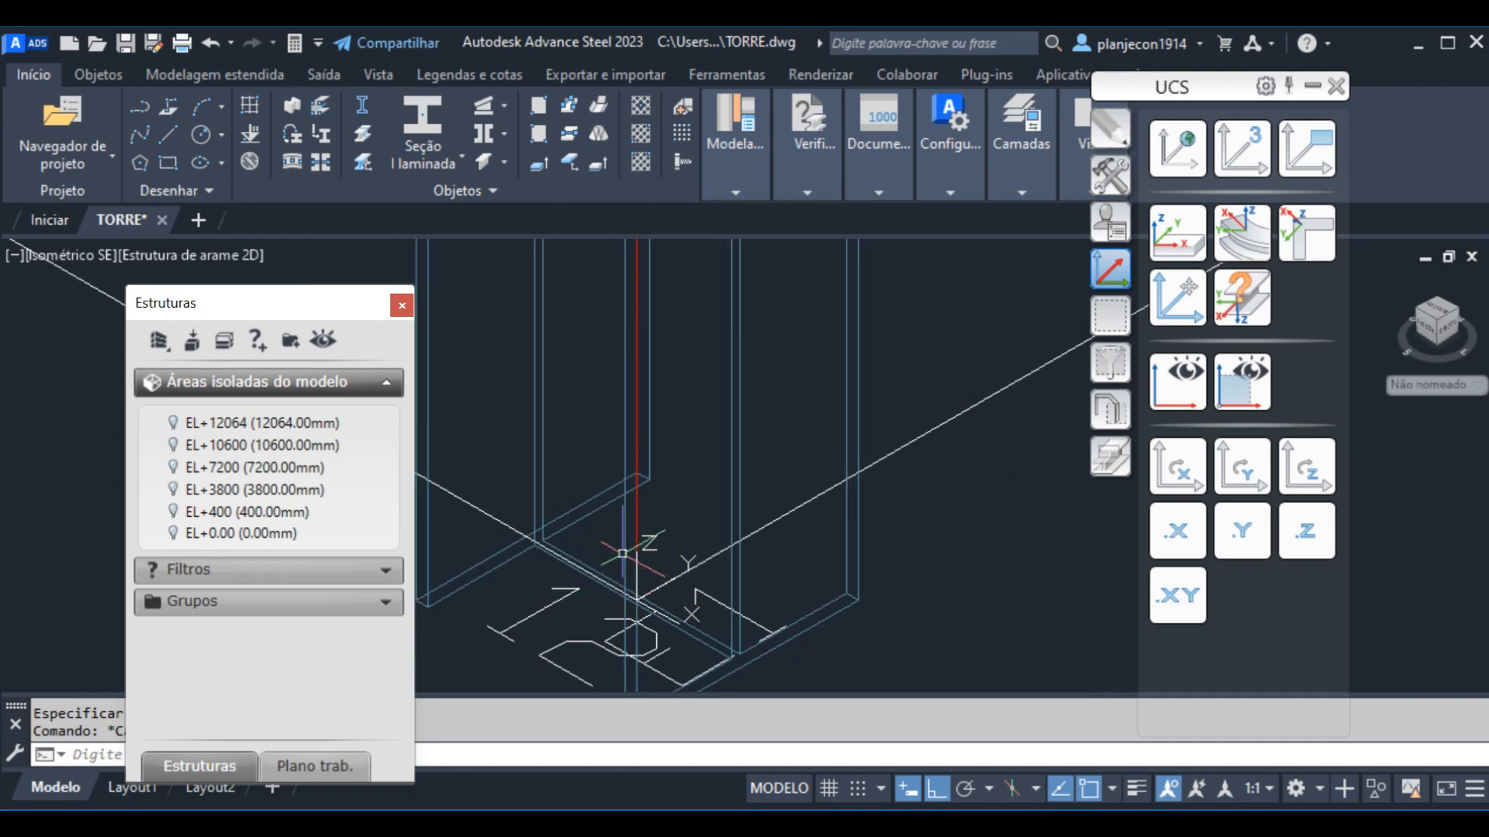
Move the UCS origin 400 mm up along Z from the front column's base
left_click(1178, 318)
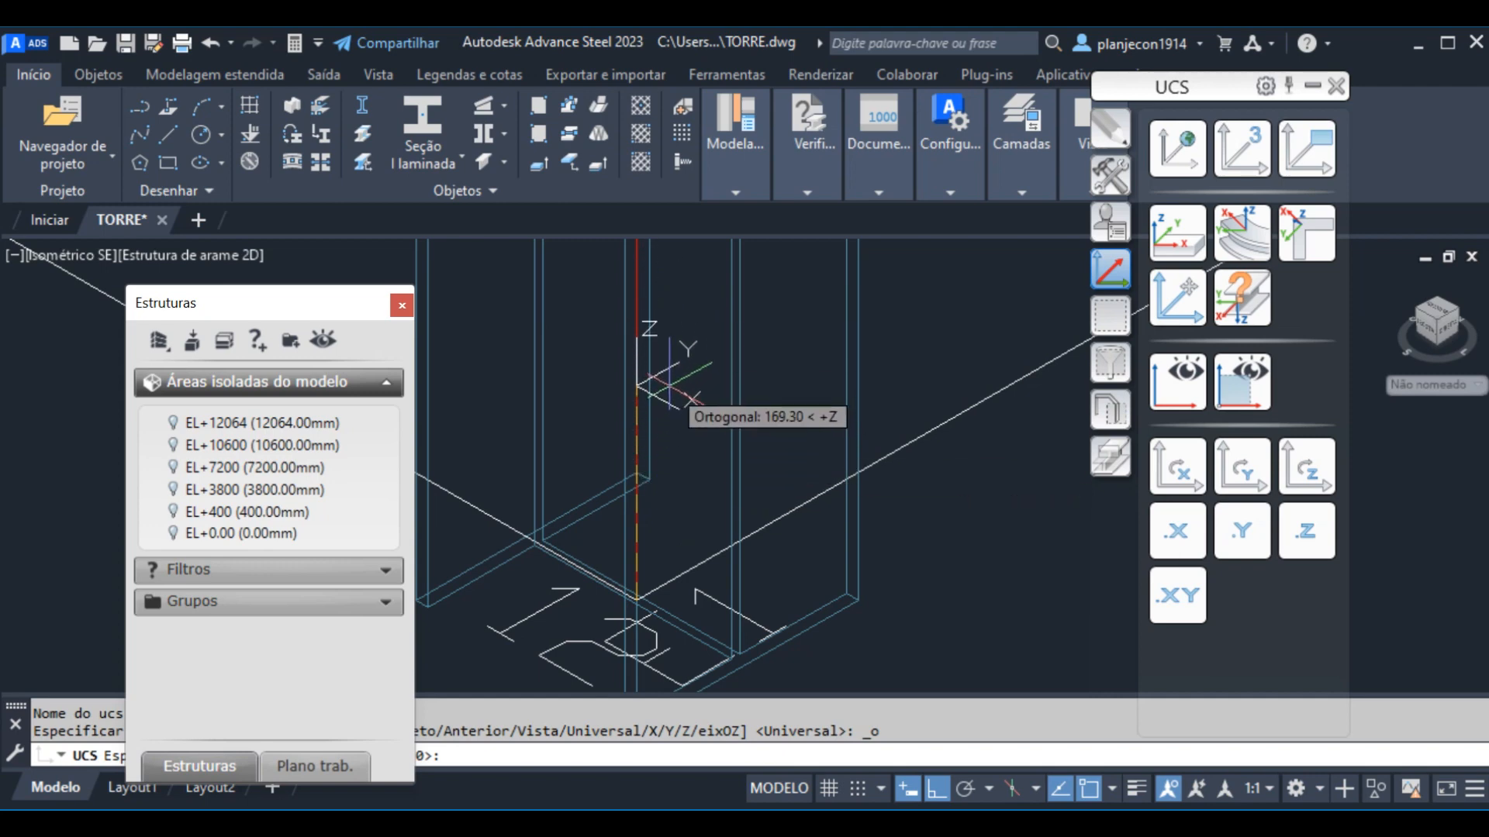
type("4")
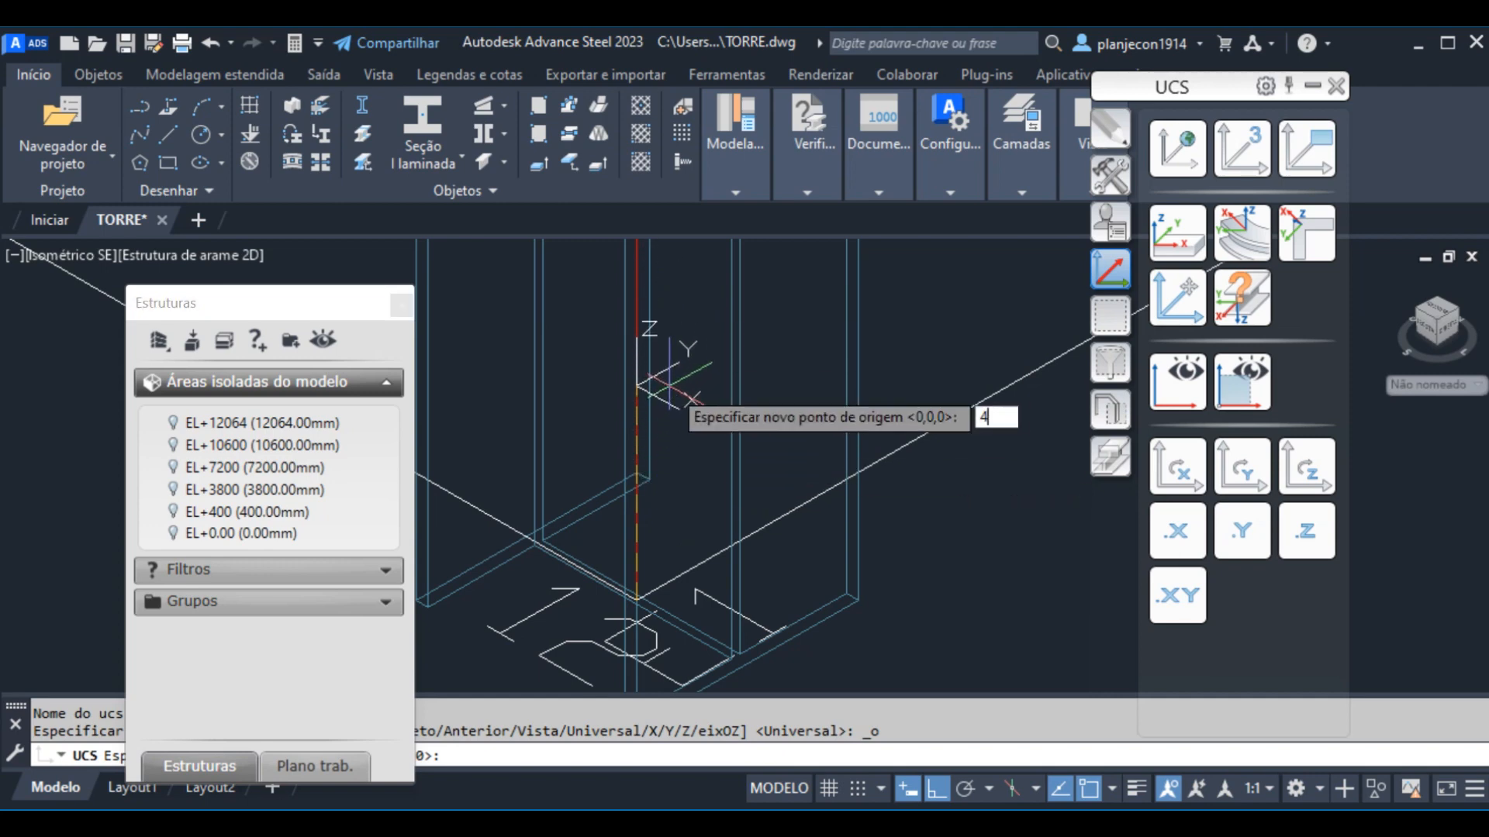
type("00")
key("Return")
scroll(698, 496, "down", 5)
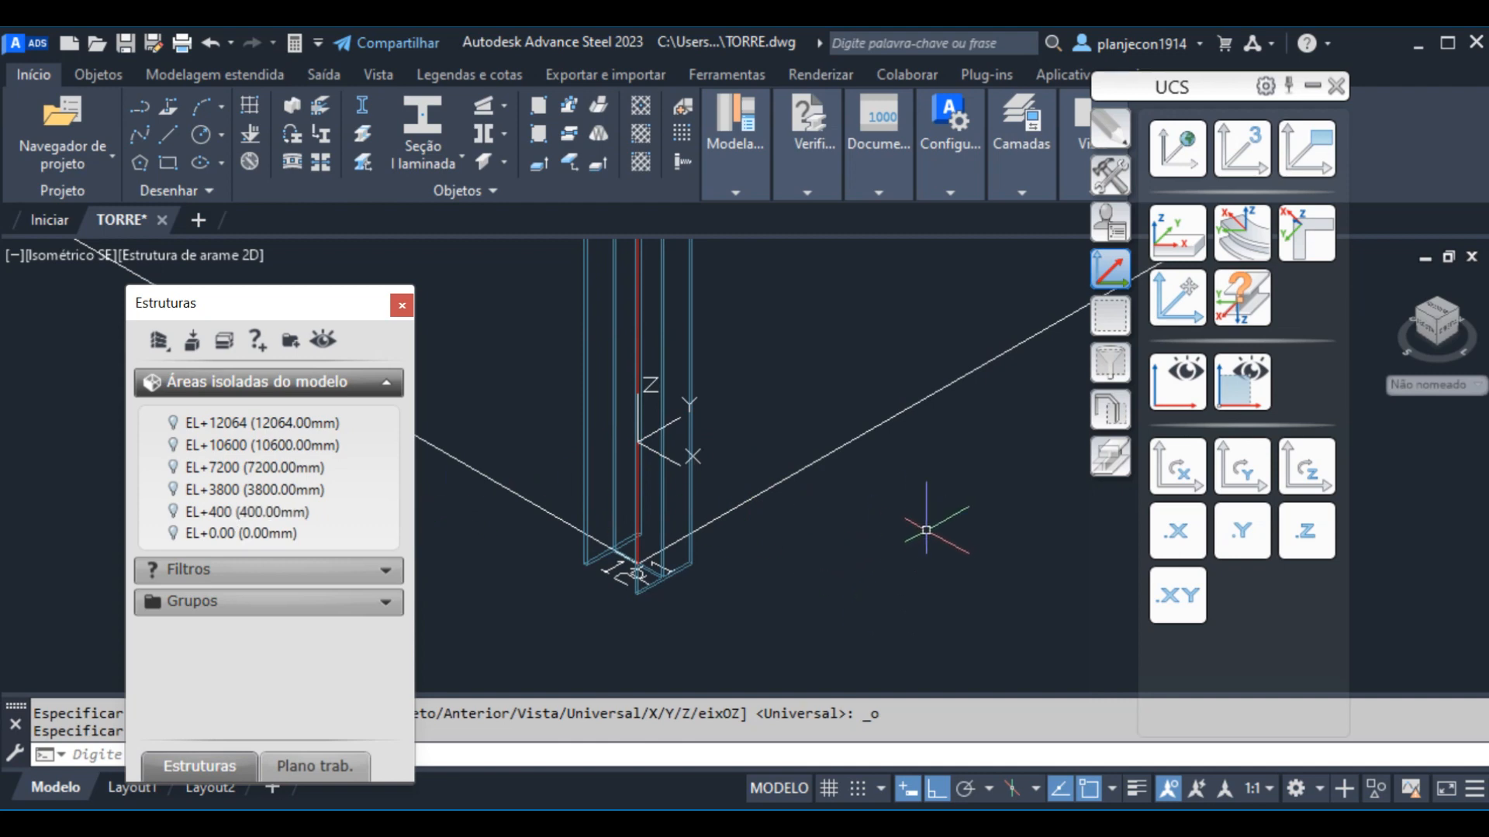
Split the front corner column at the raised UCS origin
left_click(361, 135)
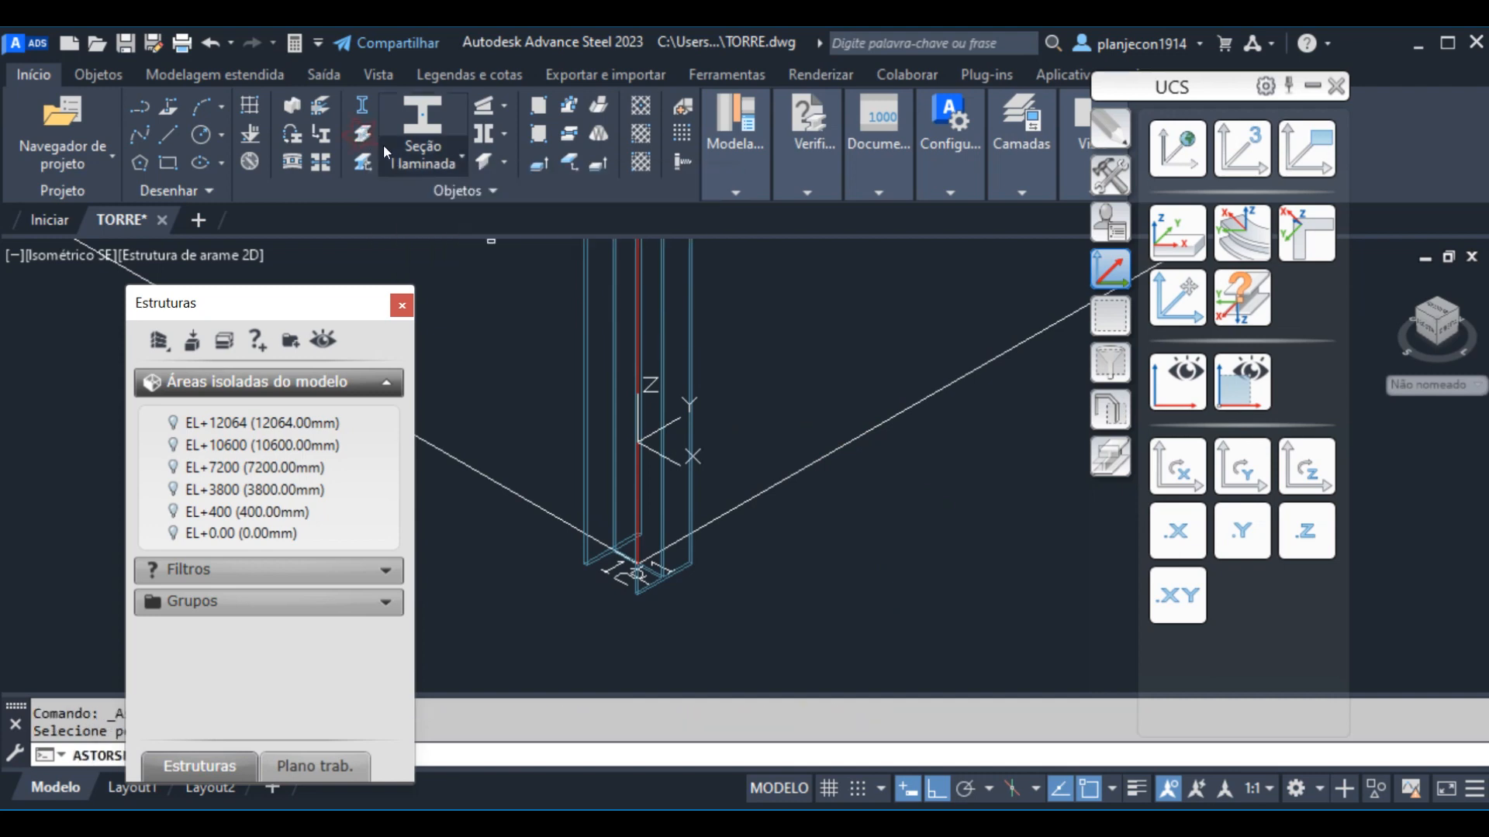
left_click(694, 503)
key("Return")
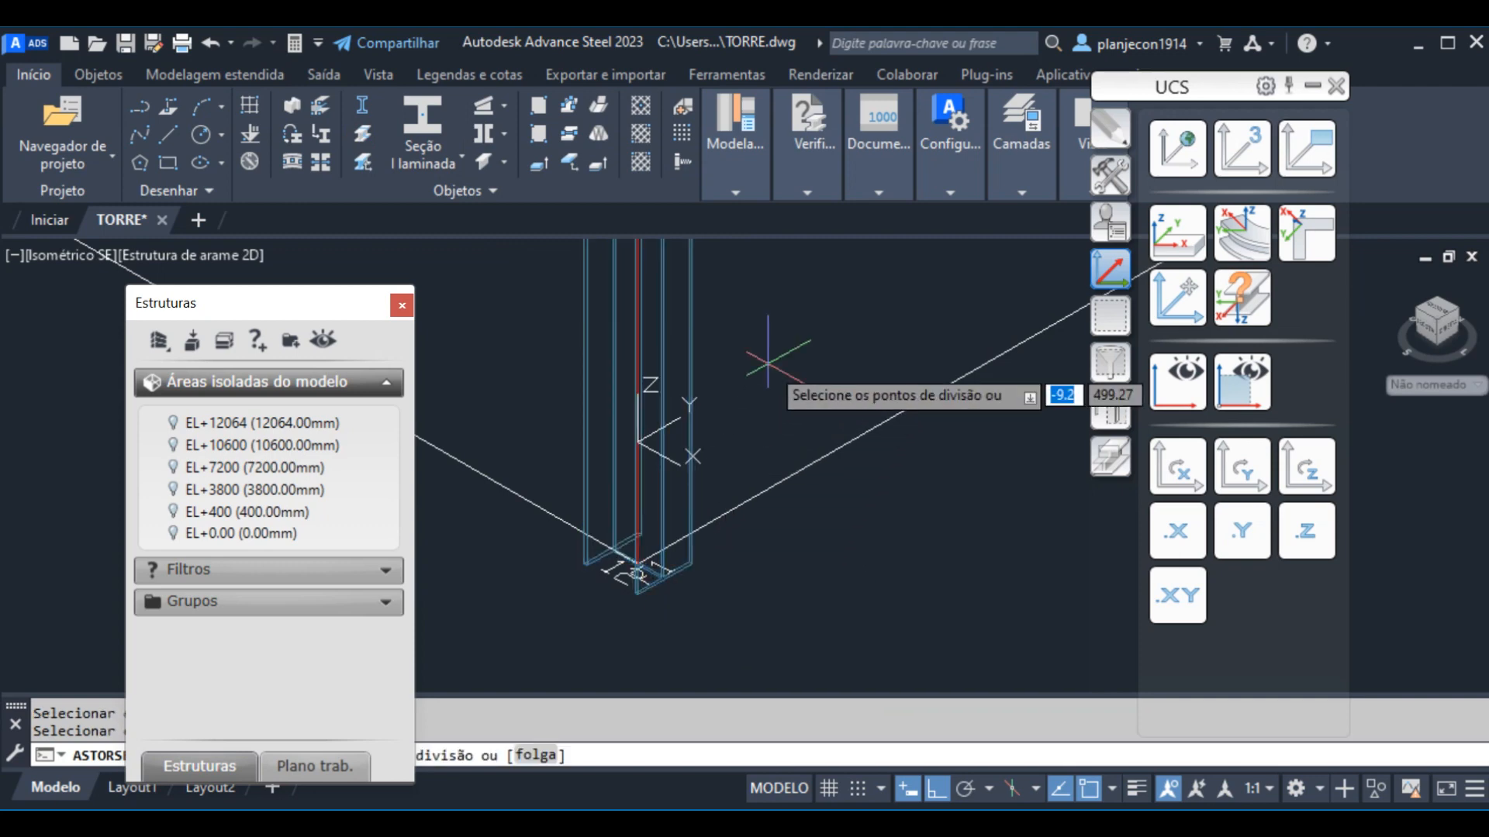
scroll(777, 432, "up", 4)
scroll(777, 432, "down", 2)
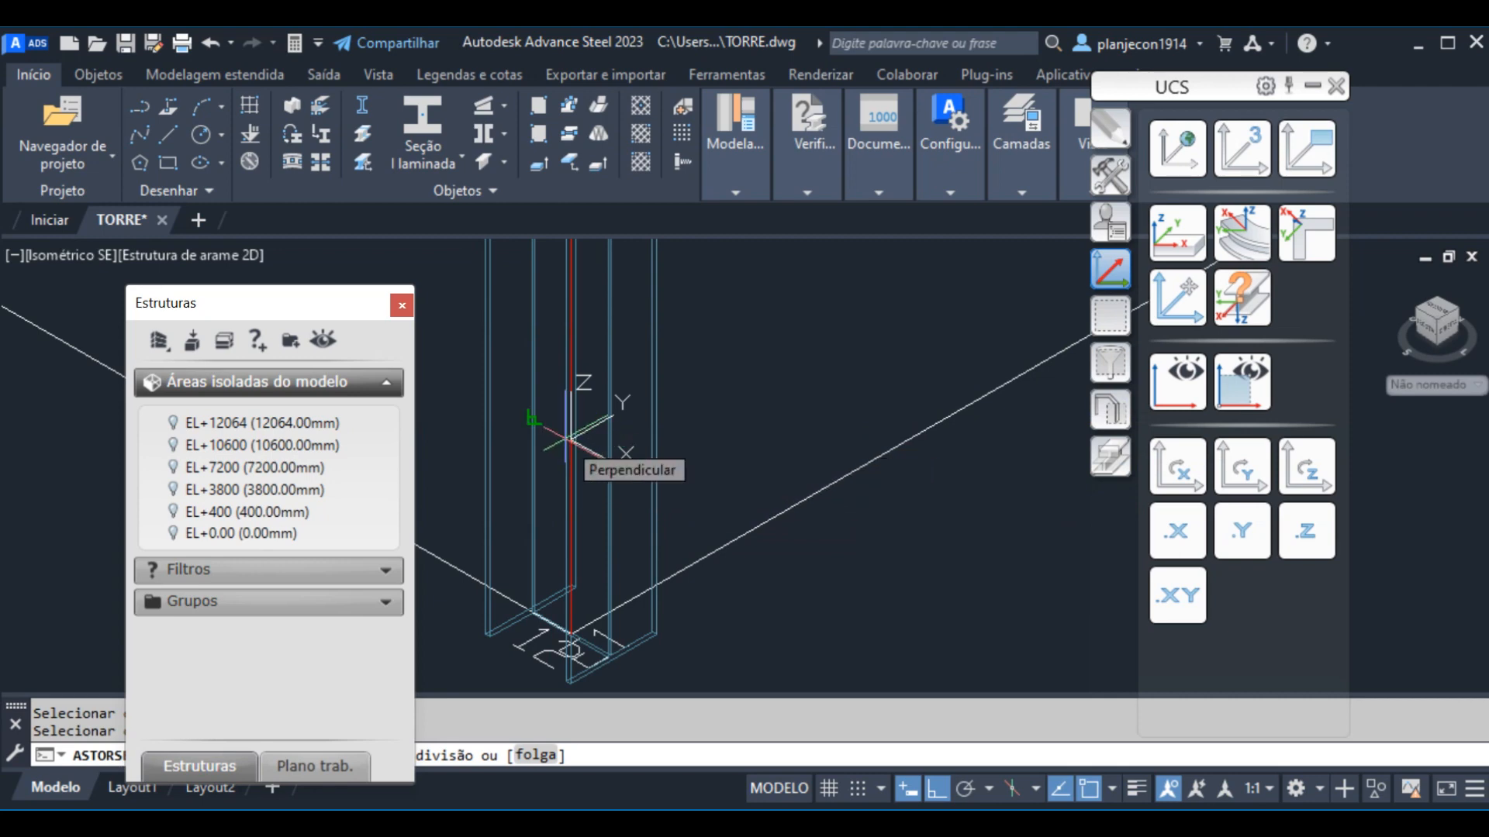
left_click(570, 438)
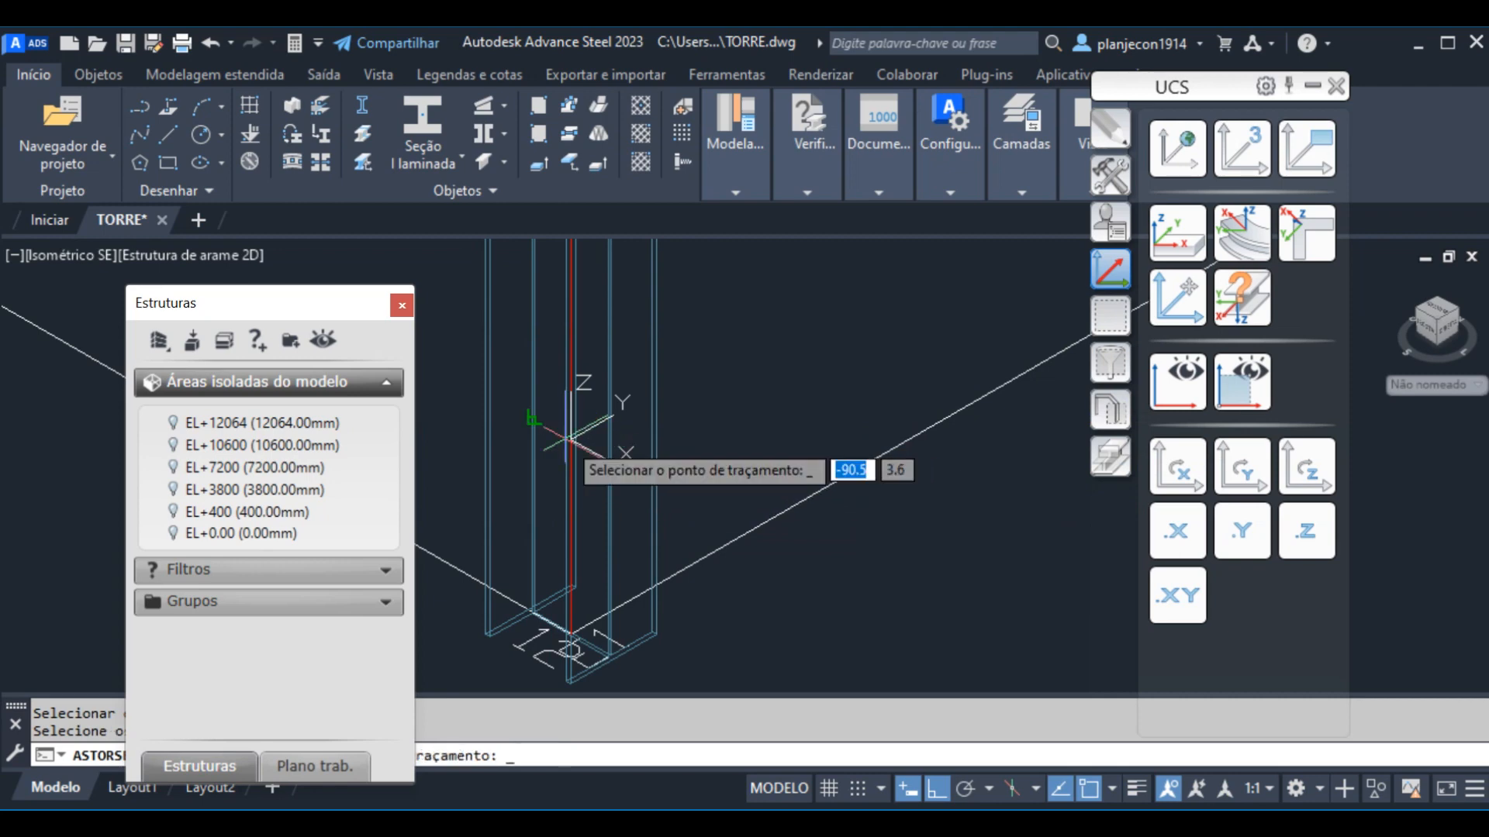
left_click(690, 430)
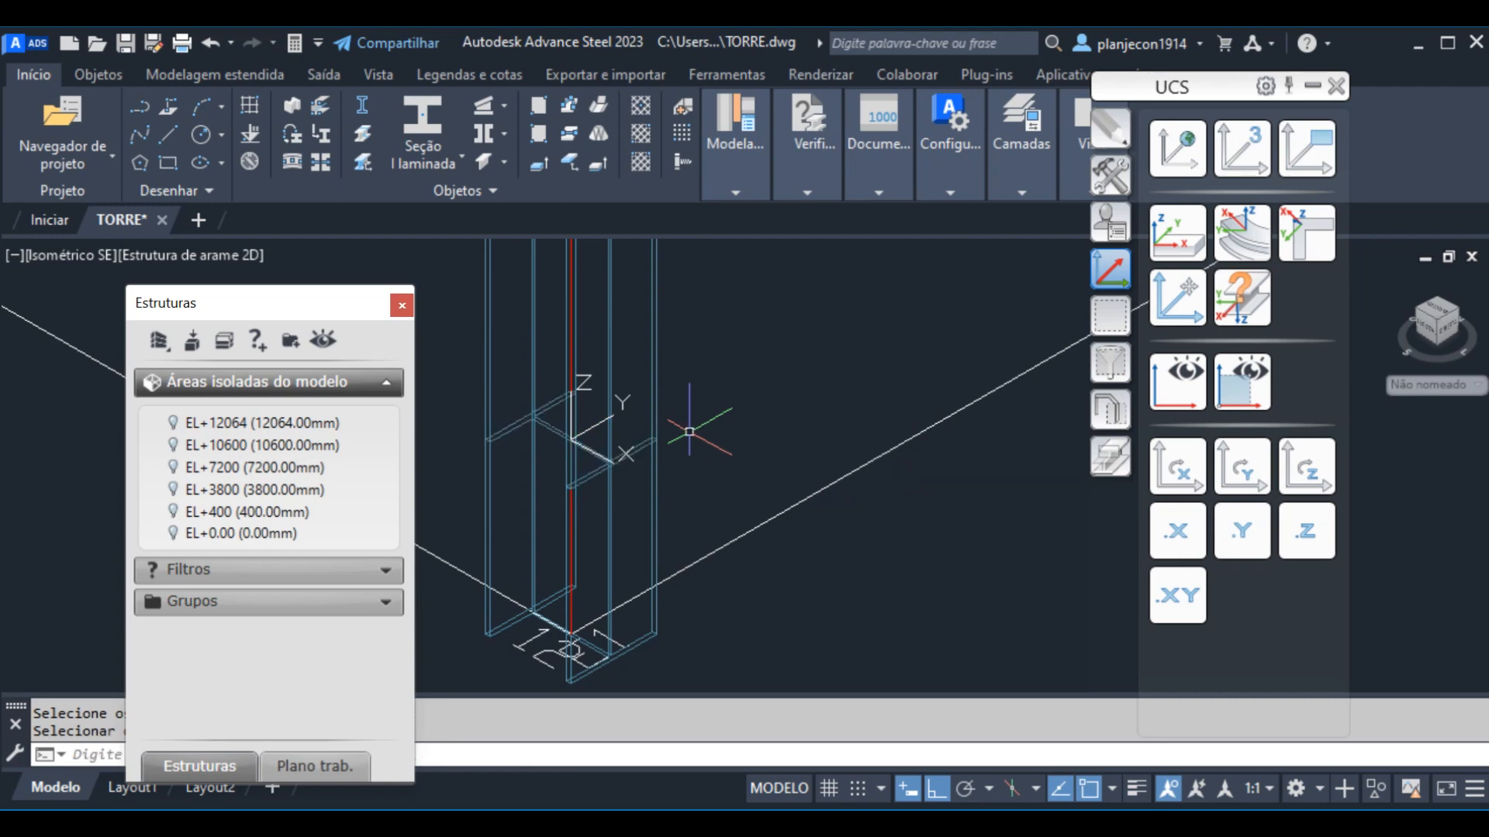
Close the Estruturas window and delete the short piece of the front column below the split
left_click(402, 309)
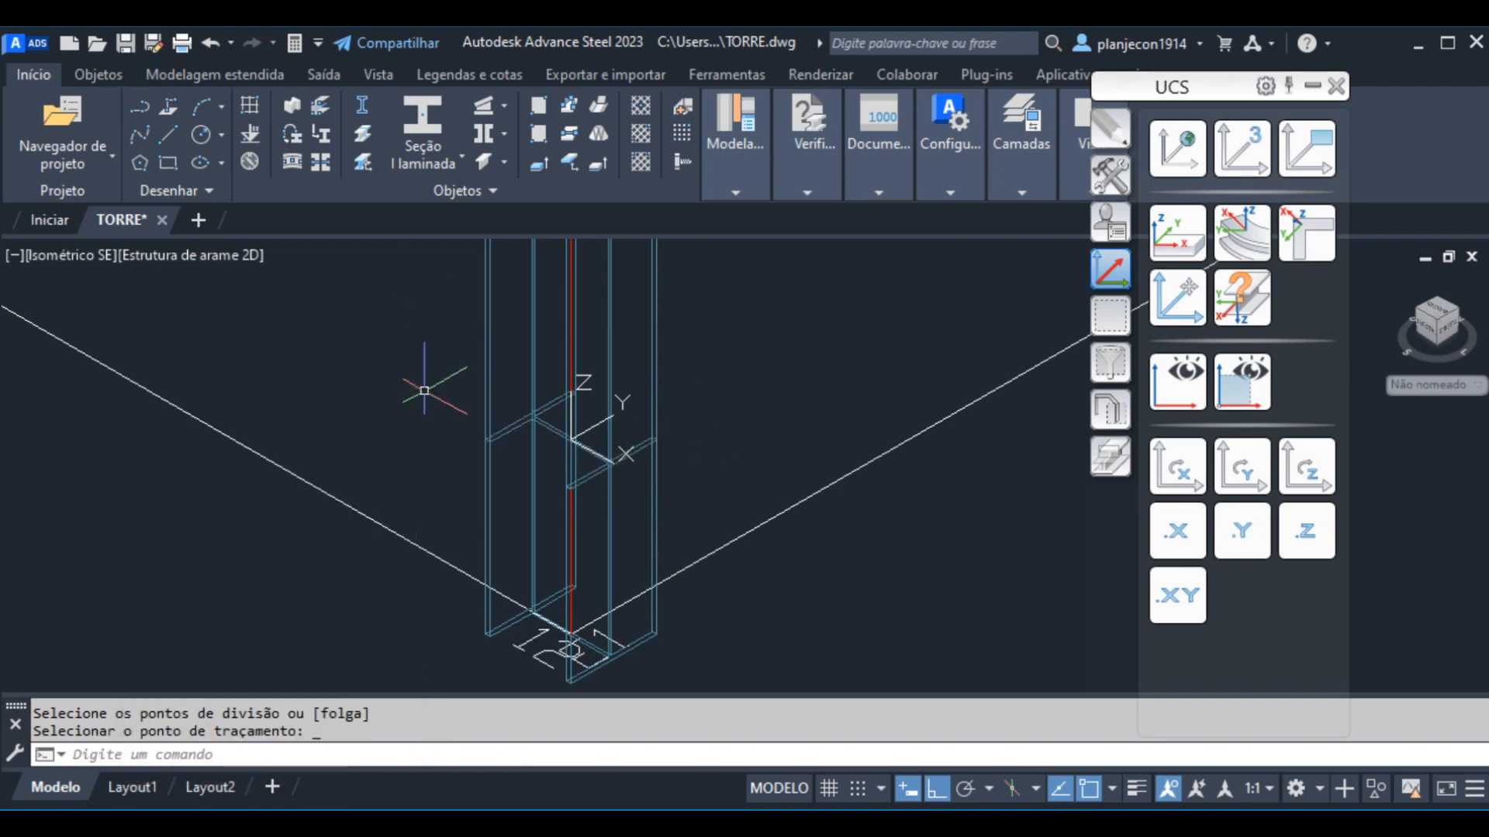
scroll(267, 395, "down", 3)
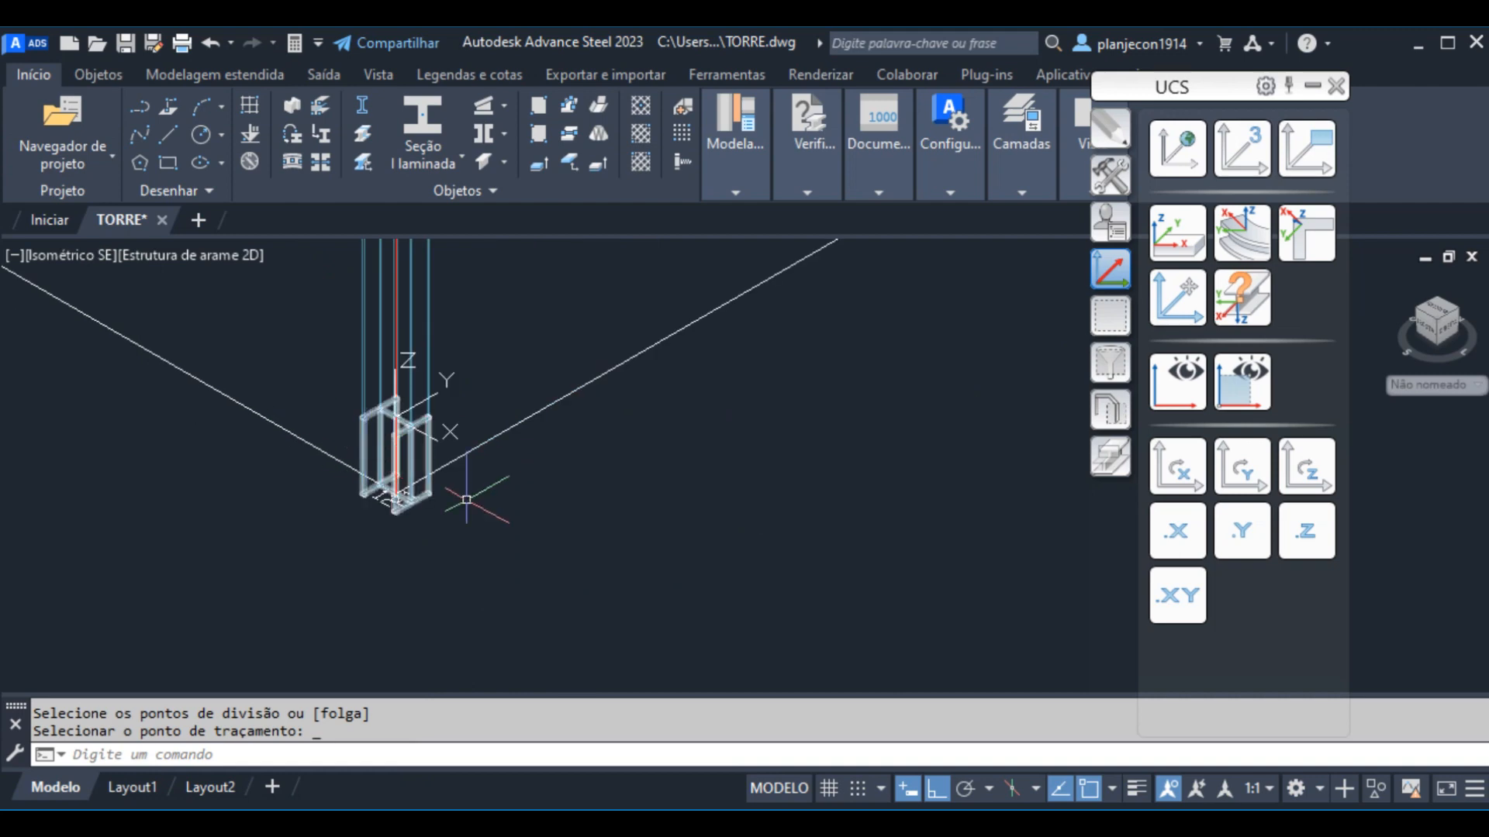
scroll(433, 453, "up", 3)
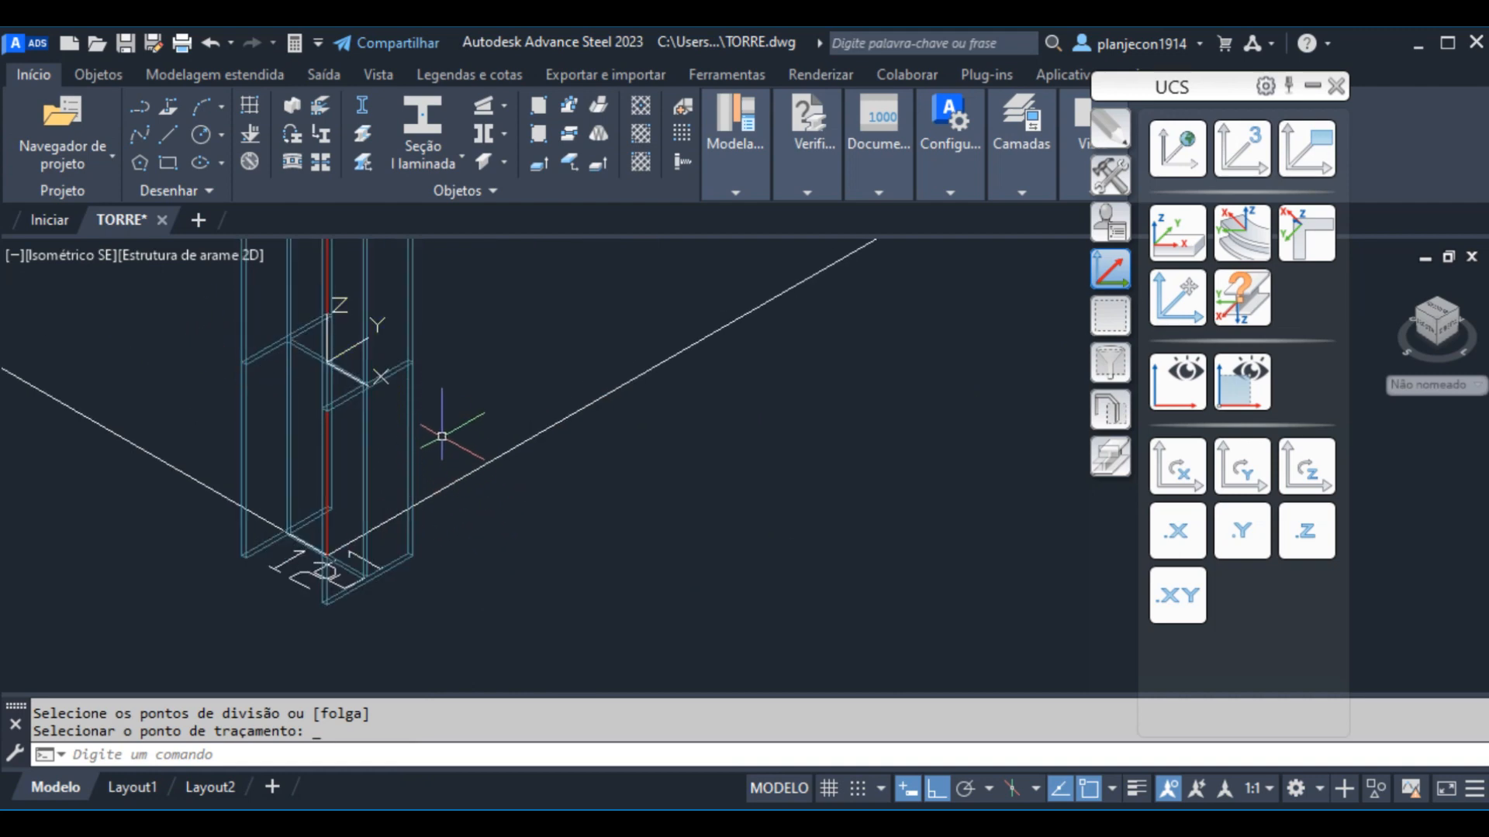
left_click(412, 422)
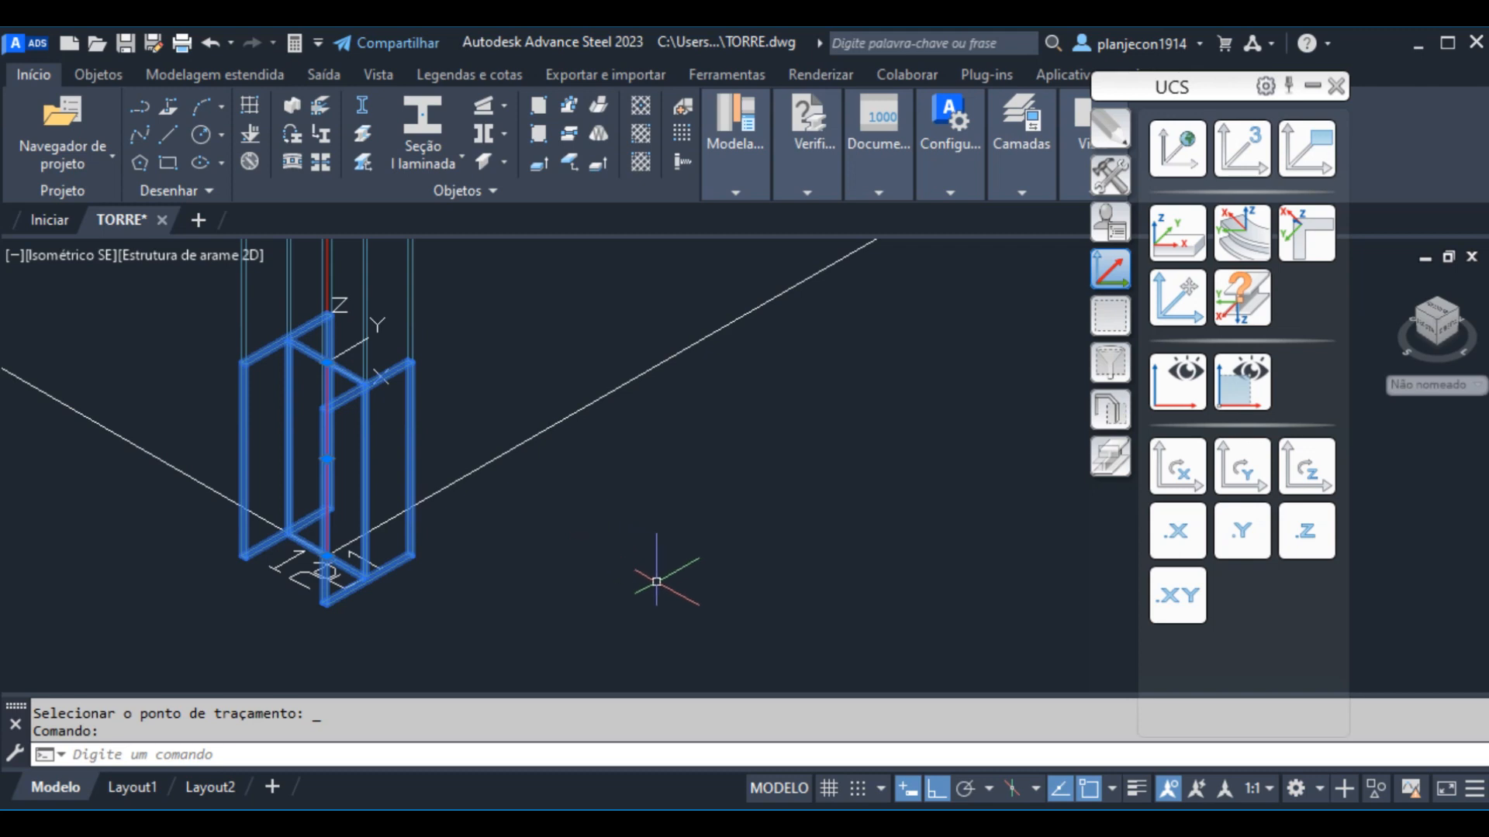
key("Delete")
Move the UCS origin 5000 mm along Y to the neighbouring column on grid line E2
scroll(286, 522, "down", 1)
scroll(258, 576, "down", 1)
scroll(270, 575, "down", 2)
scroll(385, 500, "up", 1)
scroll(189, 599, "up", 1)
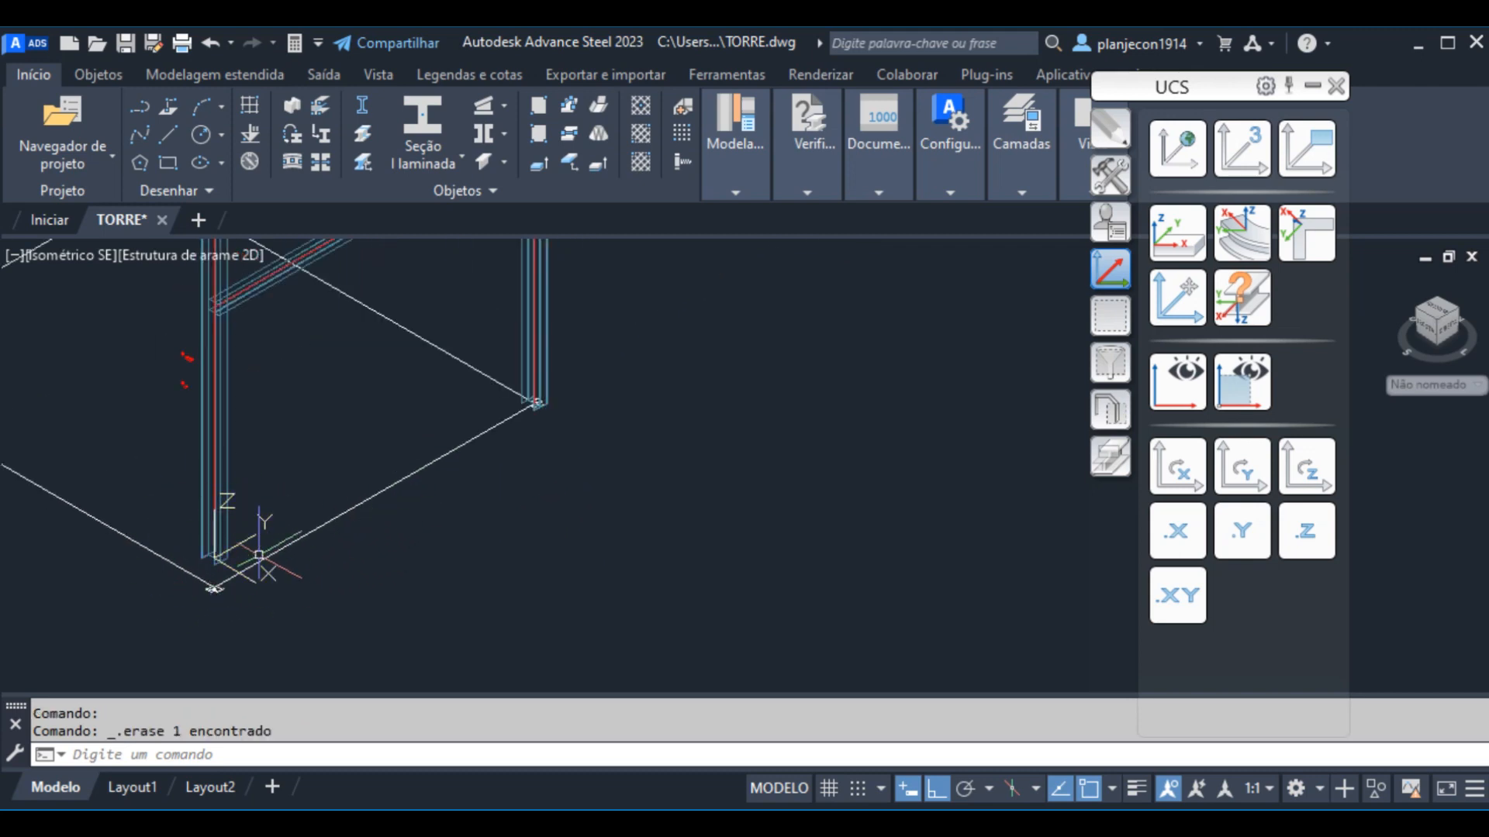
scroll(602, 417, "down", 2)
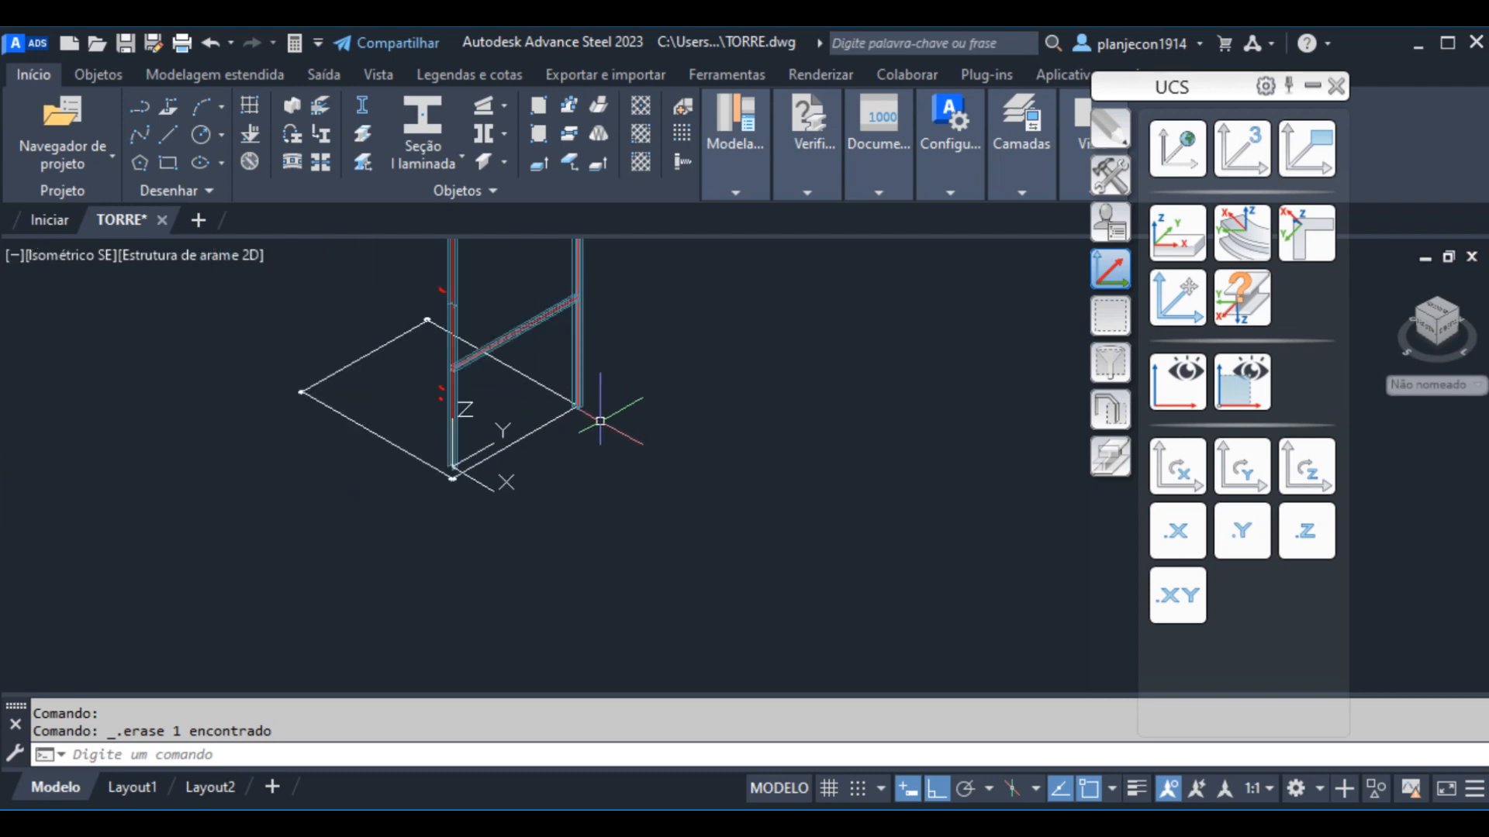
scroll(597, 411, "up", 3)
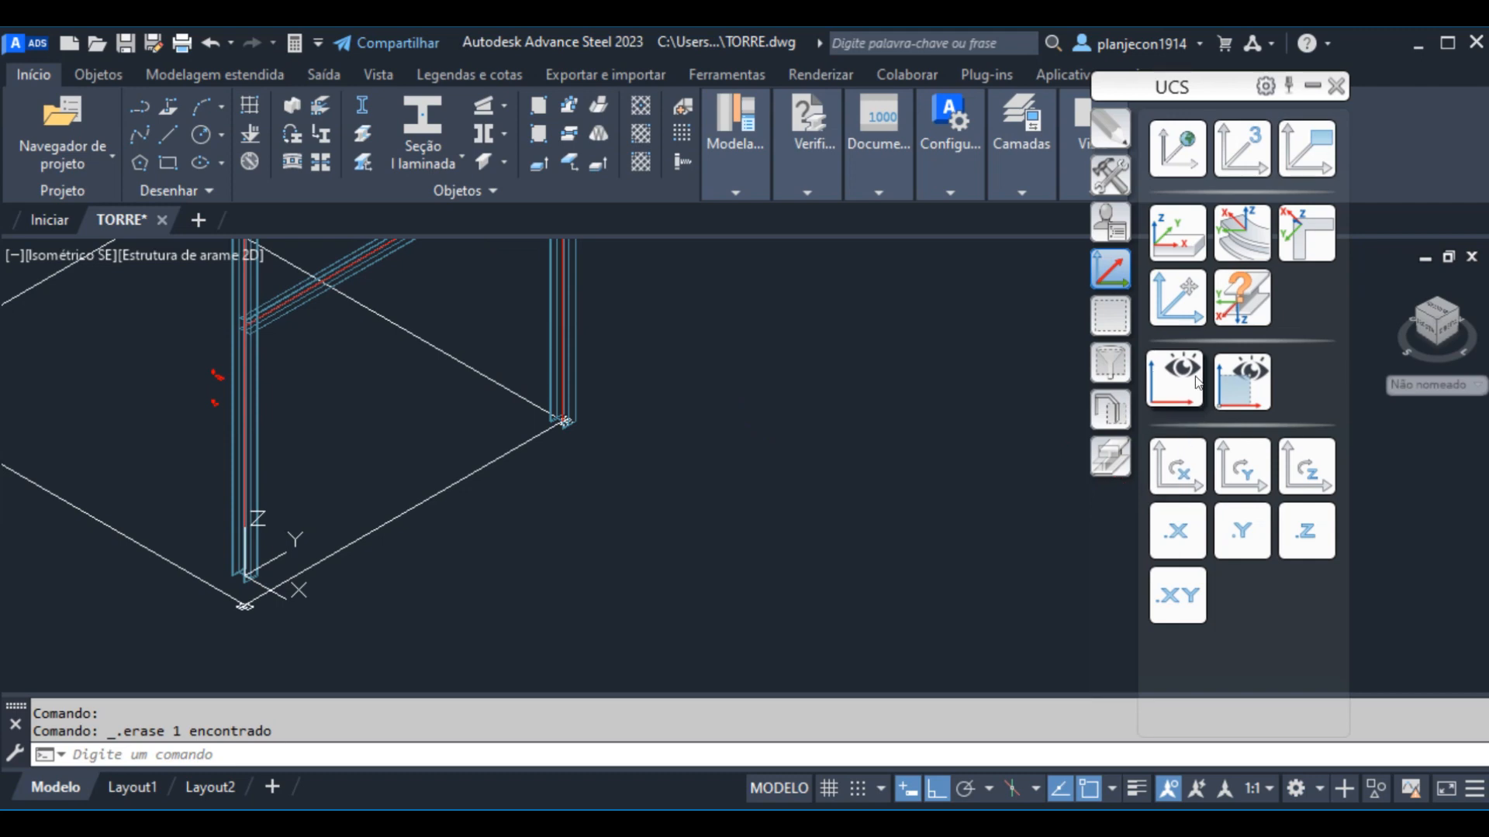
left_click(1183, 299)
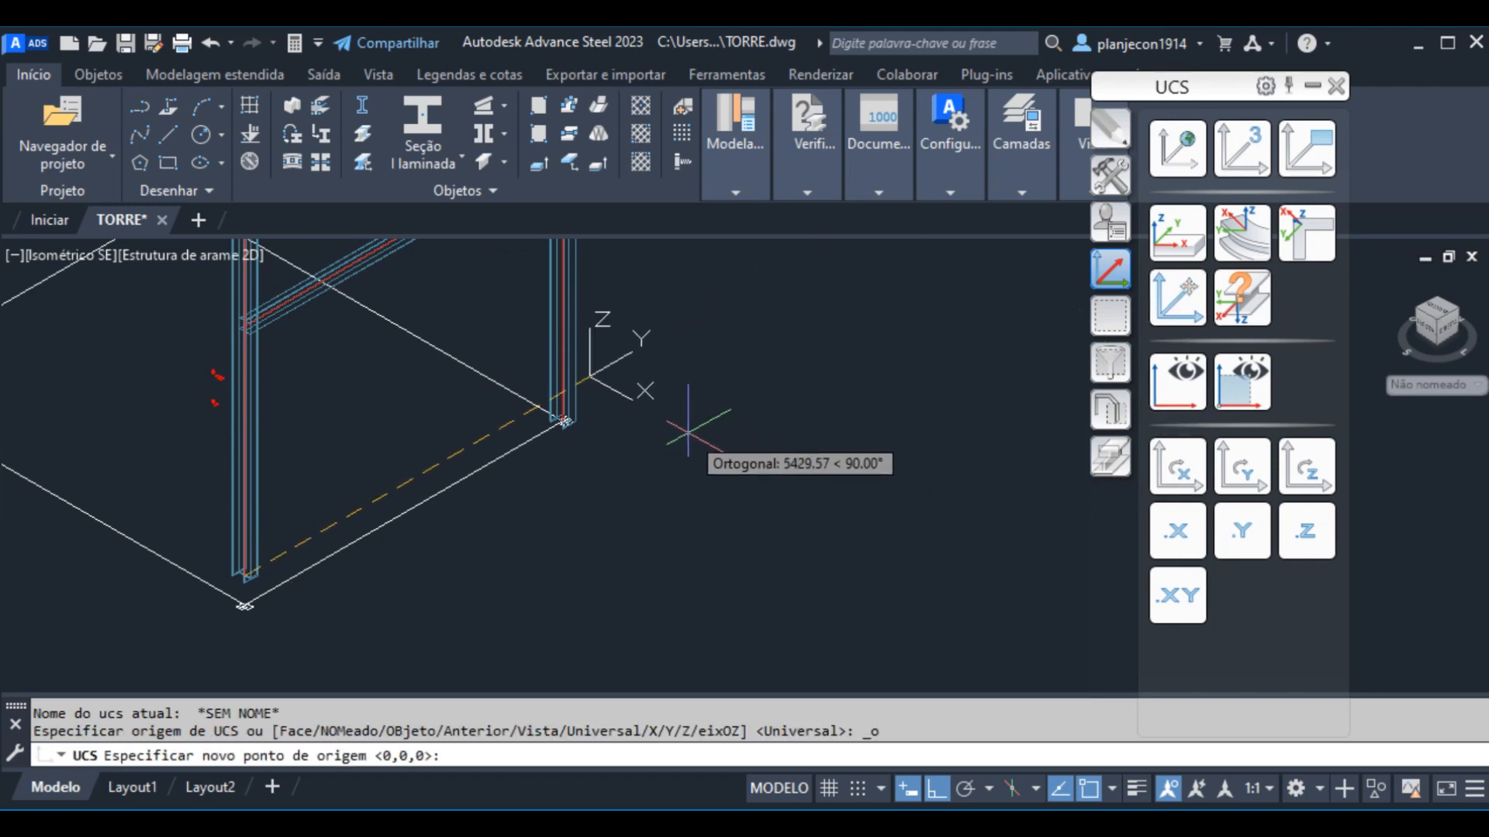
type("5000")
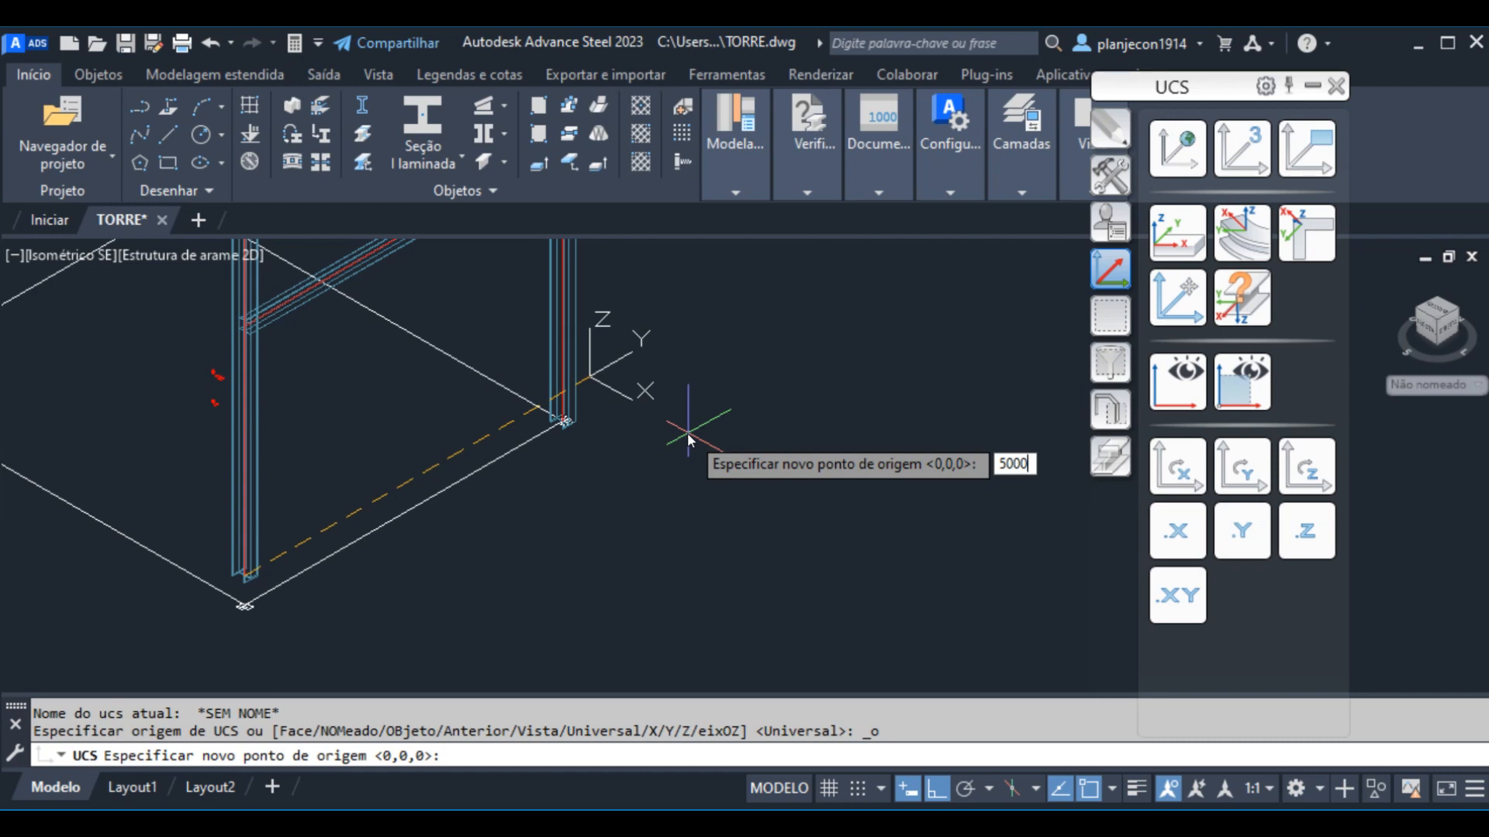
key("Return")
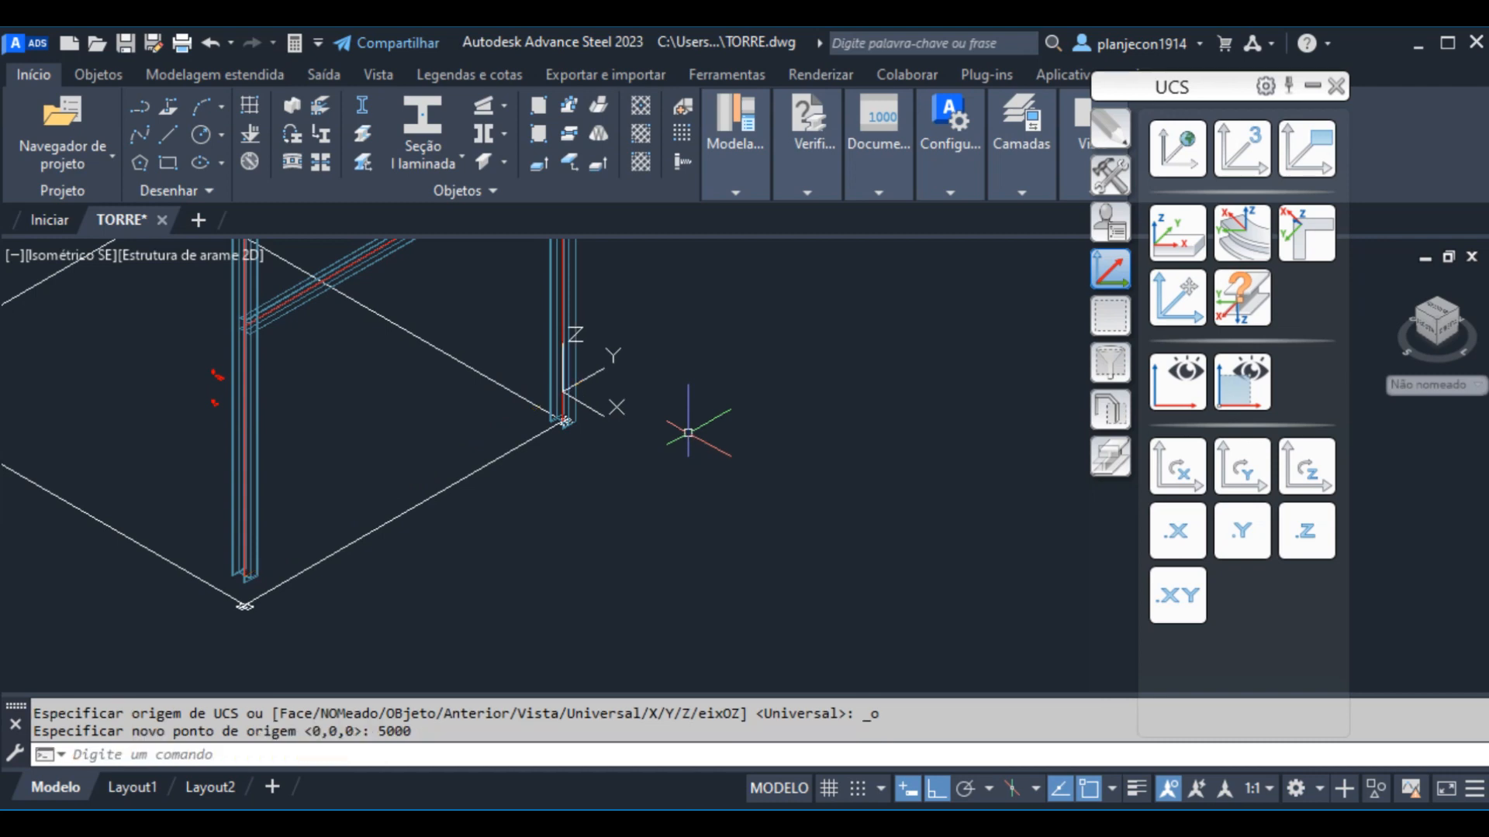
Split the column on grid line E2 at the UCS origin, 400 mm above its base
scroll(624, 357, "up", 2)
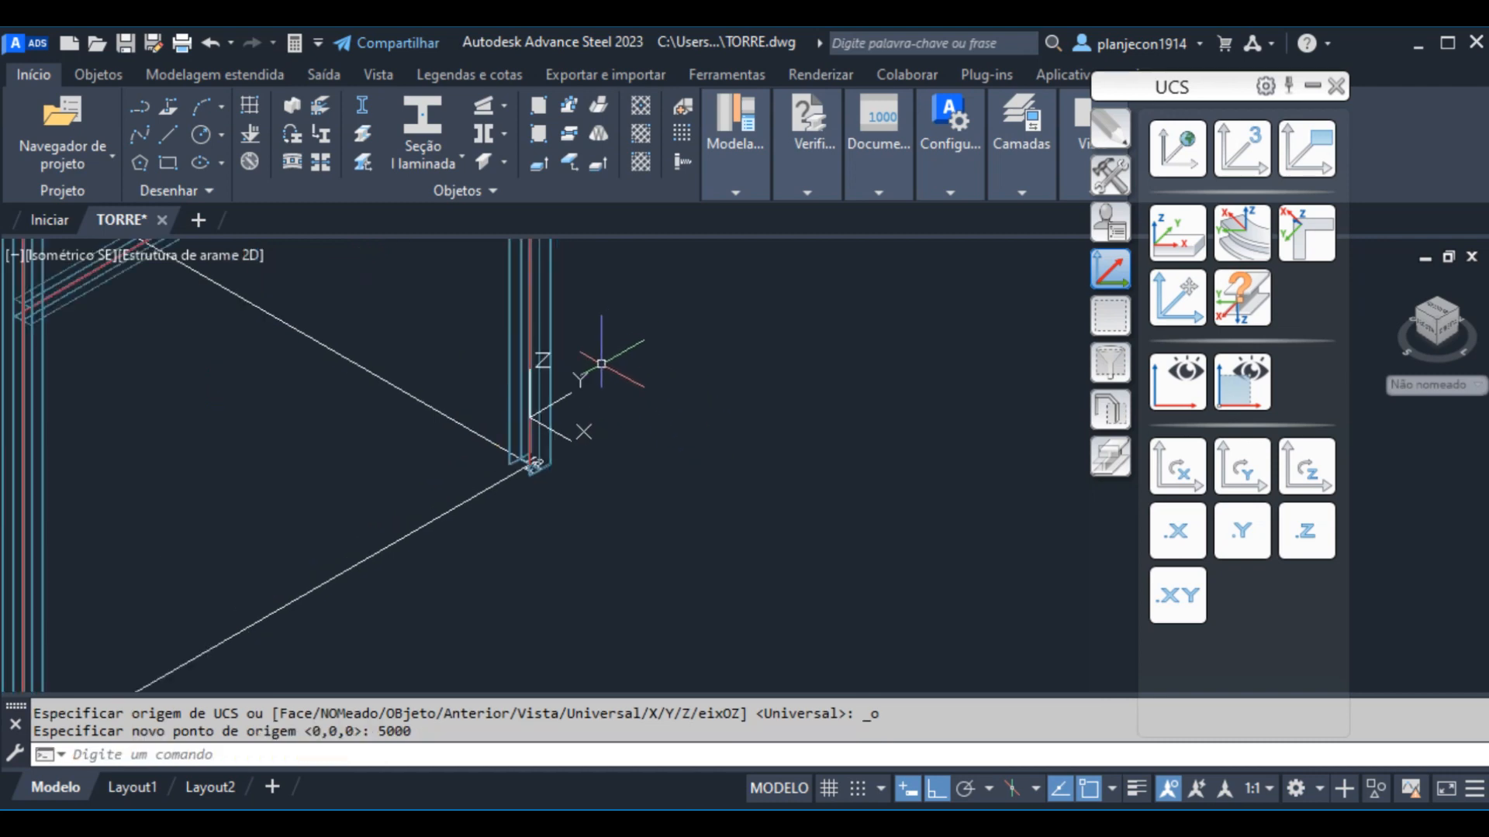
left_click(360, 136)
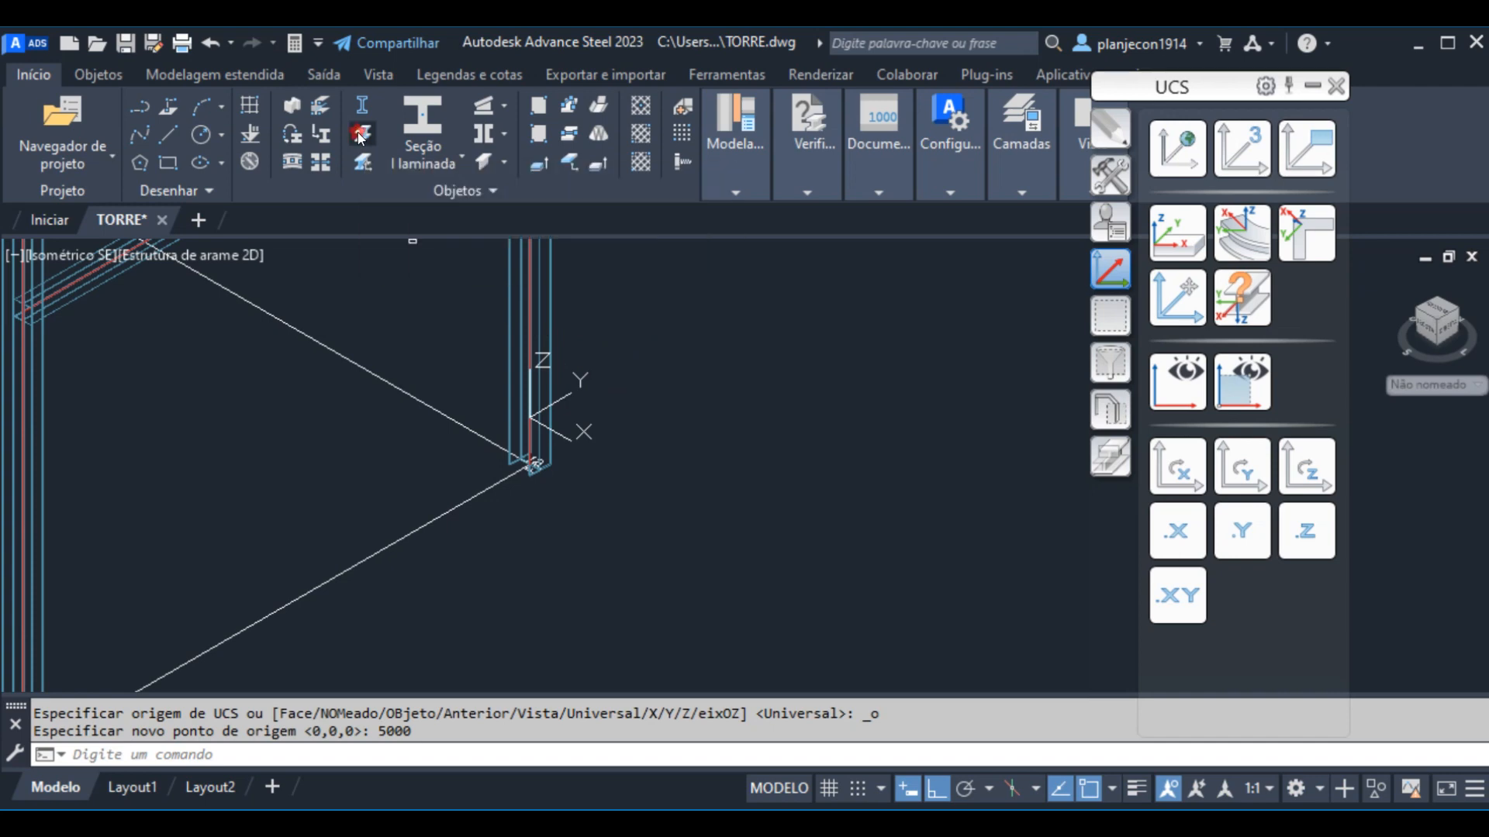
left_click(552, 314)
key("Return")
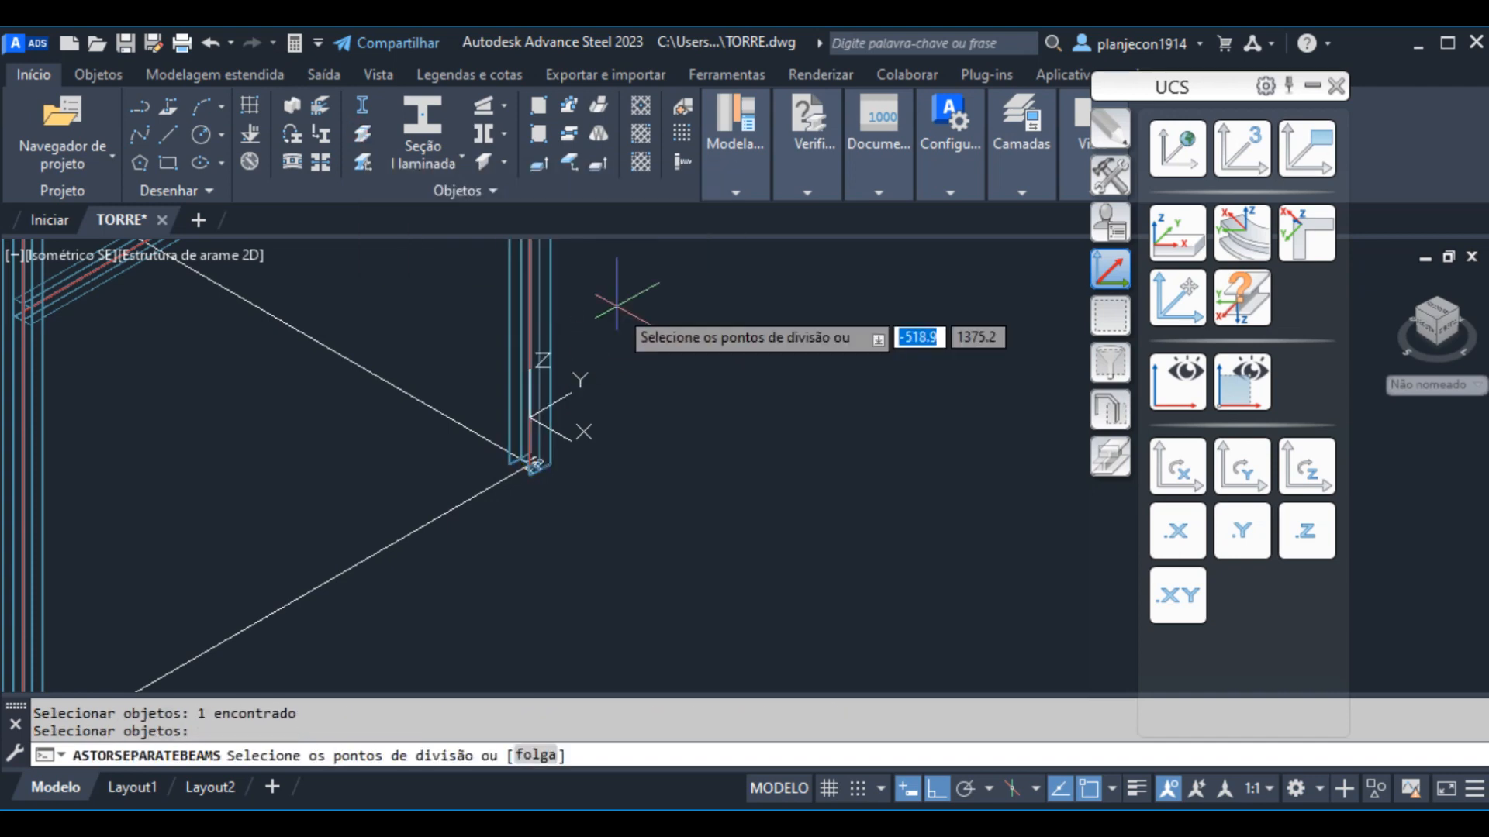
scroll(588, 455, "up", 3)
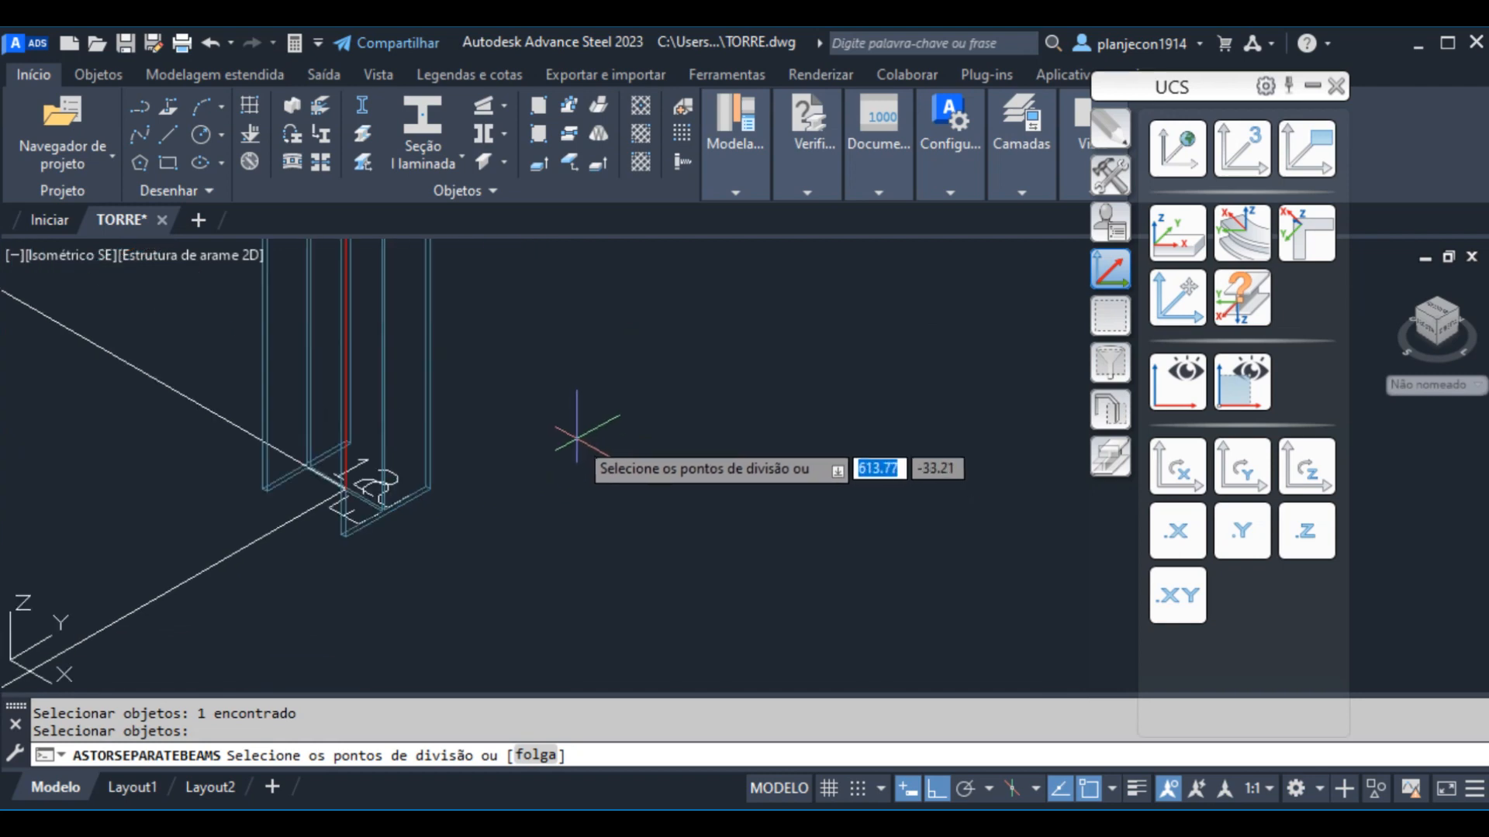
scroll(417, 500, "down", 2)
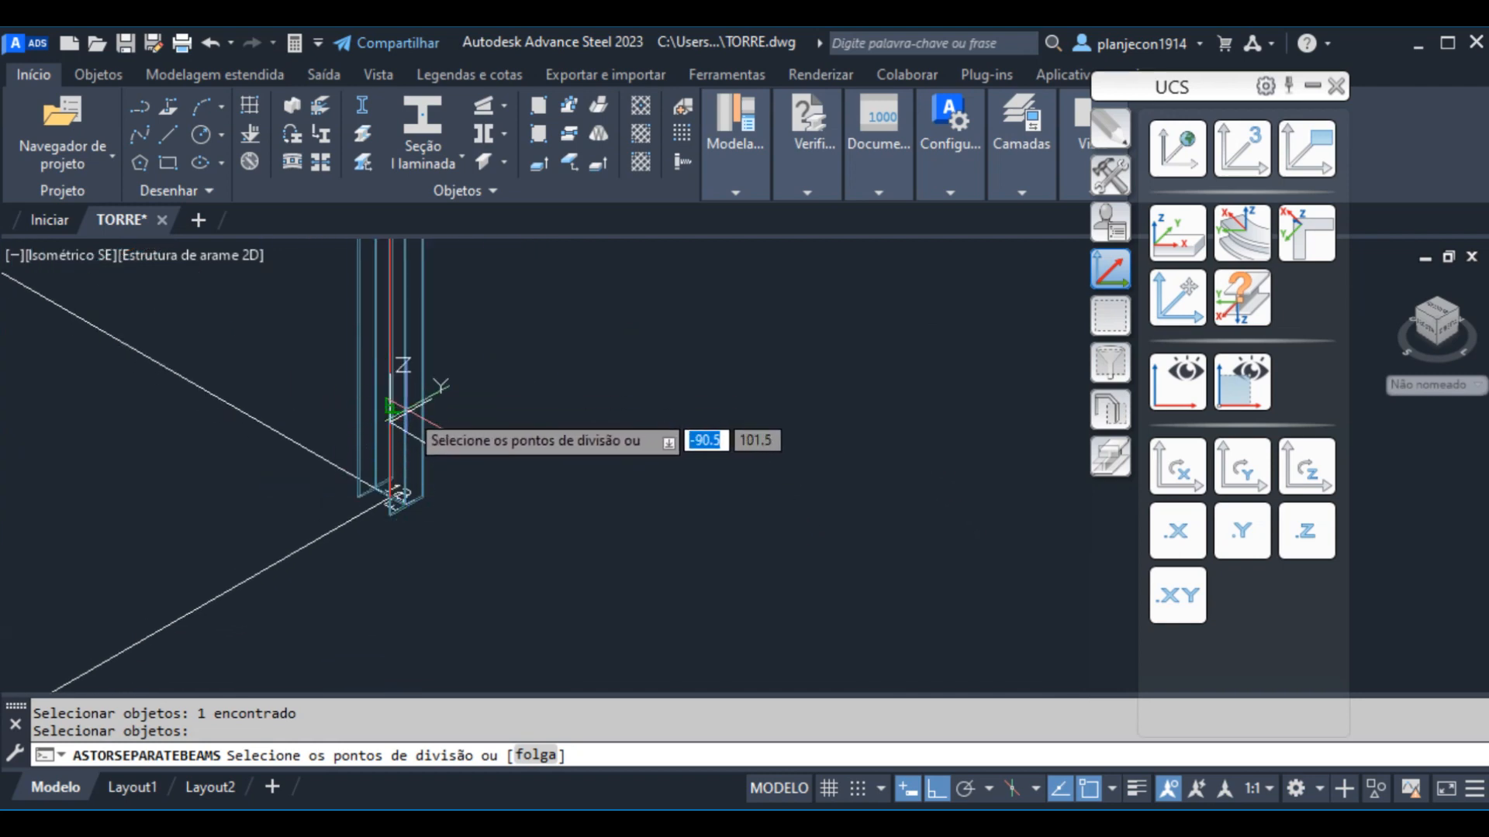
left_click(393, 410)
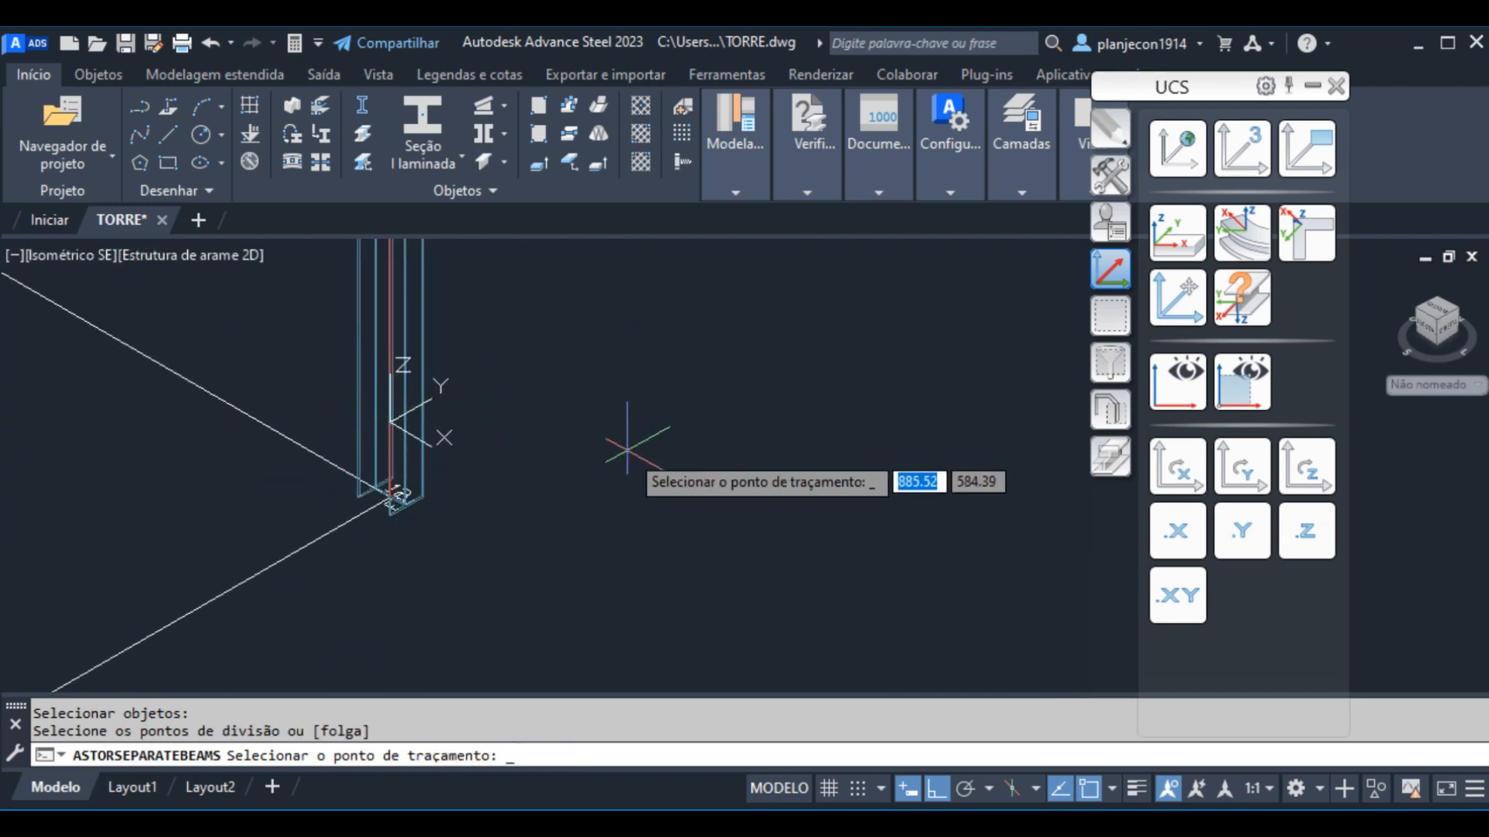
left_click(627, 449)
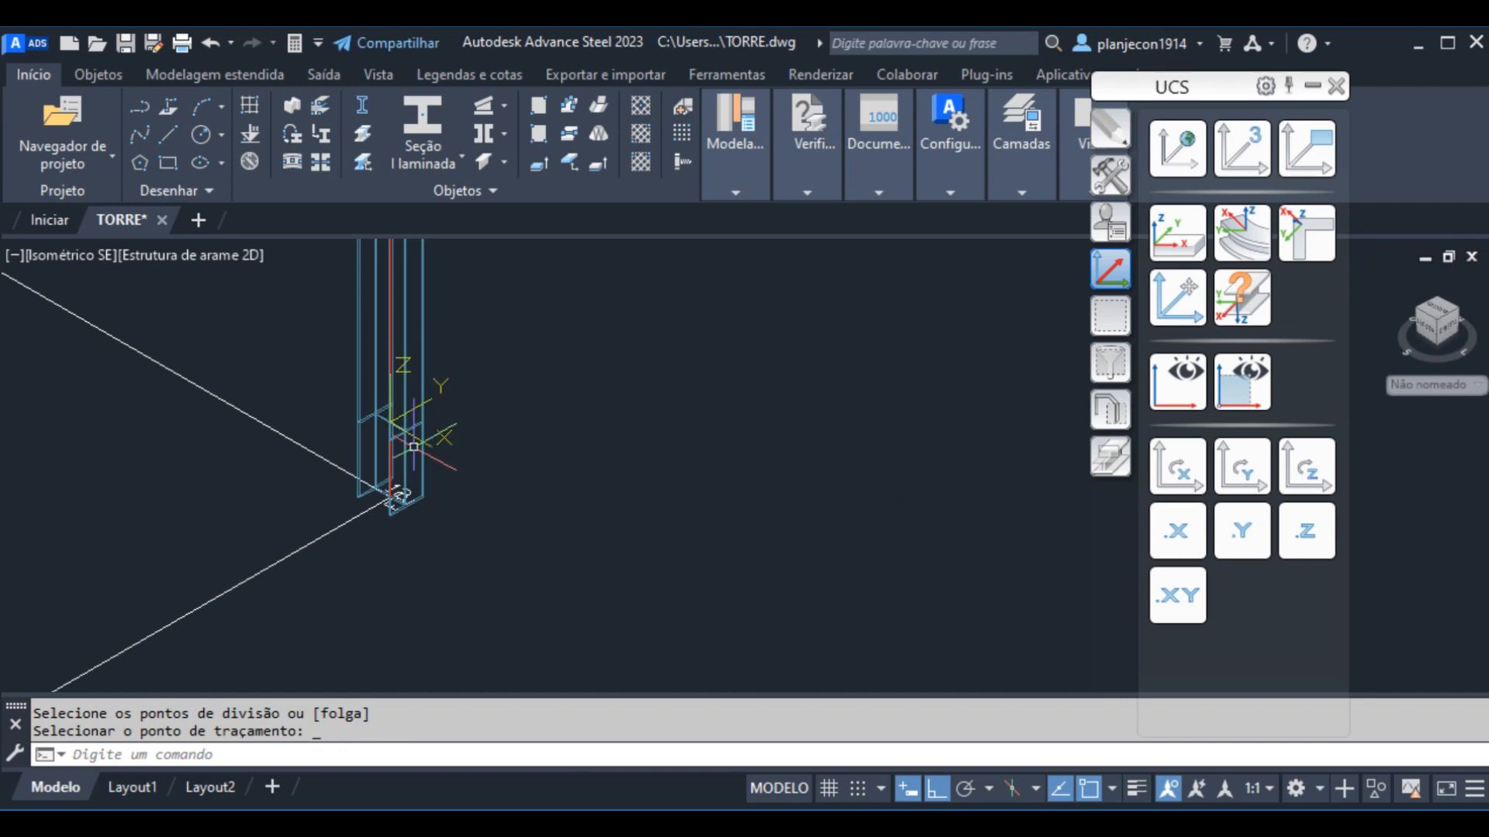
Delete the short piece of the E2 column below the split
scroll(342, 394, "up", 3)
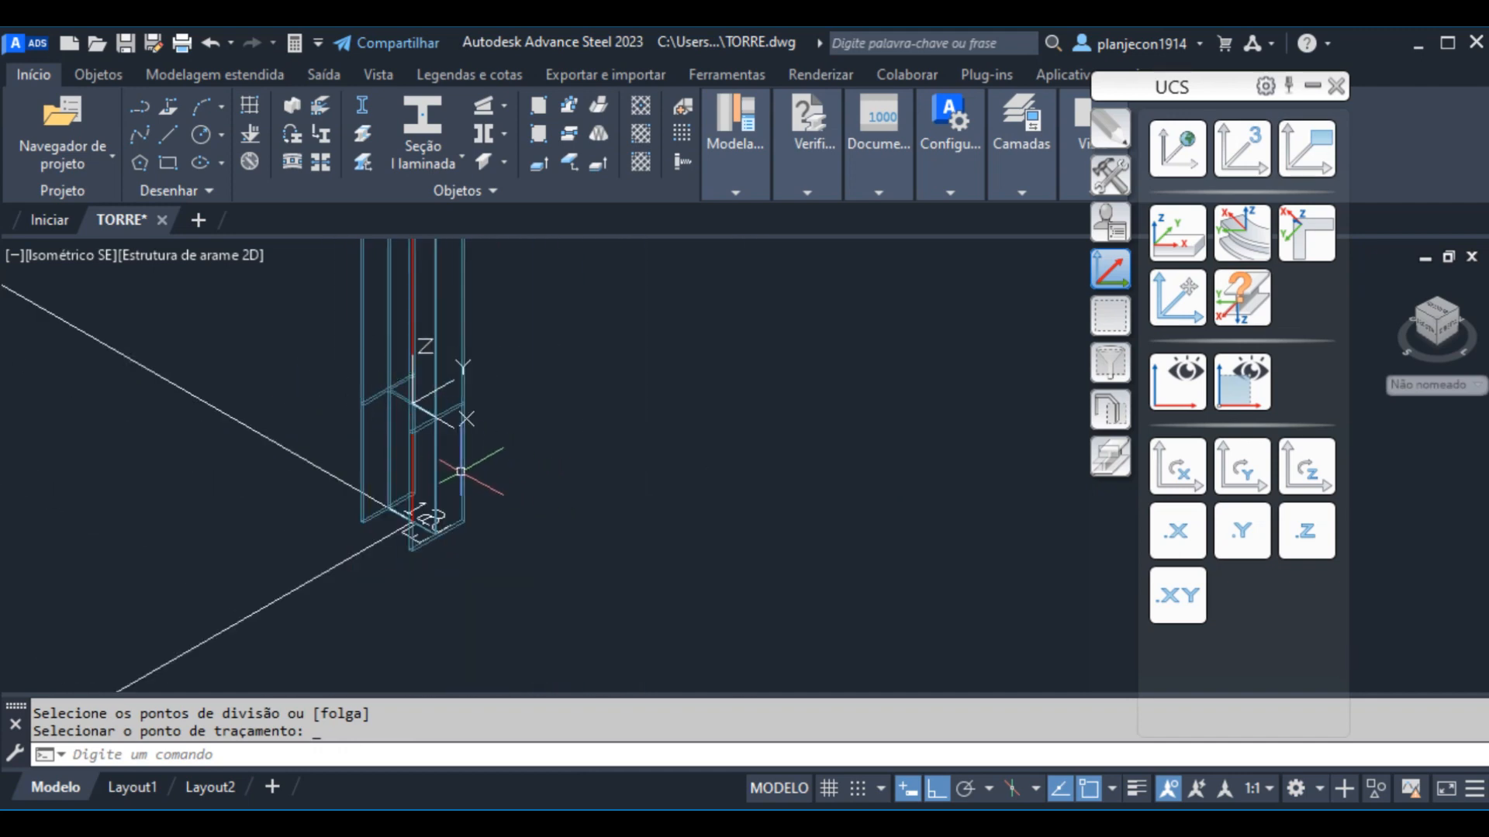
left_click(465, 472)
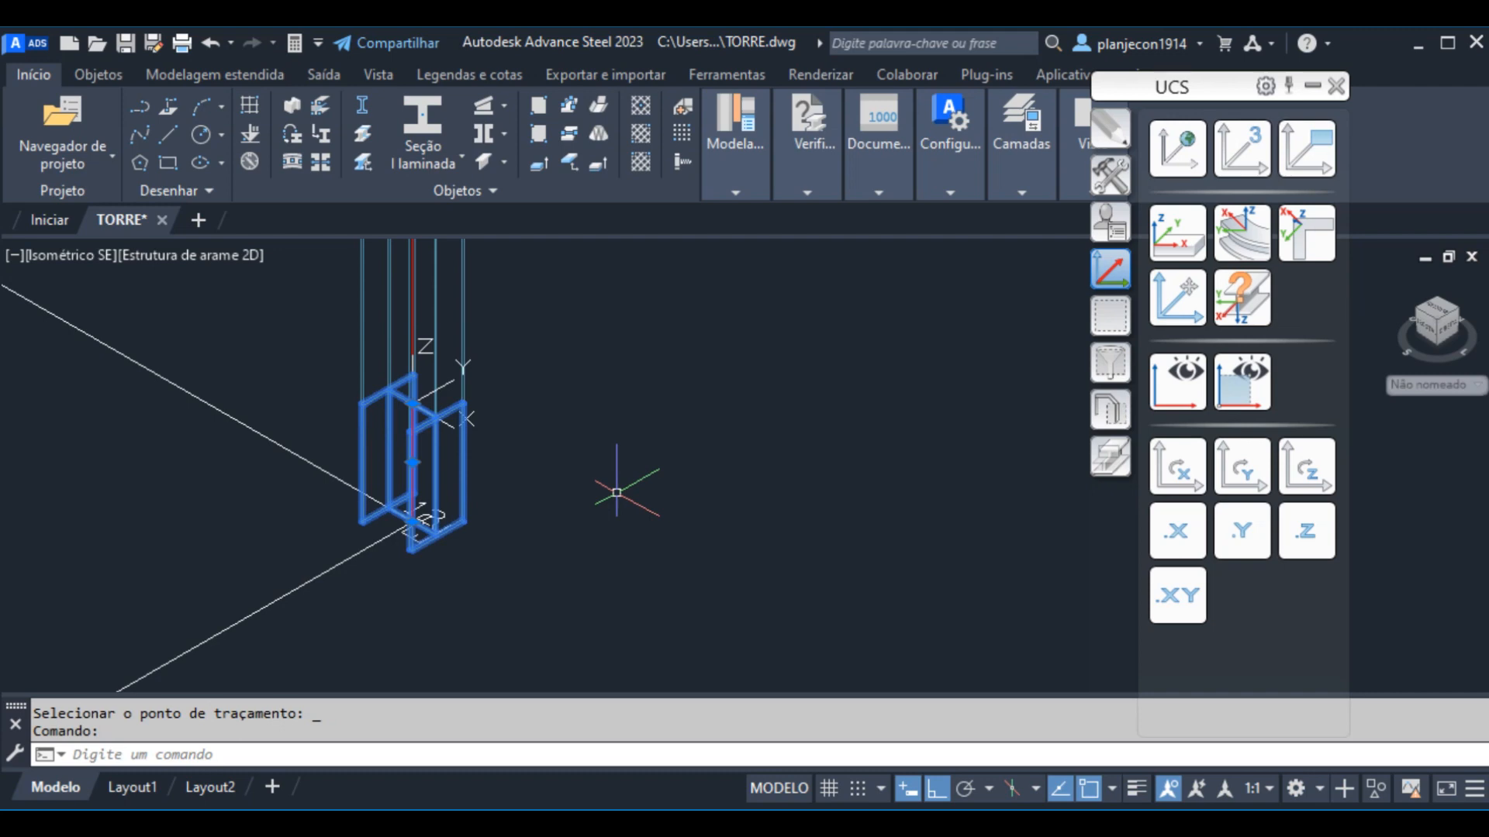
key("Delete")
scroll(574, 415, "down", 3)
scroll(415, 598, "up", 3)
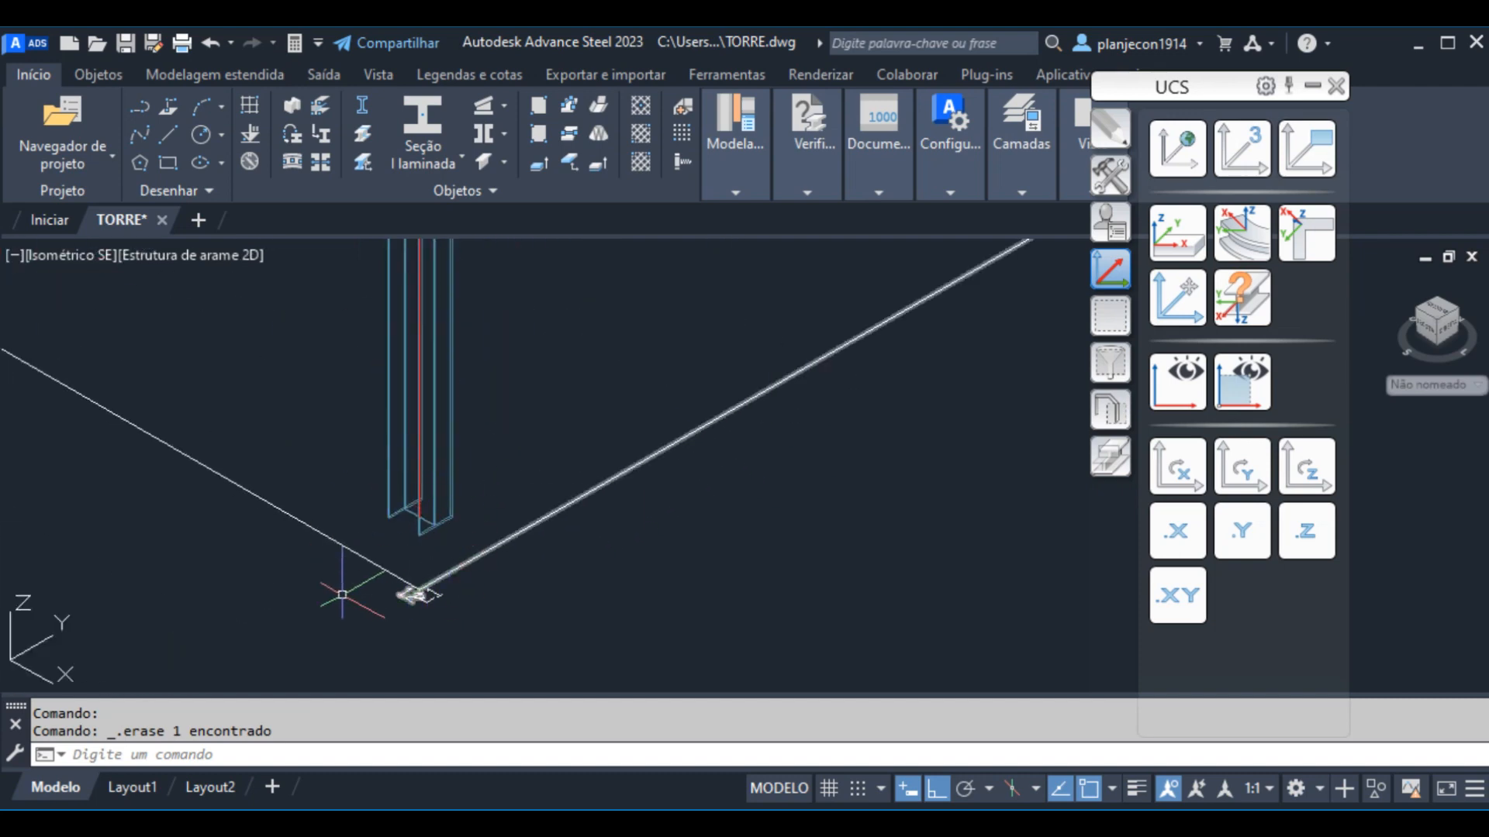
Close the UCS palette and open the connection gallery (Galeria das conexões) with the front column's base in view
scroll(434, 589, "down", 4)
scroll(481, 505, "up", 2)
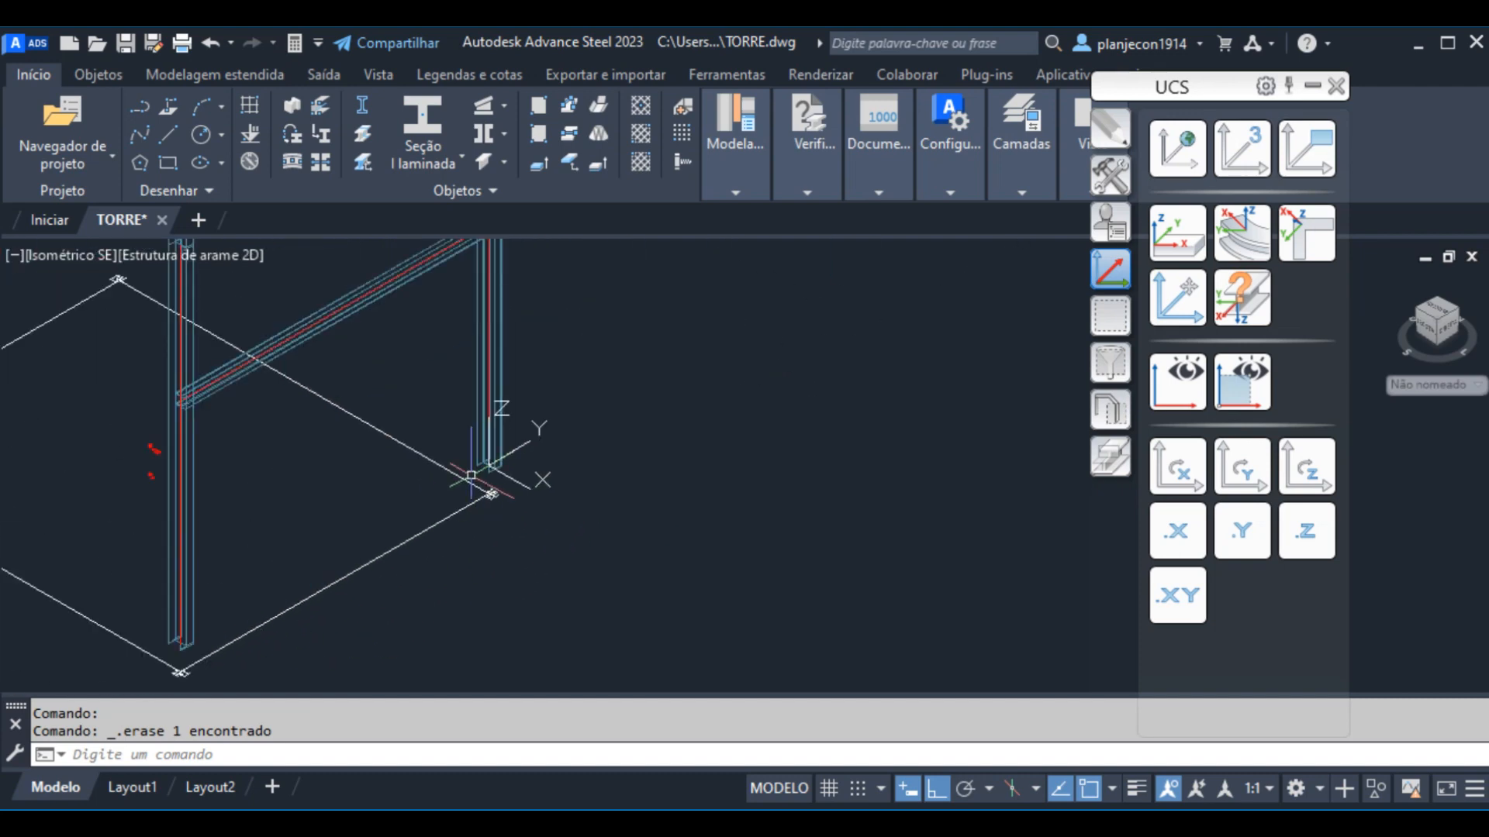
scroll(549, 542, "down", 2)
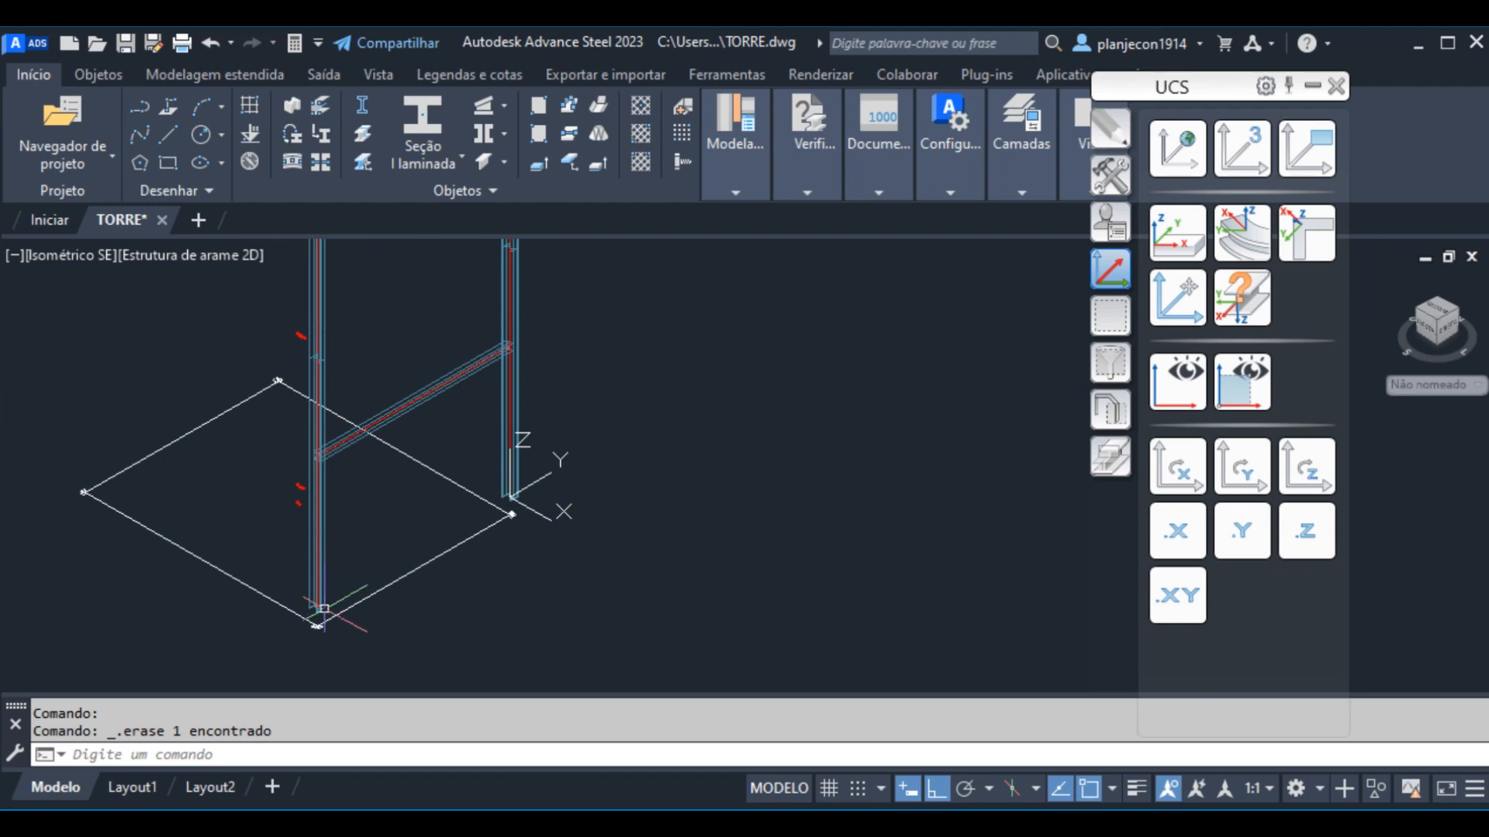
scroll(300, 644, "up", 4)
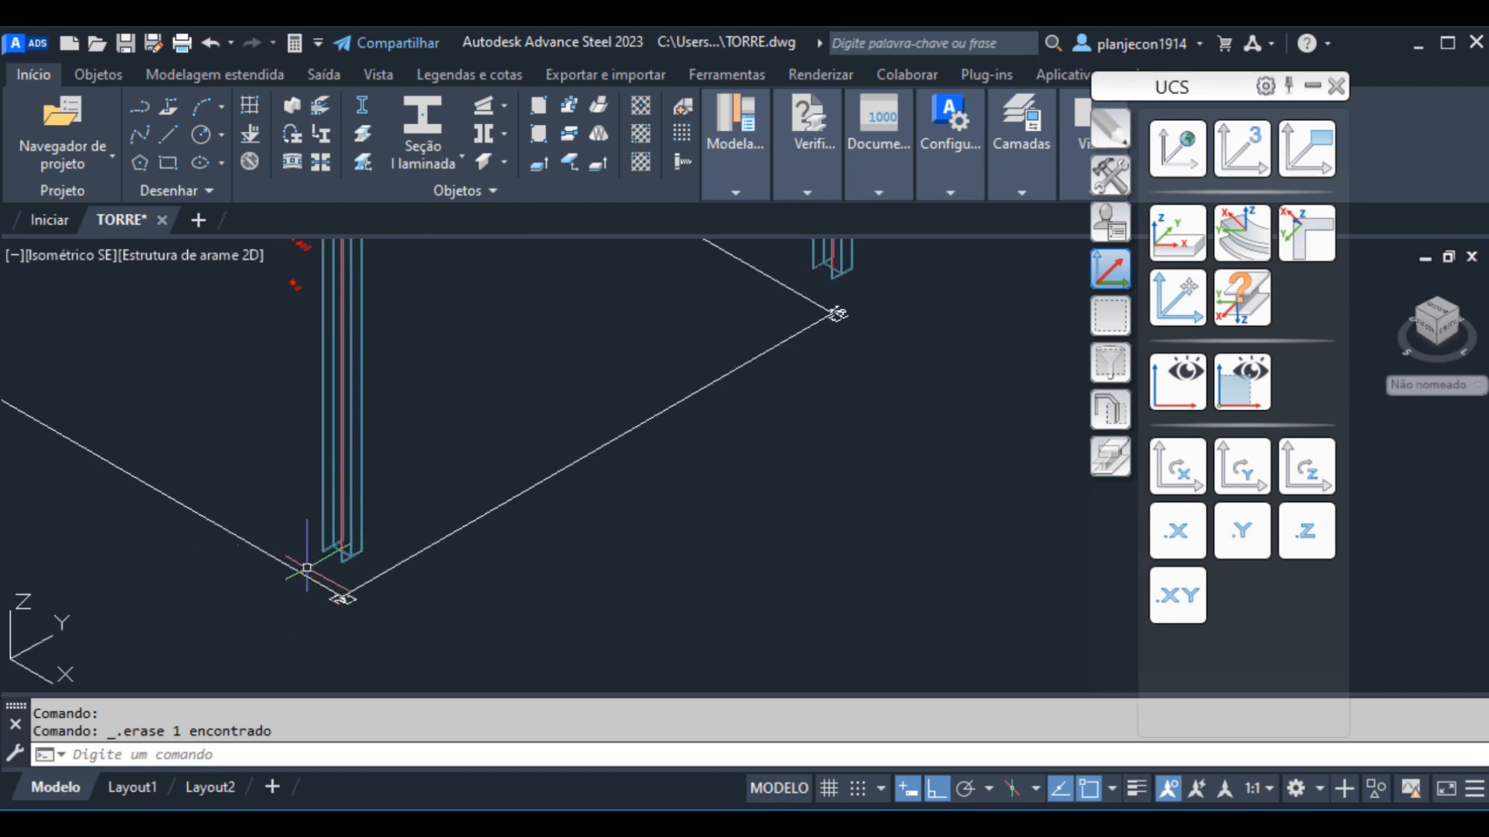
scroll(305, 568, "up", 2)
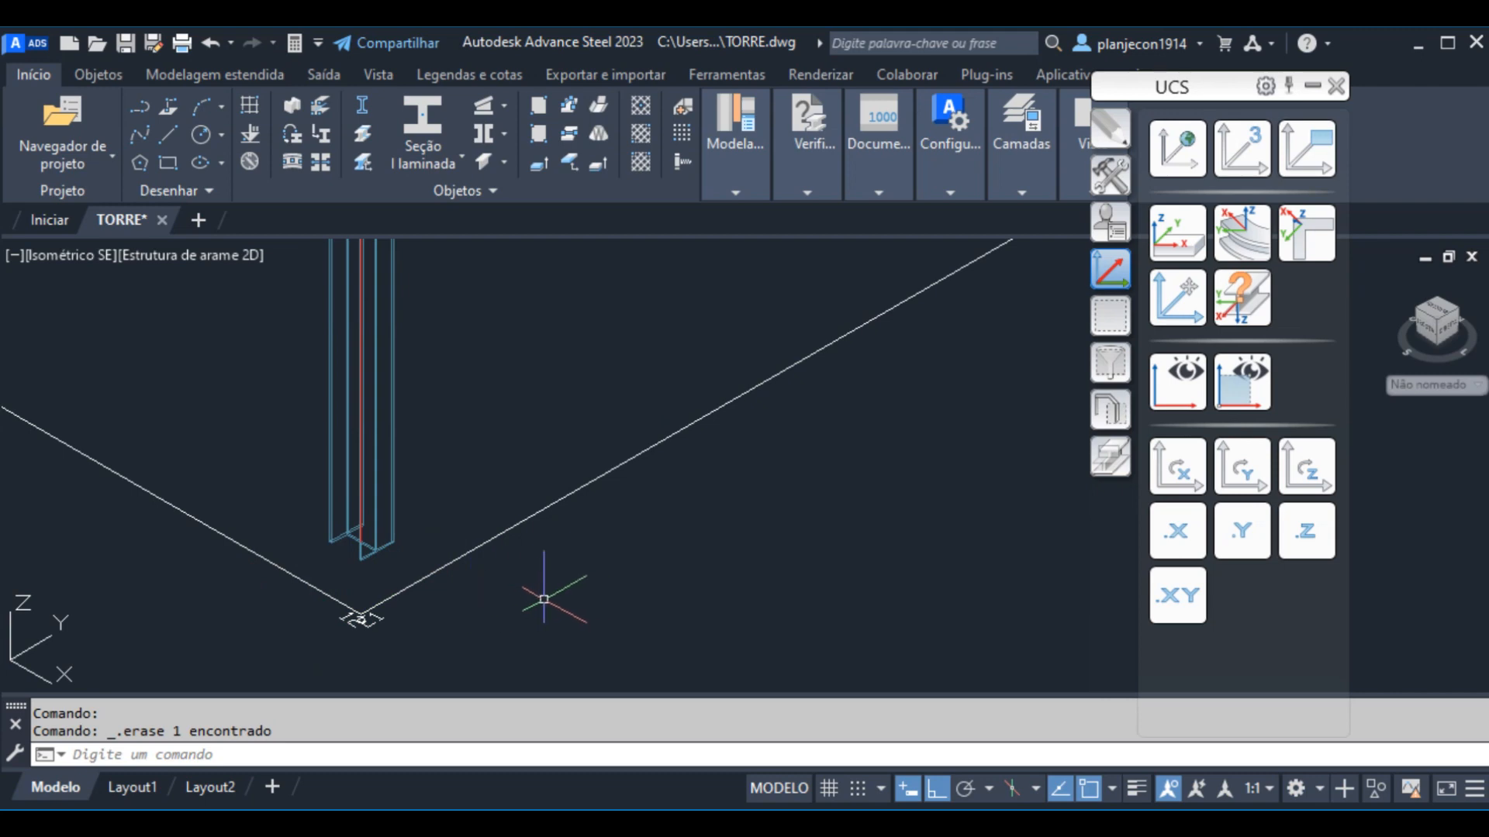
left_click(1335, 86)
left_click(734, 191)
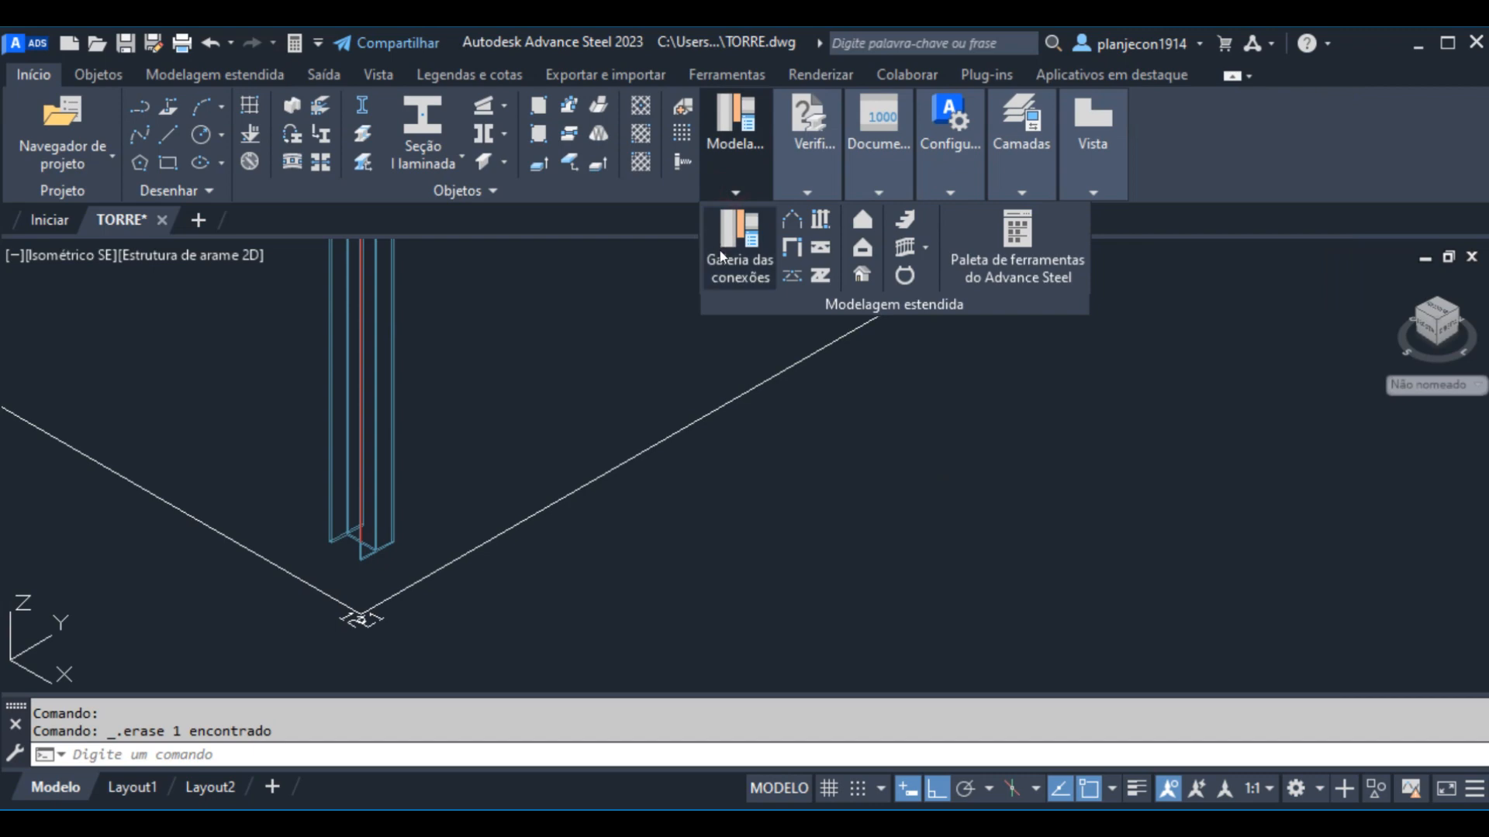
left_click(739, 248)
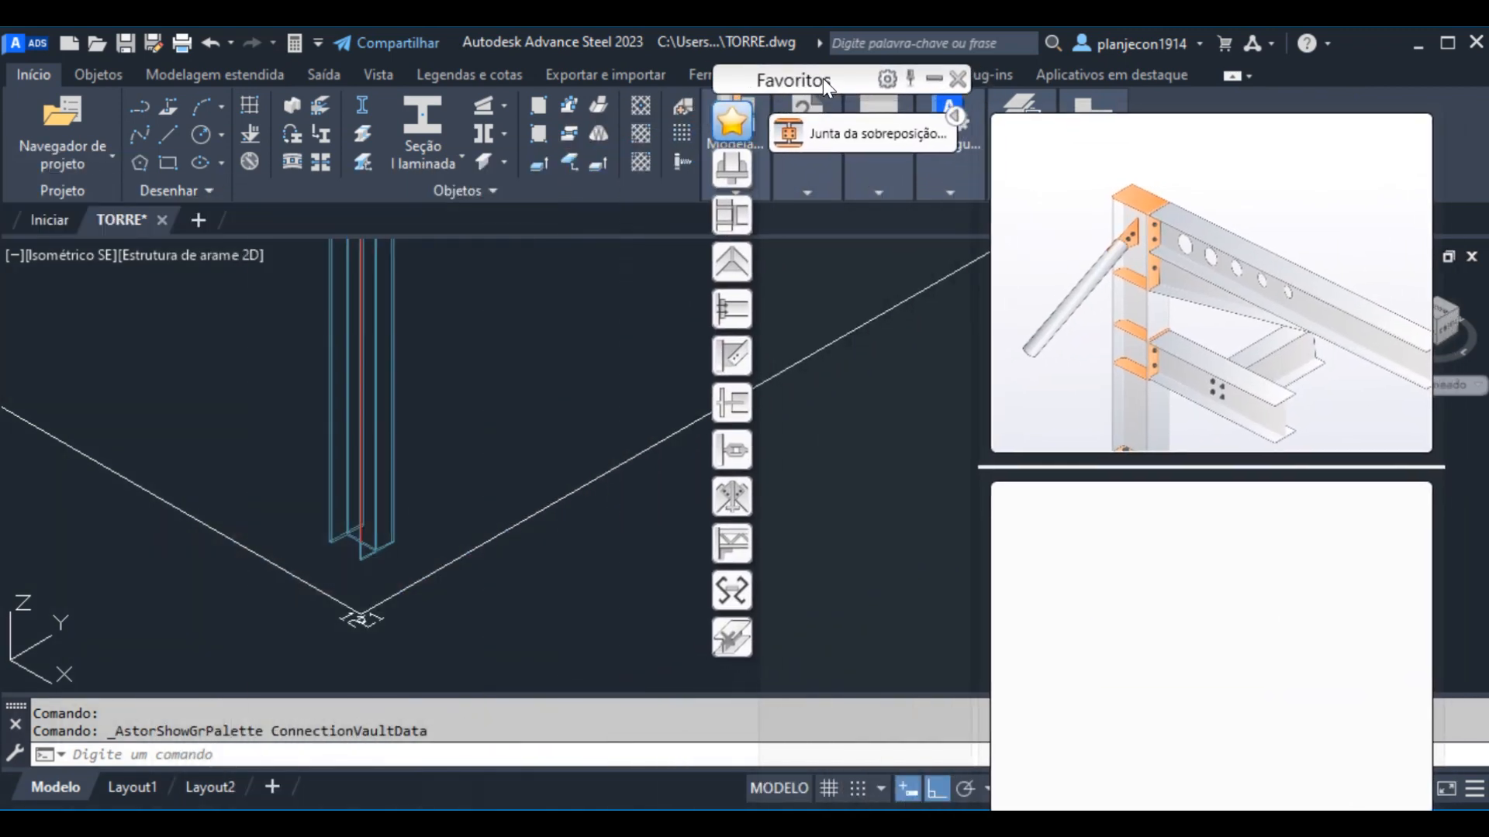
Browse the connection gallery's categories, from beam plates through end-to-end and bracing joints to tube connections
left_click(723, 167)
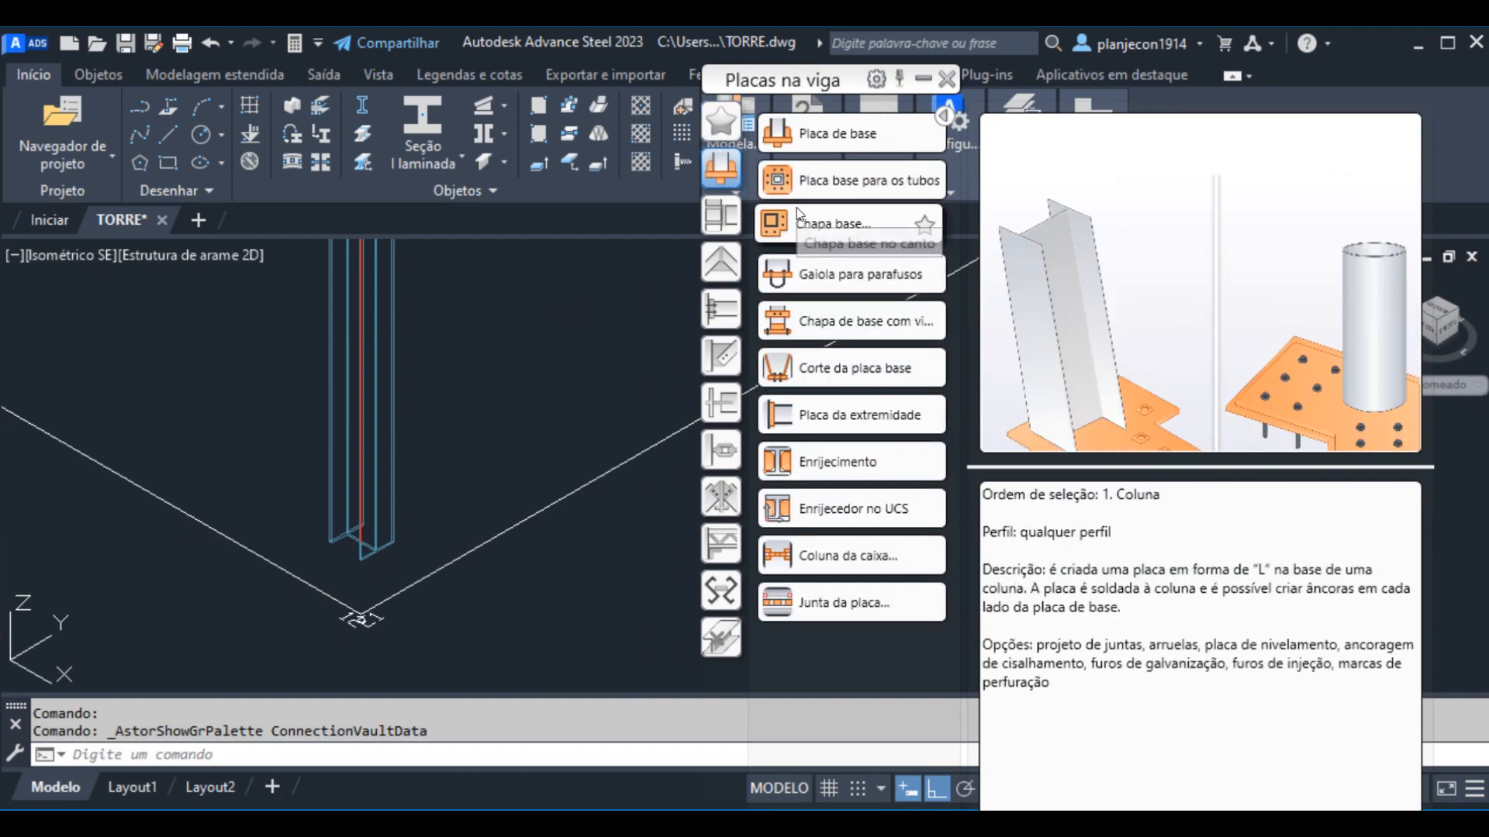
left_click(721, 220)
left_click(722, 266)
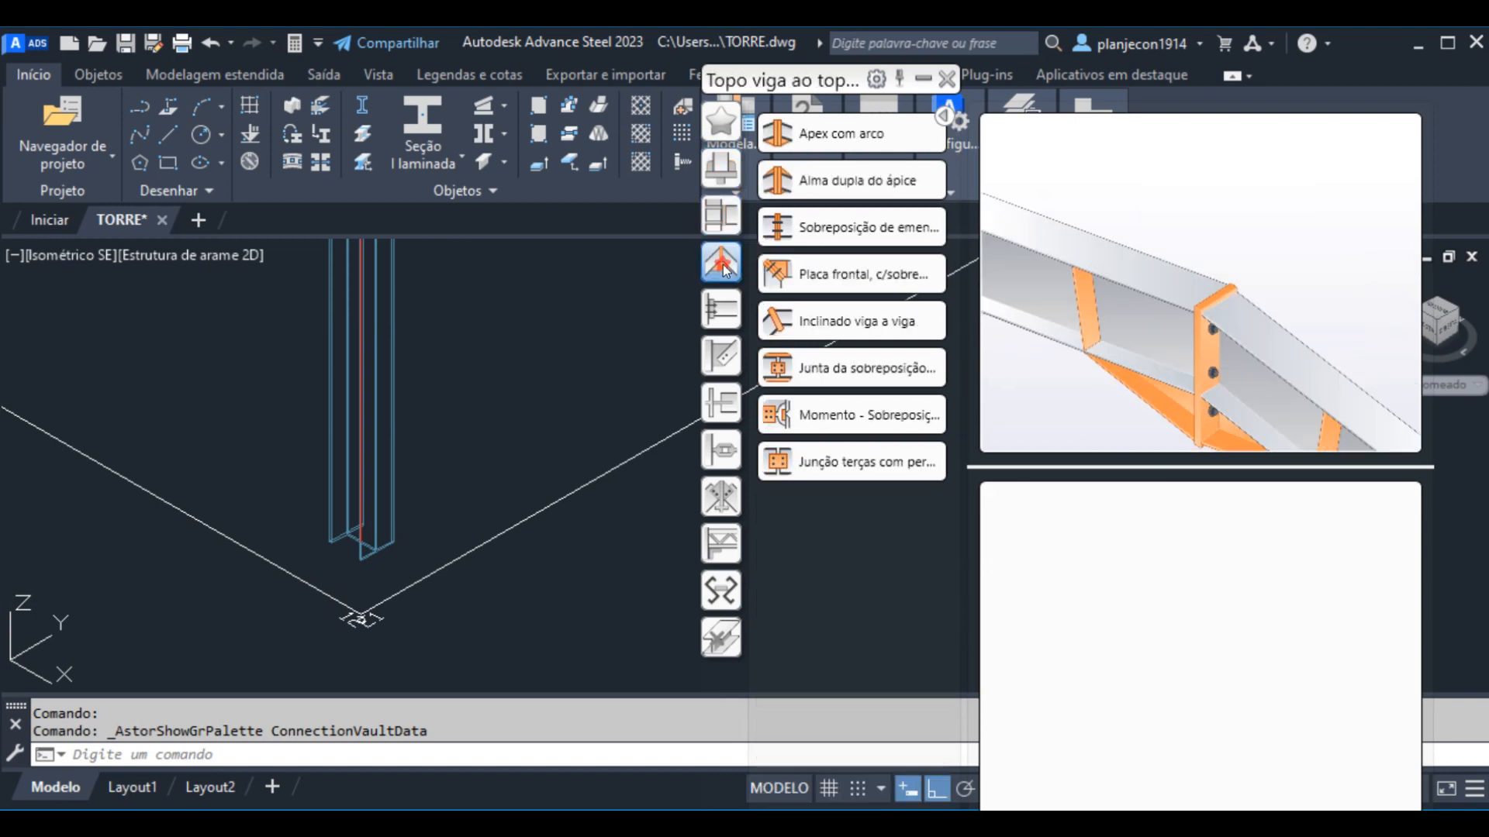
left_click(723, 311)
left_click(718, 364)
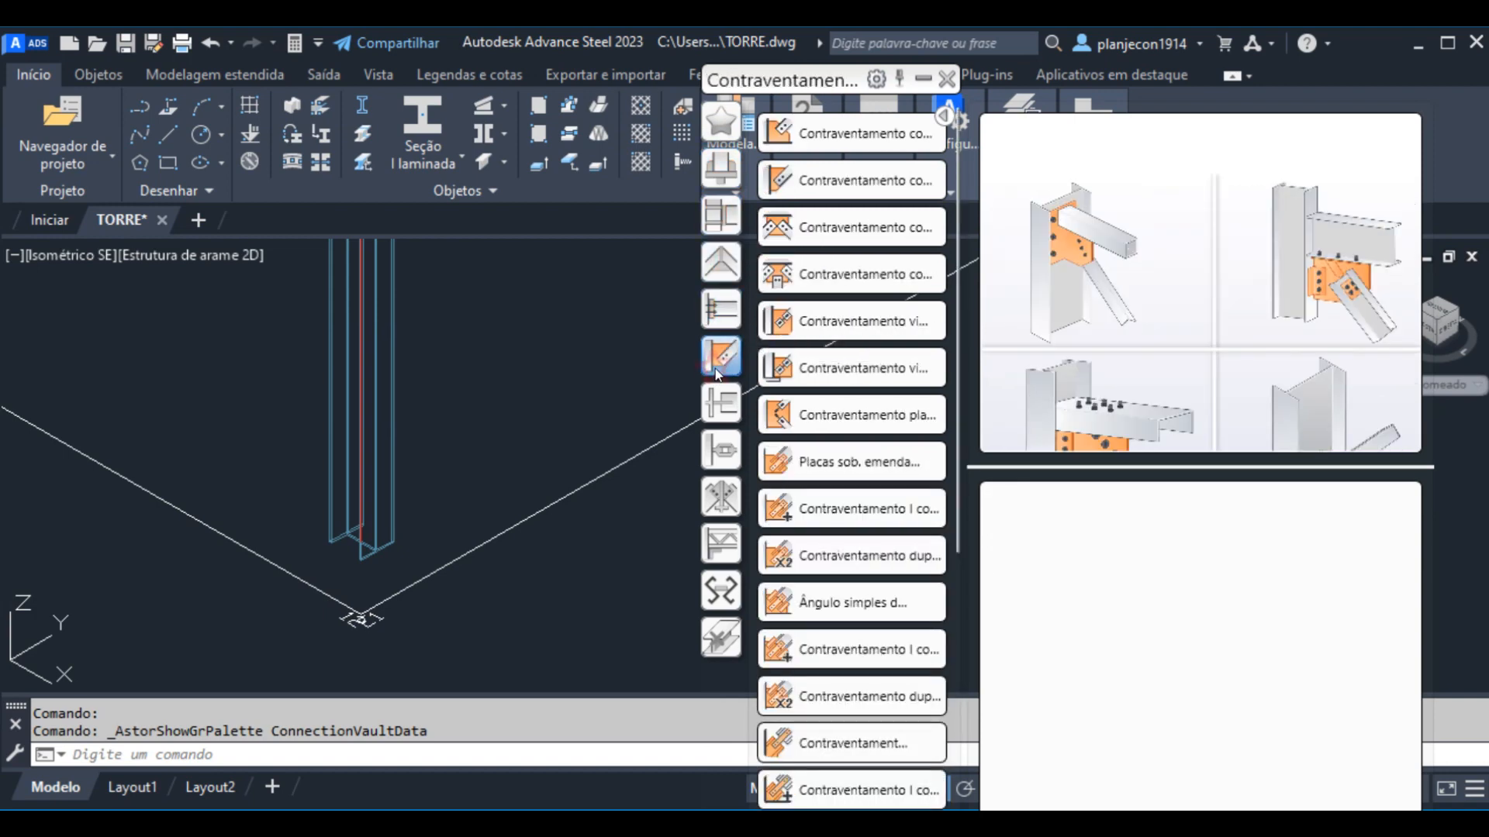
left_click(720, 404)
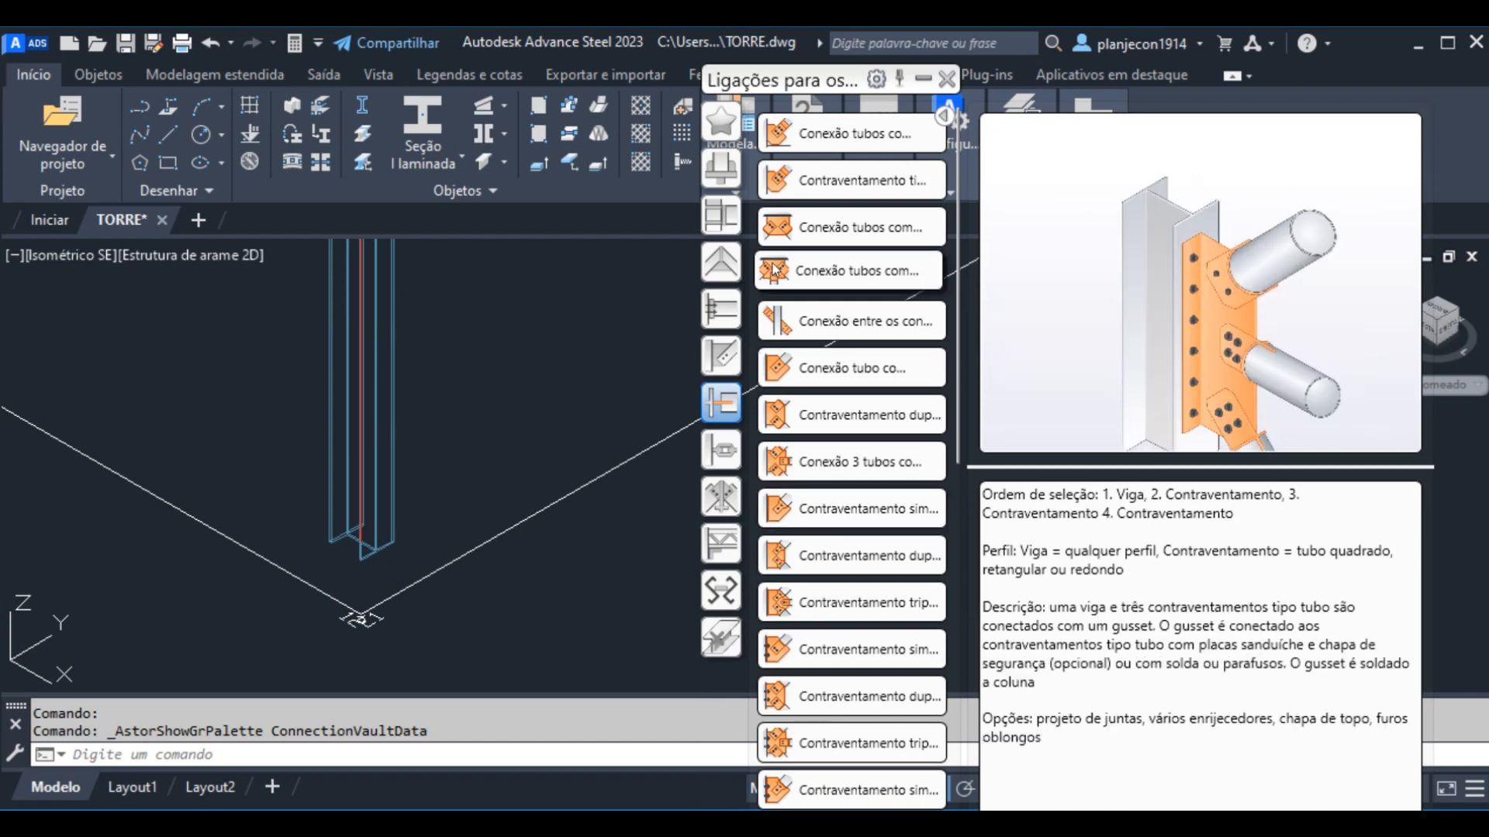
Create a Placa de base connection on the front column without selecting a concrete object
left_click(718, 175)
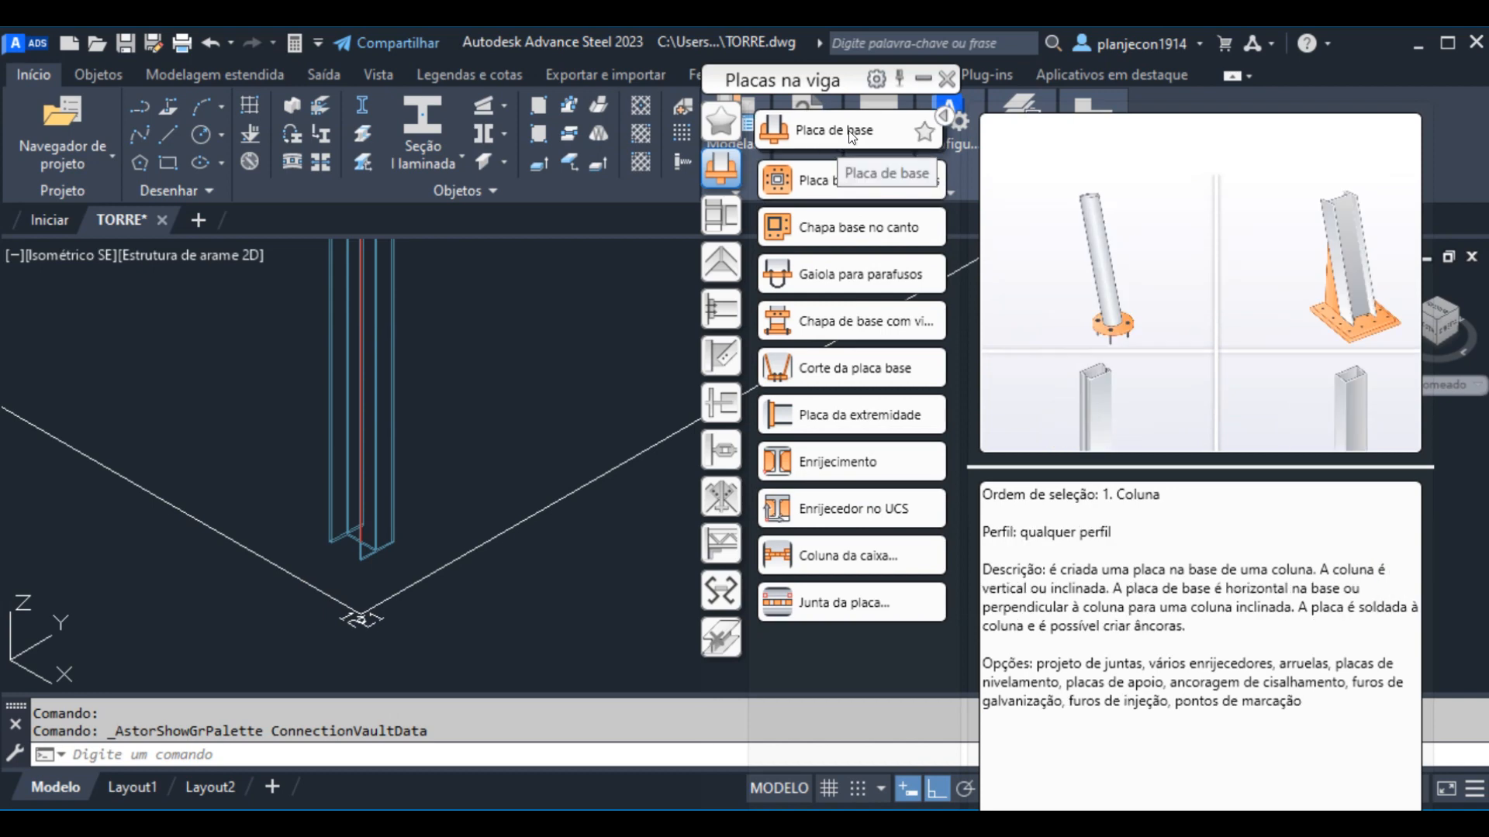
left_click(866, 152)
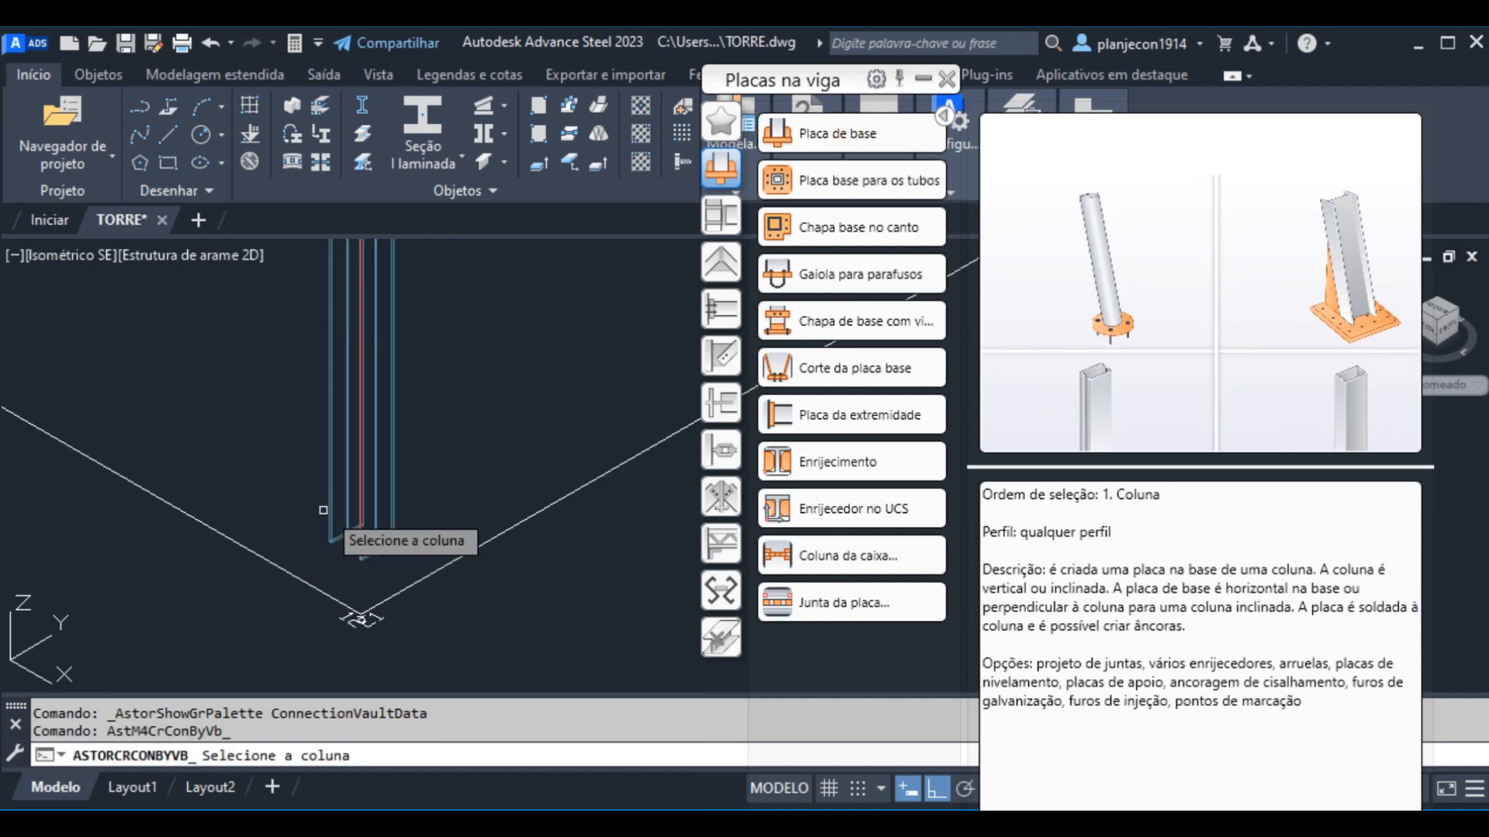
left_click(391, 491)
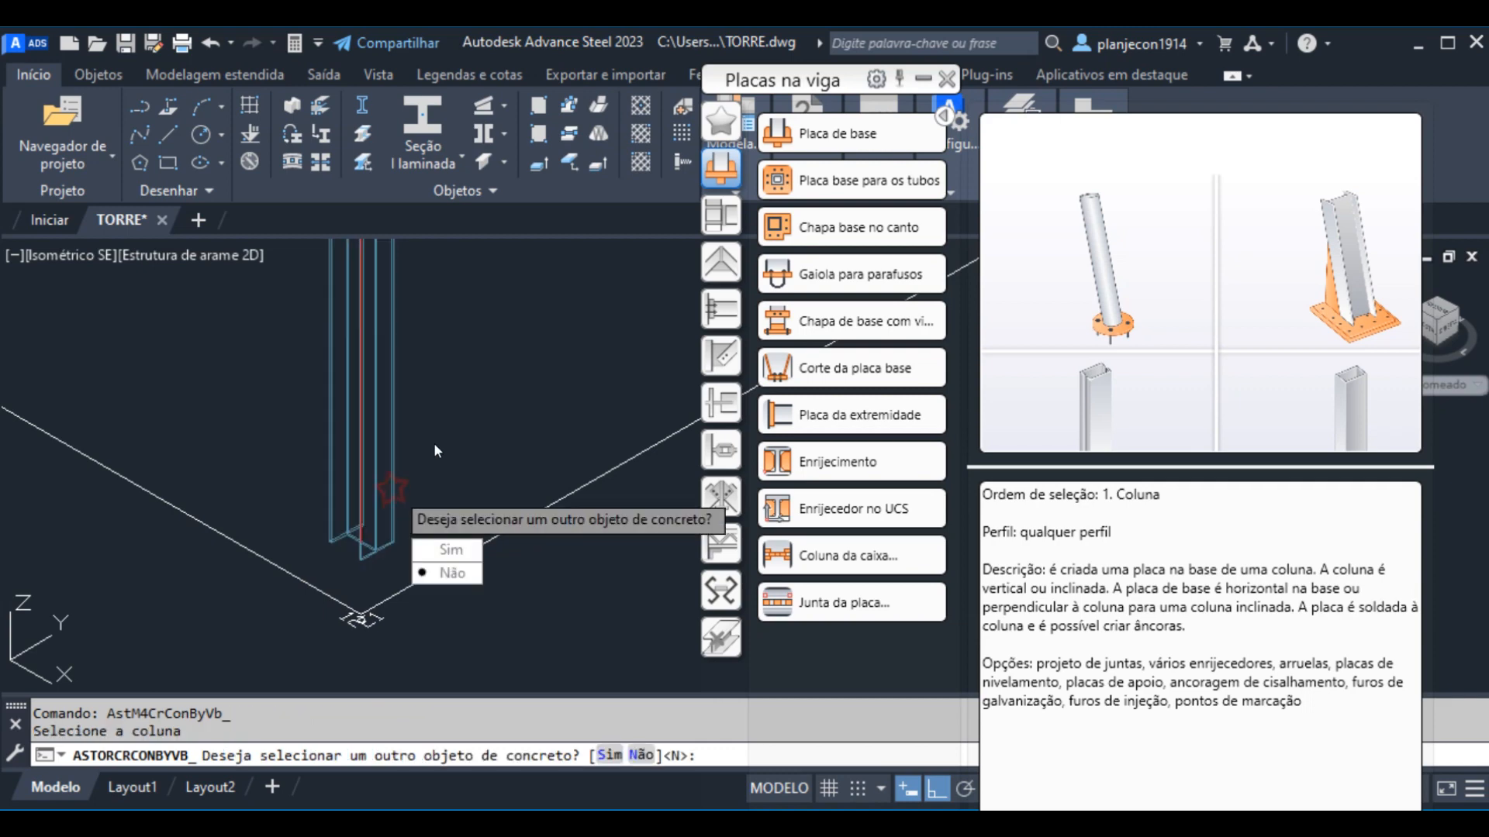
key("Return")
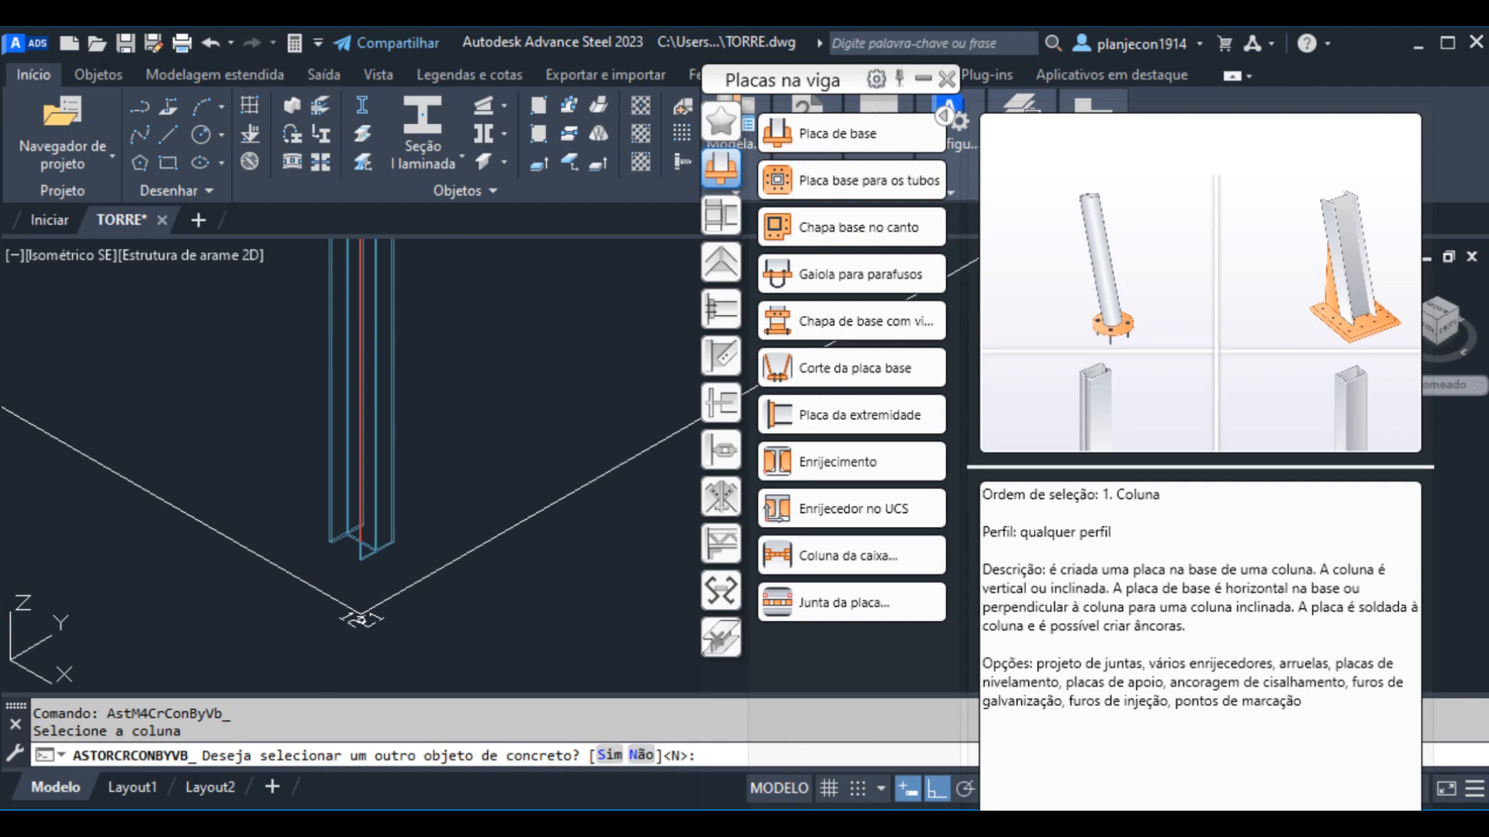
key("Return")
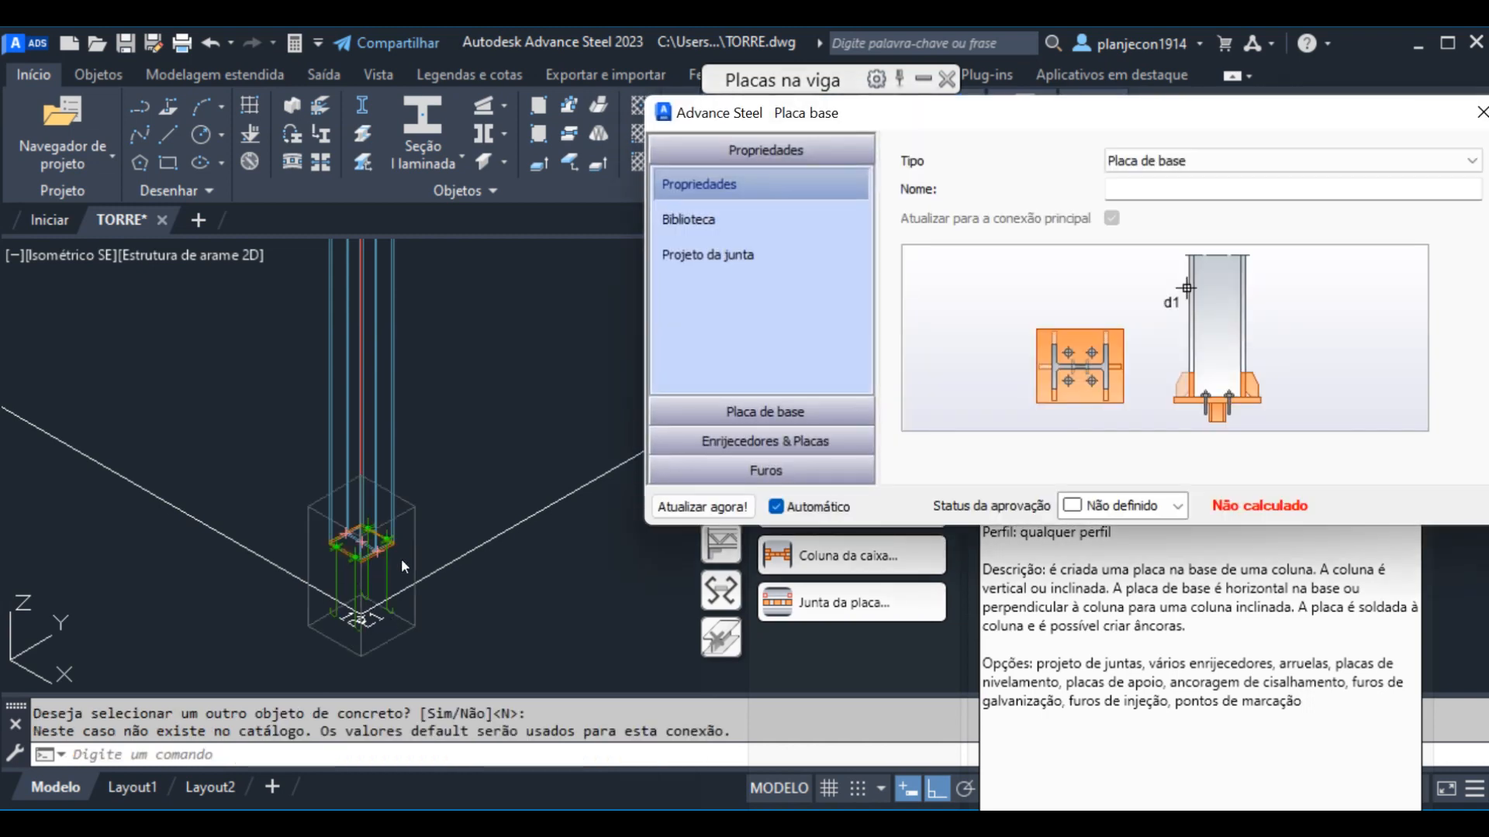
Switch the viewport's visual style to Conceitual to show the front column's base plate shaded
scroll(304, 571, "up", 5)
scroll(272, 556, "down", 5)
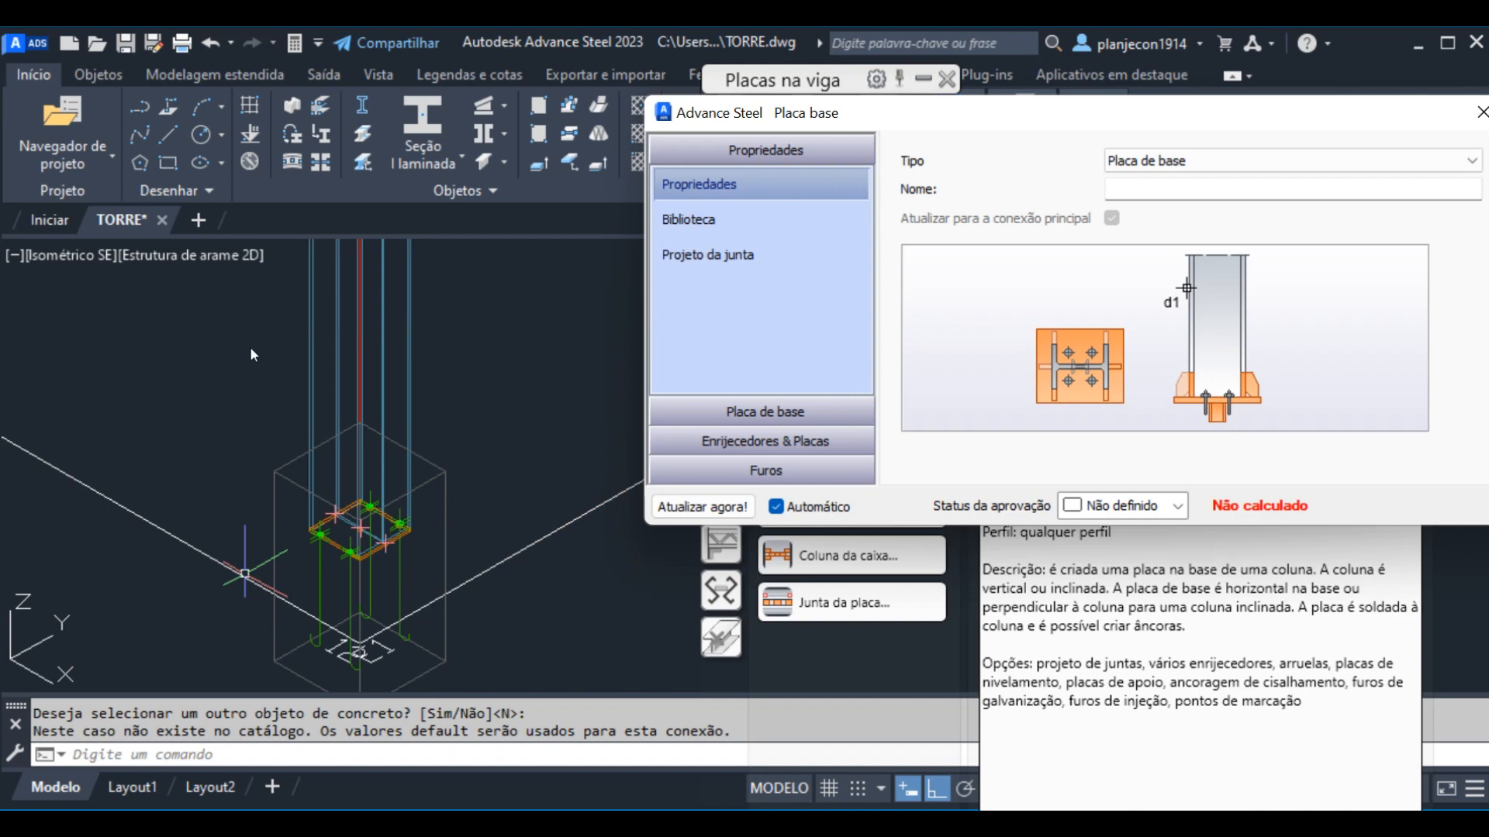
left_click(156, 256)
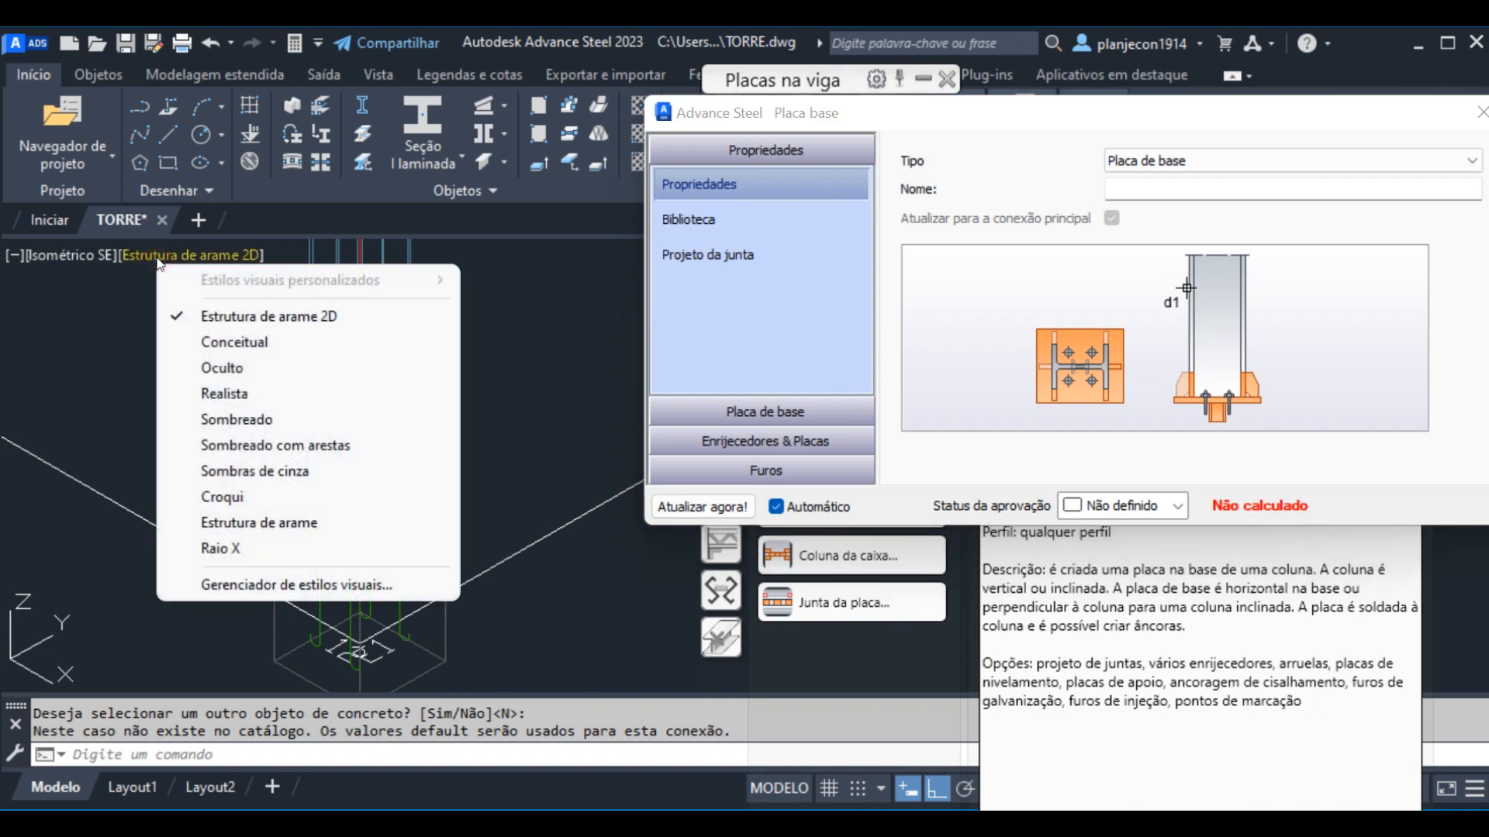
left_click(252, 342)
scroll(422, 607, "up", 5)
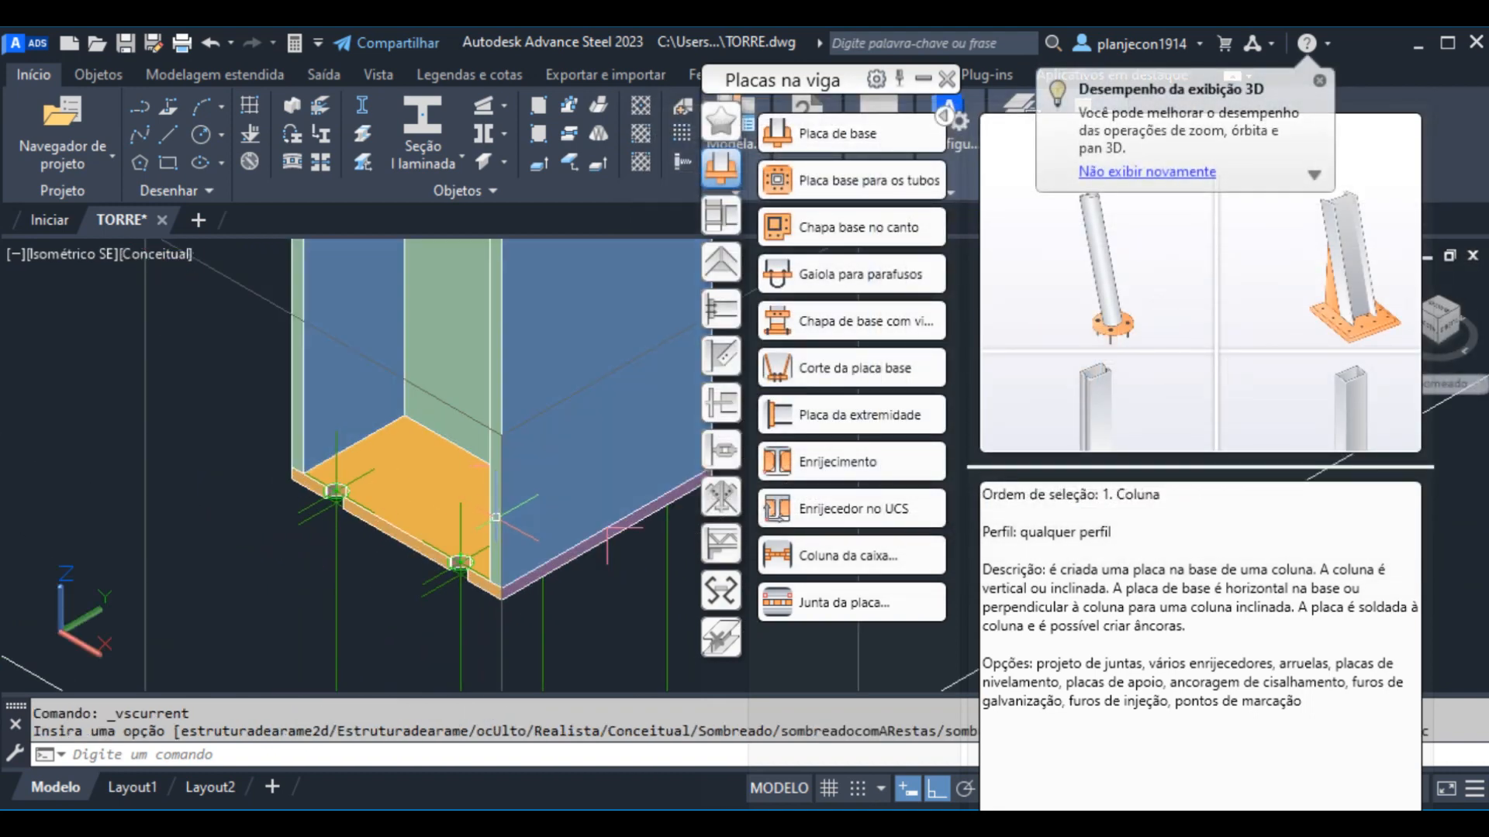
scroll(496, 514, "down", 5)
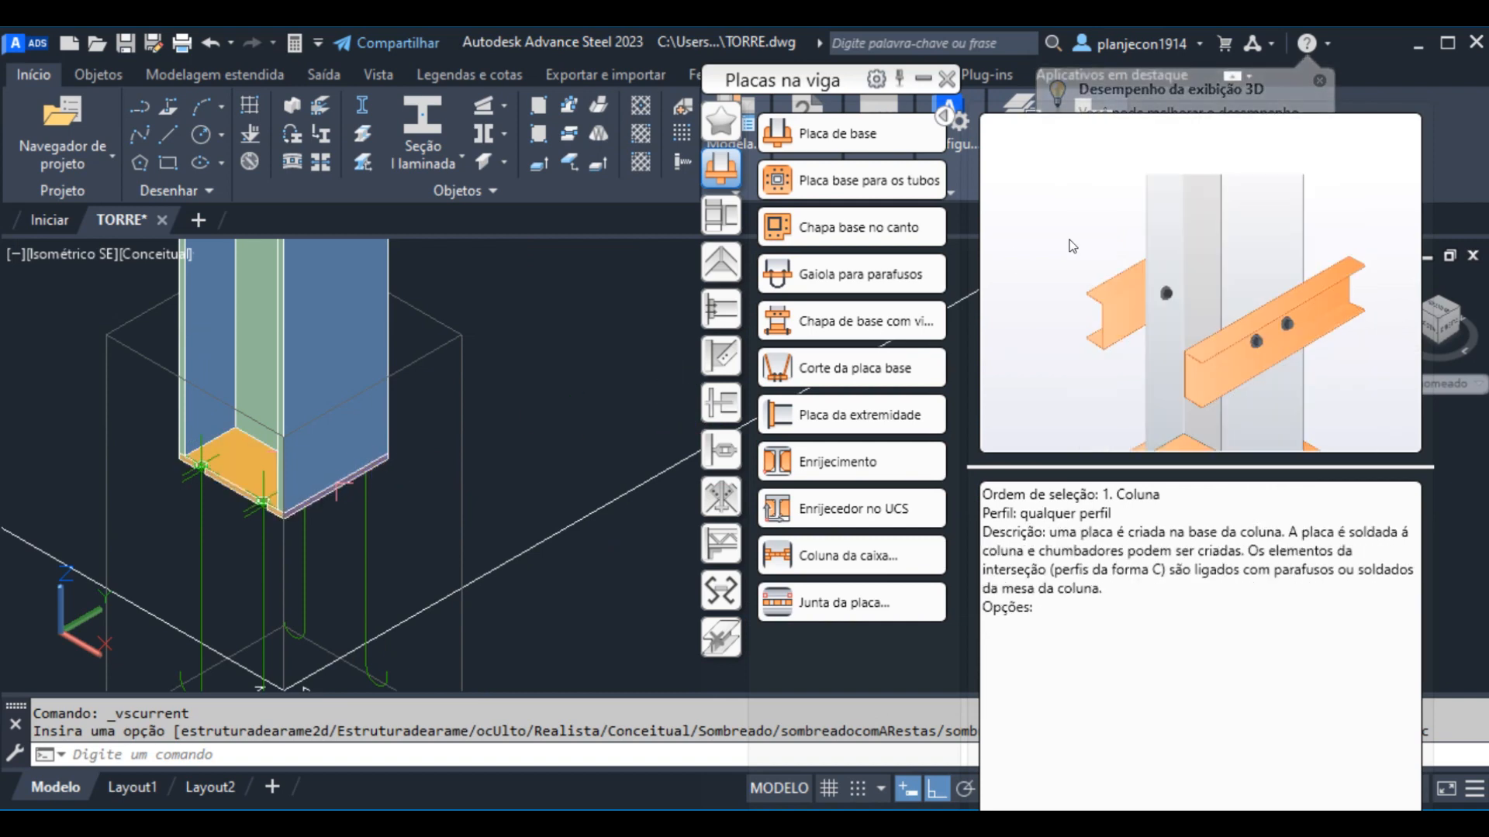
Collapse and close the connection gallery palette
left_click(923, 80)
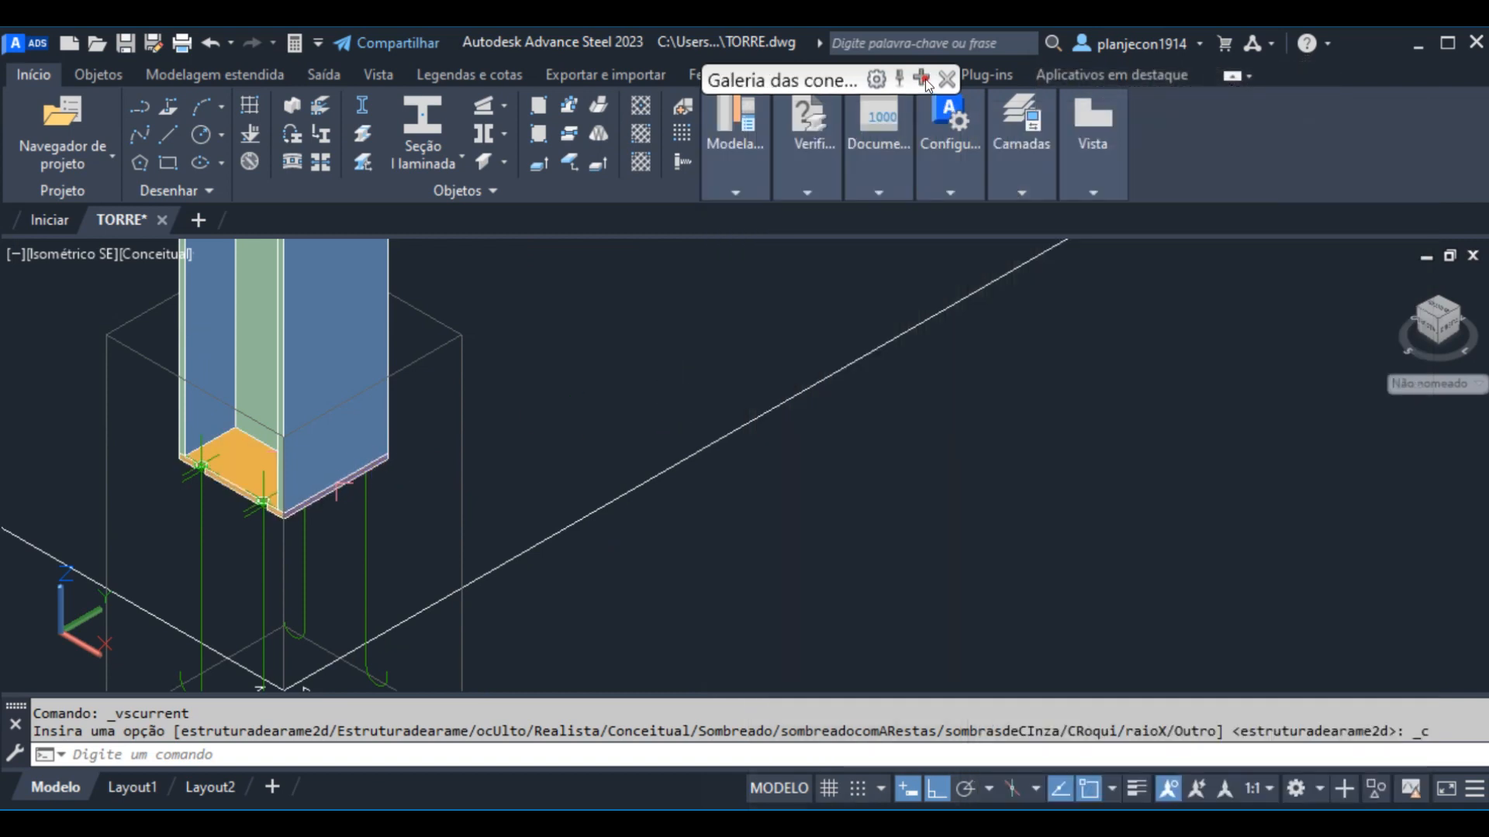
mouse_move(937, 114)
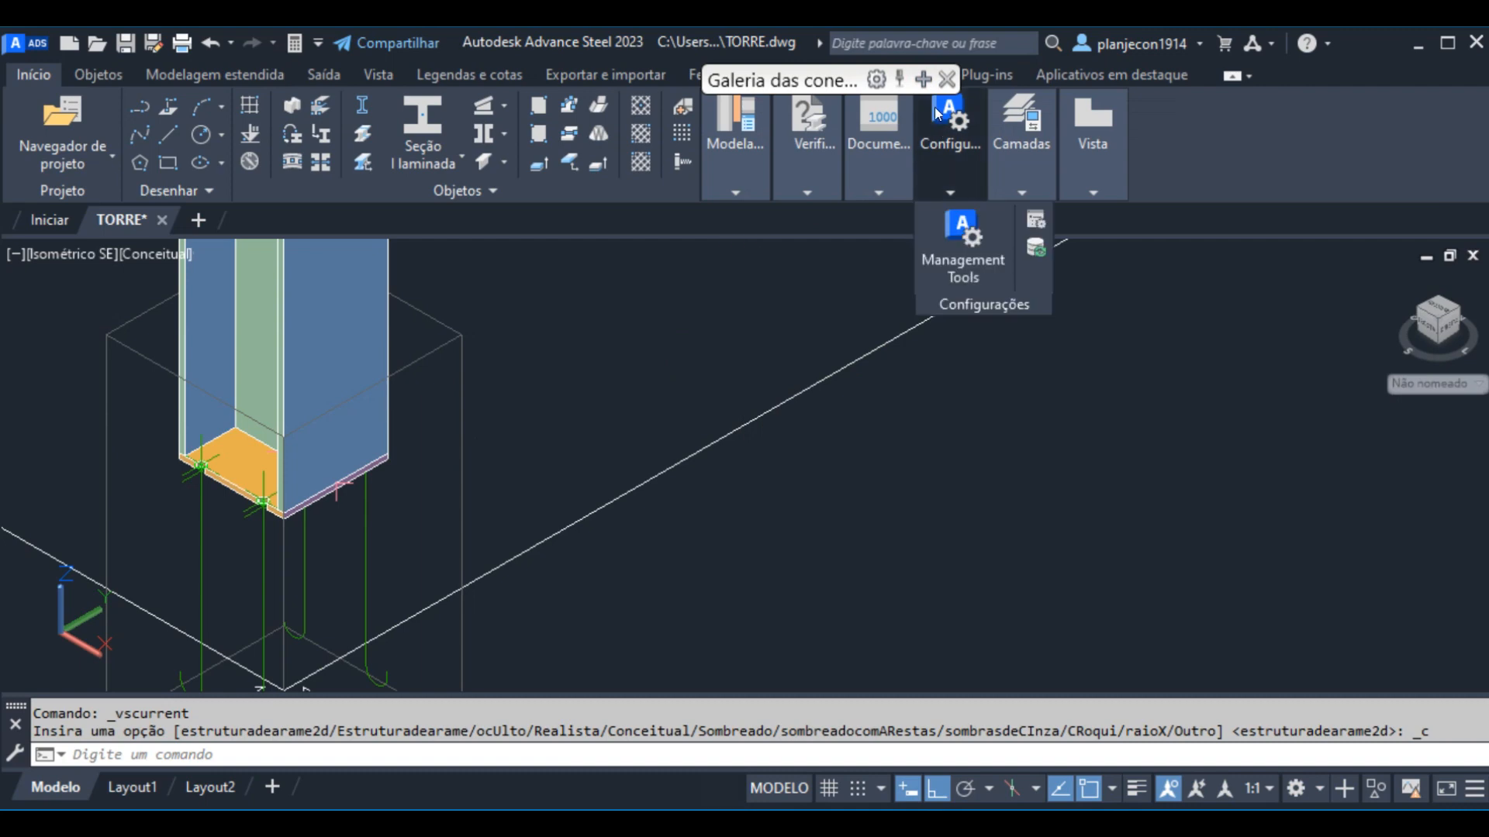
left_click(946, 79)
scroll(535, 412, "down", 3)
scroll(364, 443, "up", 1)
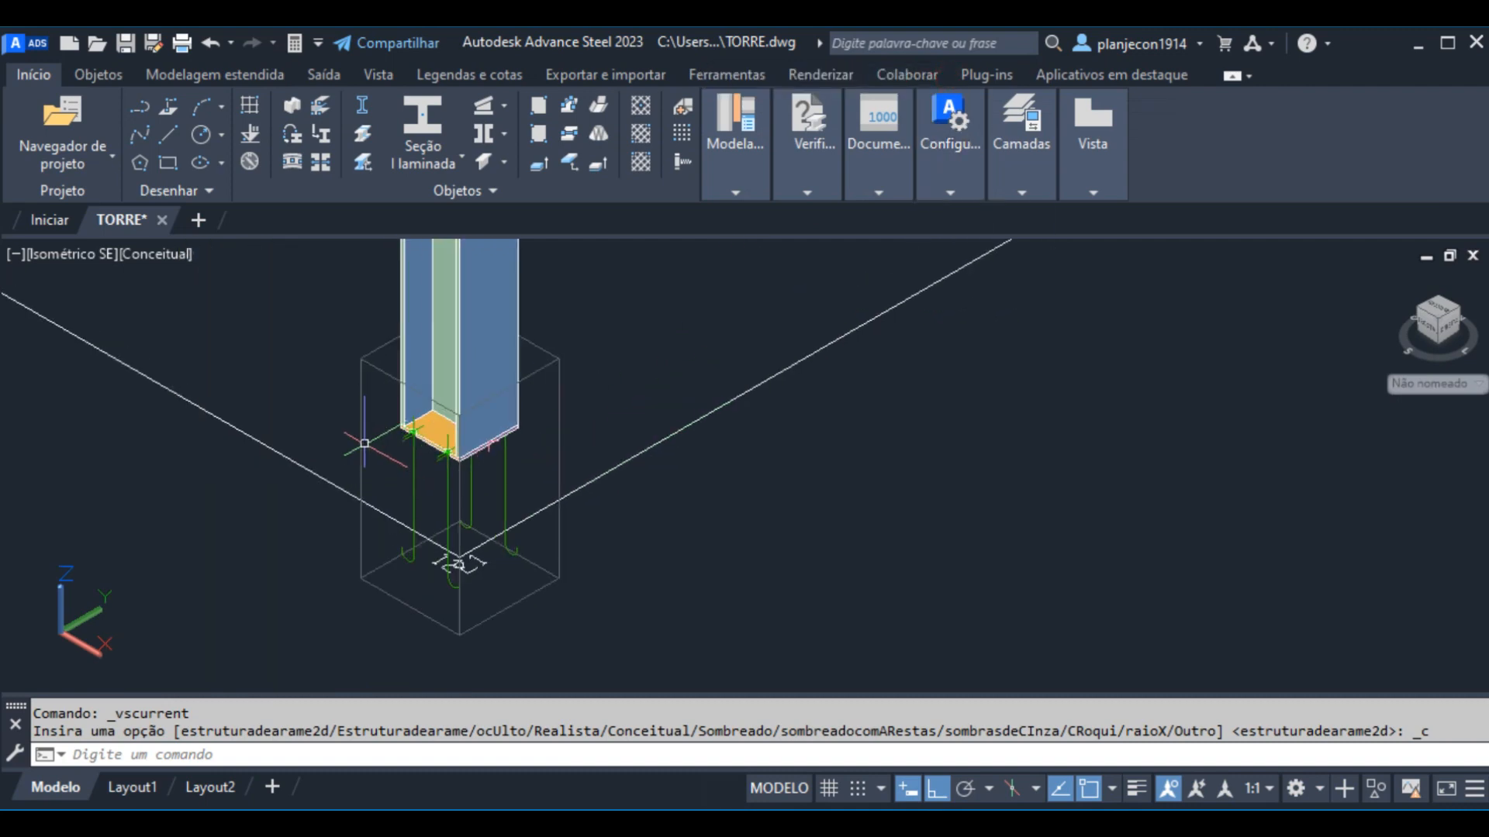
scroll(498, 306, "up", 2)
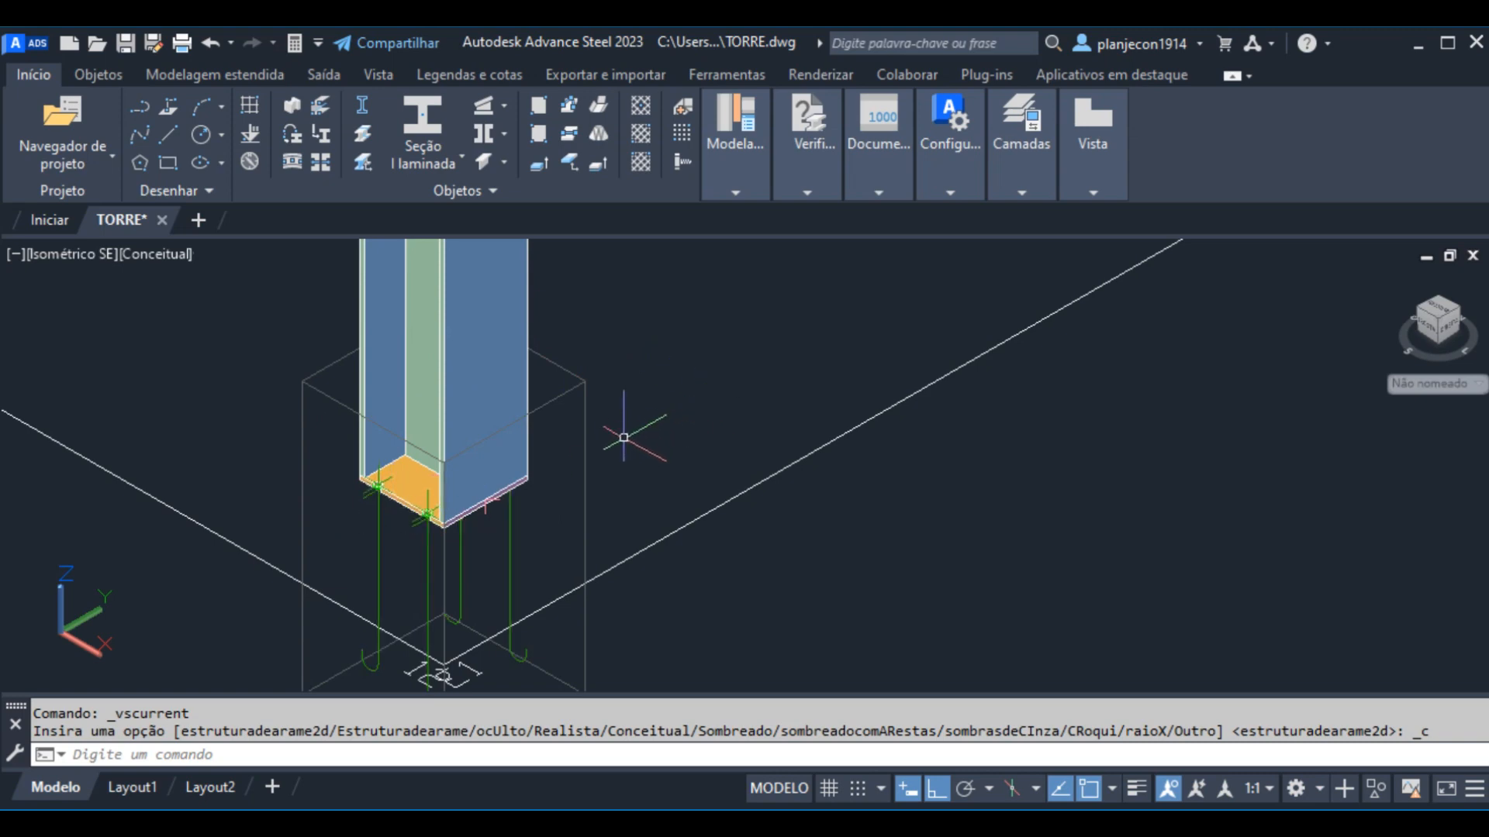
scroll(280, 461, "down", 2)
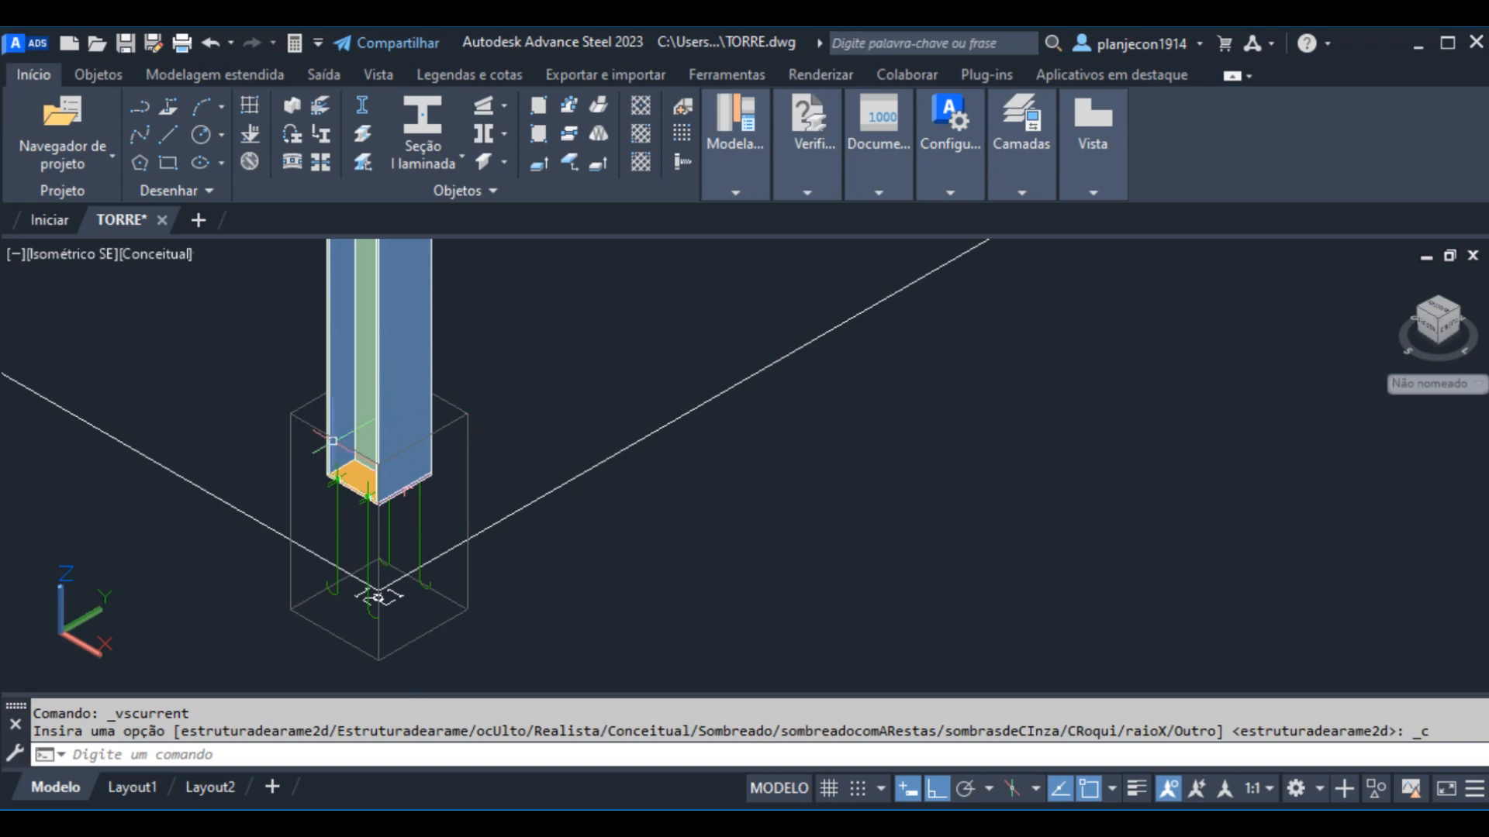
scroll(382, 496, "up", 3)
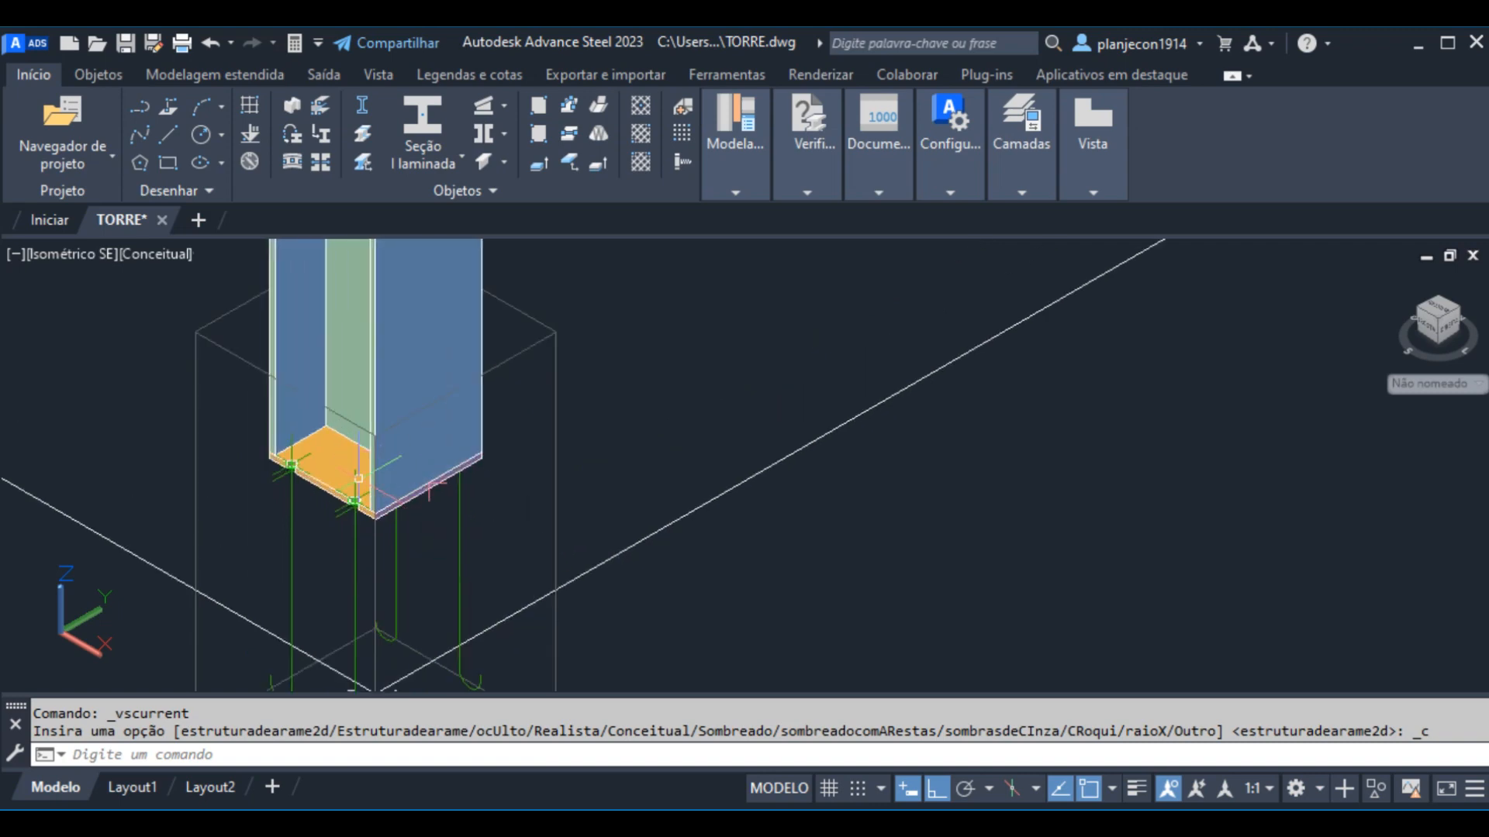
Open the front column's base plate connection properties and set the plate thickness (Espessura da placa) to 40 mm
scroll(295, 465, "down", 4)
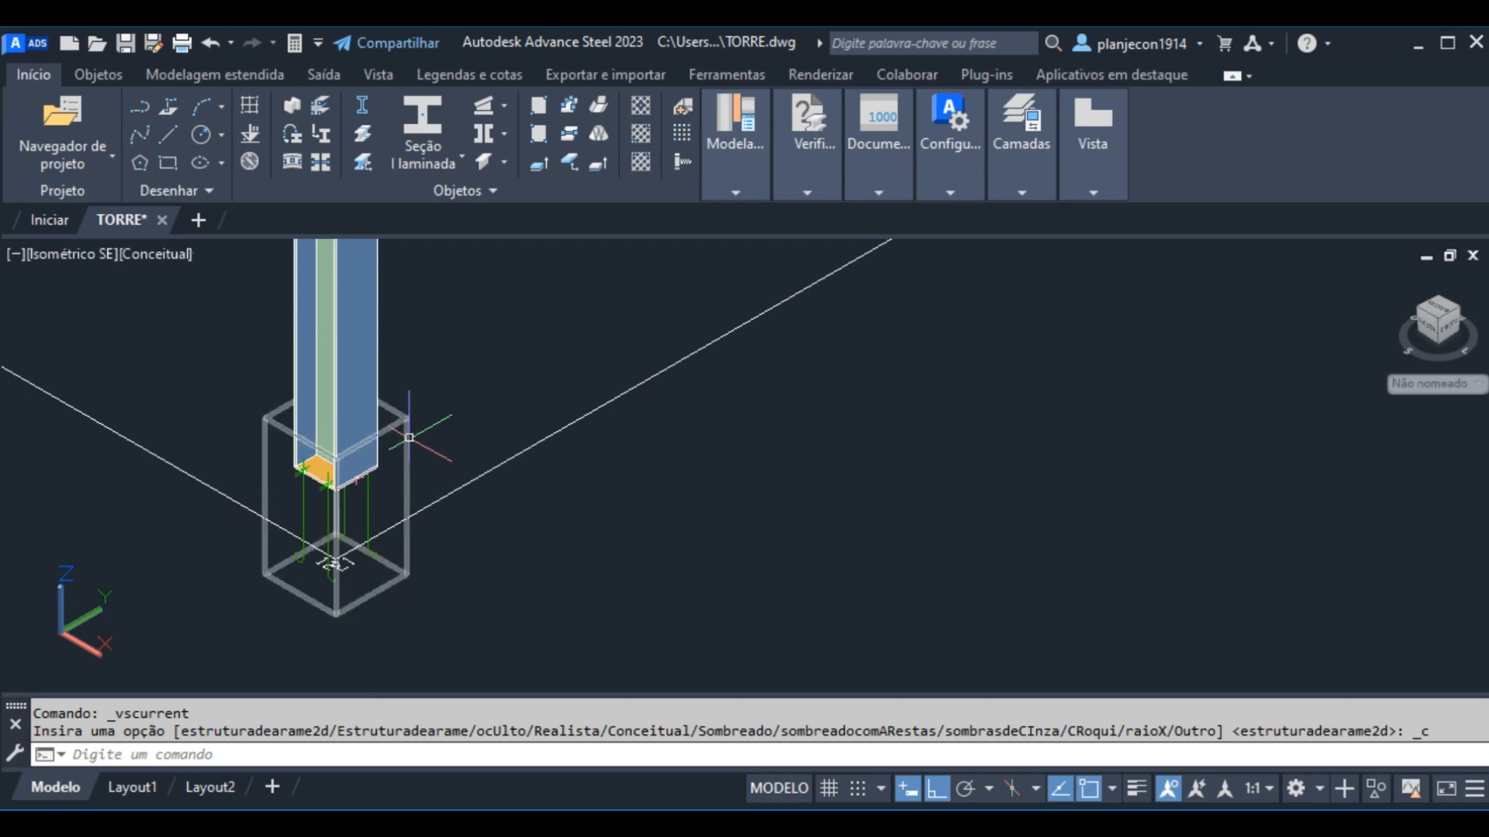
mouse_move(408, 437)
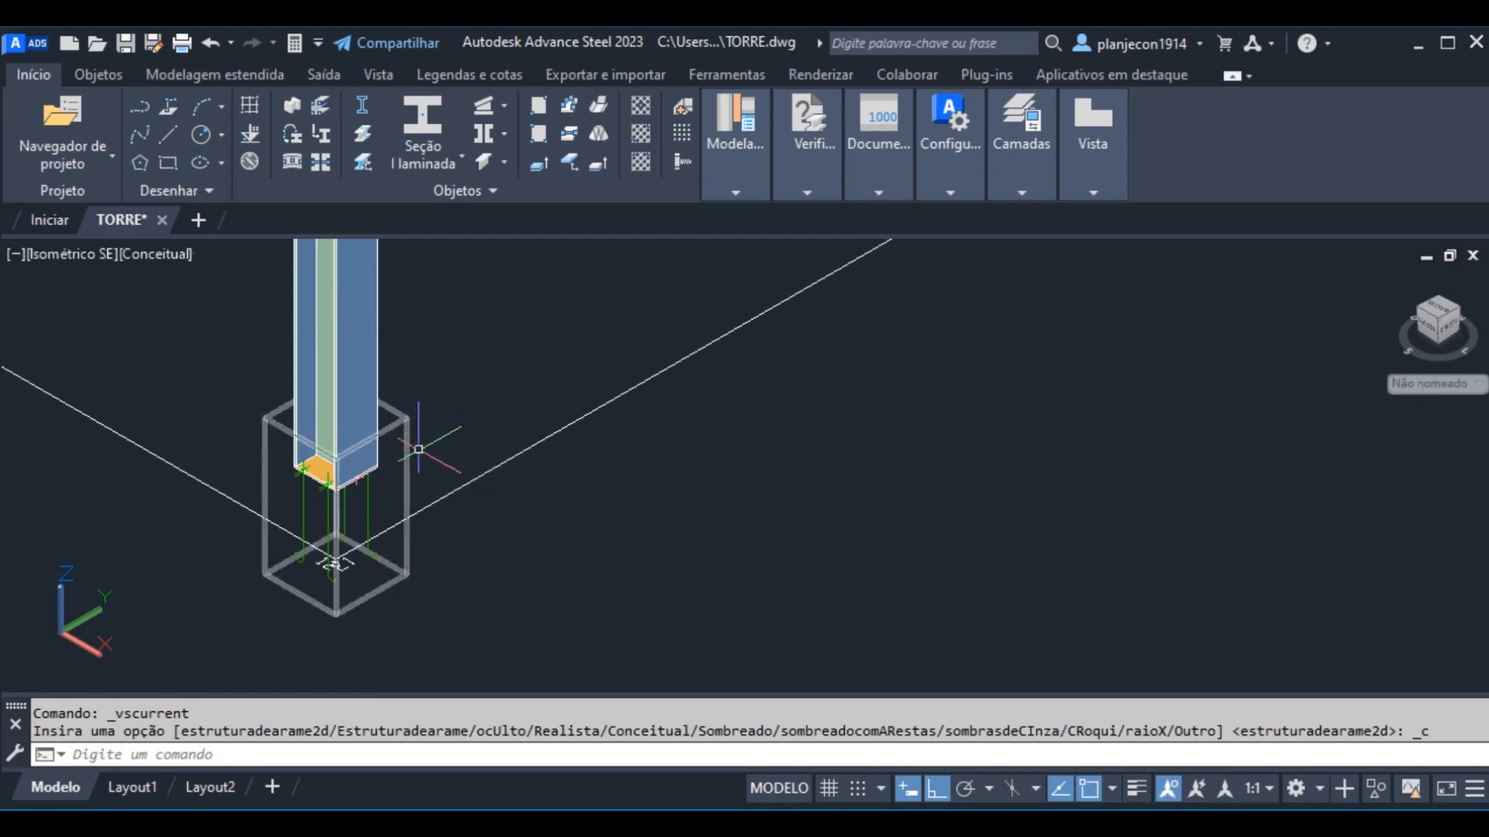
left_click(409, 447)
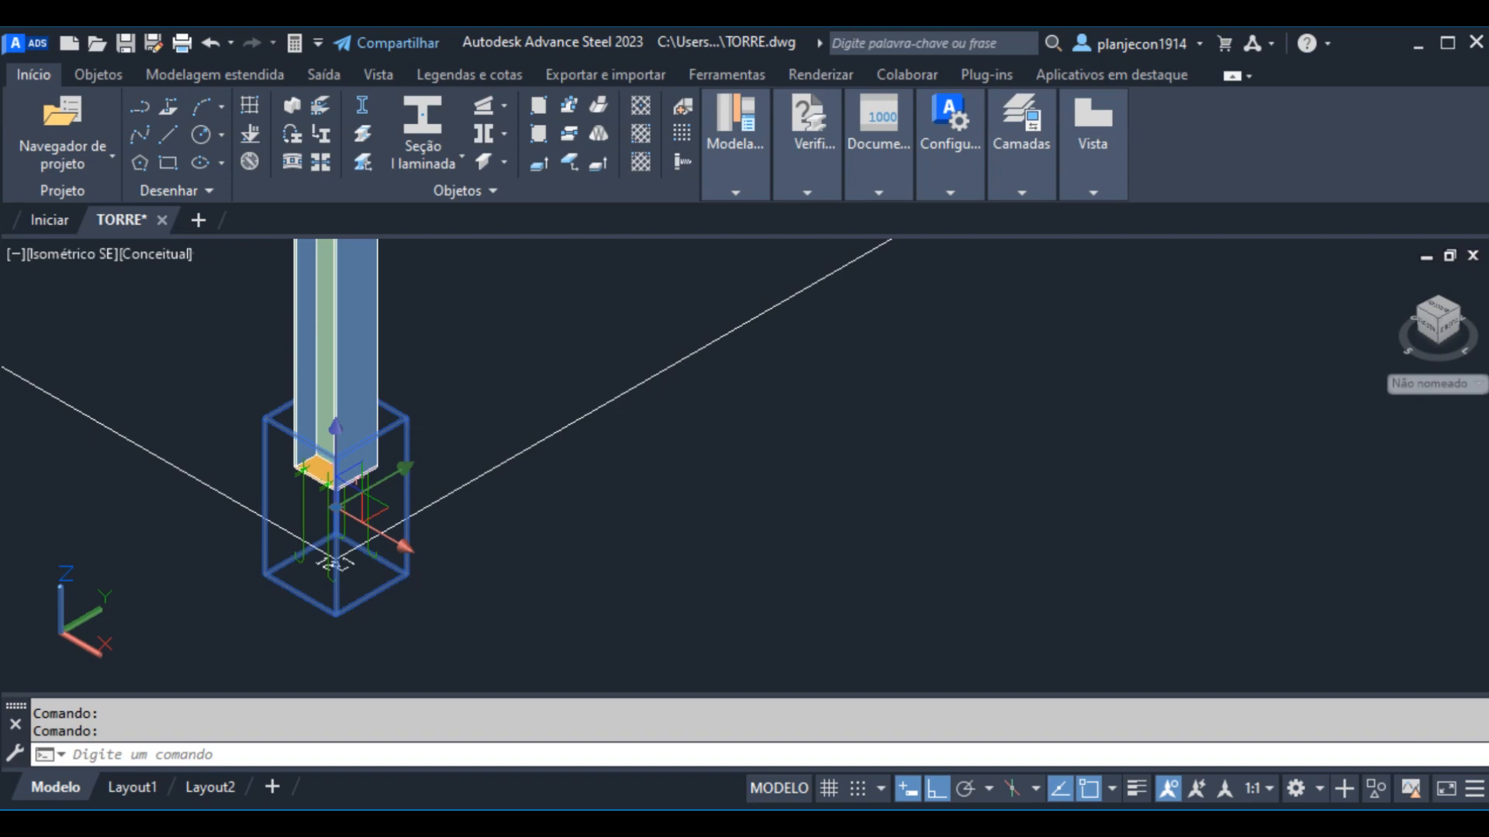
left_click_drag(955, 113, 785, 233)
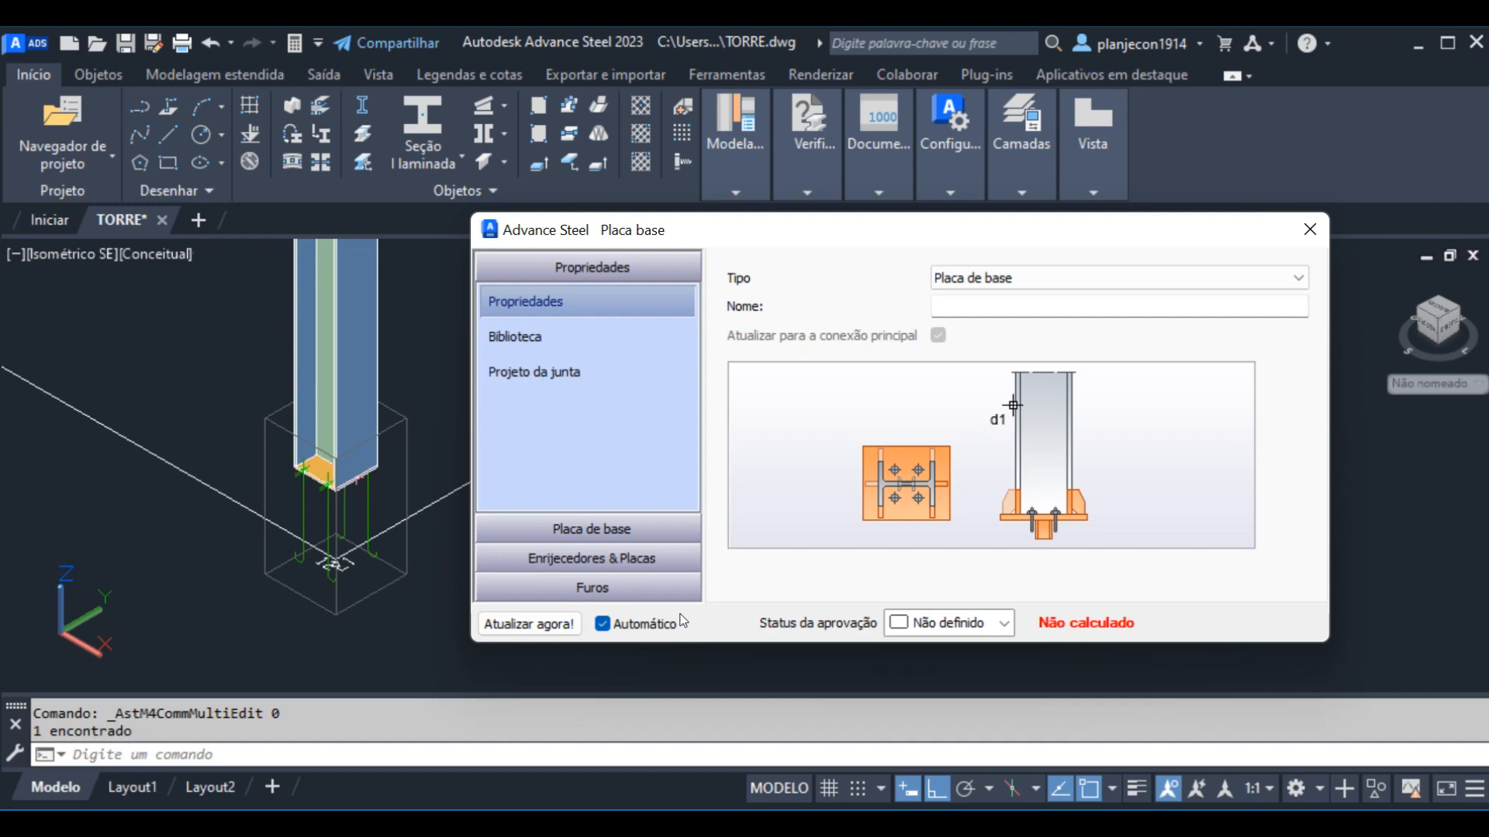
left_click(630, 539)
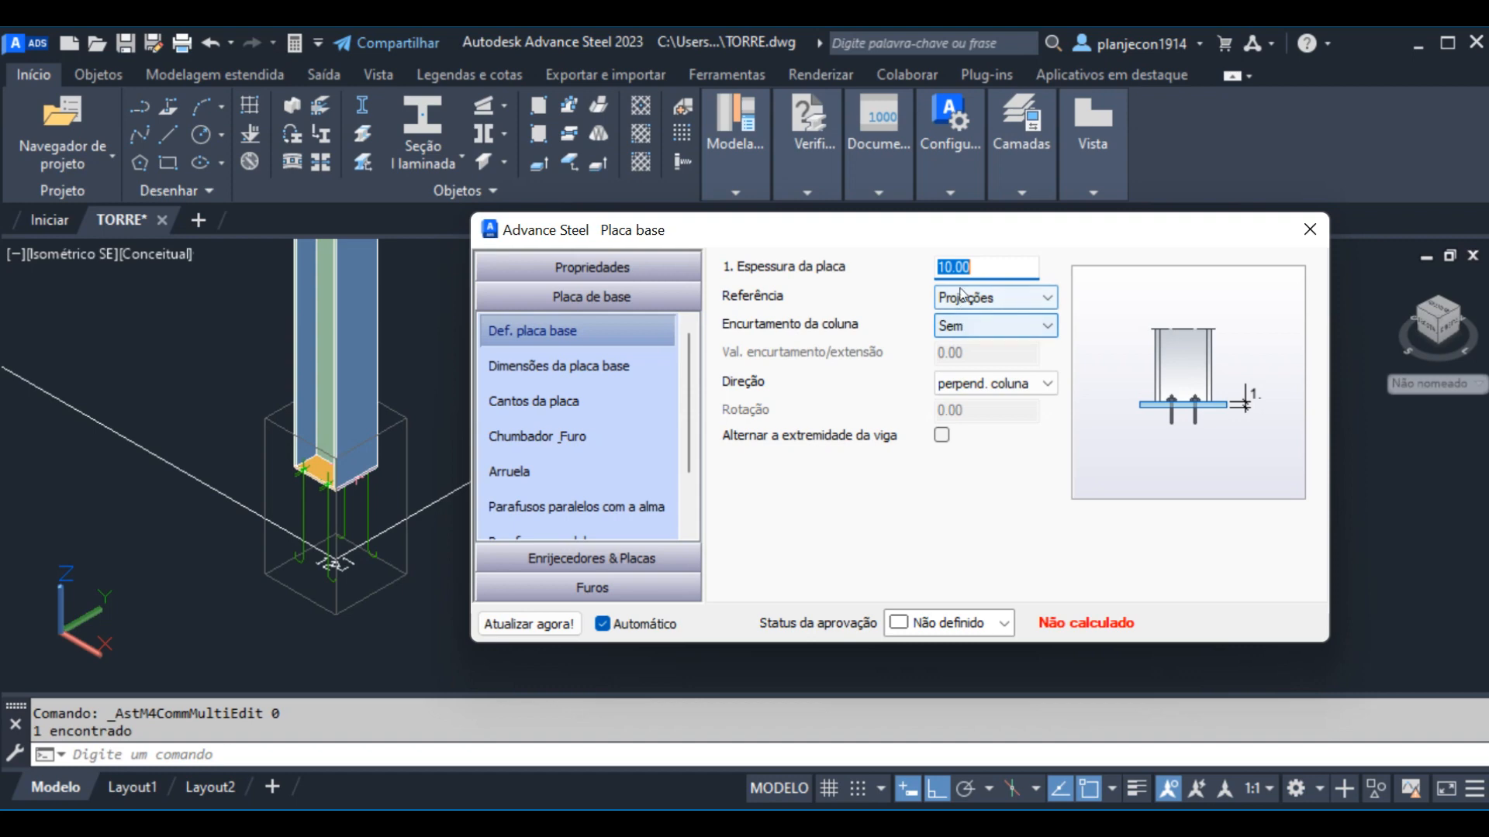
left_click(990, 264)
left_click_drag(994, 263, 891, 266)
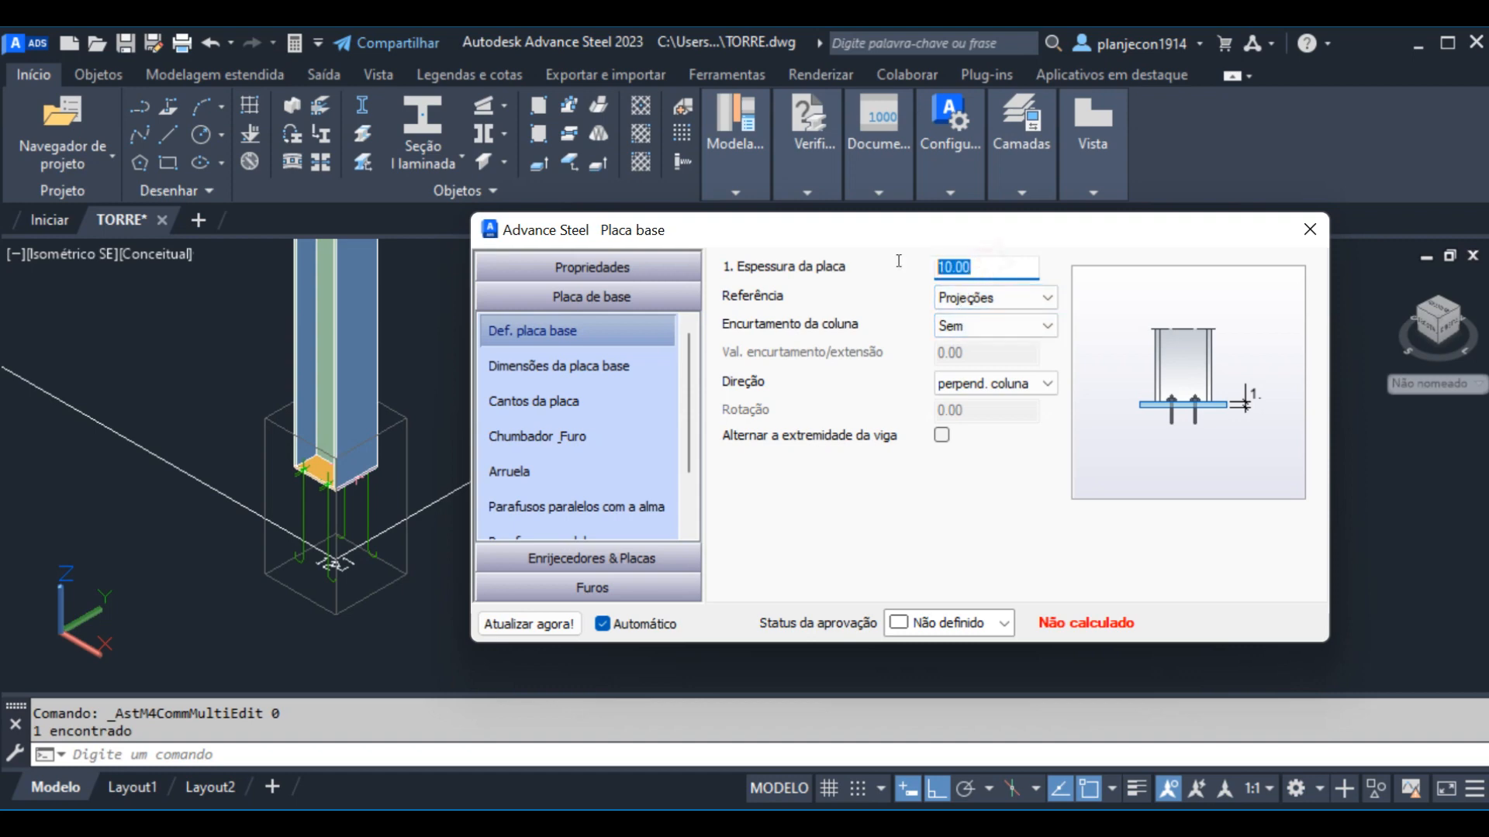
type("40")
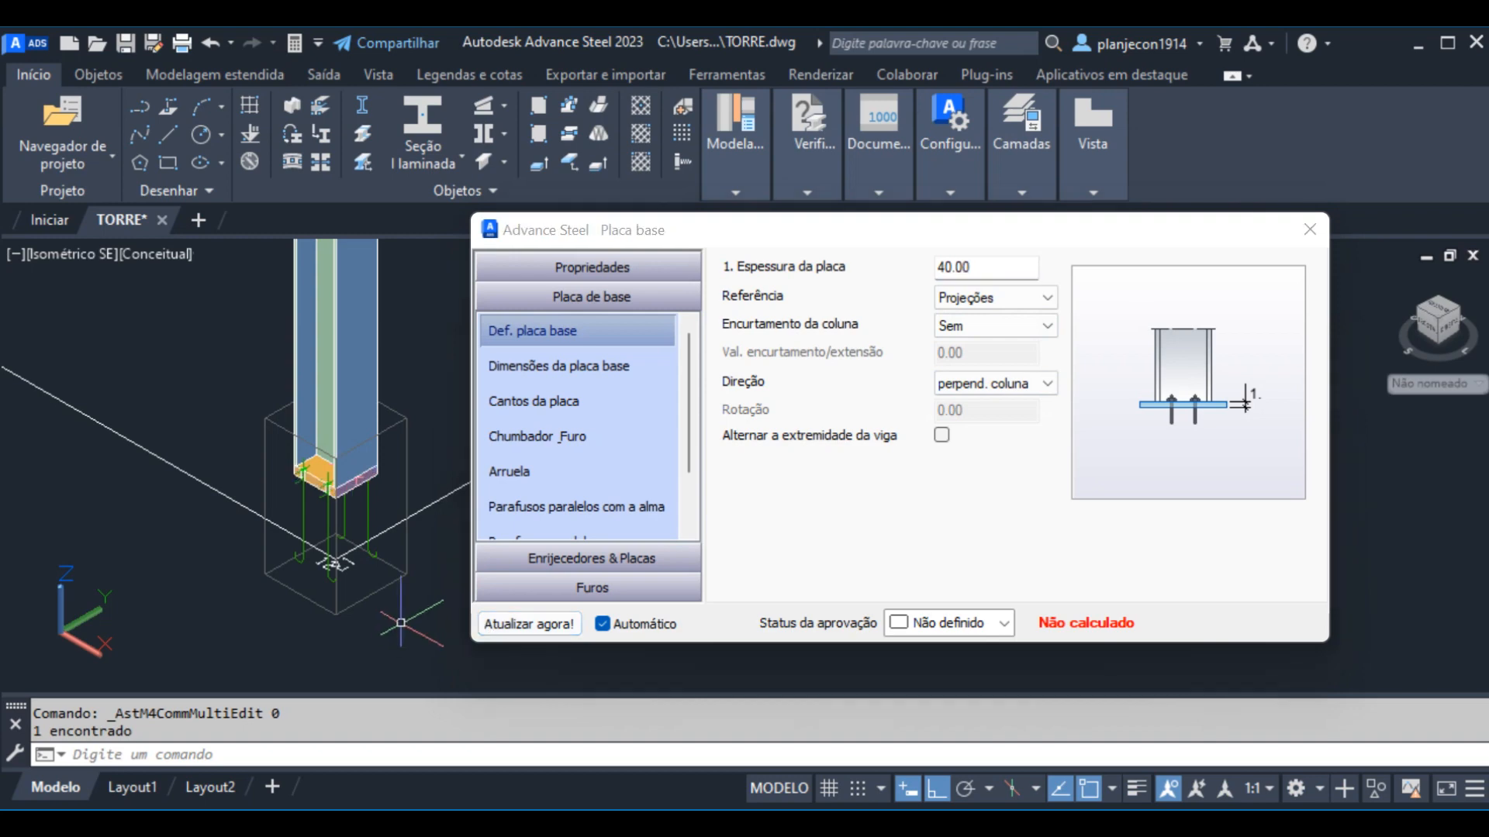
Examine the front column's base plate and its anchors from close up and from farther away
scroll(295, 520, "up", 6)
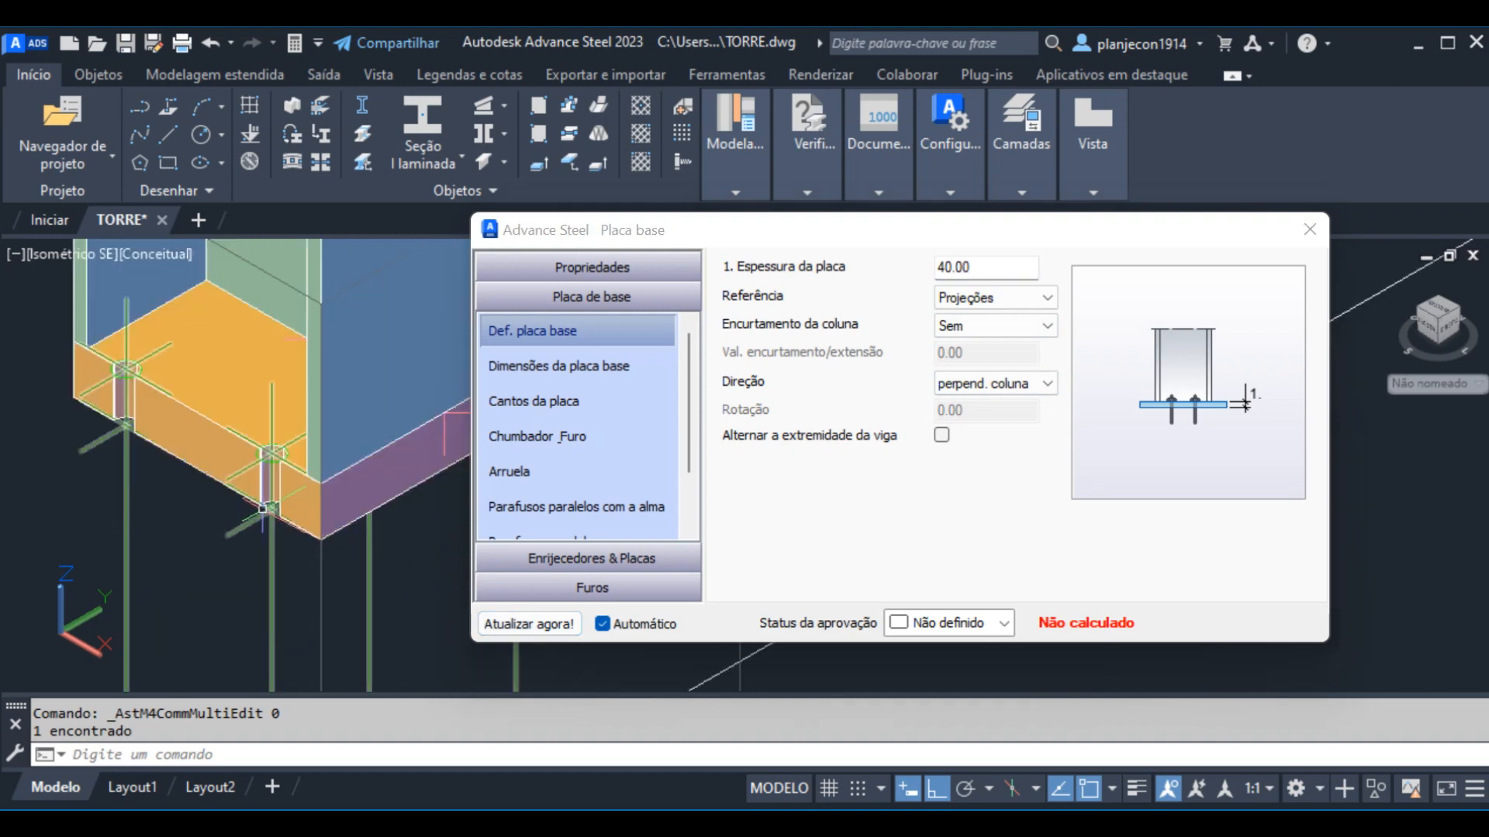
scroll(296, 520, "down", 5)
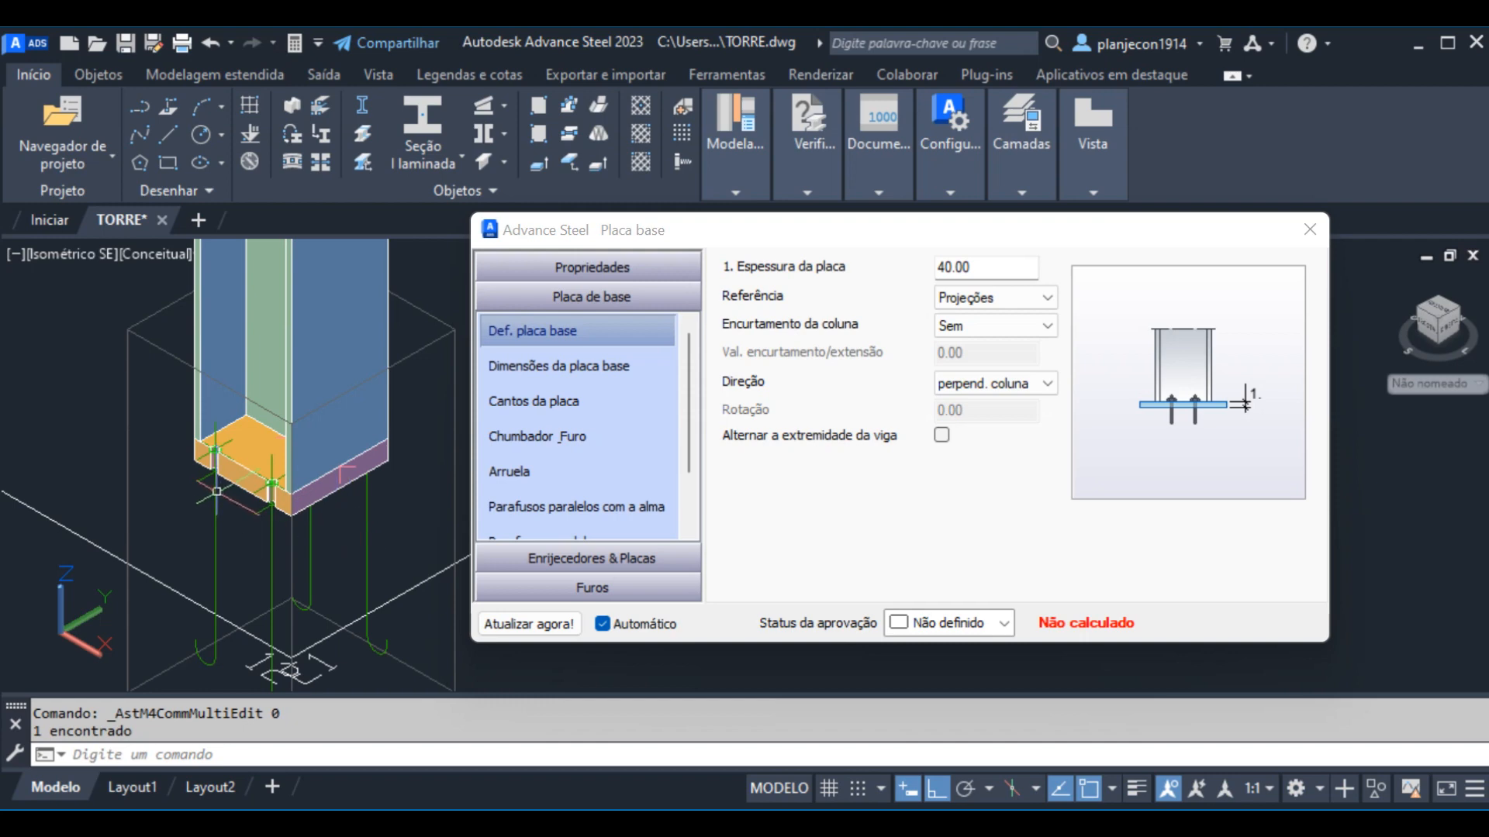
scroll(267, 508, "down", 3)
scroll(271, 535, "up", 3)
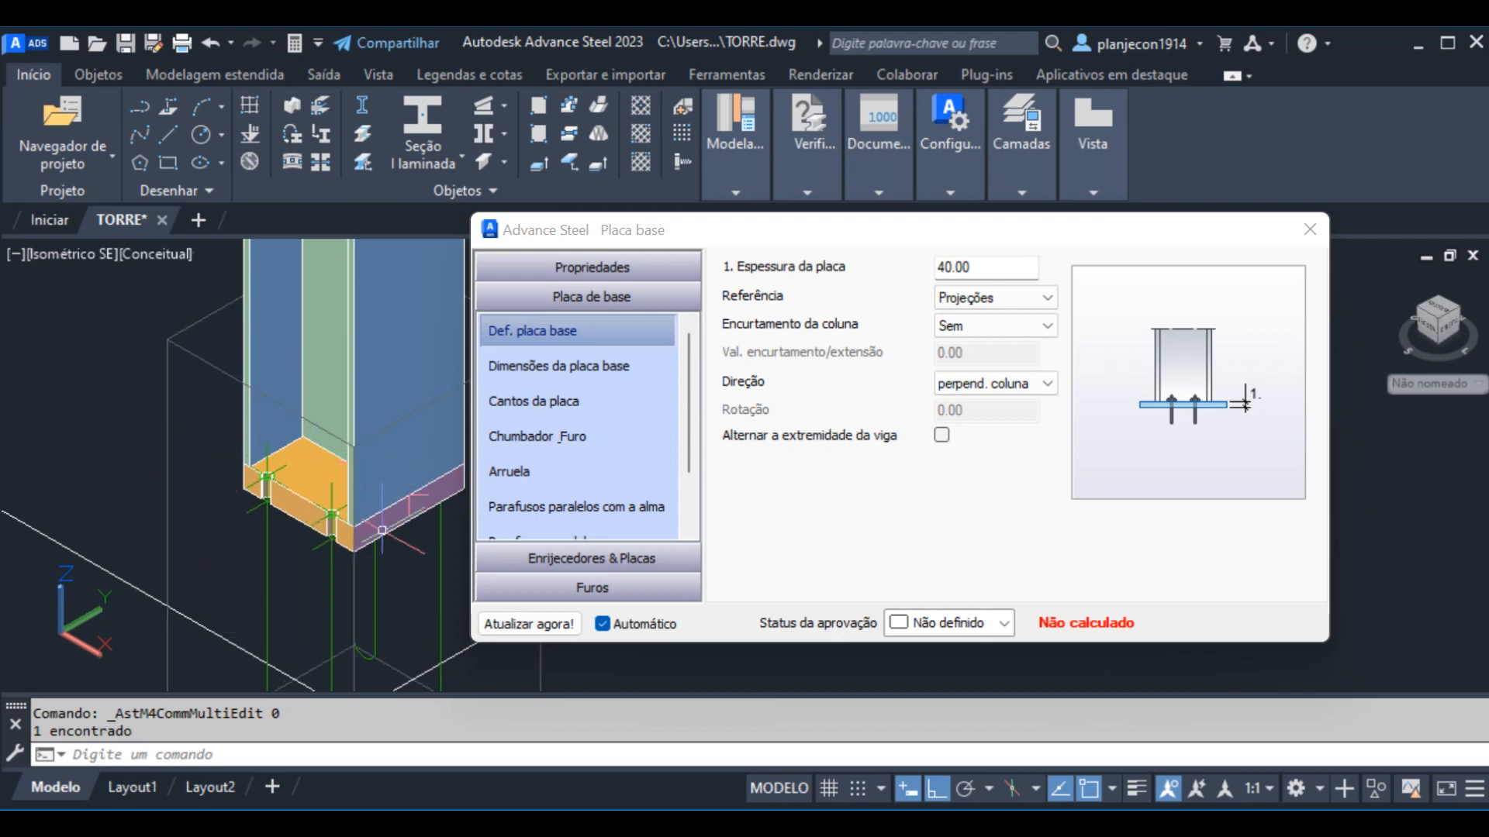
scroll(199, 470, "down", 3)
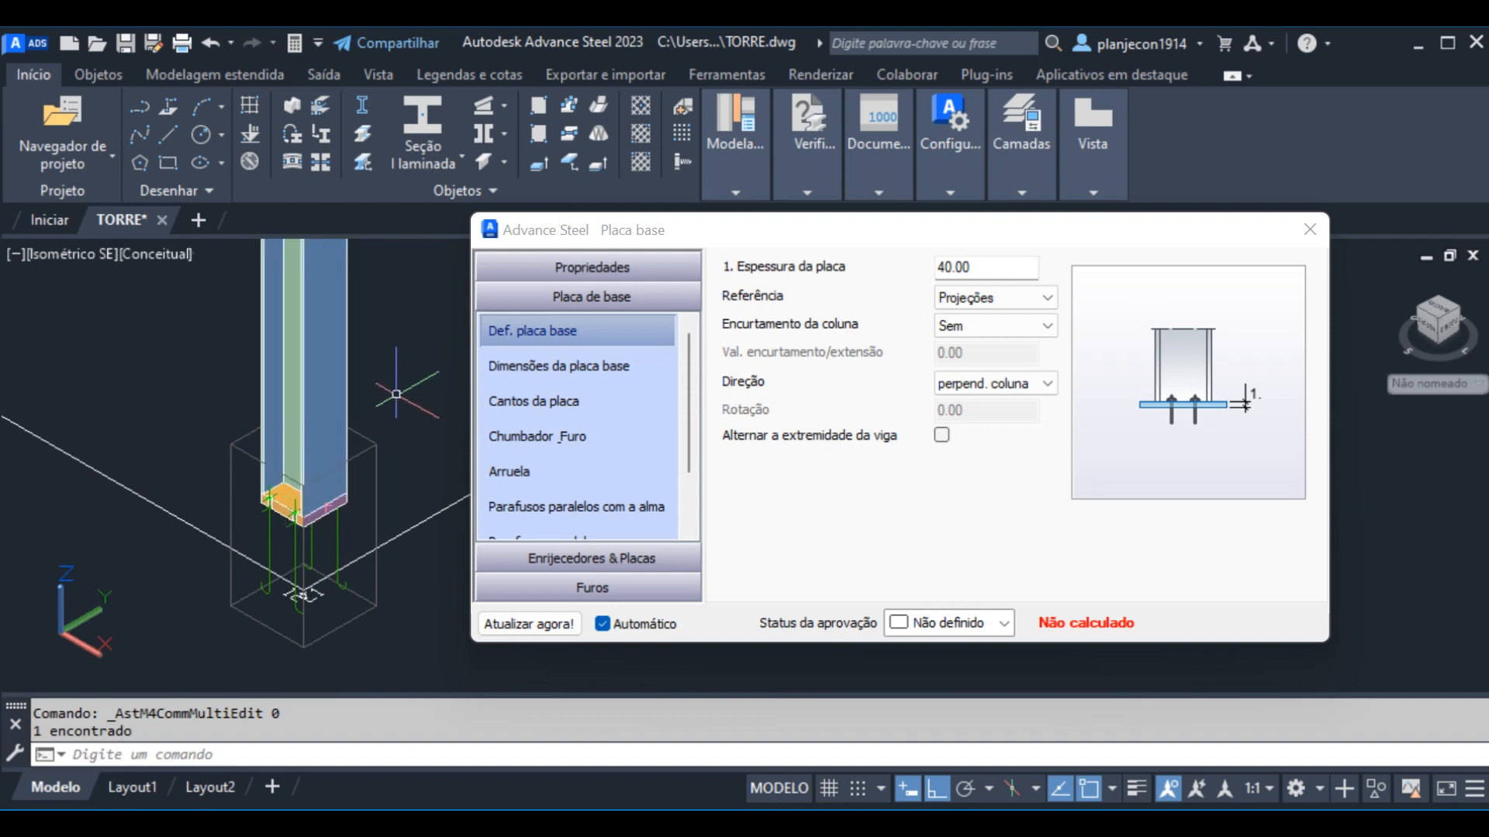
scroll(293, 521, "up", 2)
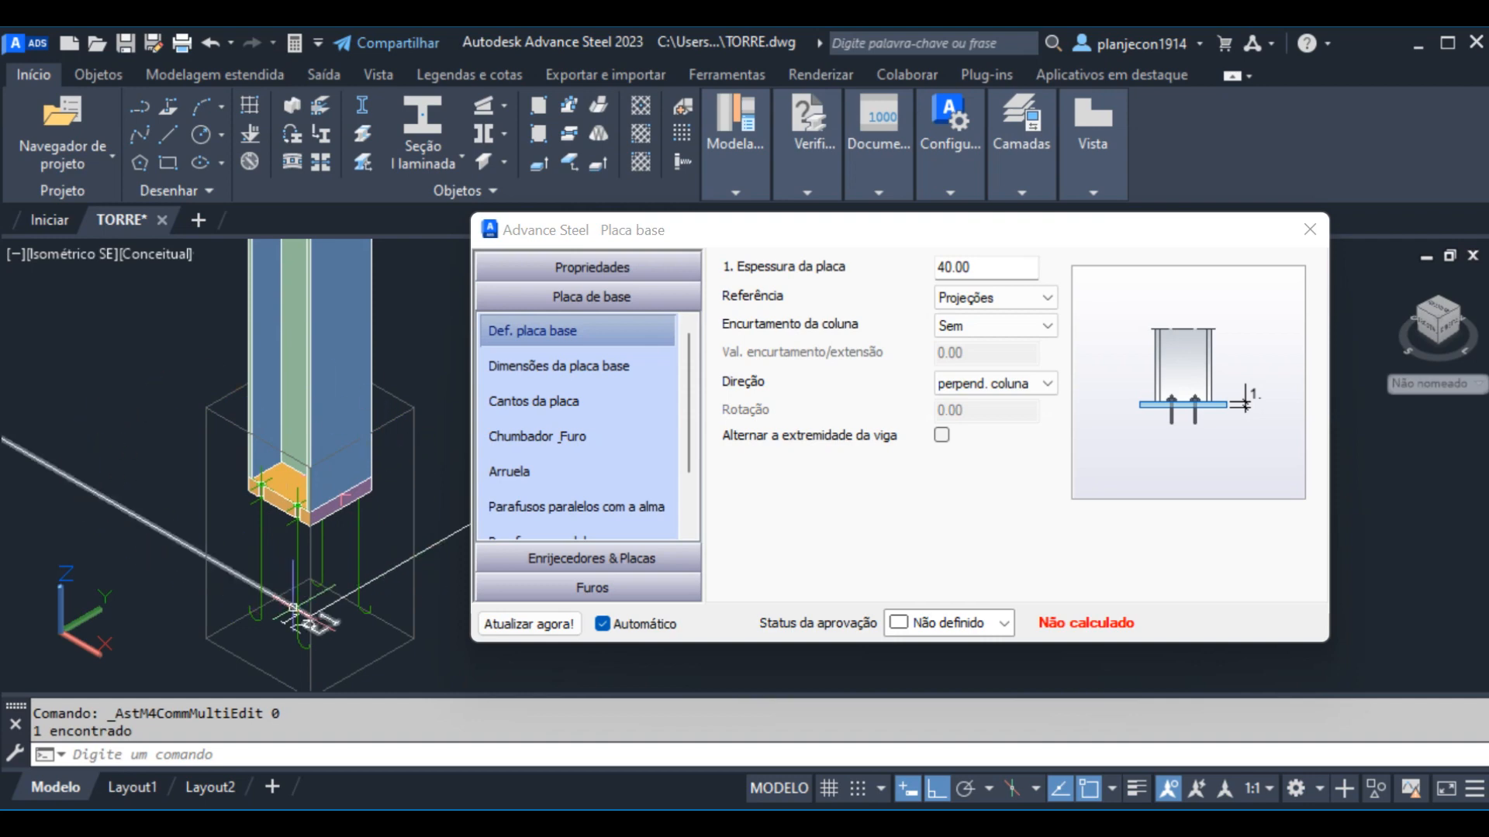
mouse_move(294, 607)
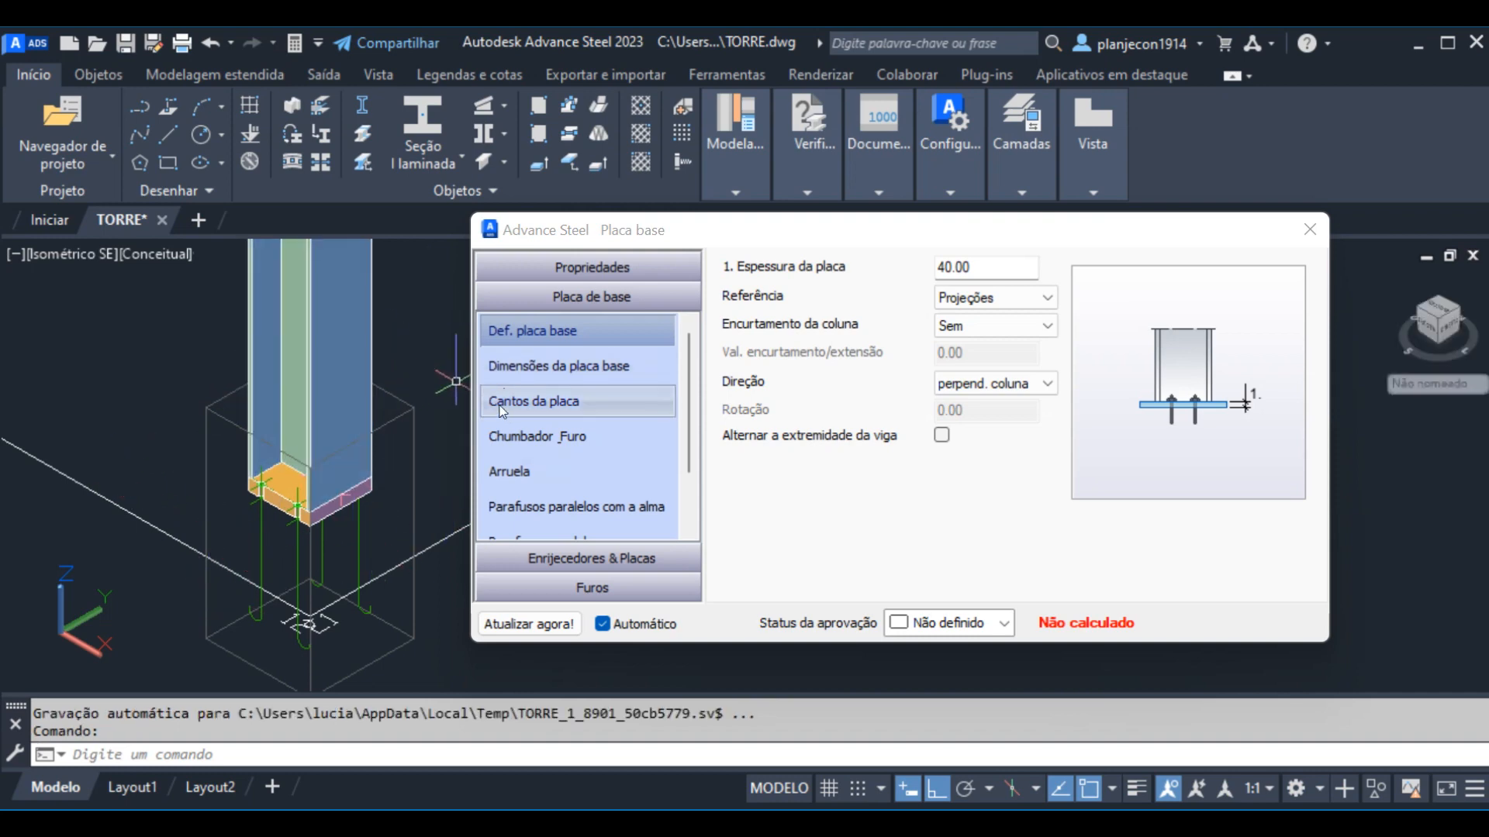
Turn off the equal projections option (Todas as projeções iguais) in the base plate's dimensions
left_click(578, 366)
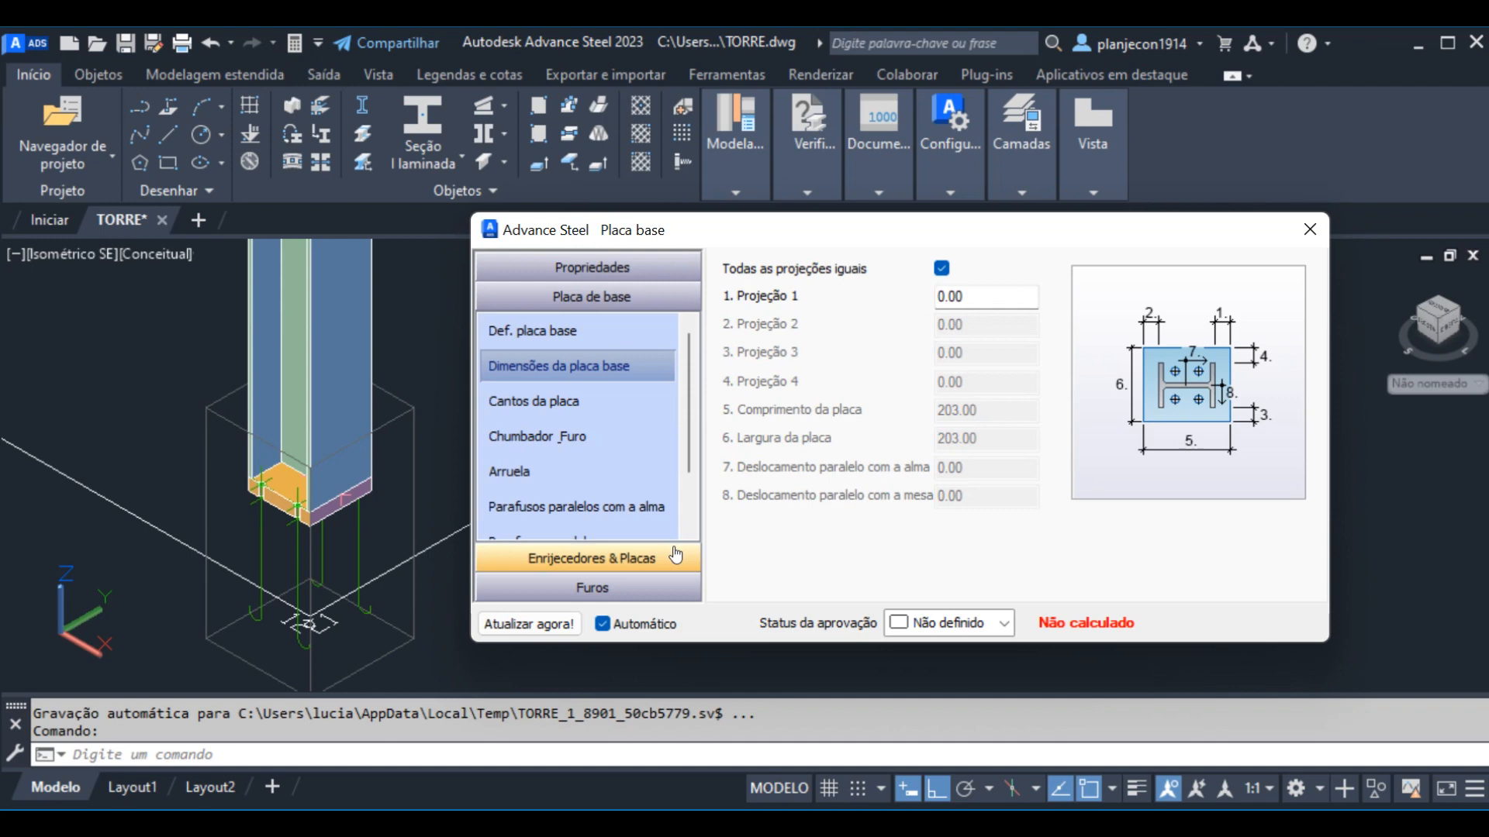
left_click(941, 268)
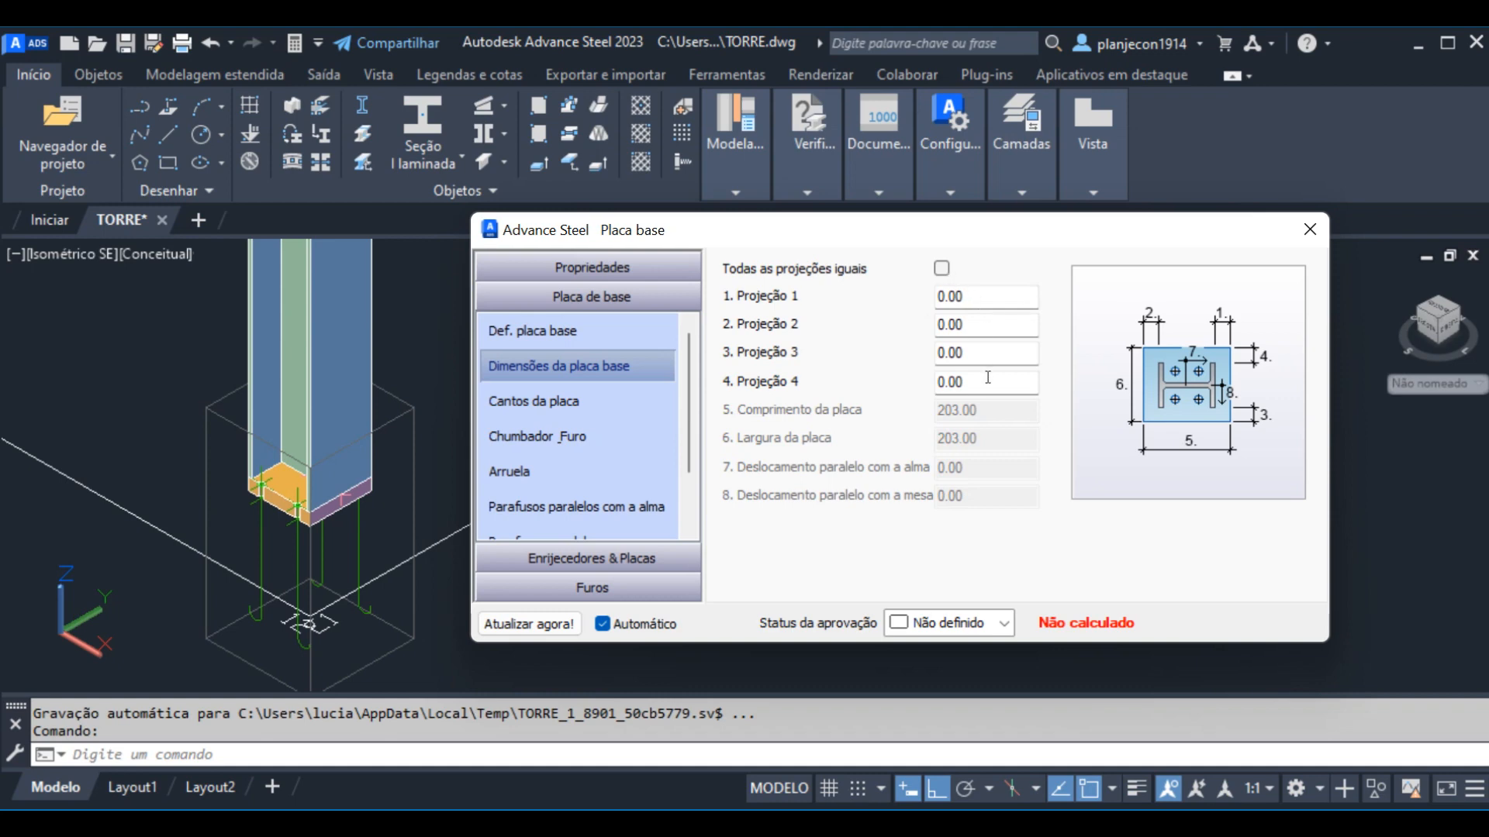
double_click(973, 297)
left_click(941, 269)
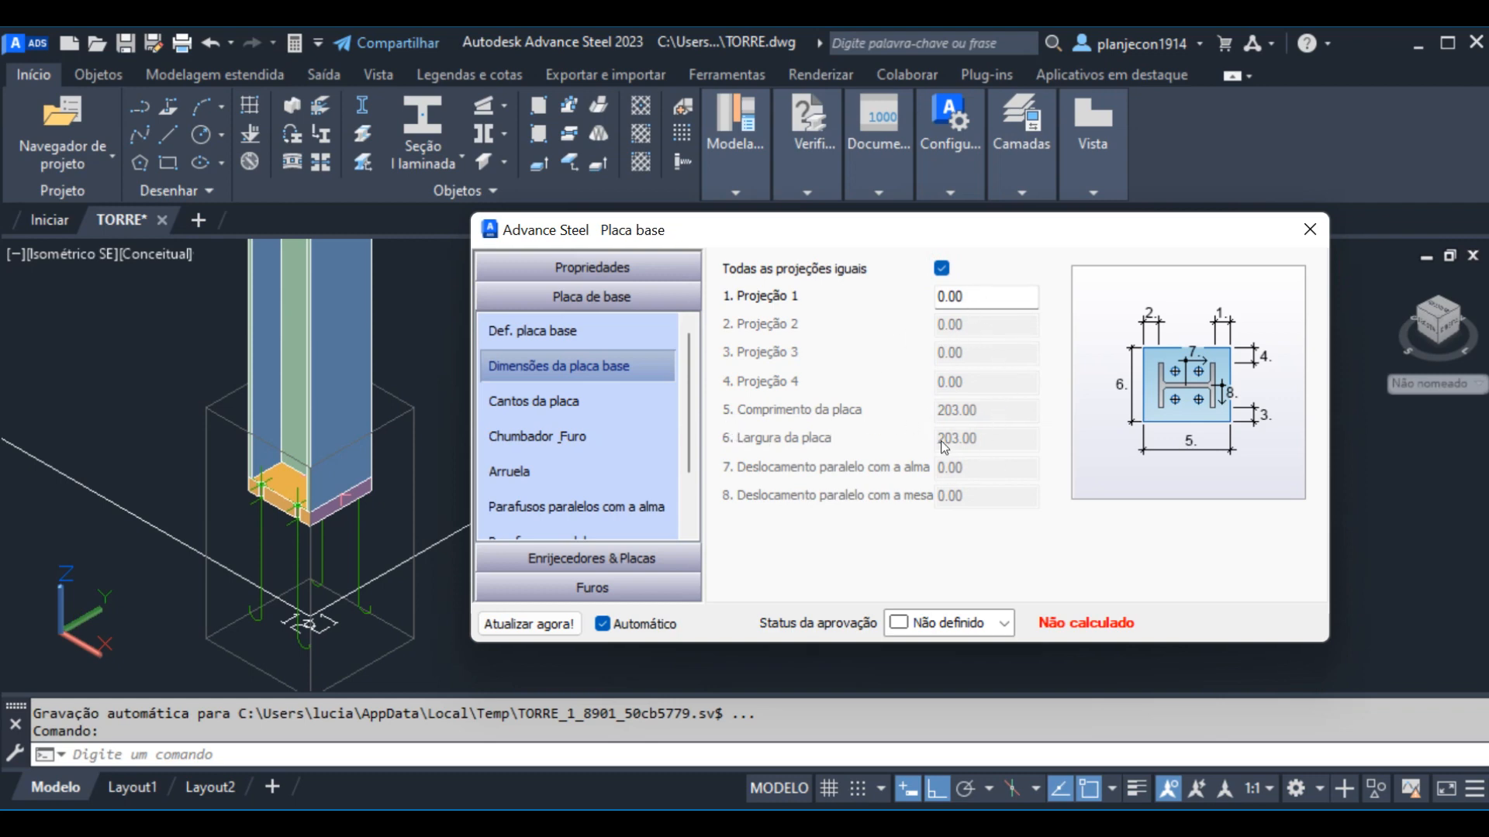
left_click(942, 268)
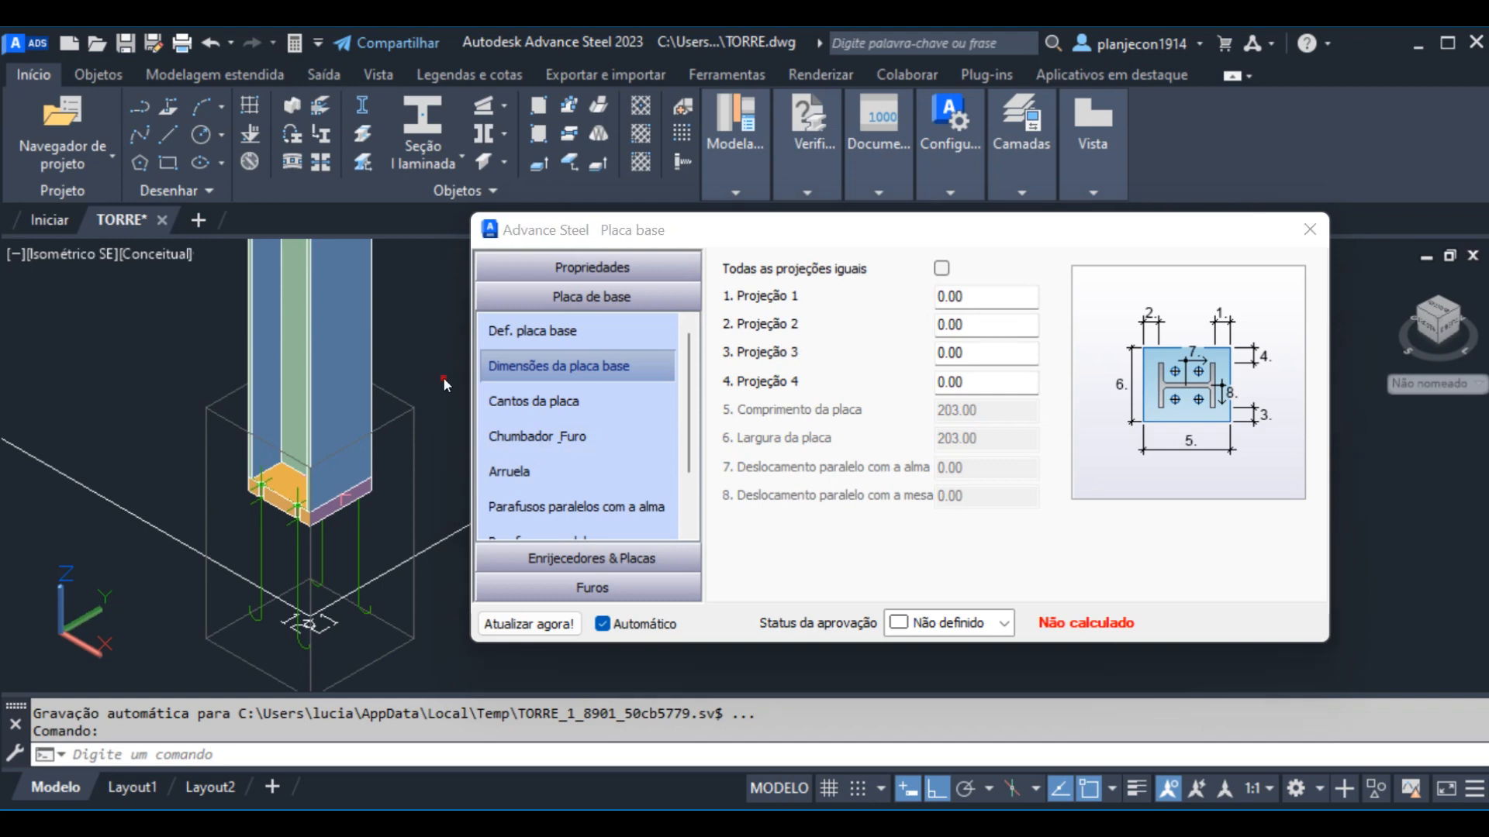
Measure the column flange's width between its two outer corners at the top edge of the base plate
scroll(310, 521, "up", 3)
scroll(313, 528, "up", 2)
middle_click_drag(373, 554, 263, 558)
type("DI")
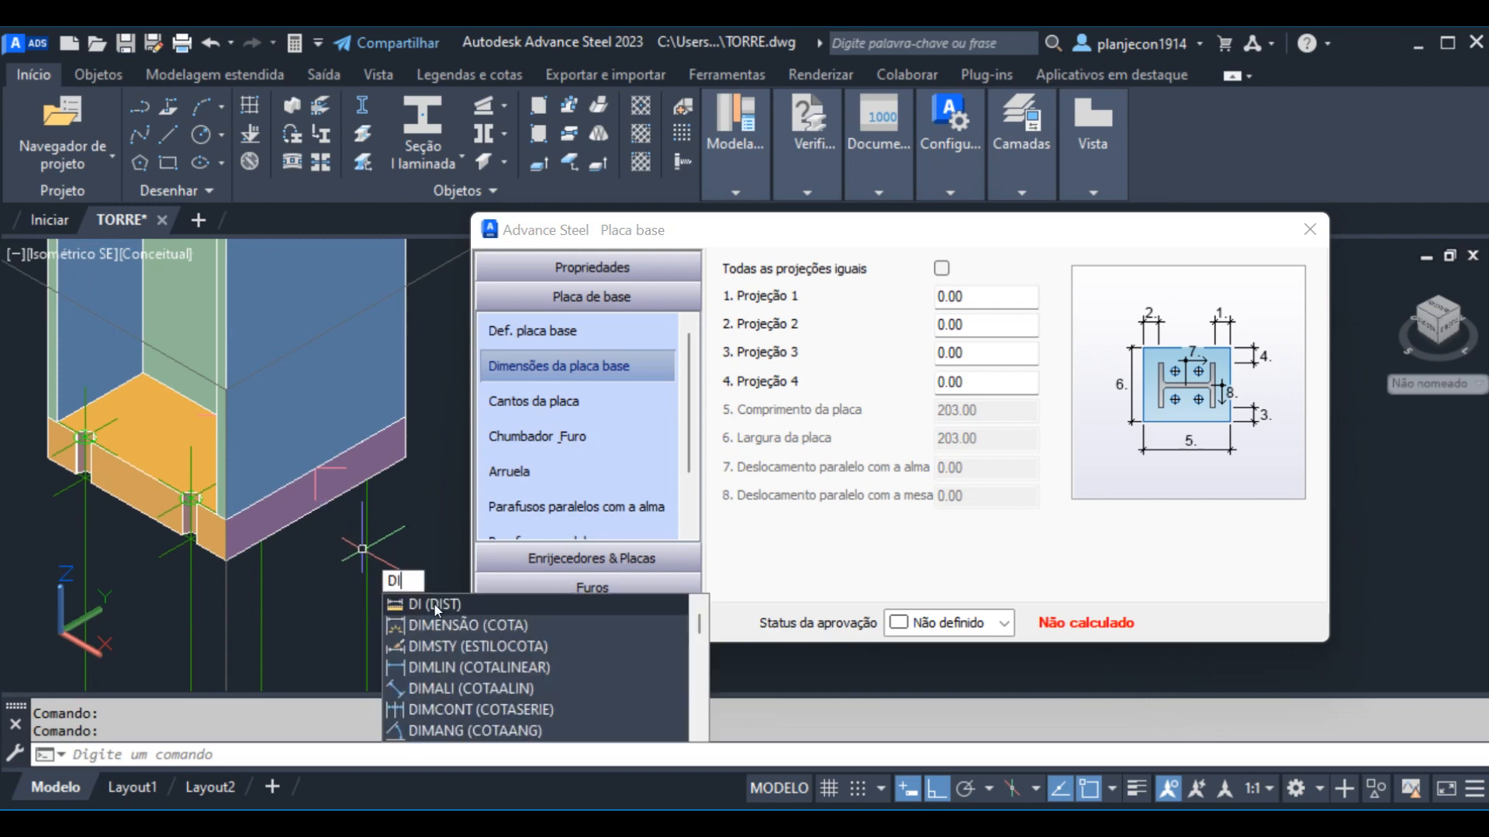
key("Return")
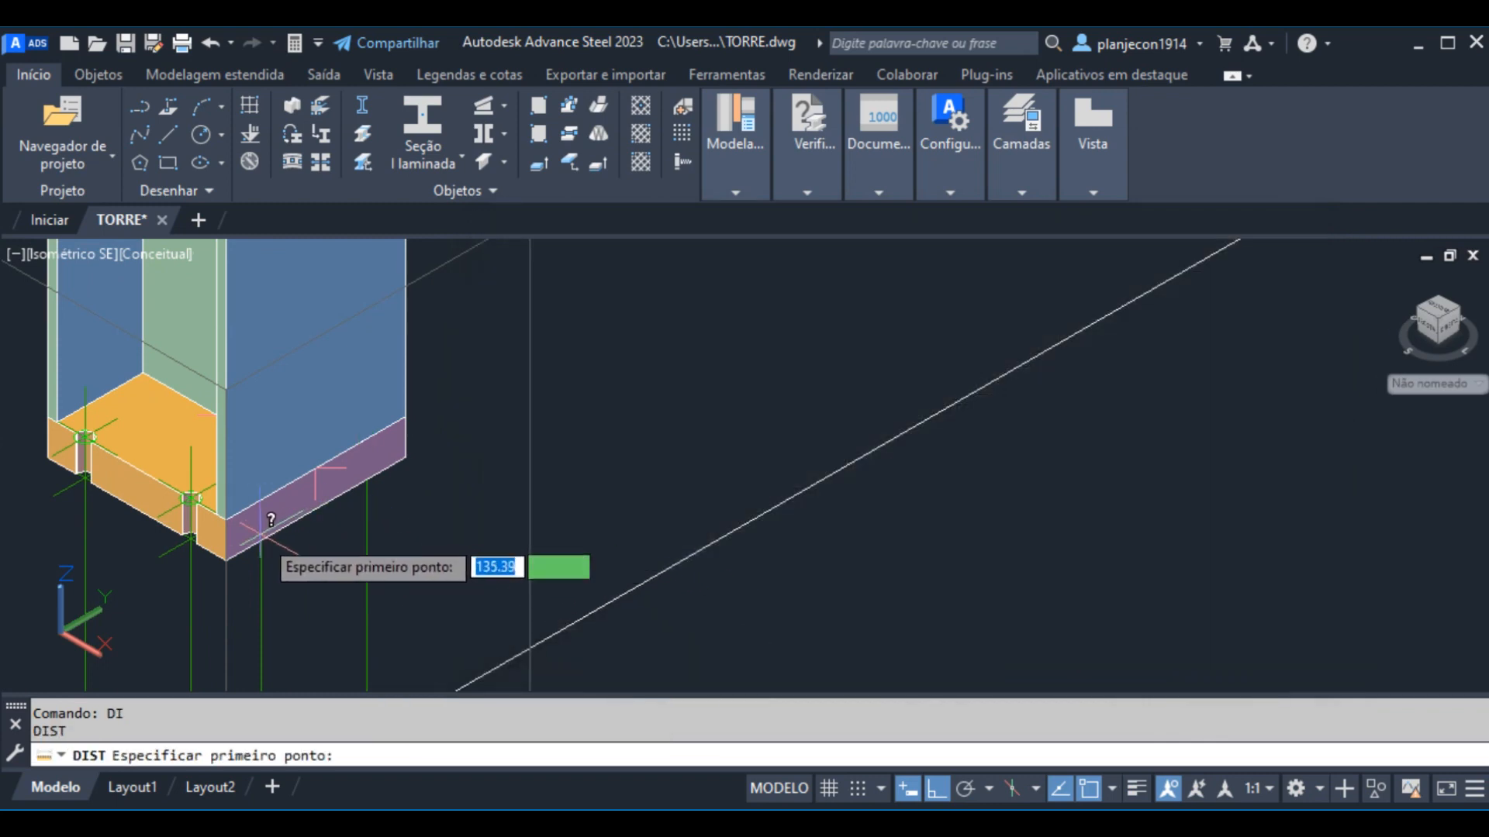
scroll(233, 520, "up", 2)
left_click(220, 514)
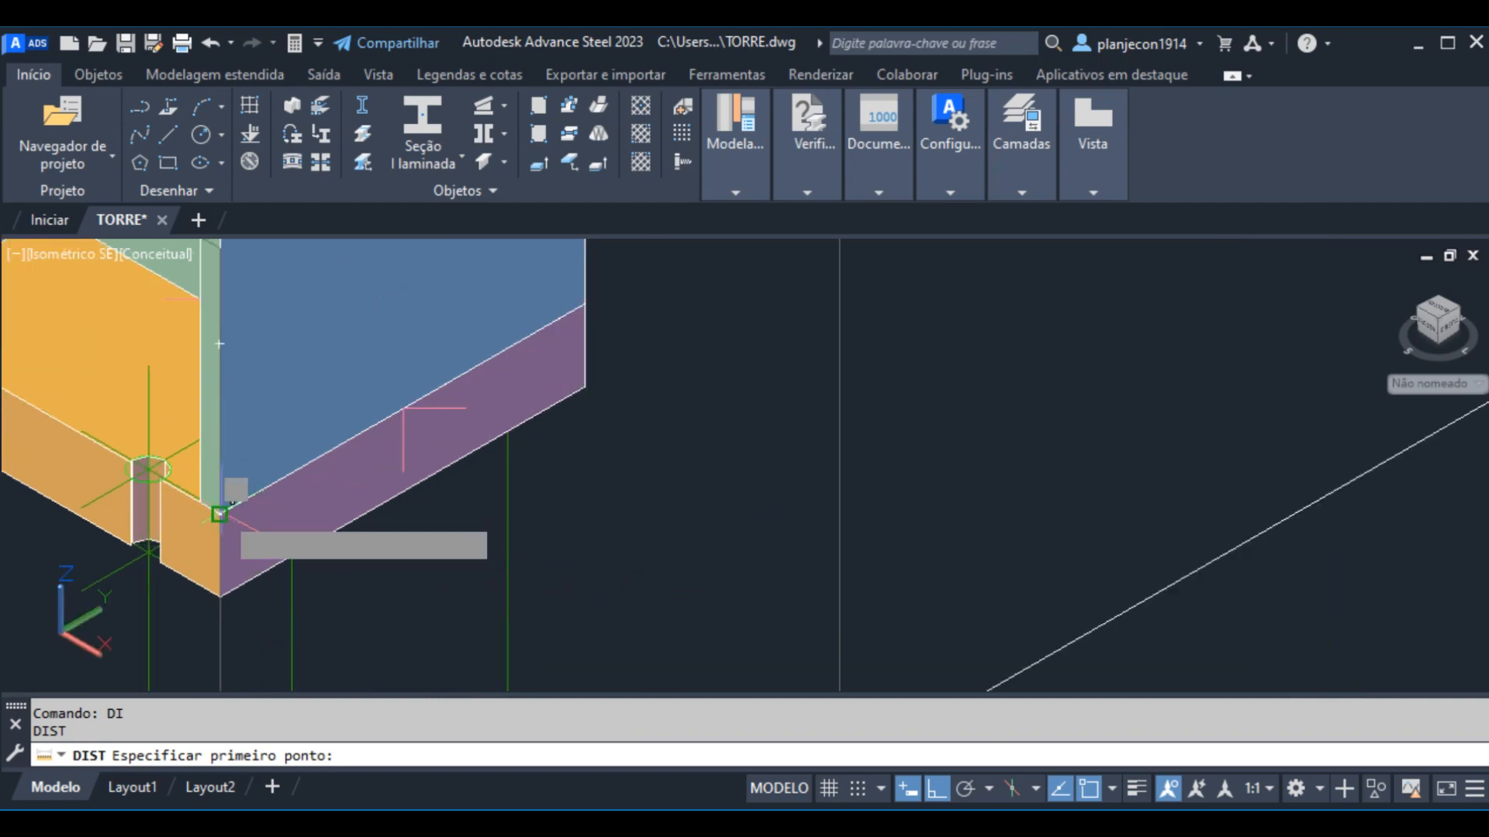
left_click(585, 302)
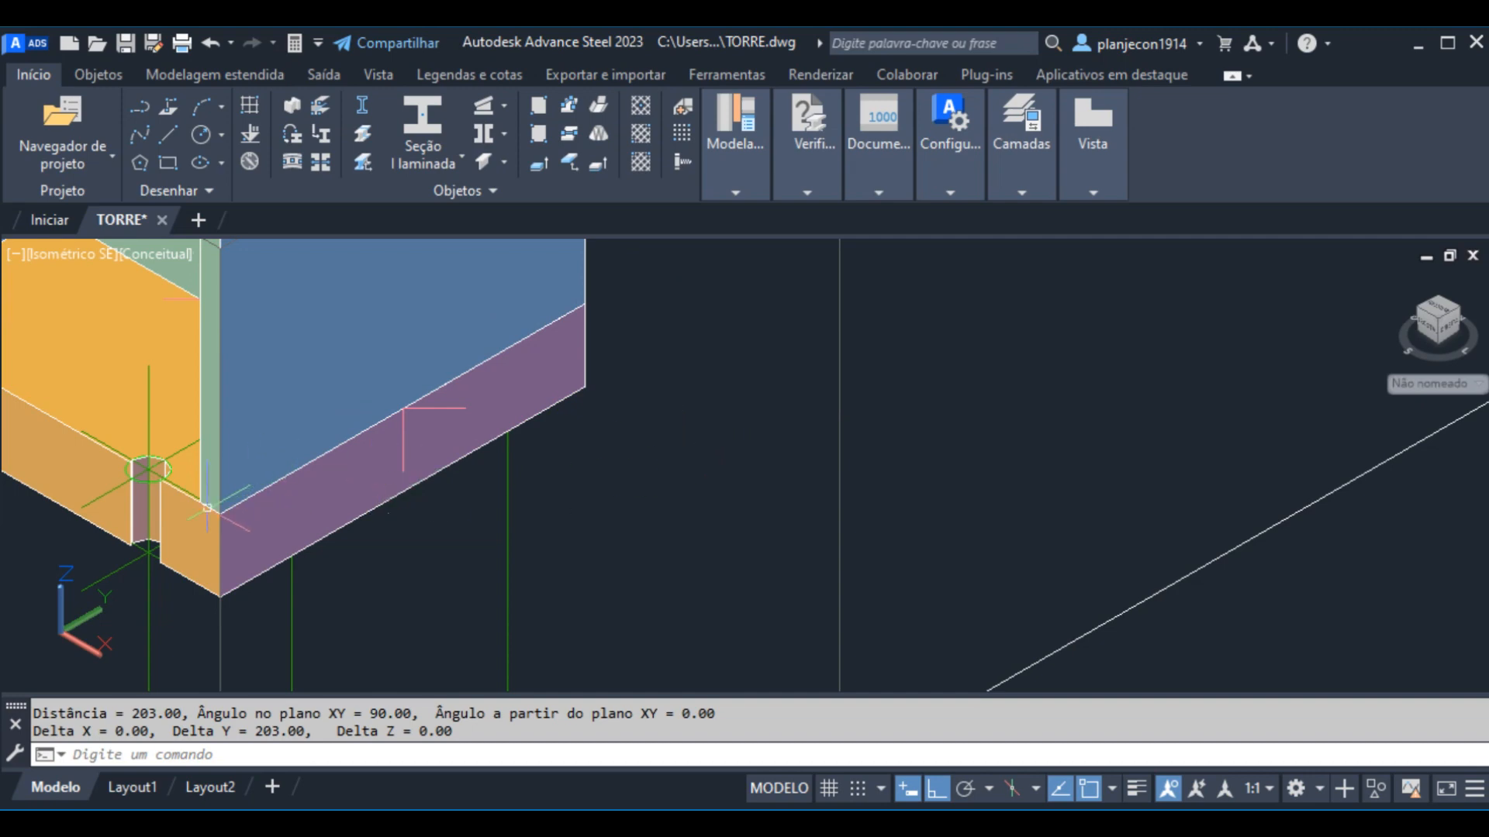
Check the front column's section profile in its beam properties, then close them
scroll(624, 510, "down", 2)
scroll(624, 511, "down", 2)
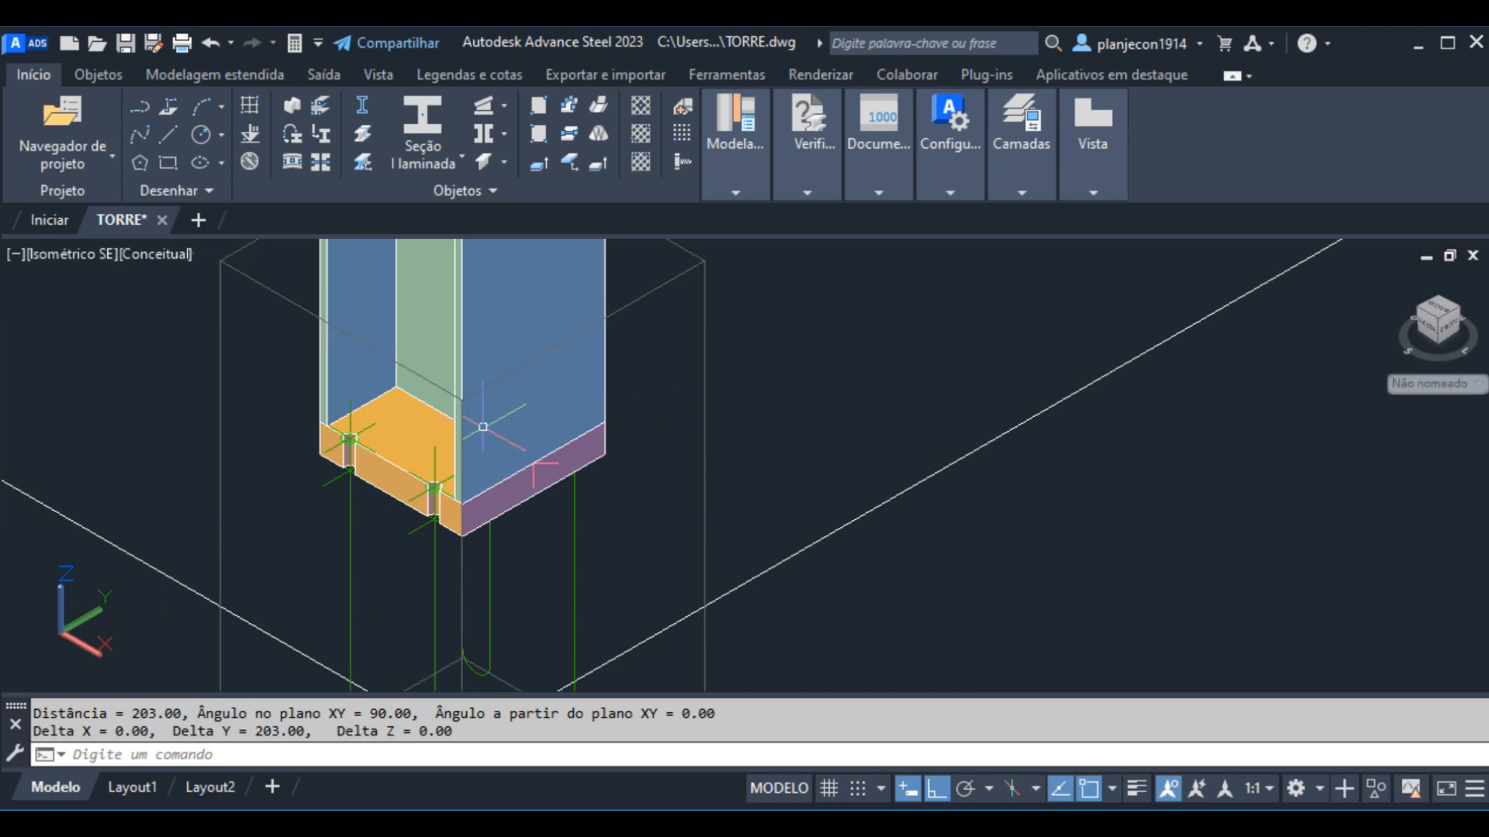
scroll(501, 405, "down", 3)
double_click(512, 307)
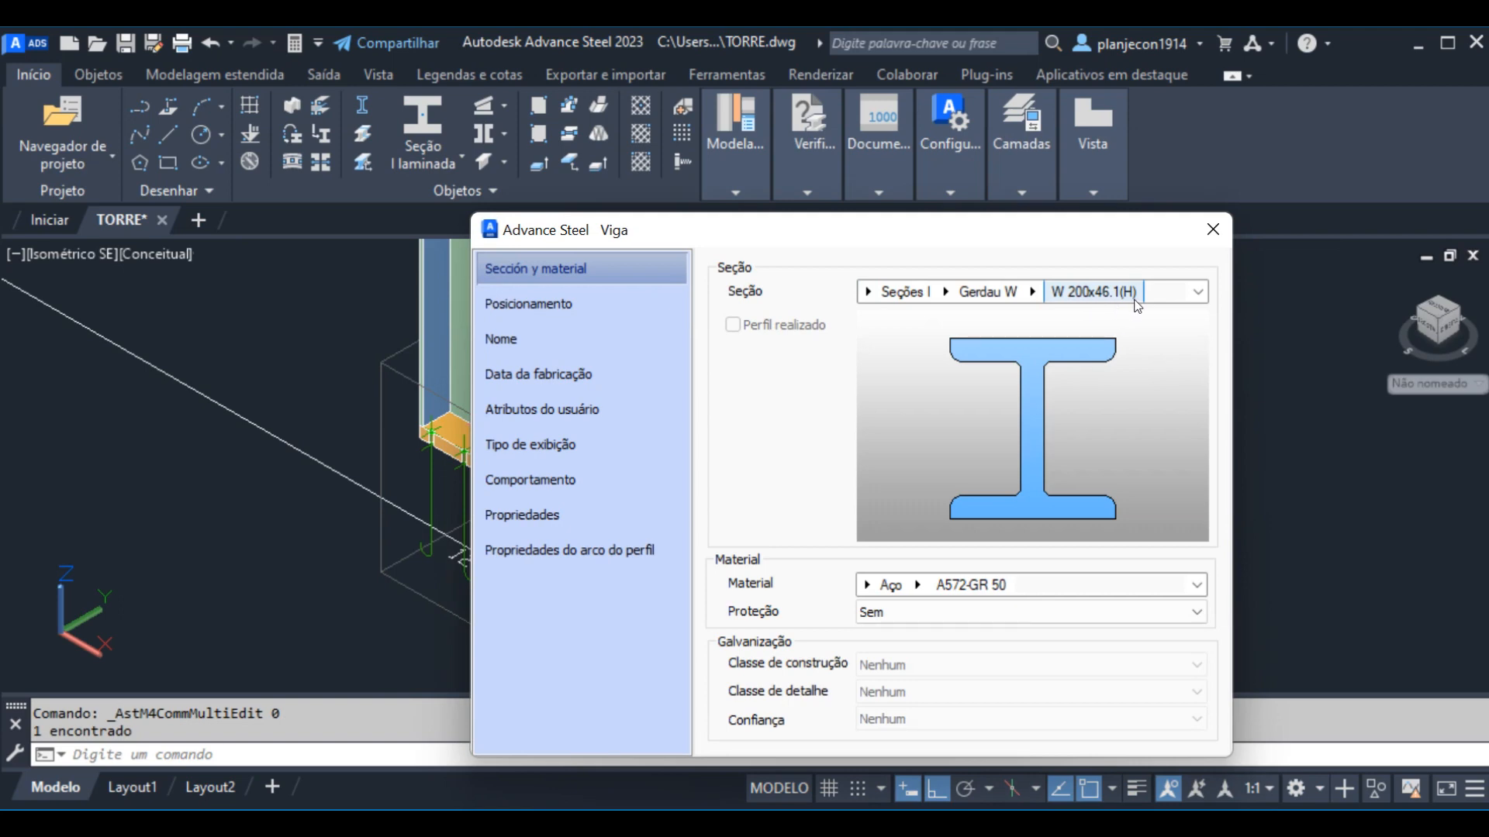
left_click(1211, 231)
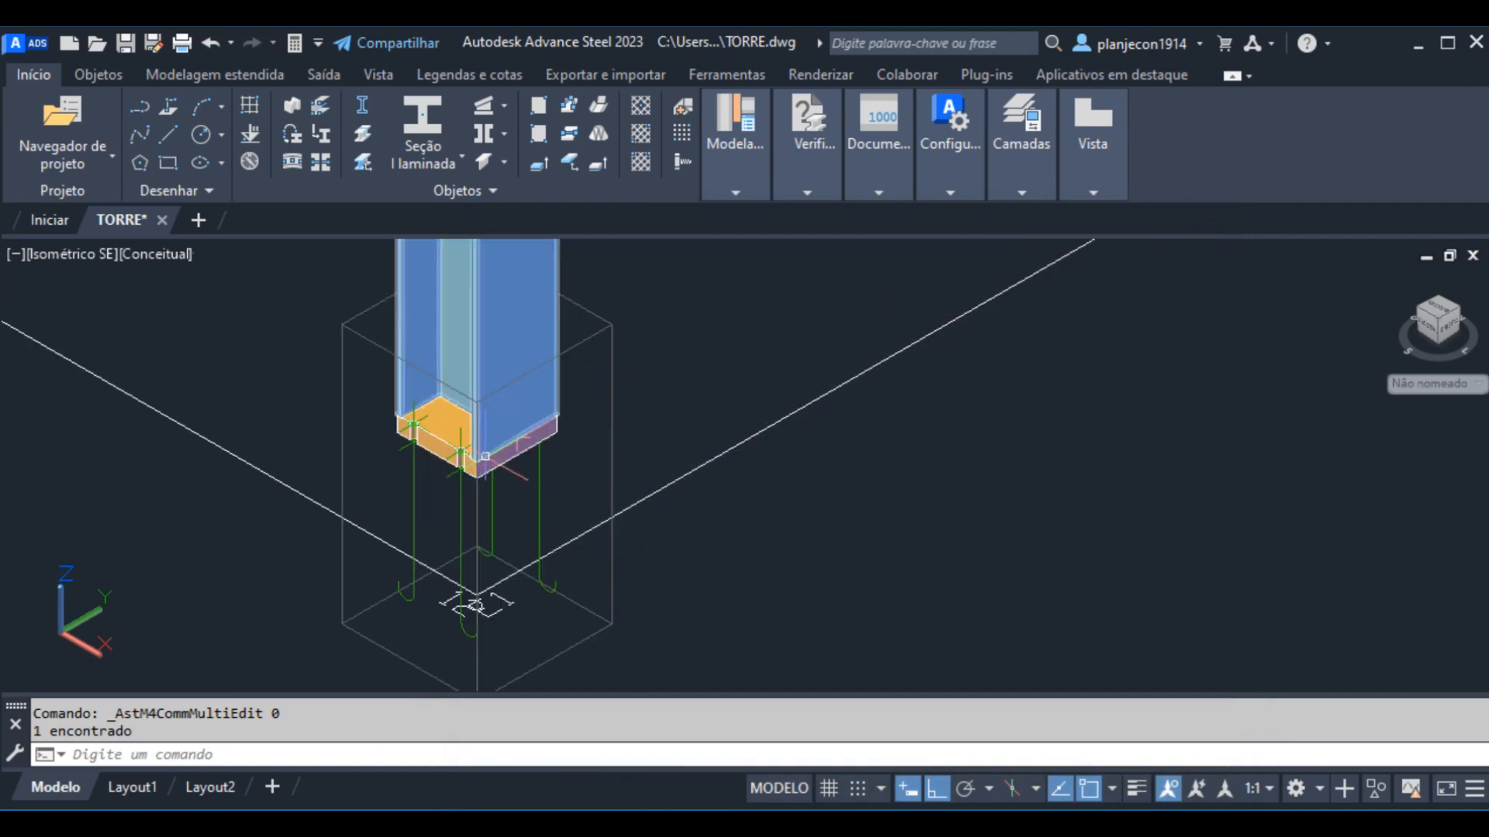
Reopen the base plate connection's dimension settings and set Projeção 1 to 173.5 mm
scroll(478, 459, "up", 2)
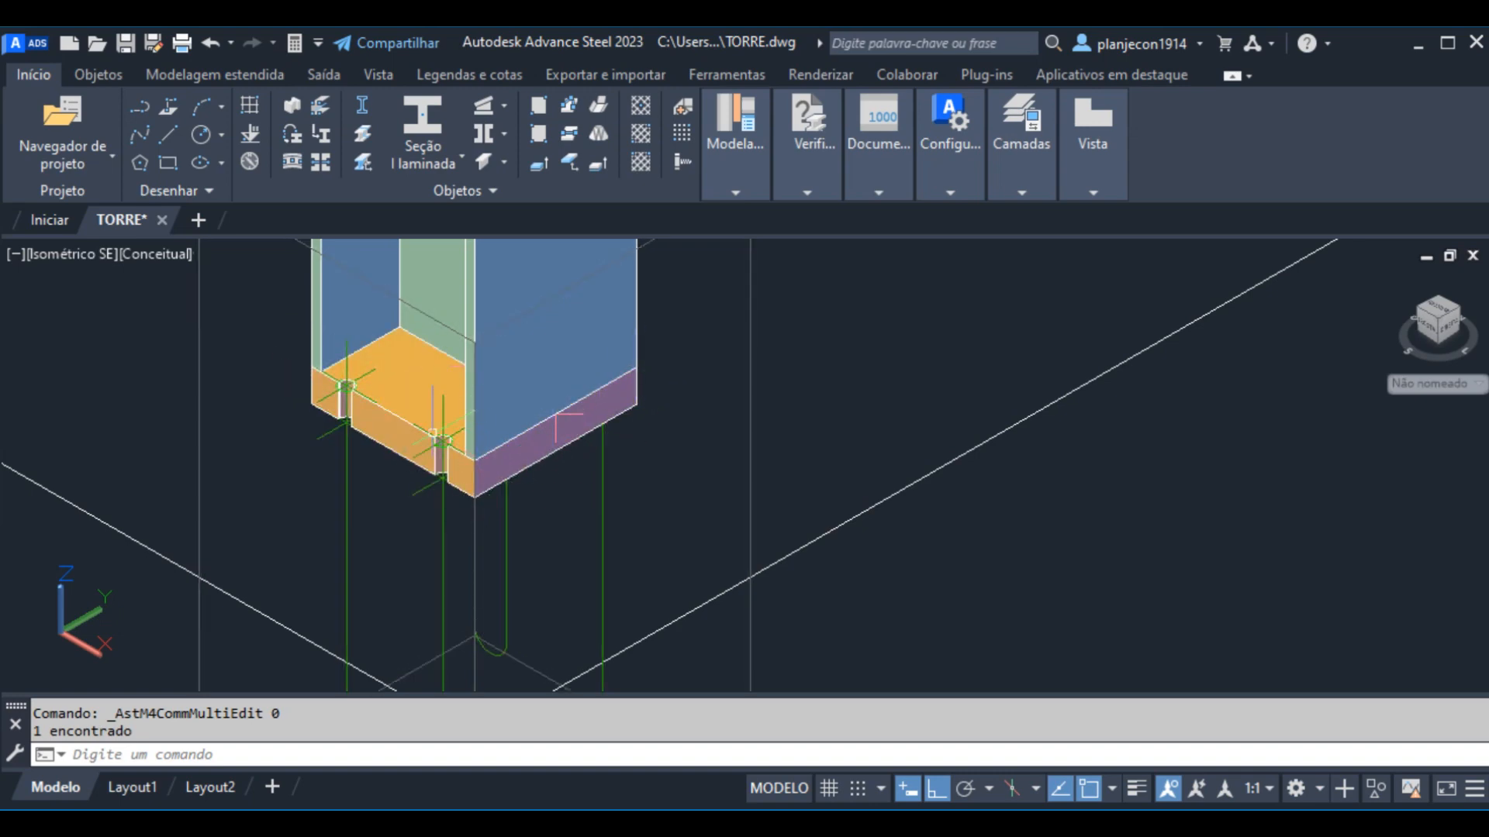
mouse_move(473, 445)
left_click(199, 277)
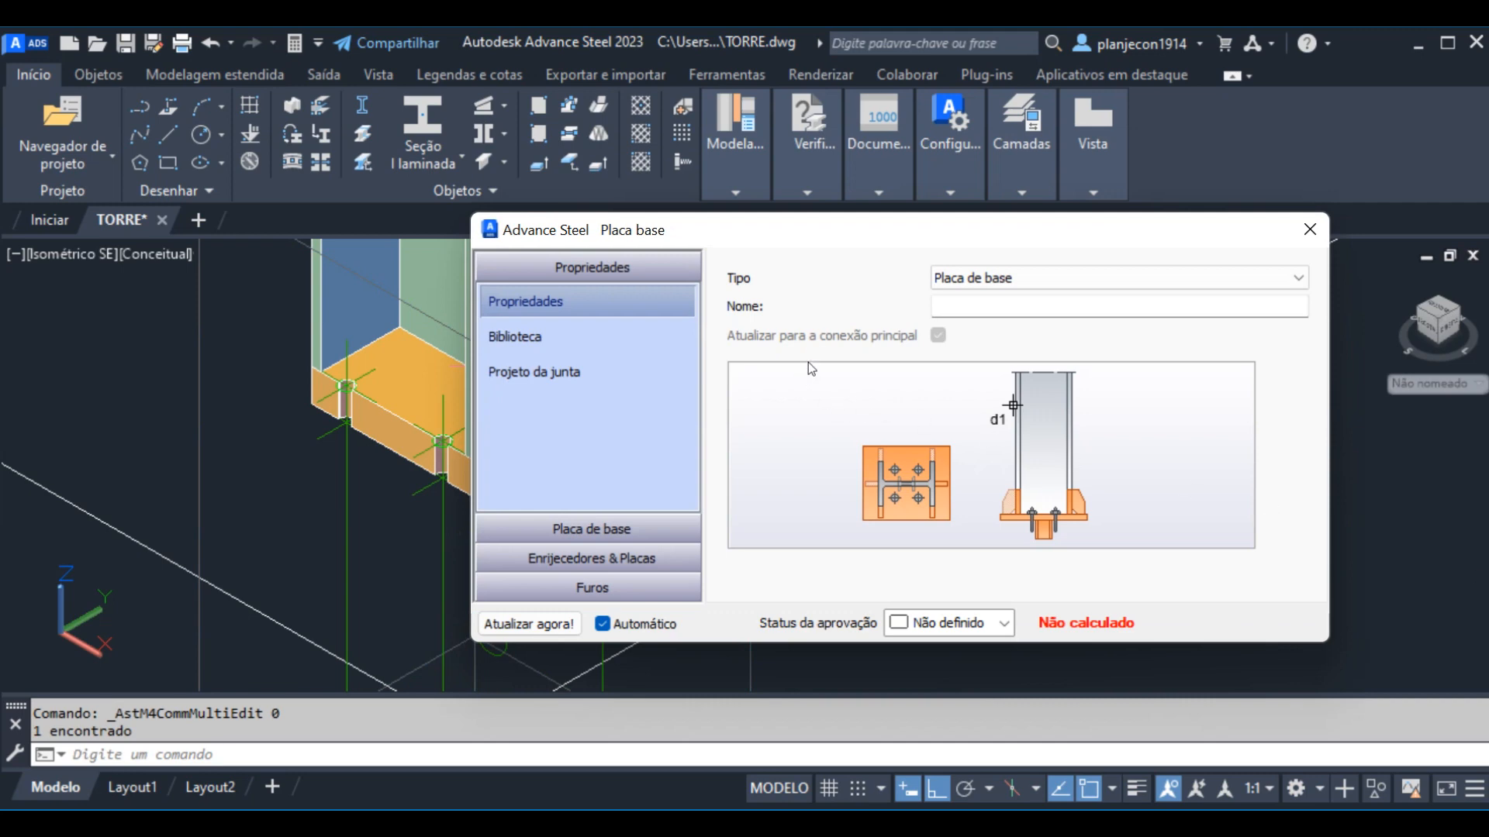
left_click(596, 529)
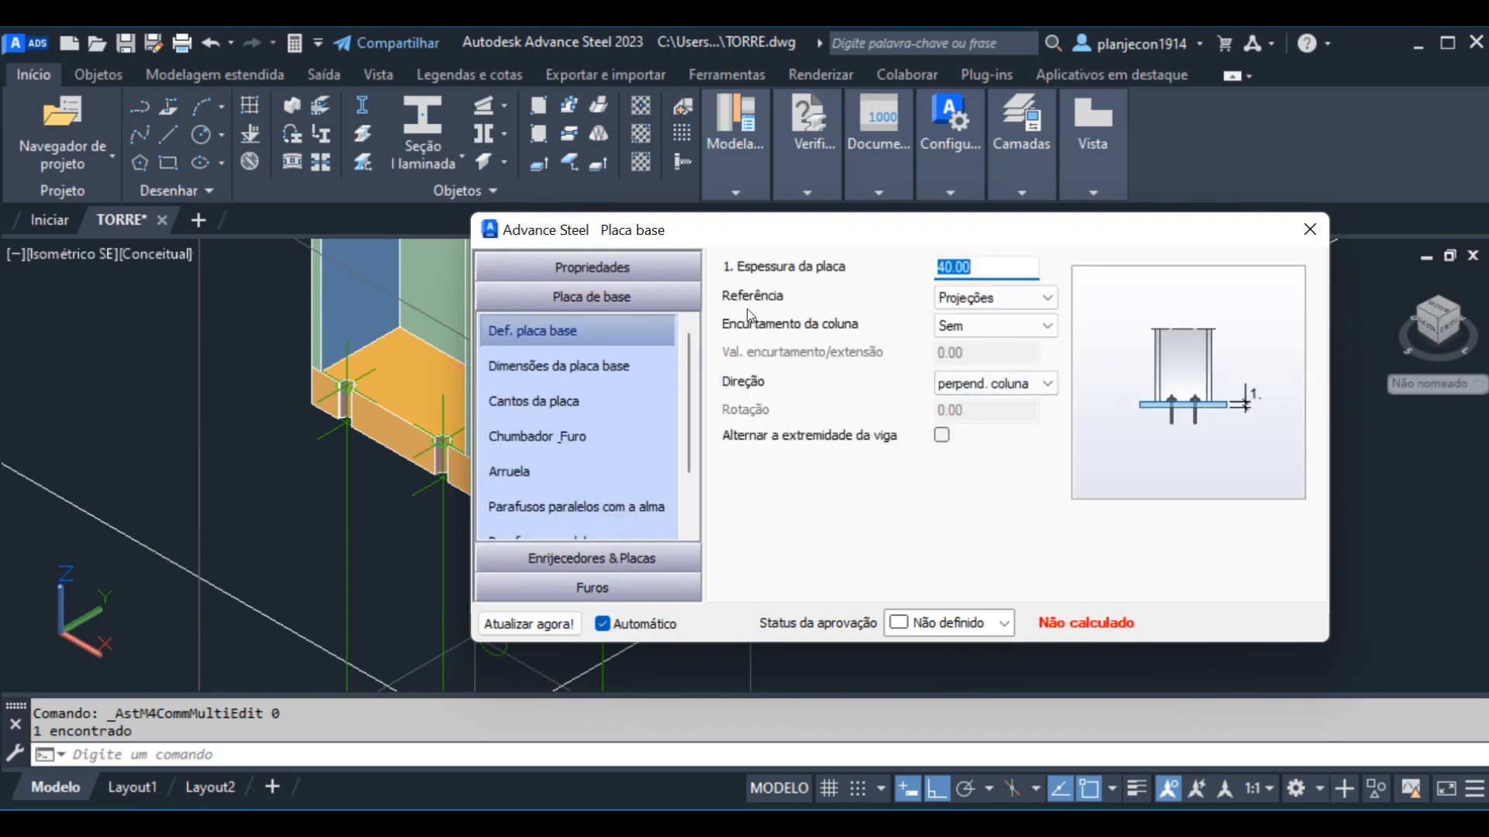
left_click(616, 366)
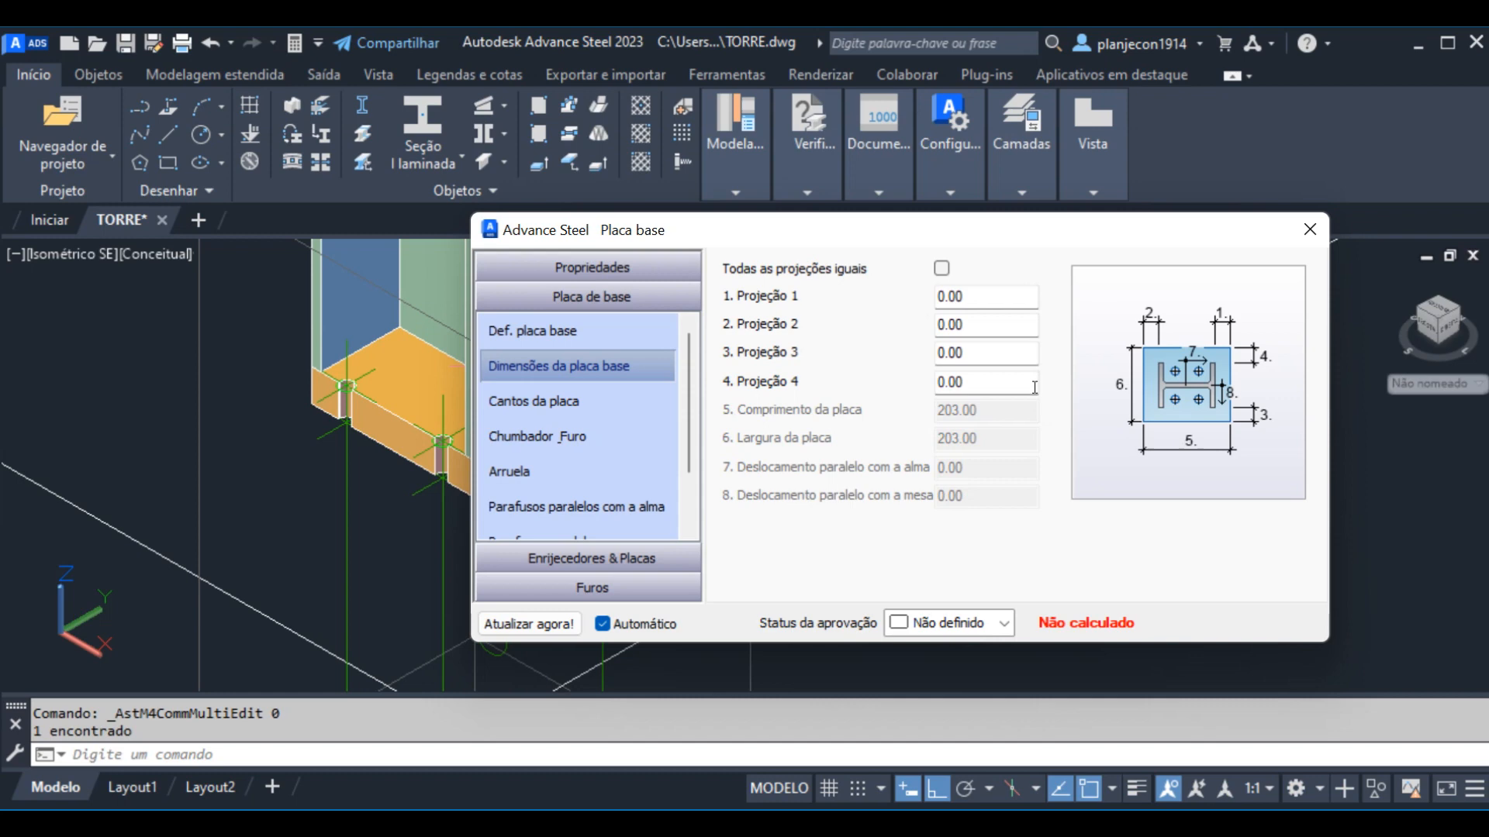
left_click(982, 300)
type("173.5")
left_click(978, 324)
Move the properties dialog clear of the column base and set the plate's Projeção 2 to 173.5 mm
left_click_drag(921, 235, 1063, 230)
scroll(202, 375, "down", 4)
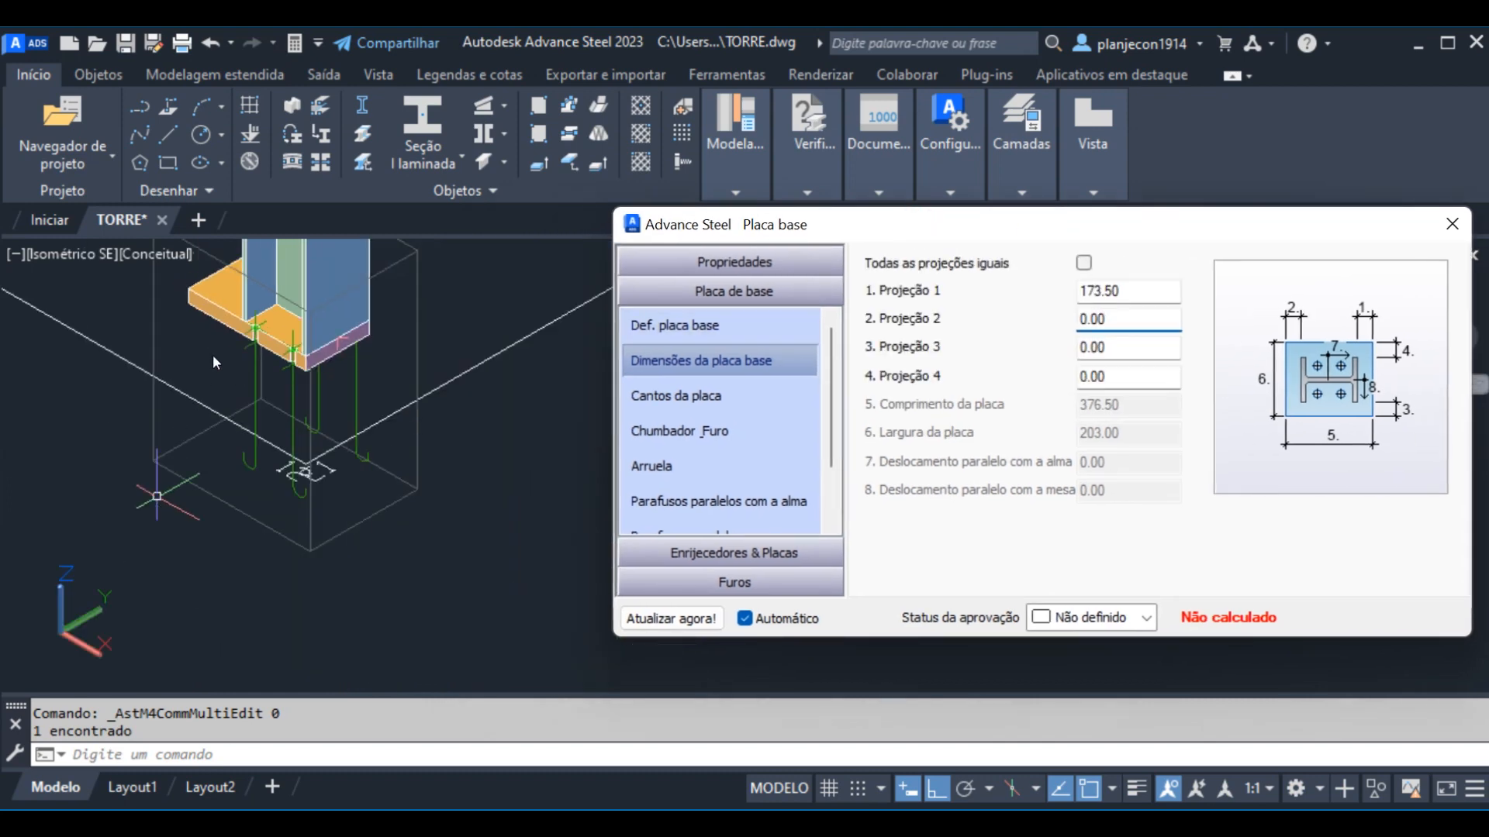
double_click(1115, 318)
type("173.5")
left_click(1126, 349)
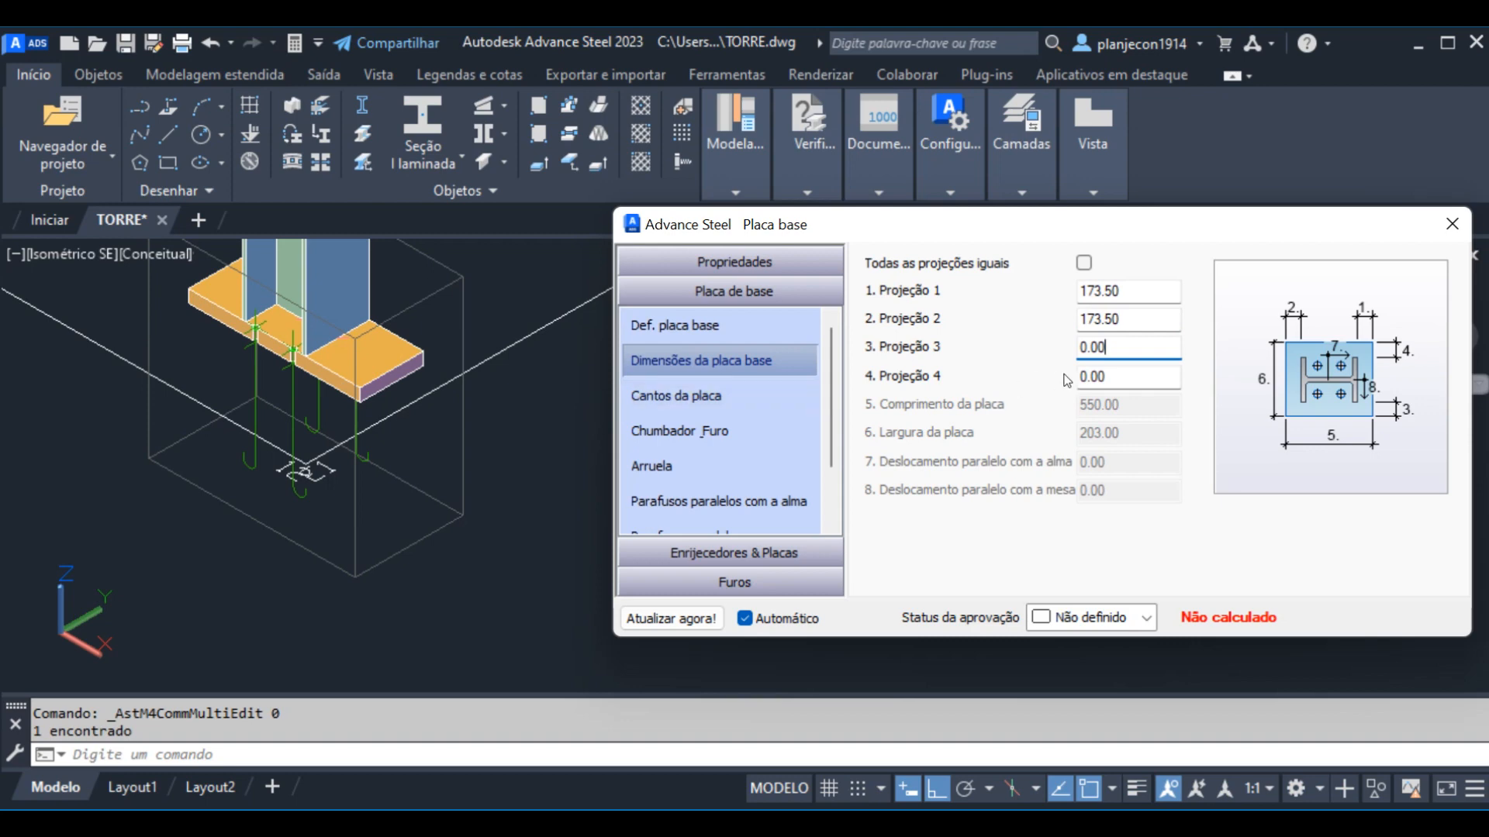
Set the base plate's Projeção 3 and Projeção 4 to 173.5 mm each
double_click(1119, 350)
type("173.5")
key("Tab")
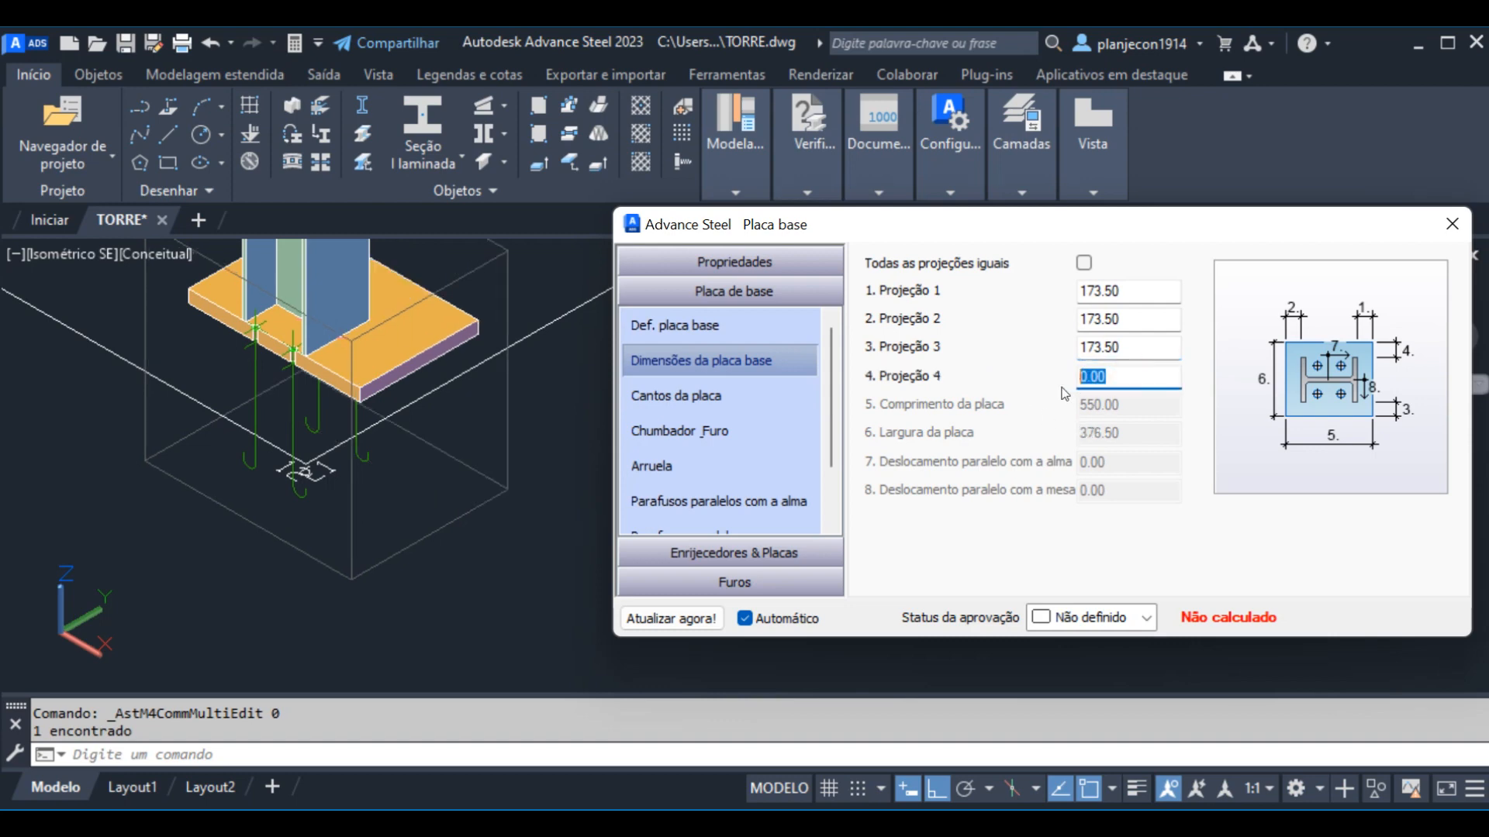
type("173.5")
key("Return")
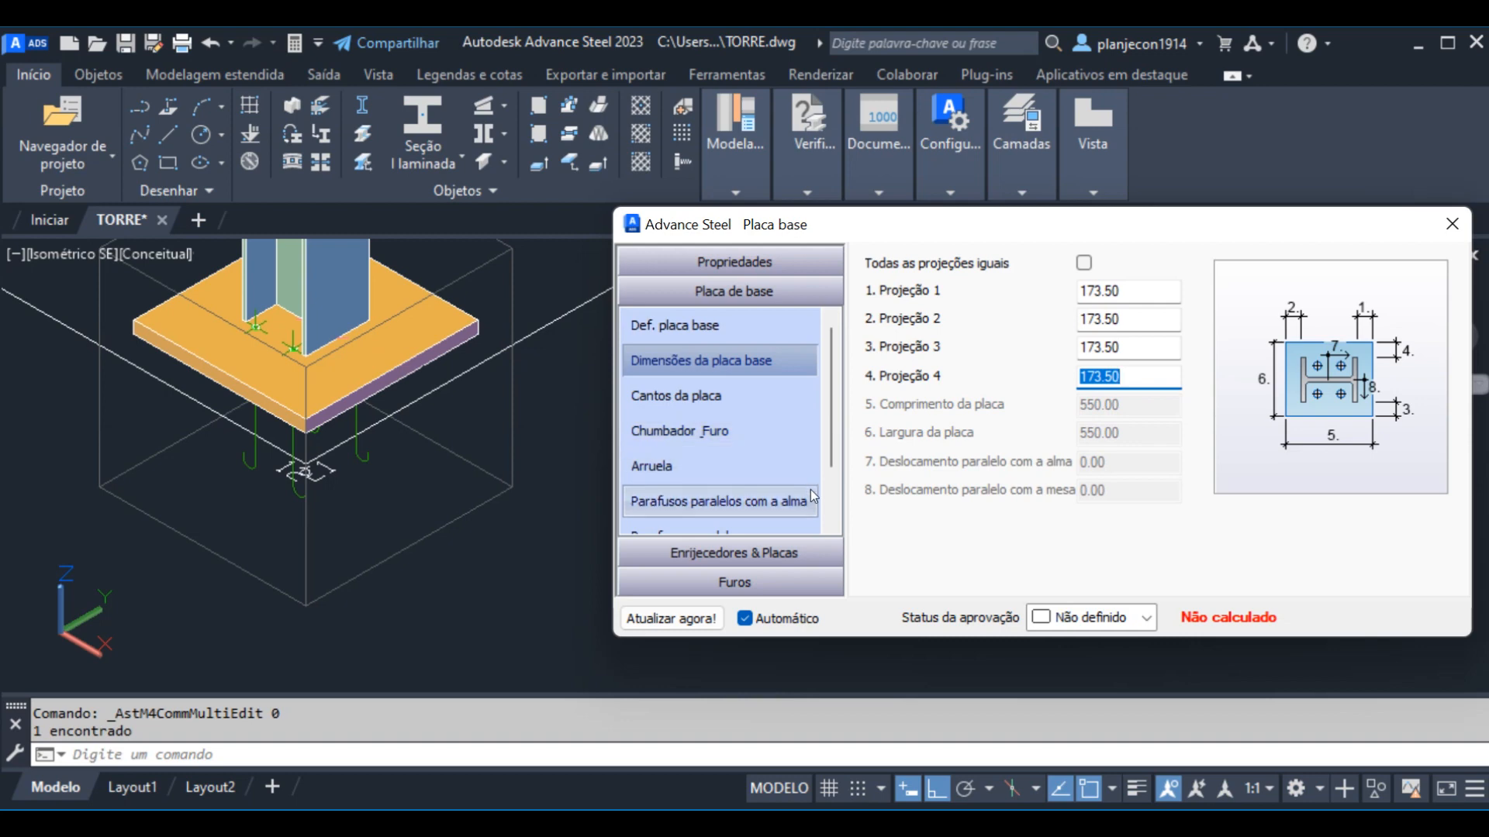
Set the intermediate distance of the base plate's bolts parallel to the web to 375 mm, leaving group 2 as Sem
scroll(805, 426, "down", 1)
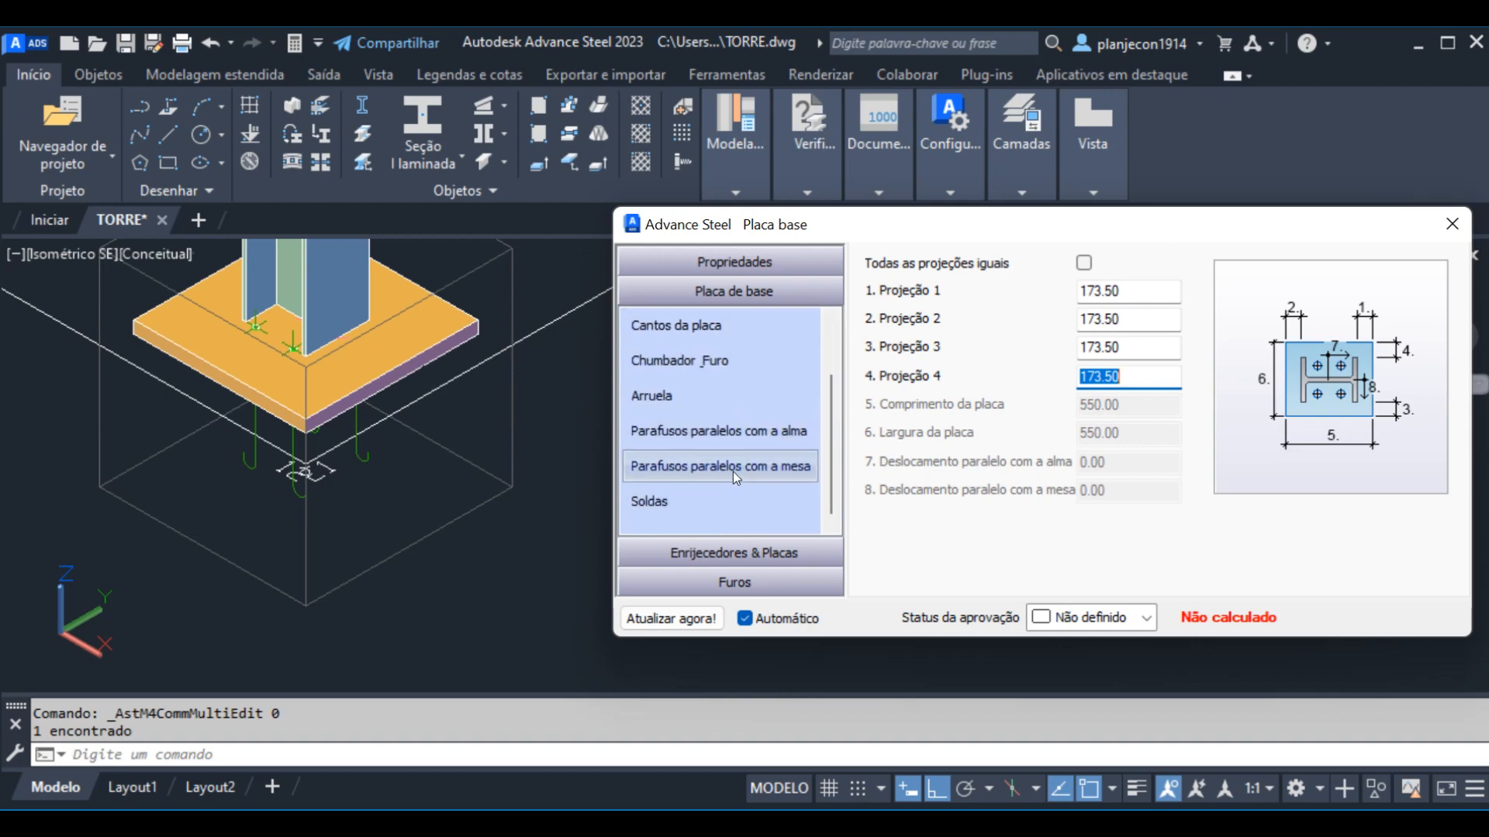
left_click(746, 434)
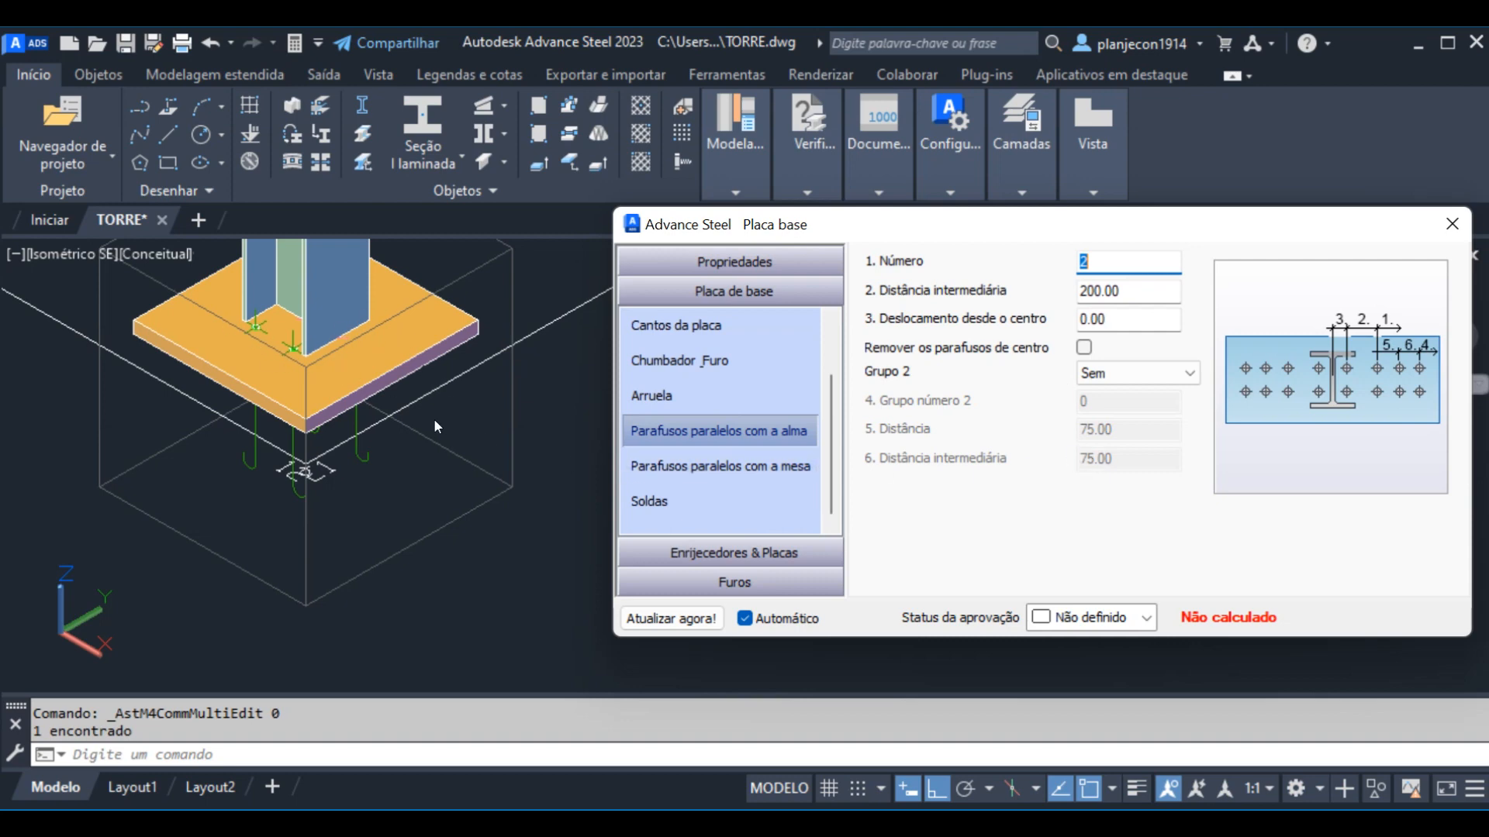
scroll(434, 426, "down", 3)
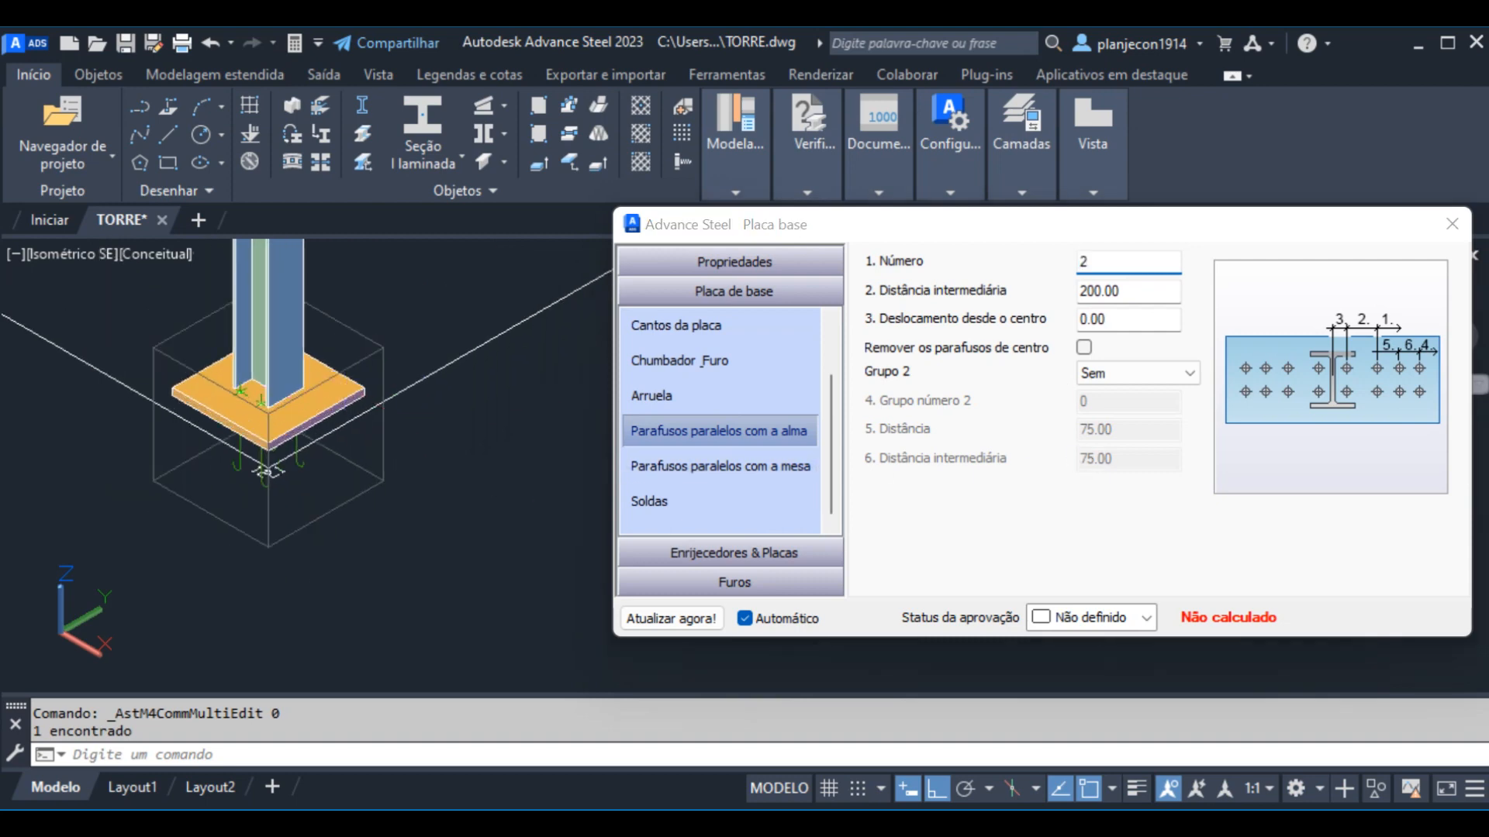
middle_click_drag(286, 376, 129, 423, "shift")
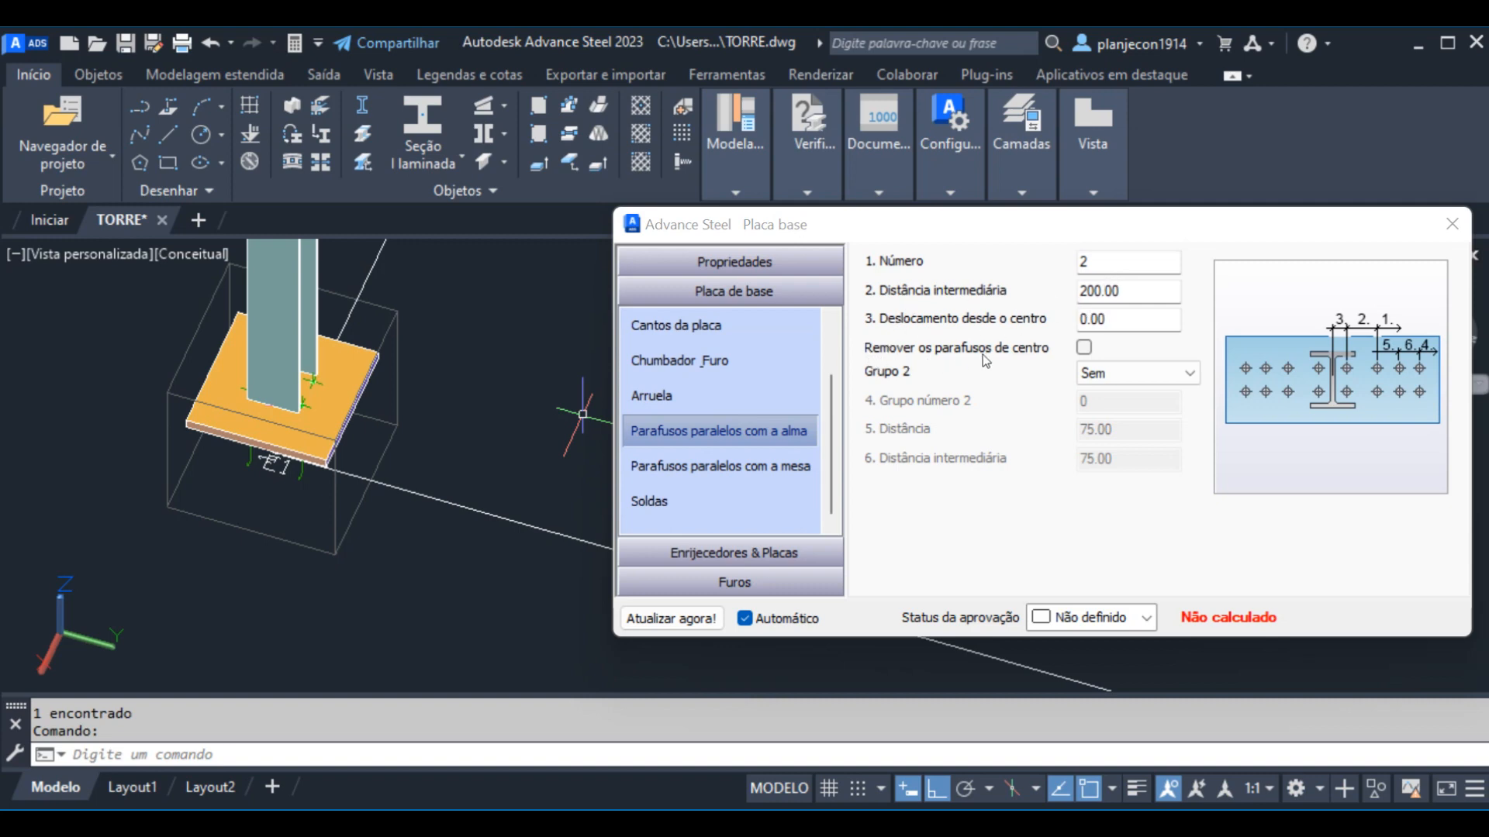
left_click(1191, 375)
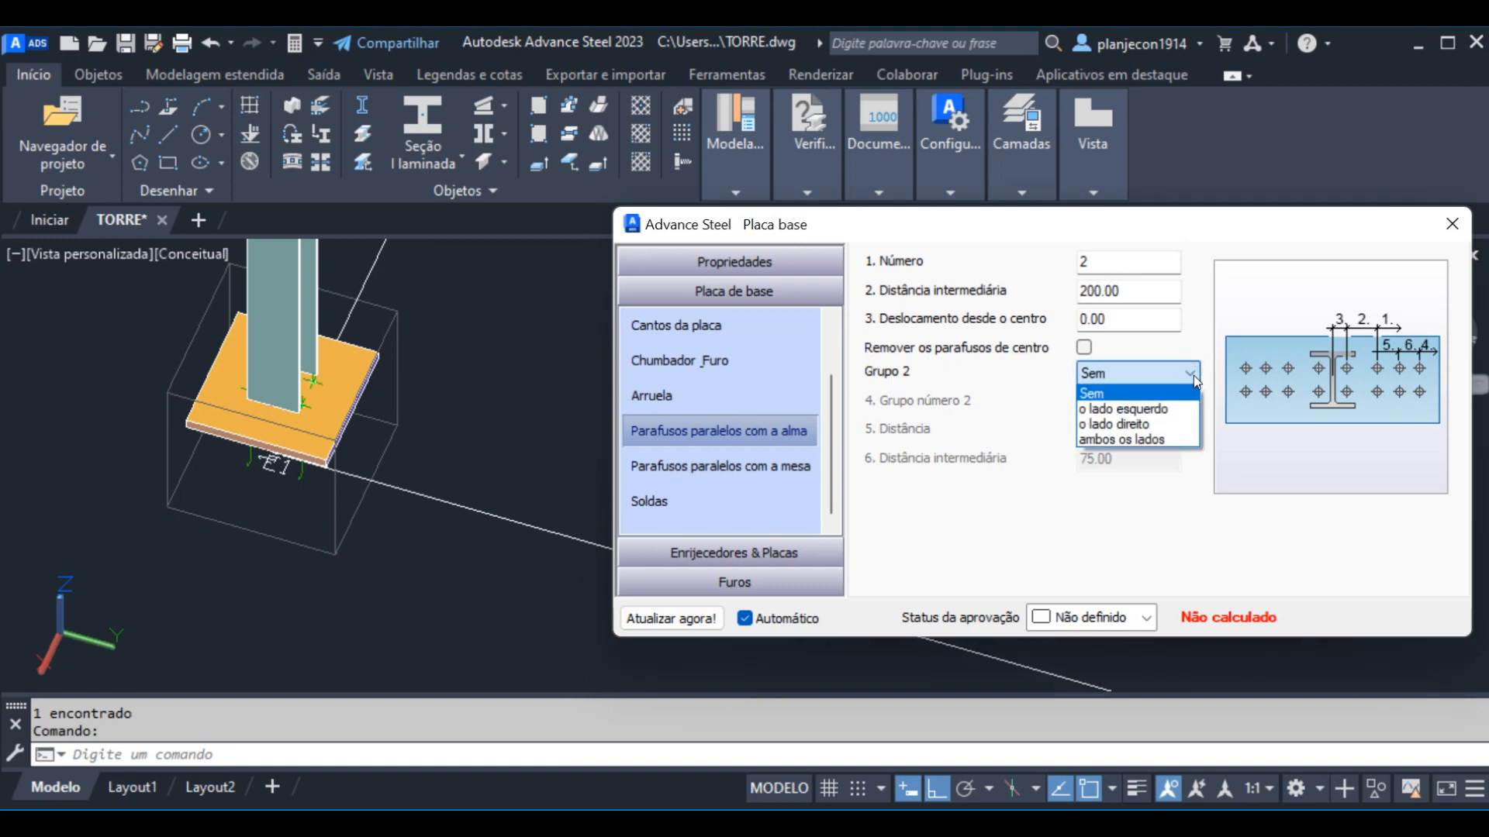
left_click(1194, 375)
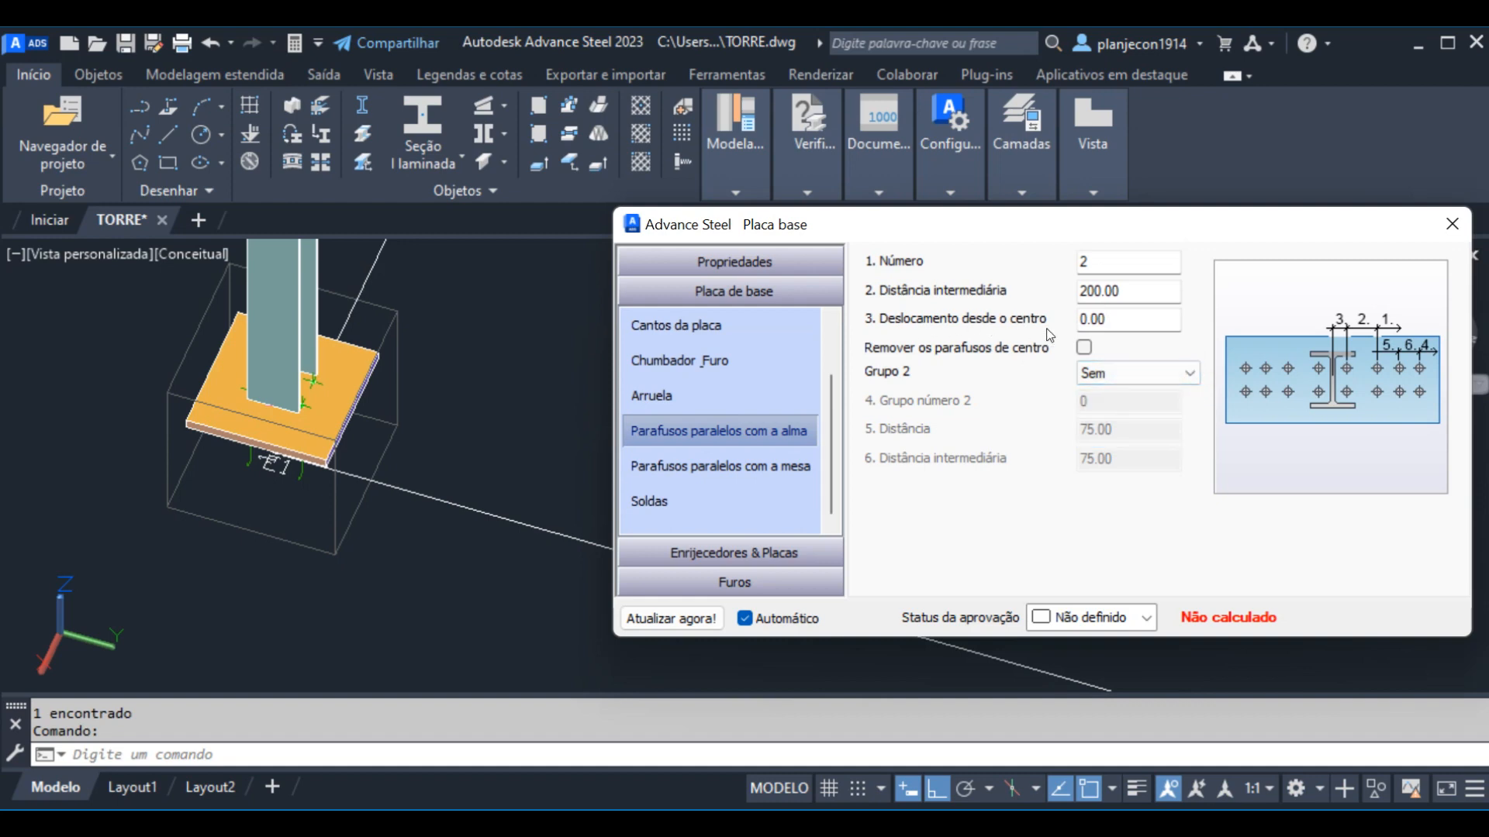
left_click(1145, 293)
type("375")
left_click(504, 452)
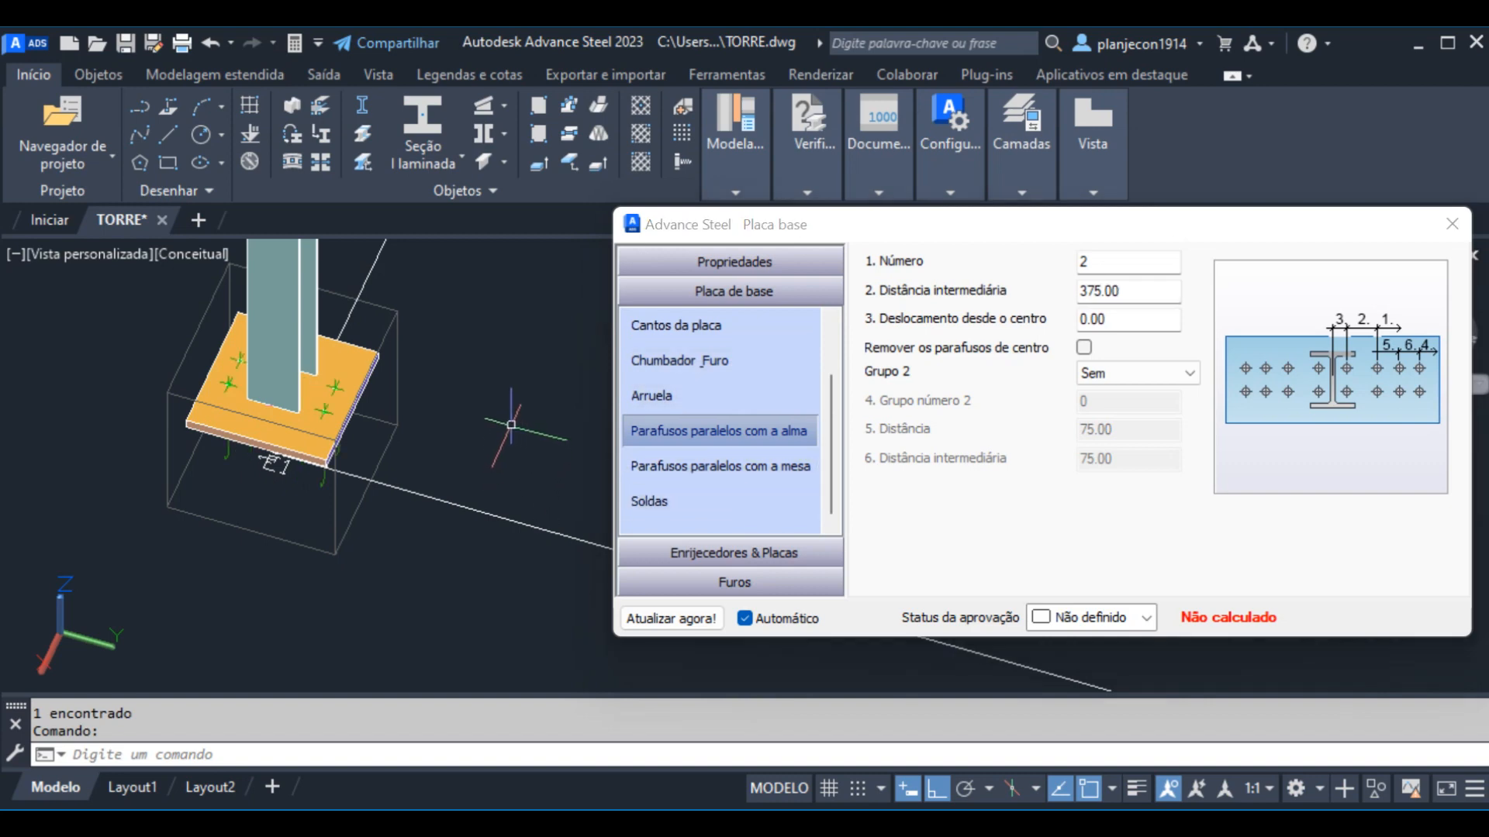
Set the intermediate distance of the base plate's bolts parallel to the flange to 375 mm
scroll(190, 351, "up", 3)
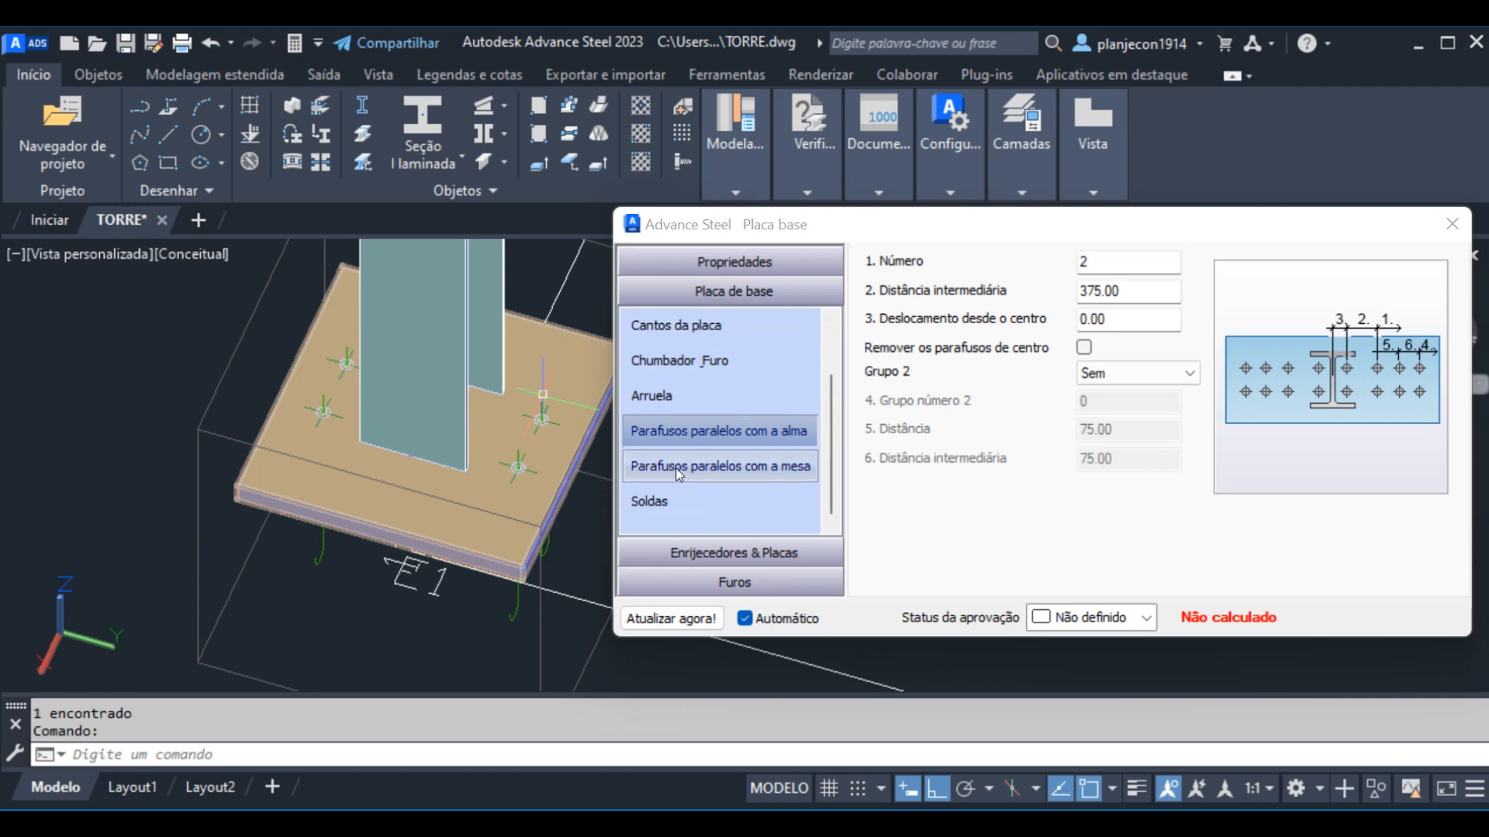
left_click(774, 479)
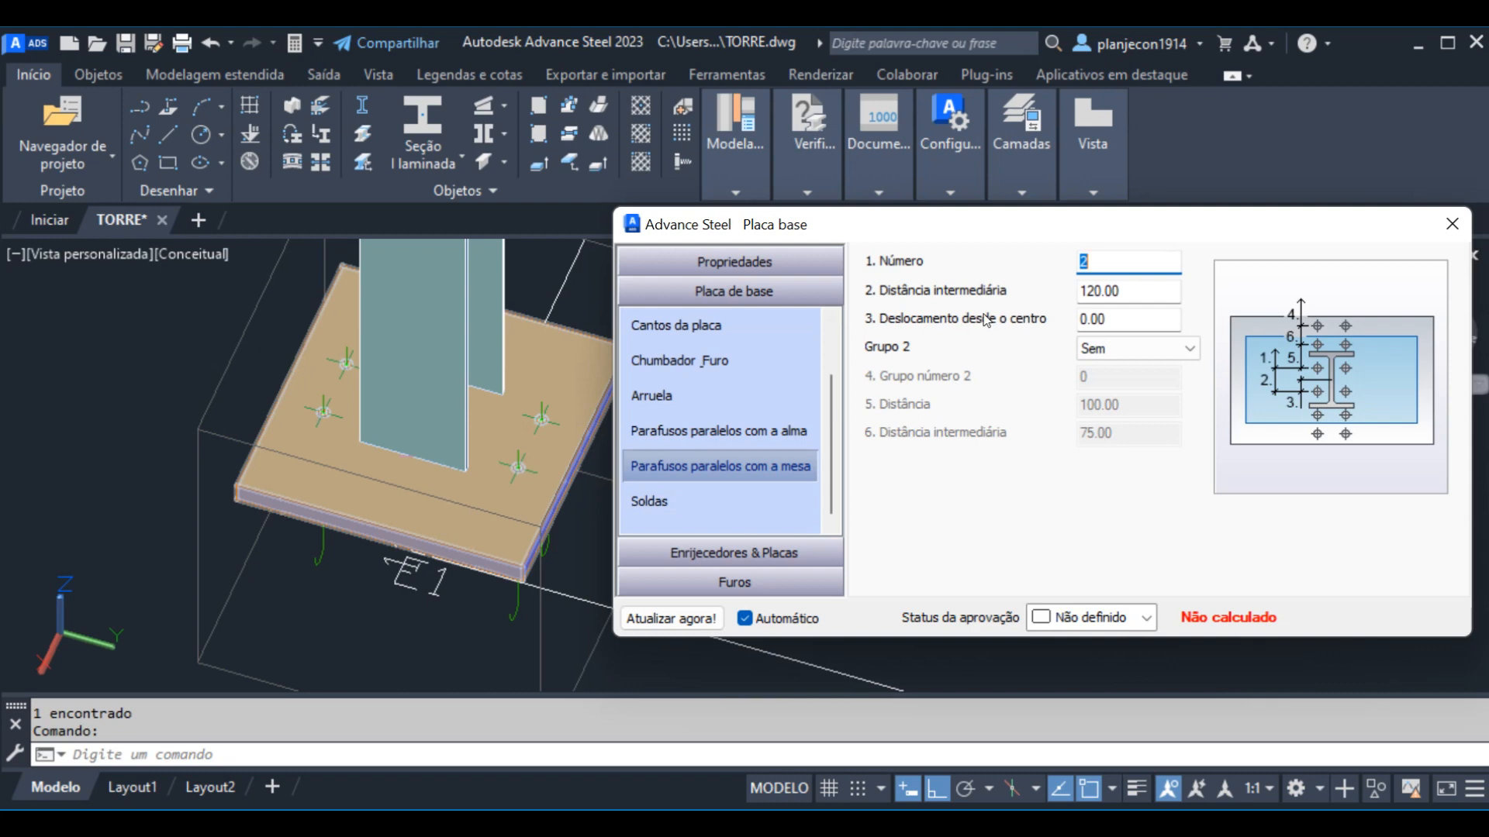
left_click(1149, 301)
type("375")
left_click(319, 608)
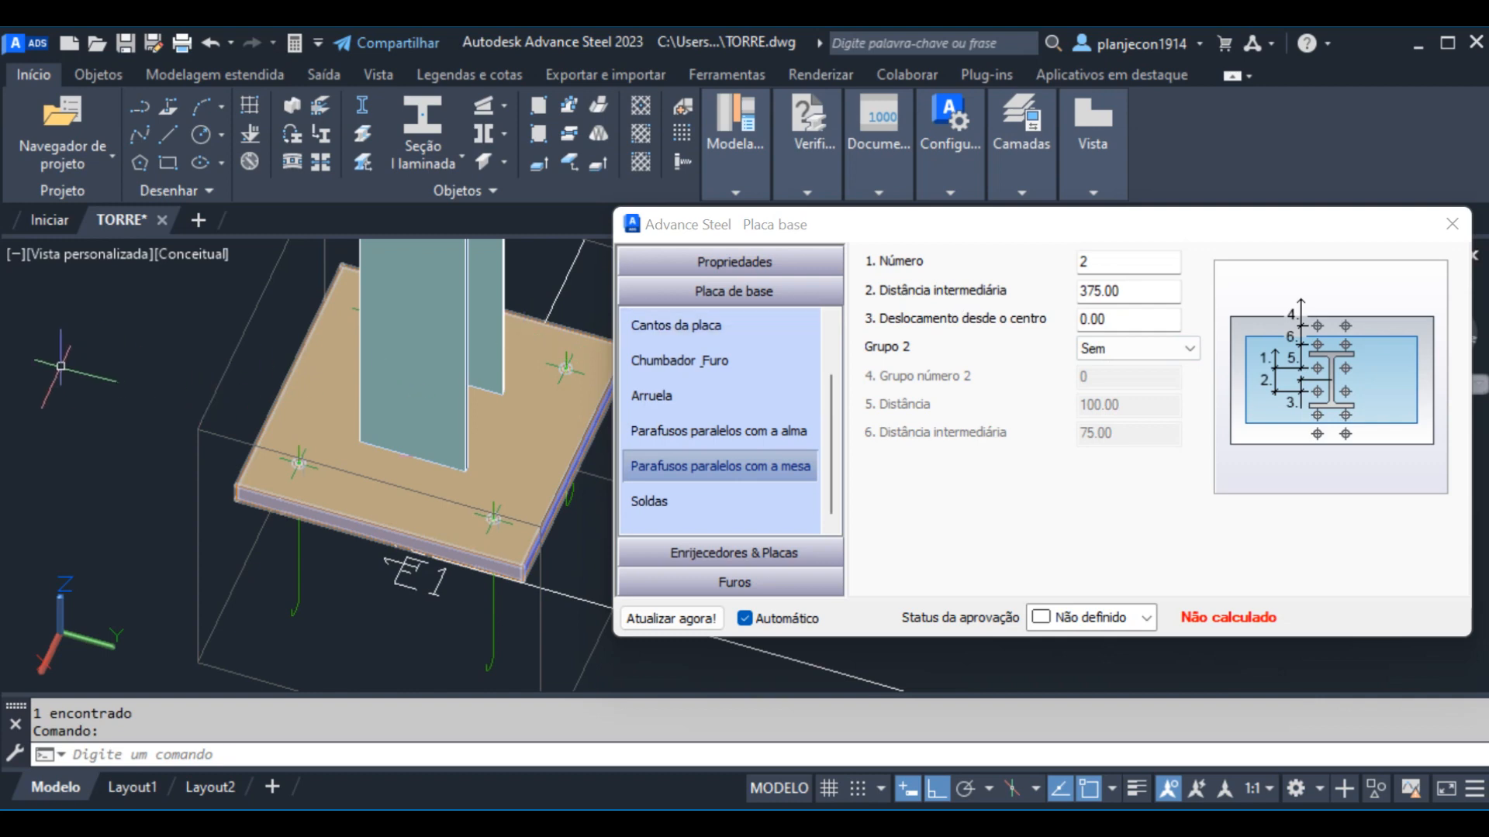
Create web stiffeners on both sides of the column (ambos os lados), located at the corners (nos cantos)
scroll(95, 412, "down", 4)
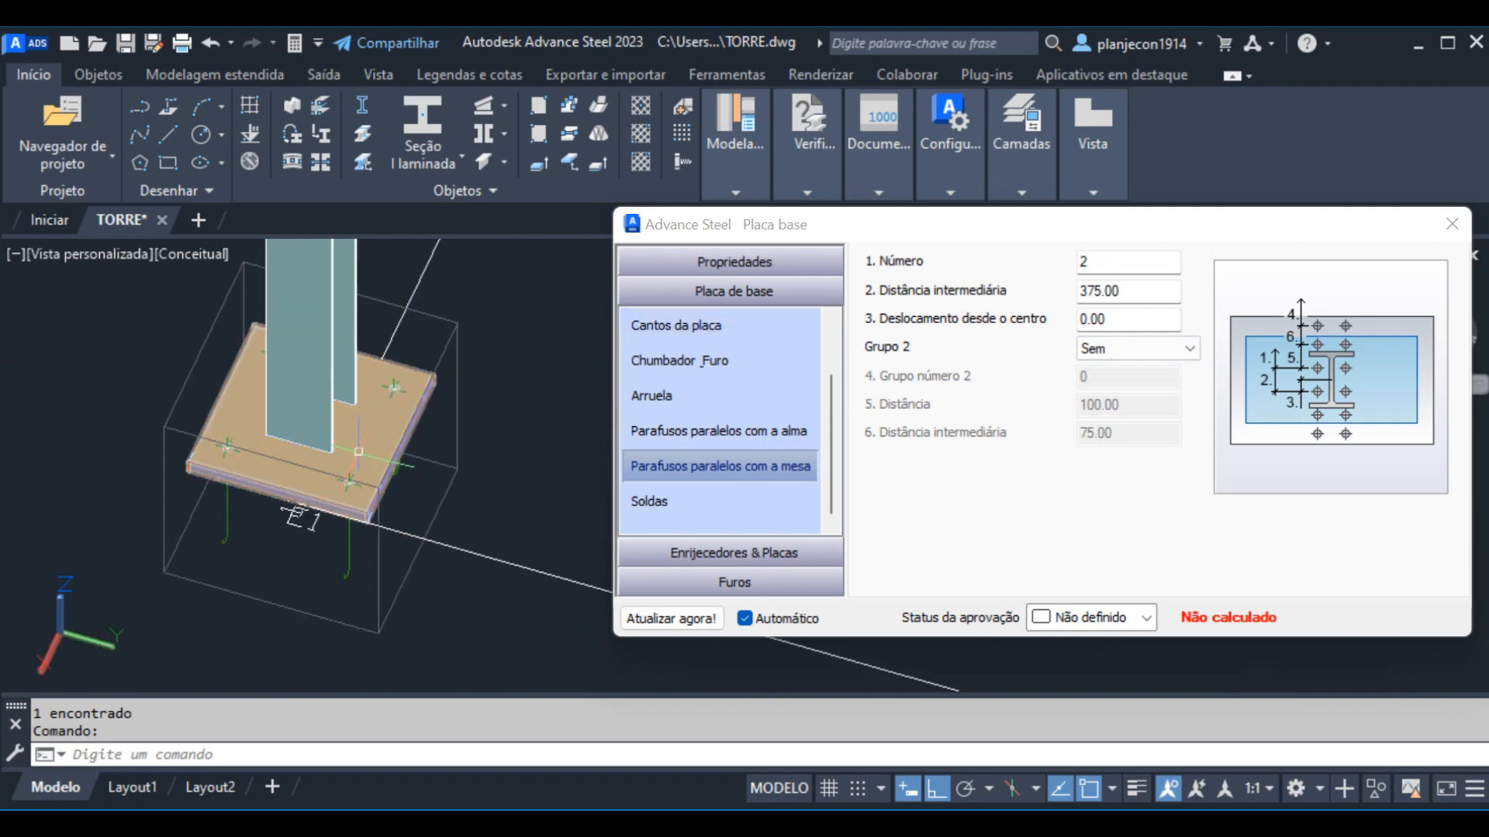
scroll(328, 429, "up", 3)
middle_click_drag(328, 430, 451, 472, "shift")
left_click_drag(451, 472, 480, 440)
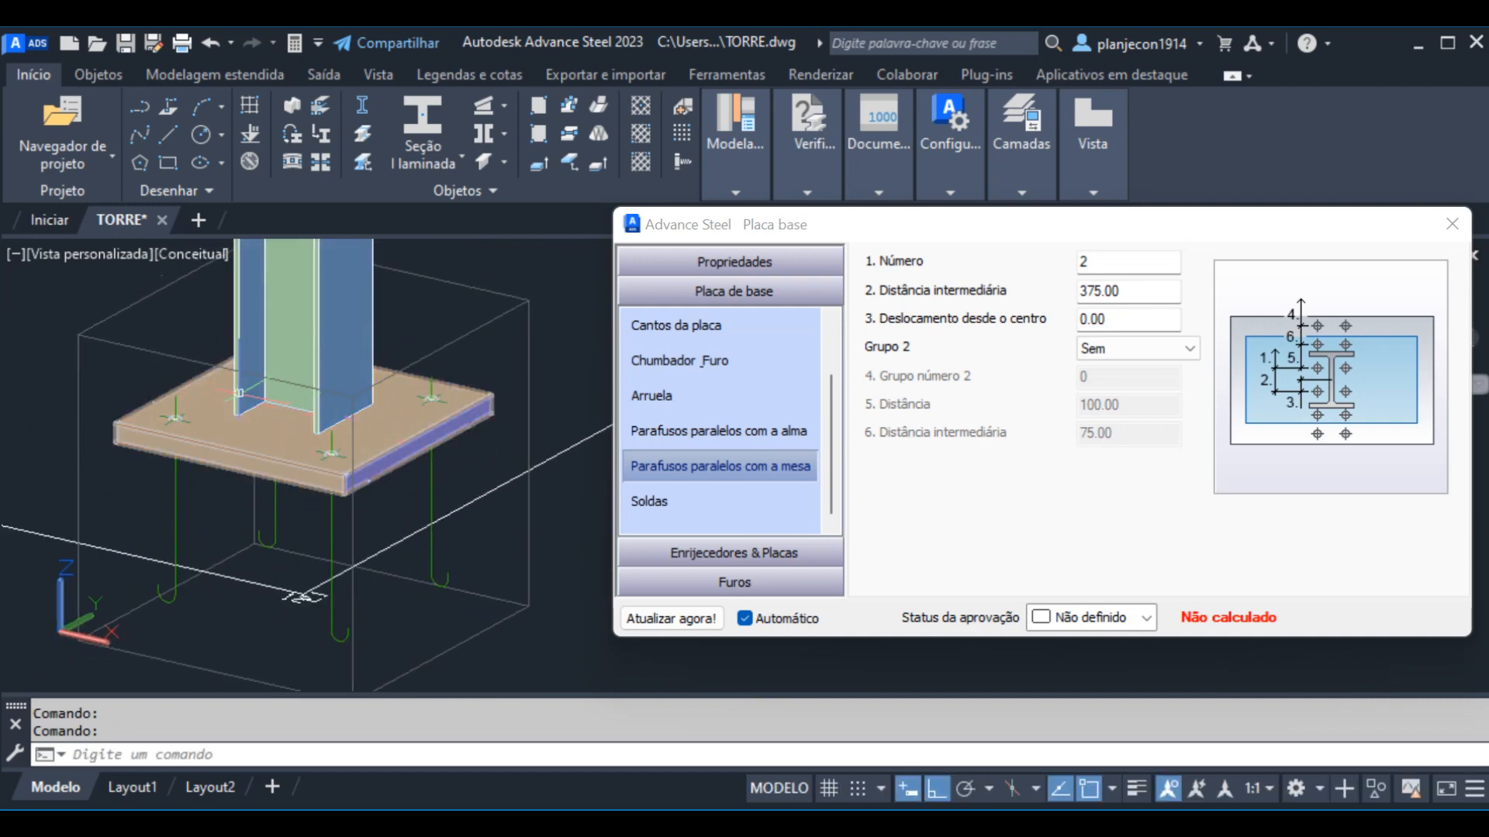
scroll(252, 377, "up", 3)
scroll(275, 359, "down", 5)
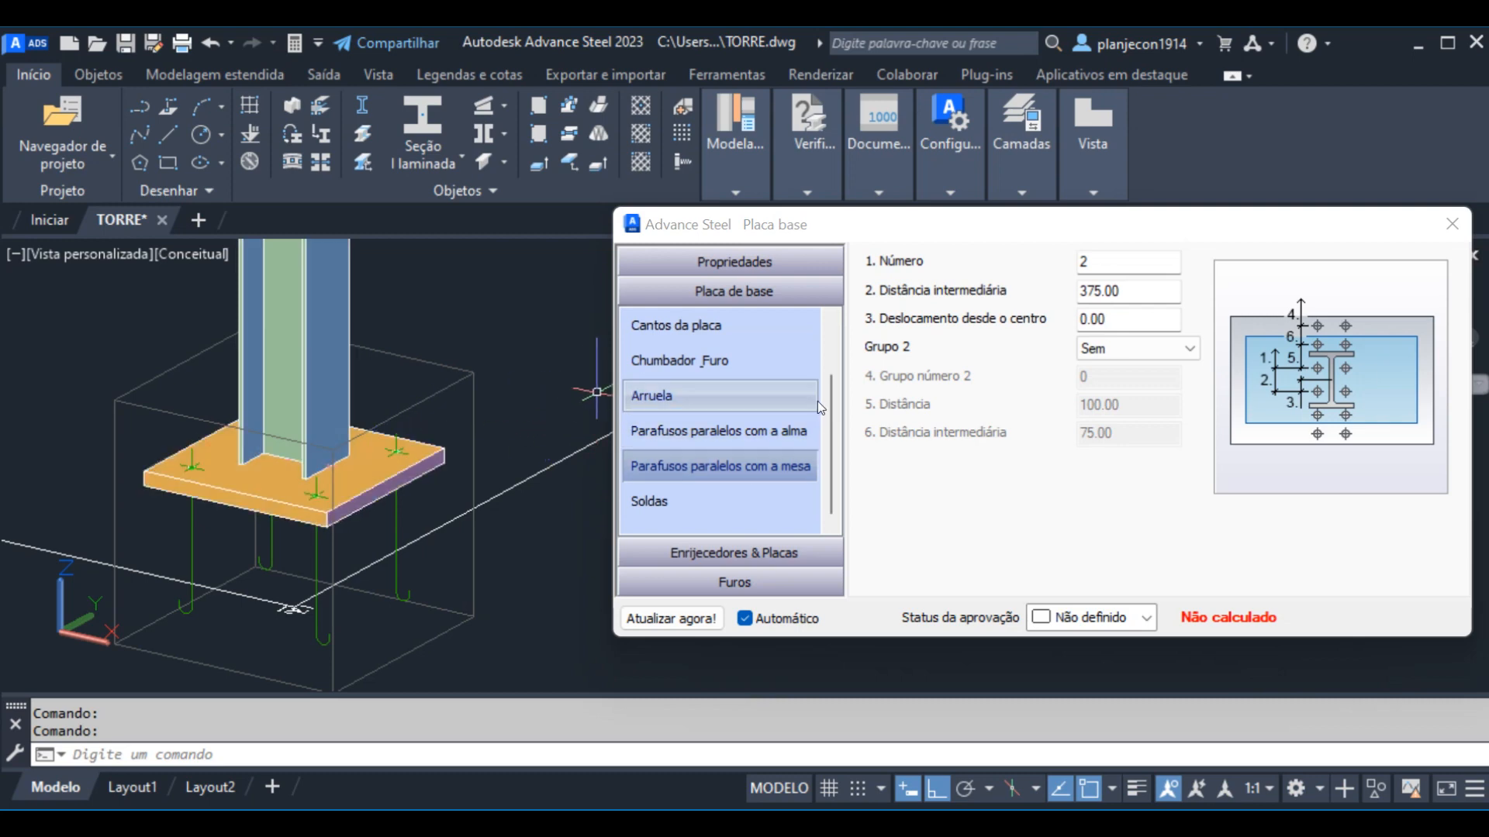
left_click(756, 552)
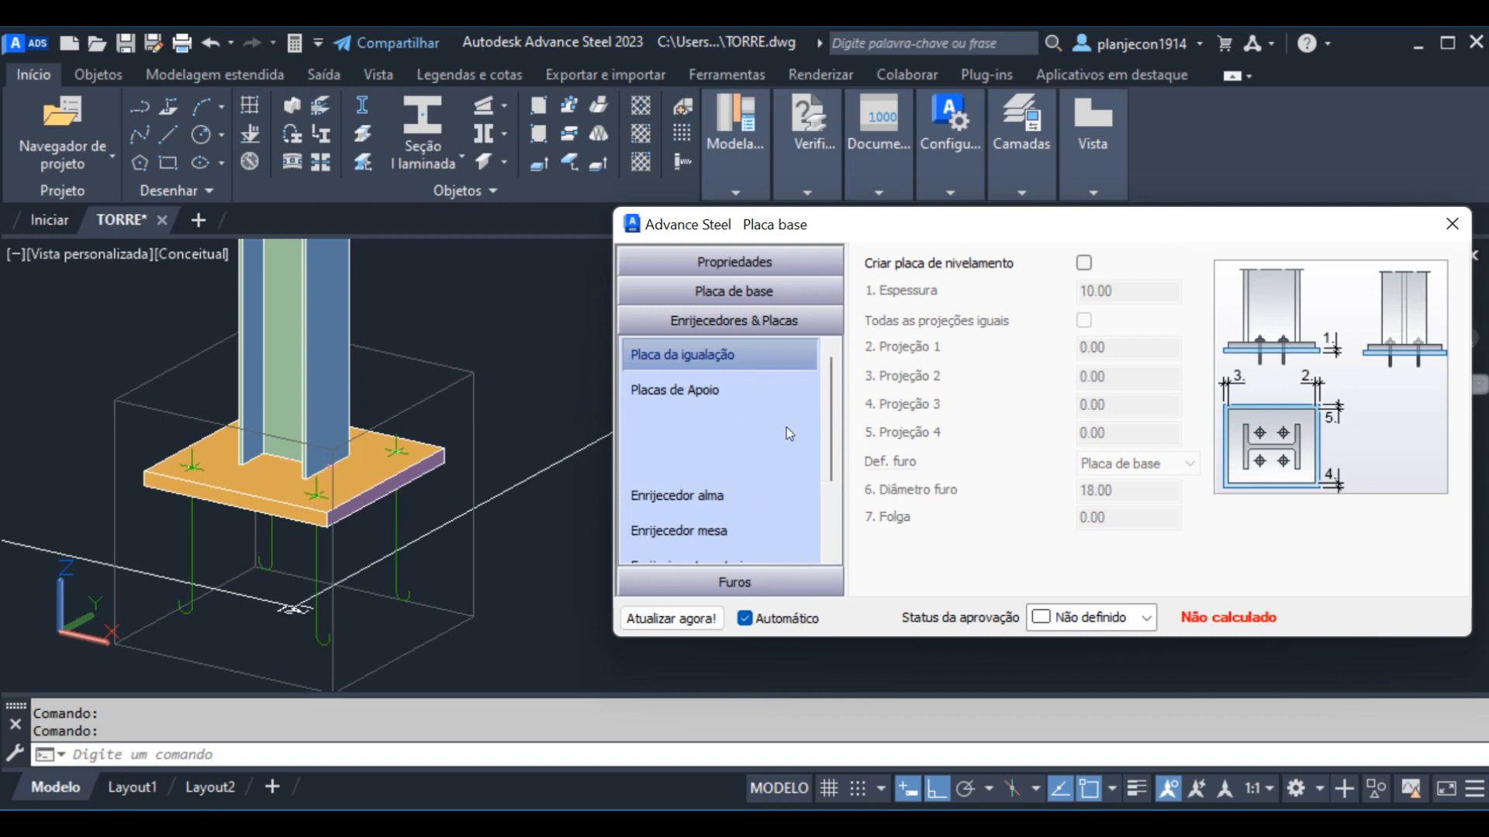
left_click(744, 496)
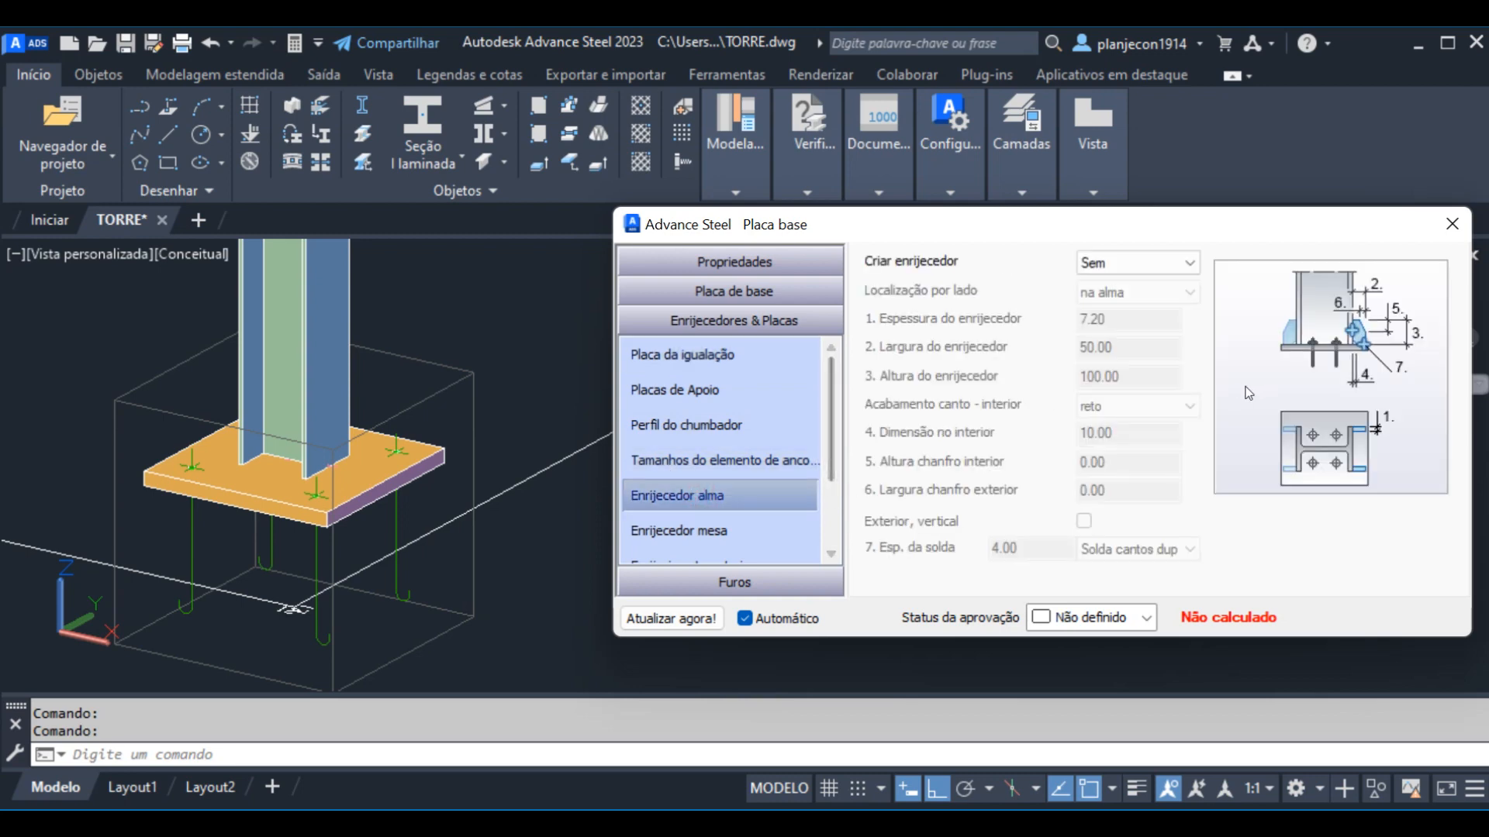
left_click(1191, 263)
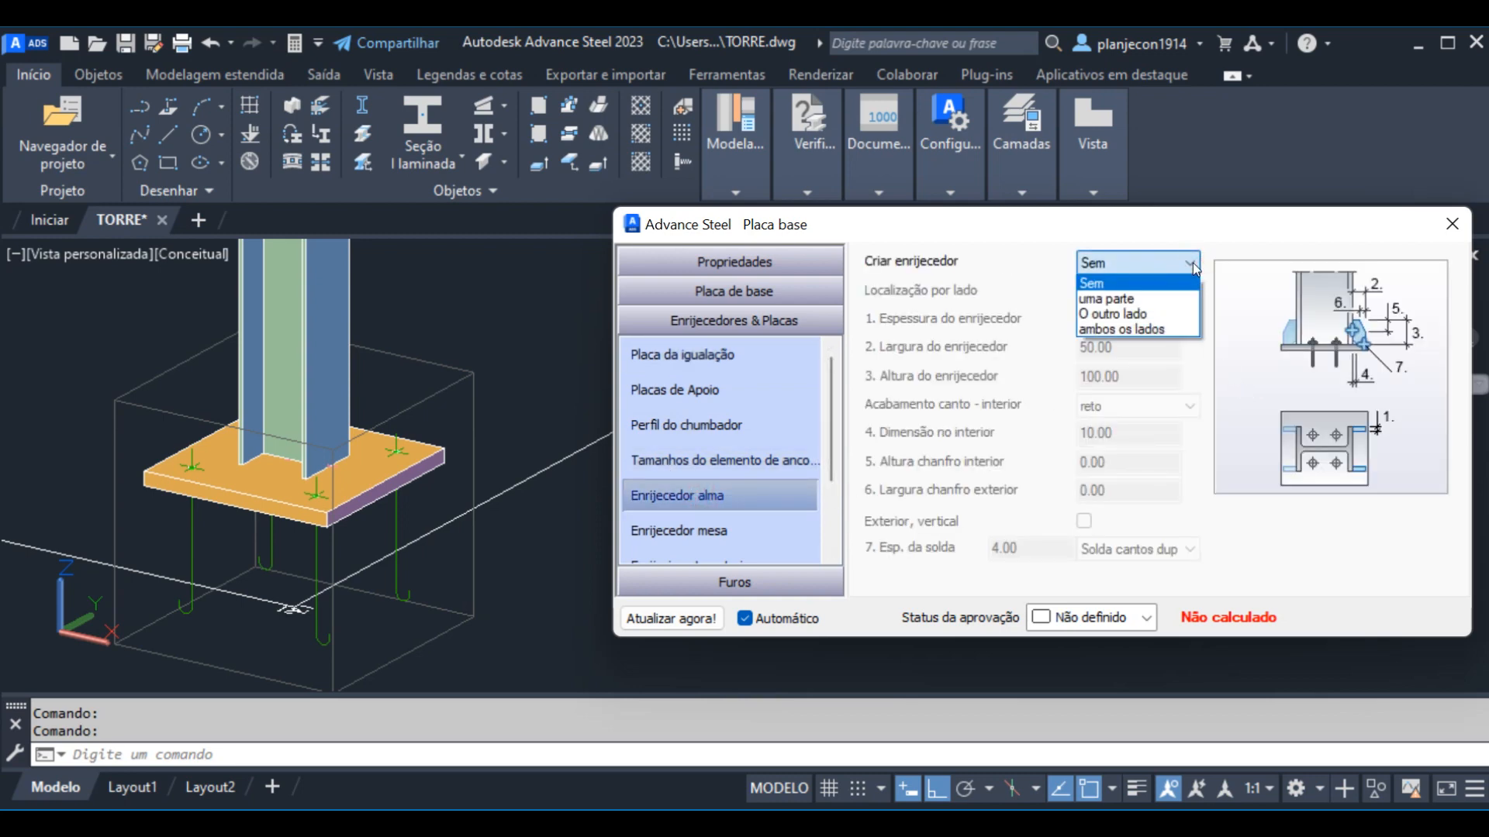
left_click(1151, 332)
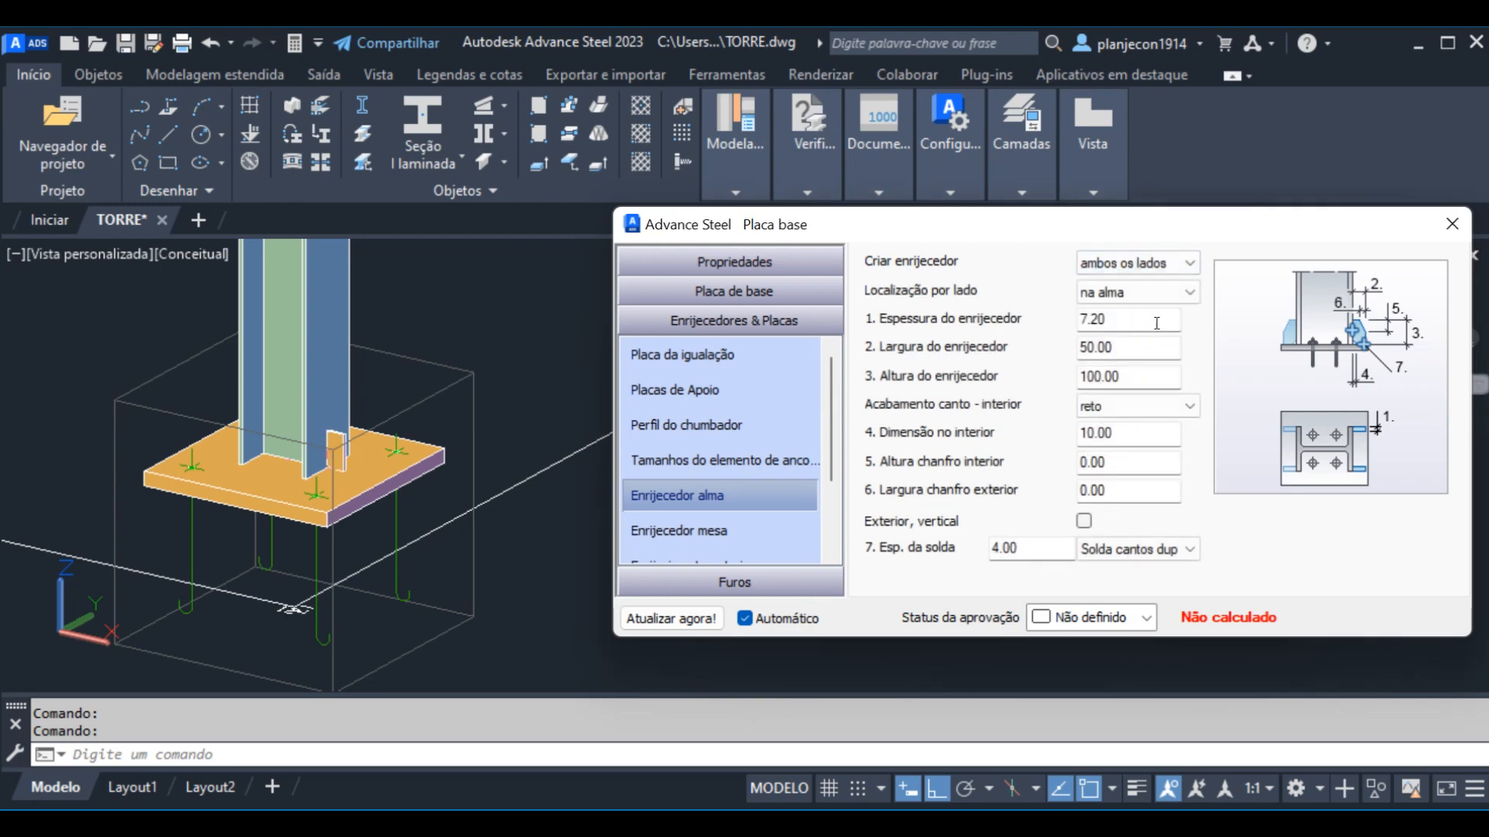
left_click(1190, 293)
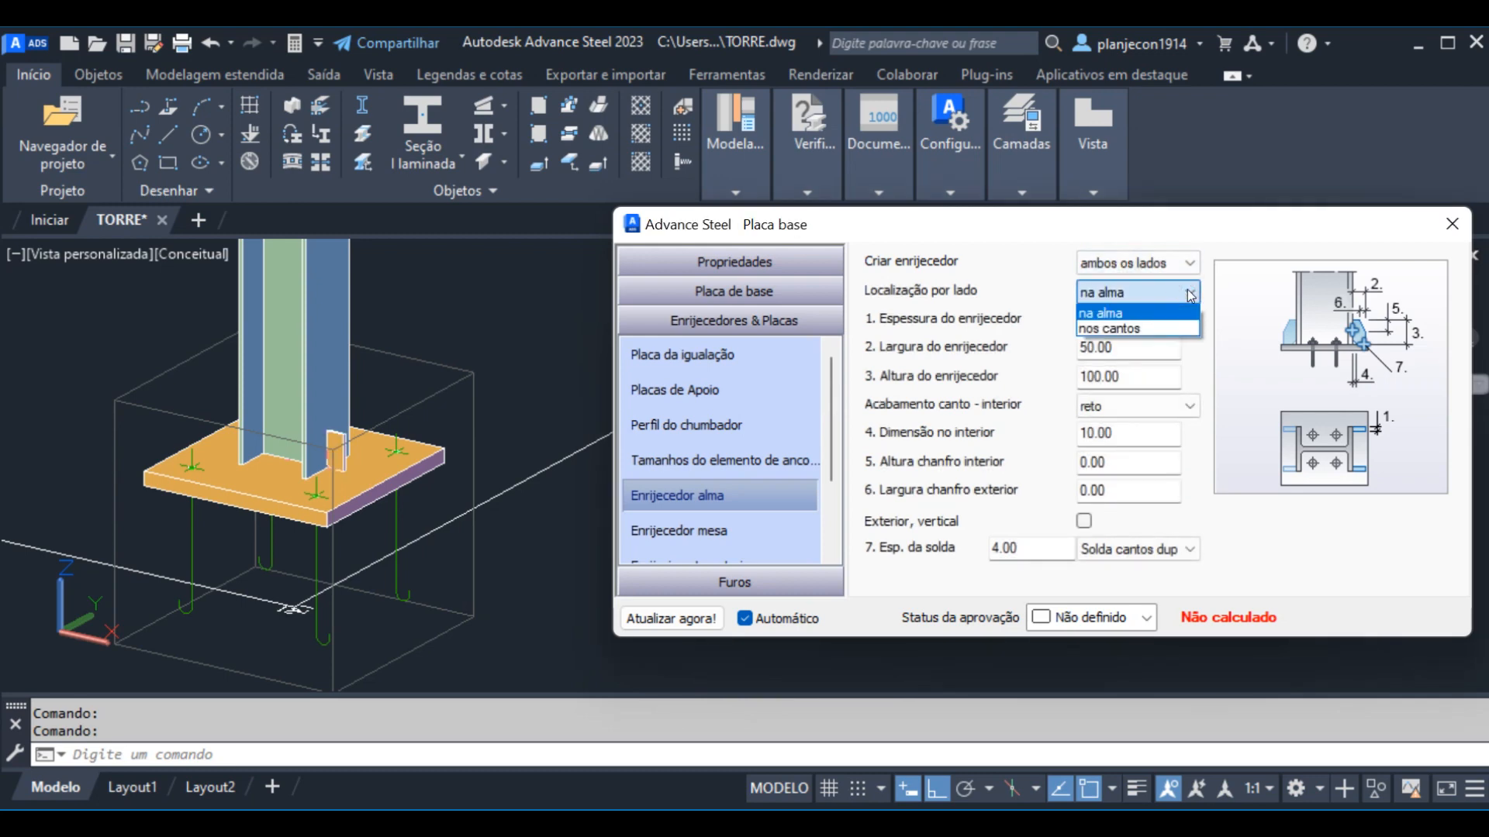
left_click(1141, 331)
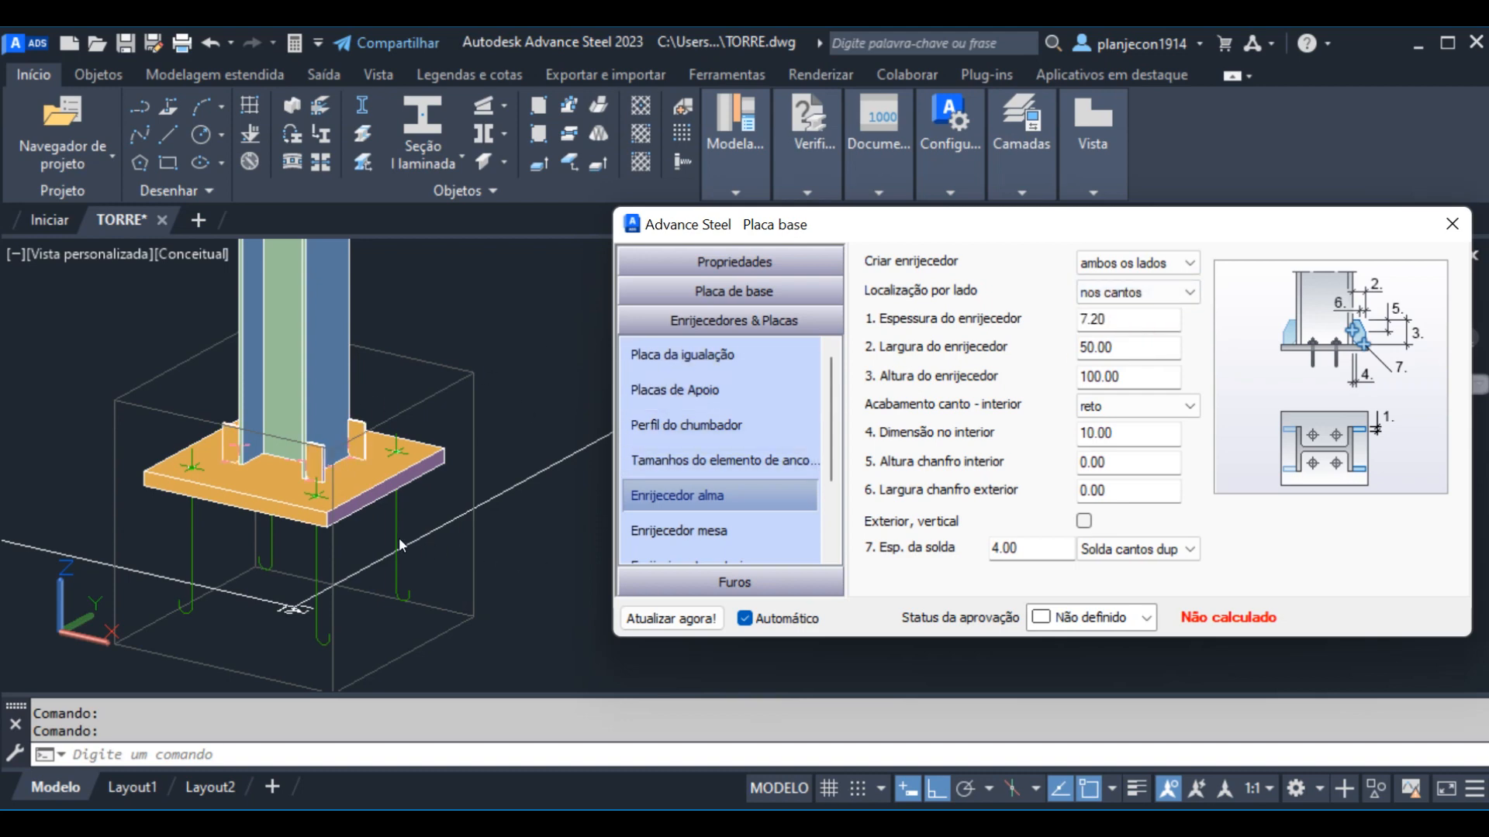
Move the base plate properties dialog clear of the stiffeners and set the web stiffener thickness to 10 mm
scroll(362, 443, "up", 3)
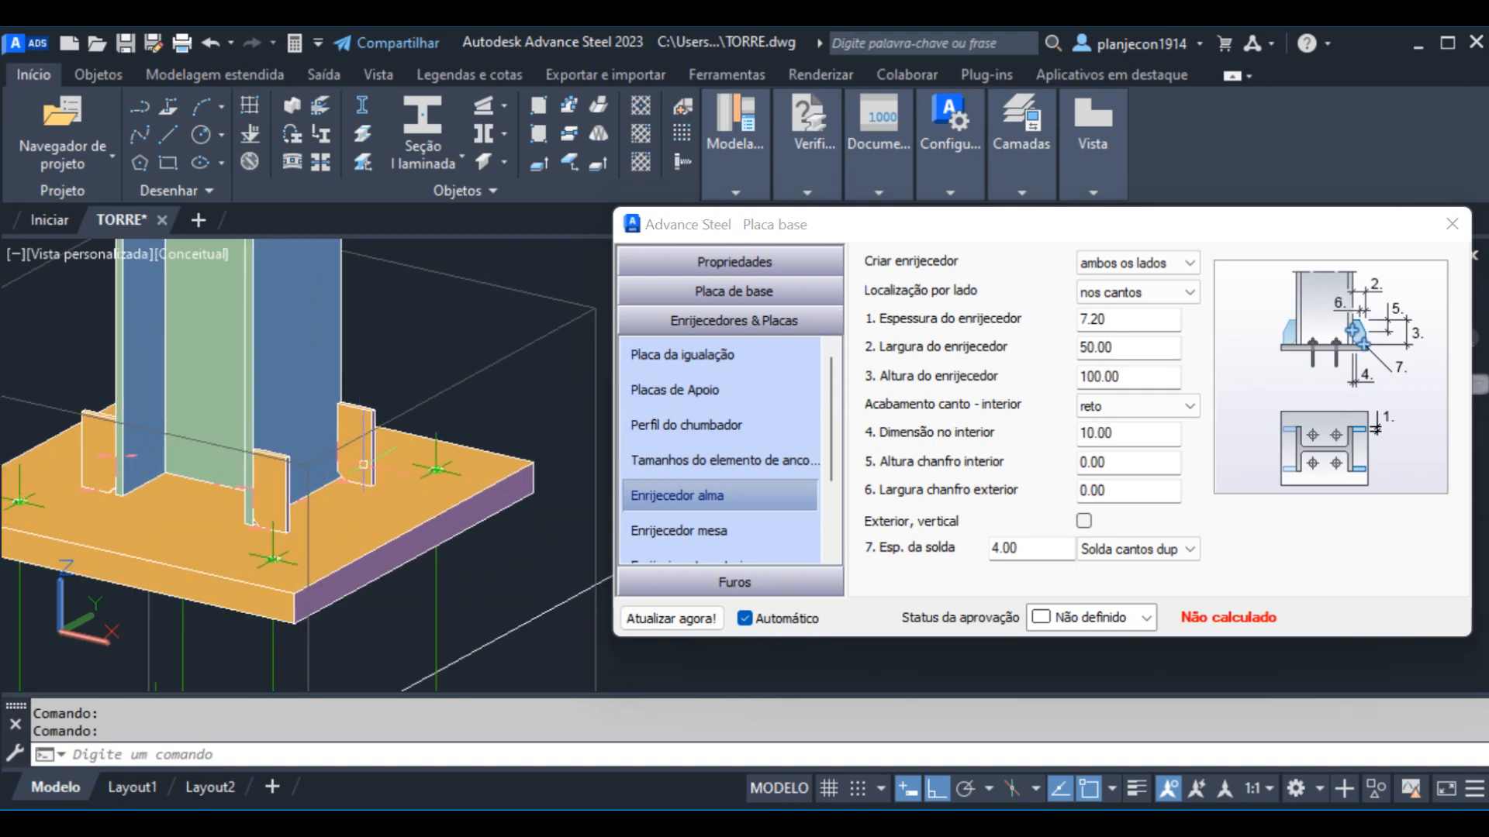
scroll(363, 463, "up", 2)
scroll(409, 494, "up", 2)
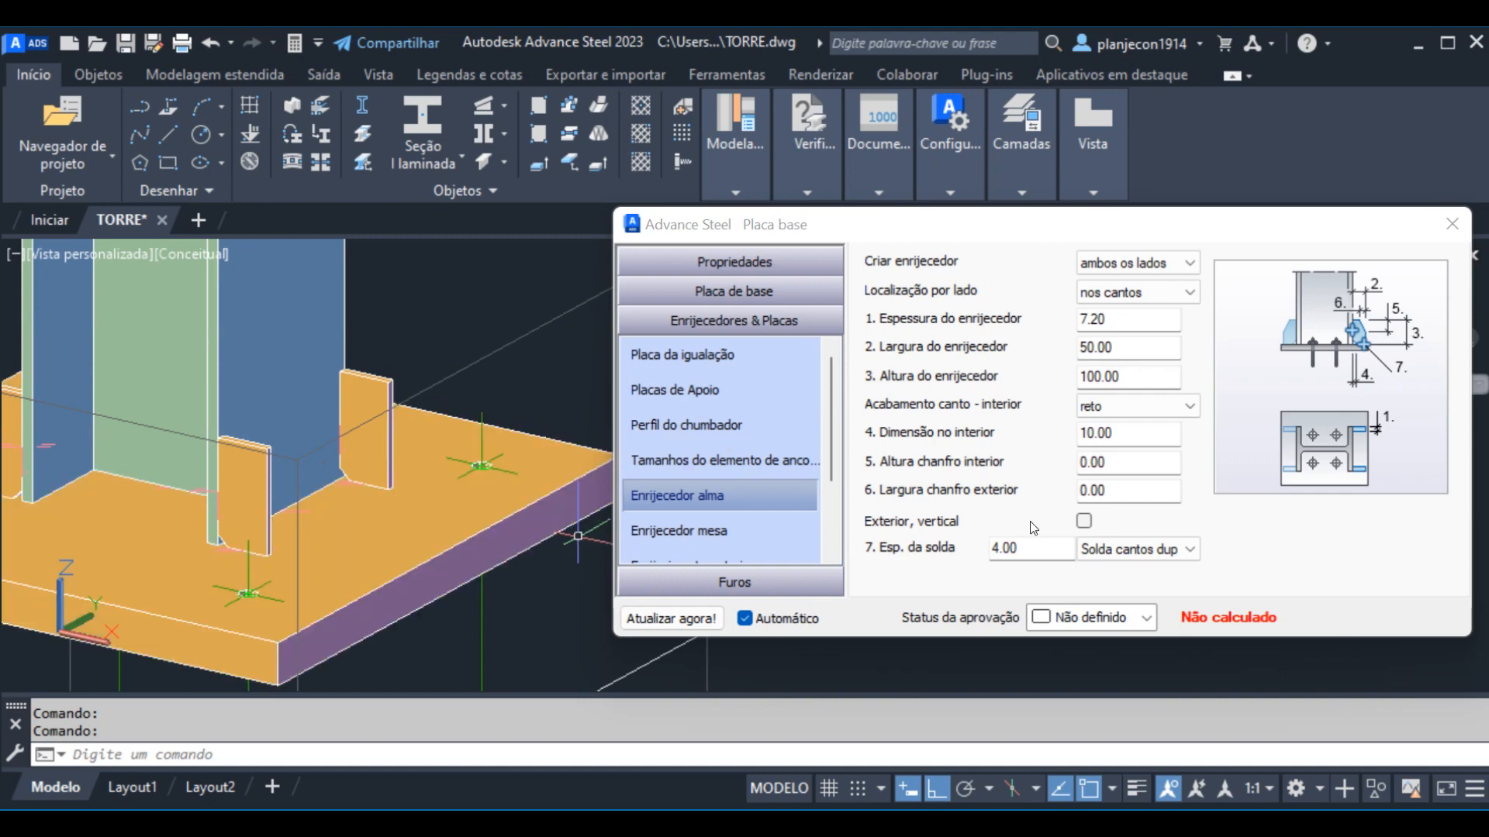
left_click_drag(1040, 219, 862, 124)
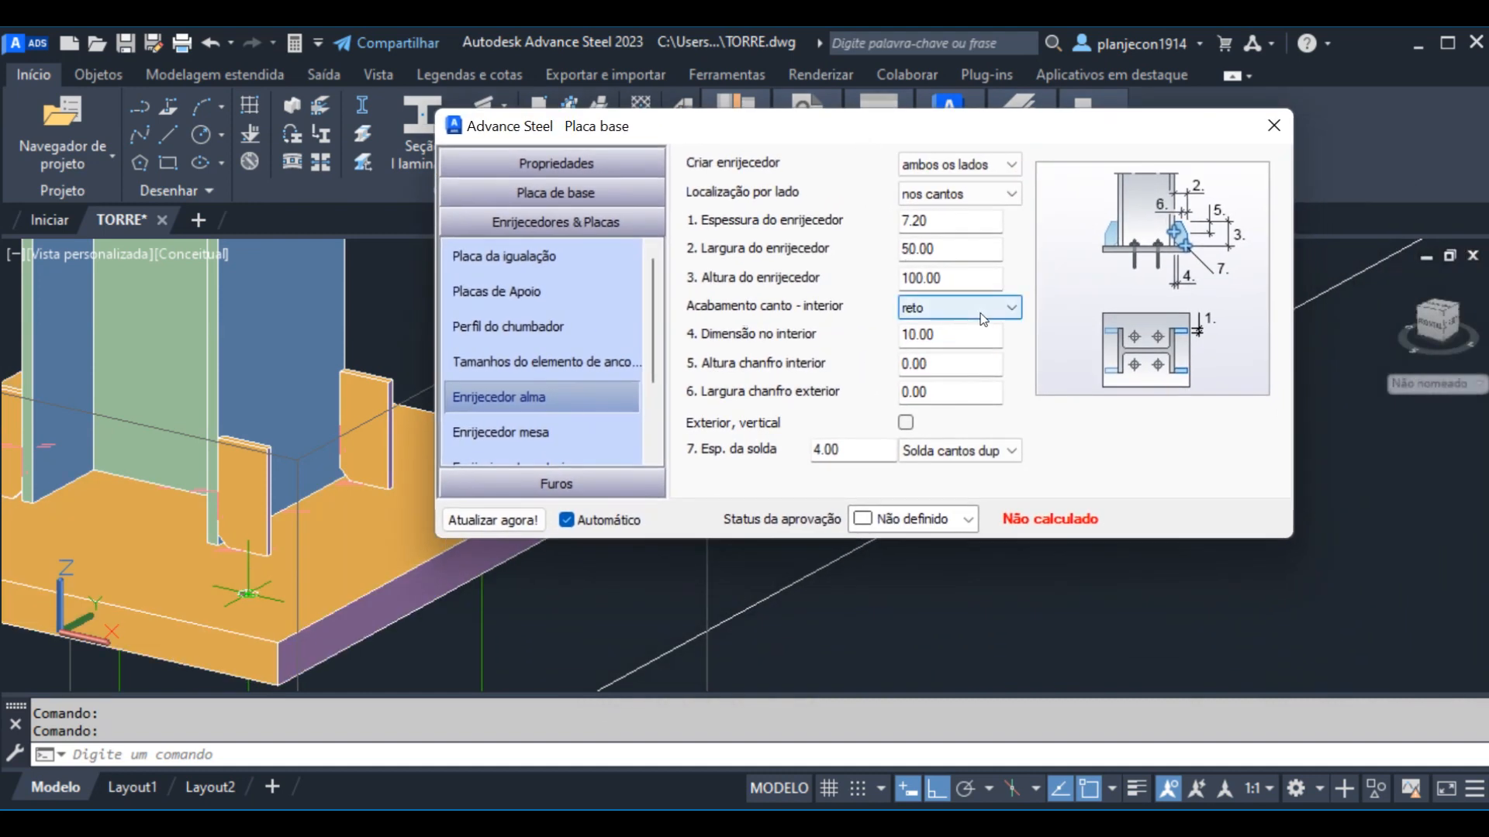
left_click_drag(937, 220, 893, 220)
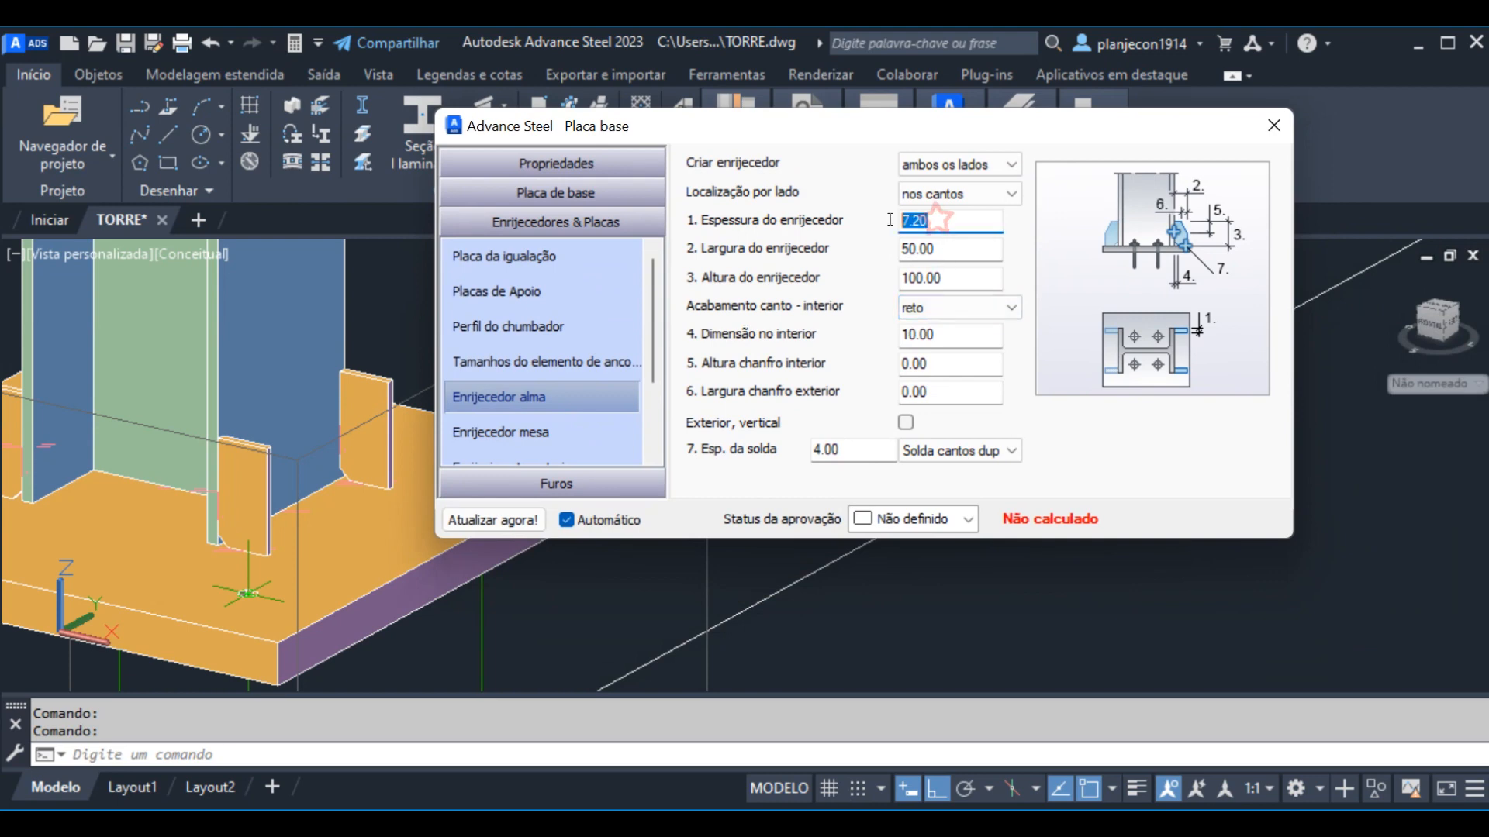
type("10")
left_click(952, 251)
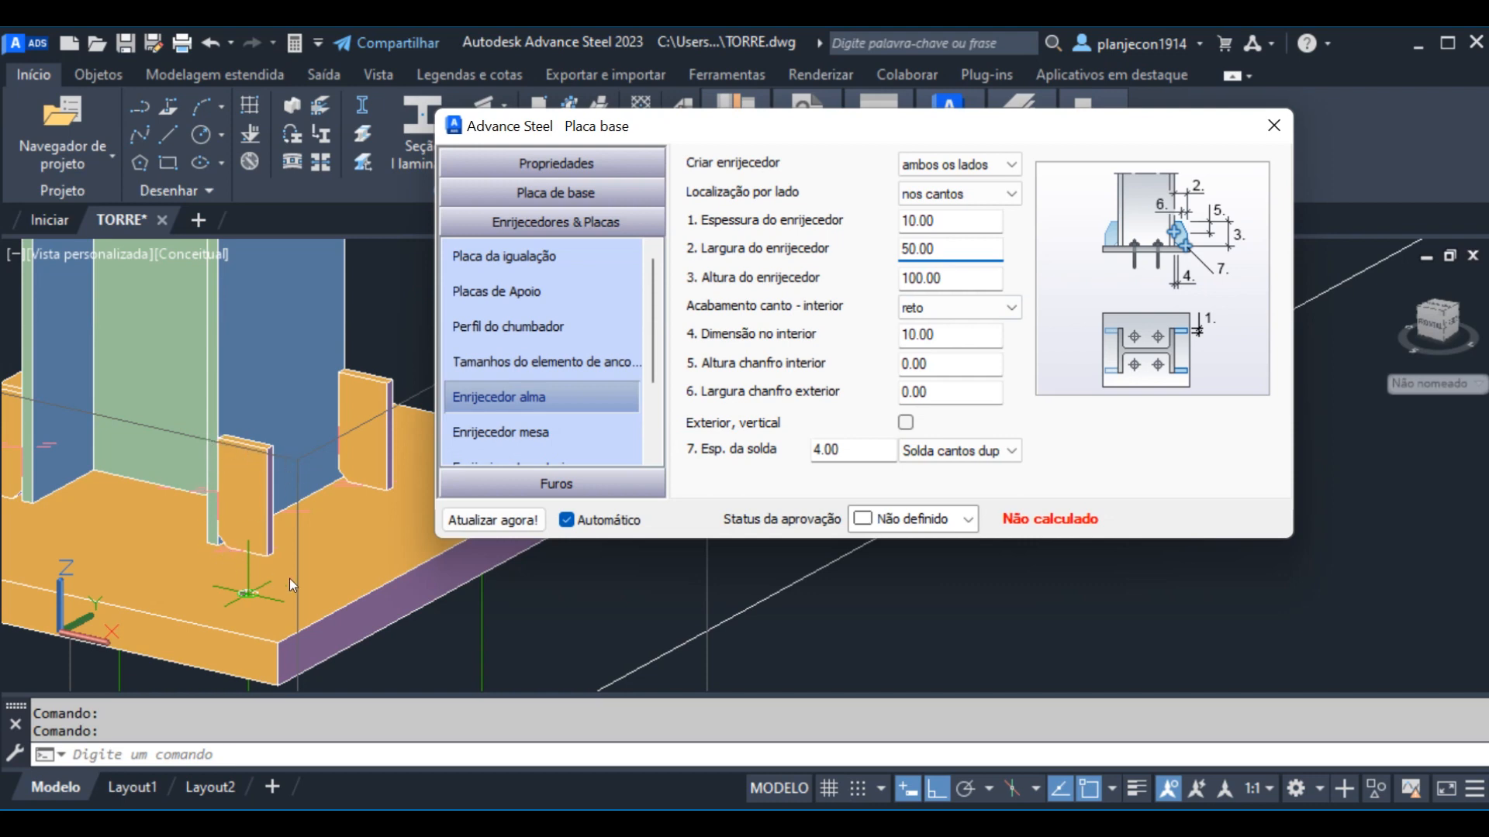
Set the web stiffeners' width to 135 mm and their height to 200 mm
left_click_drag(943, 252, 884, 256)
type("135")
left_click(956, 273)
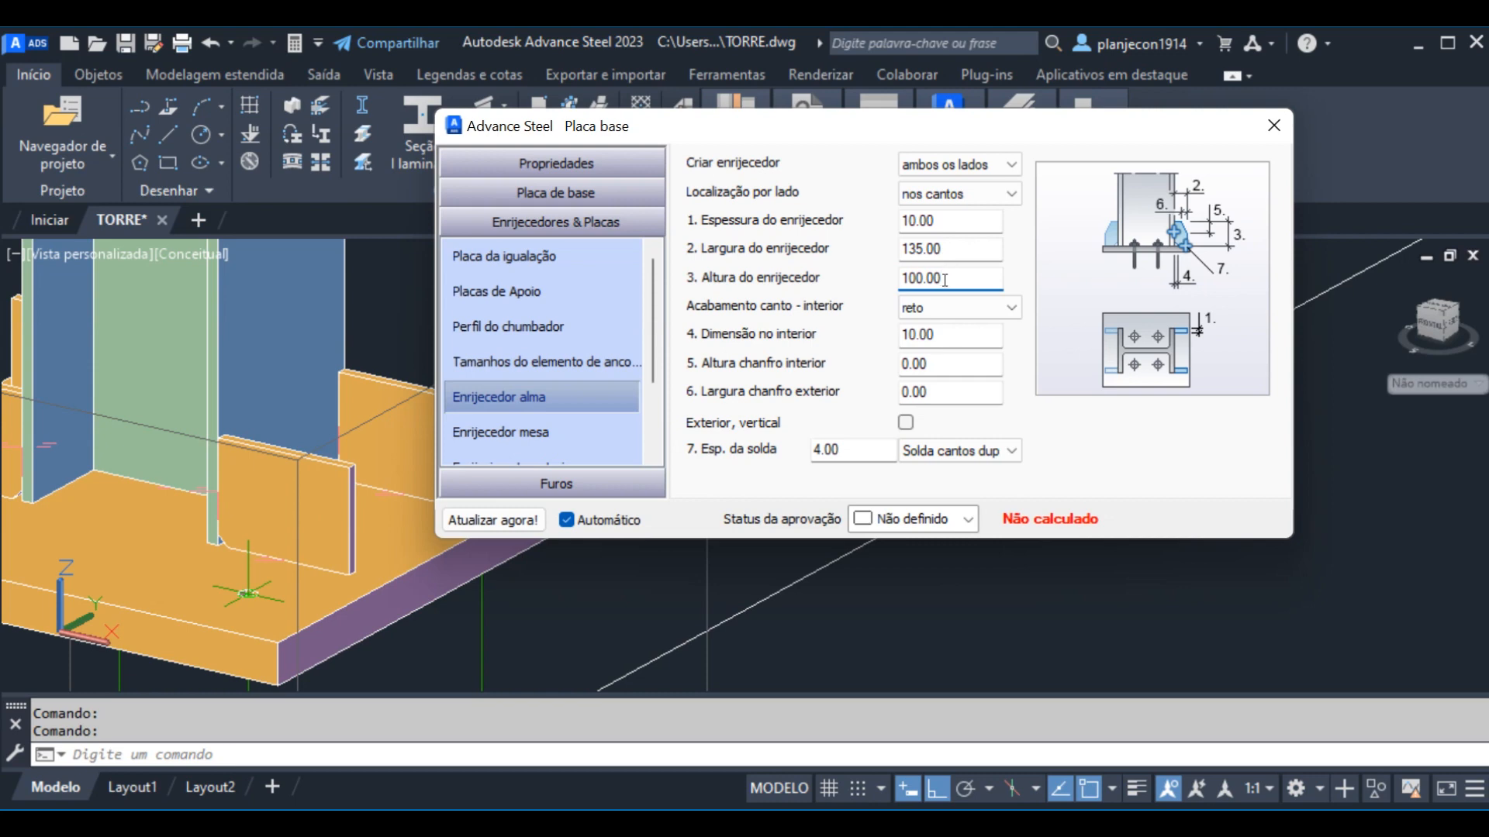
left_click_drag(945, 280, 904, 281)
type("200")
key("Return")
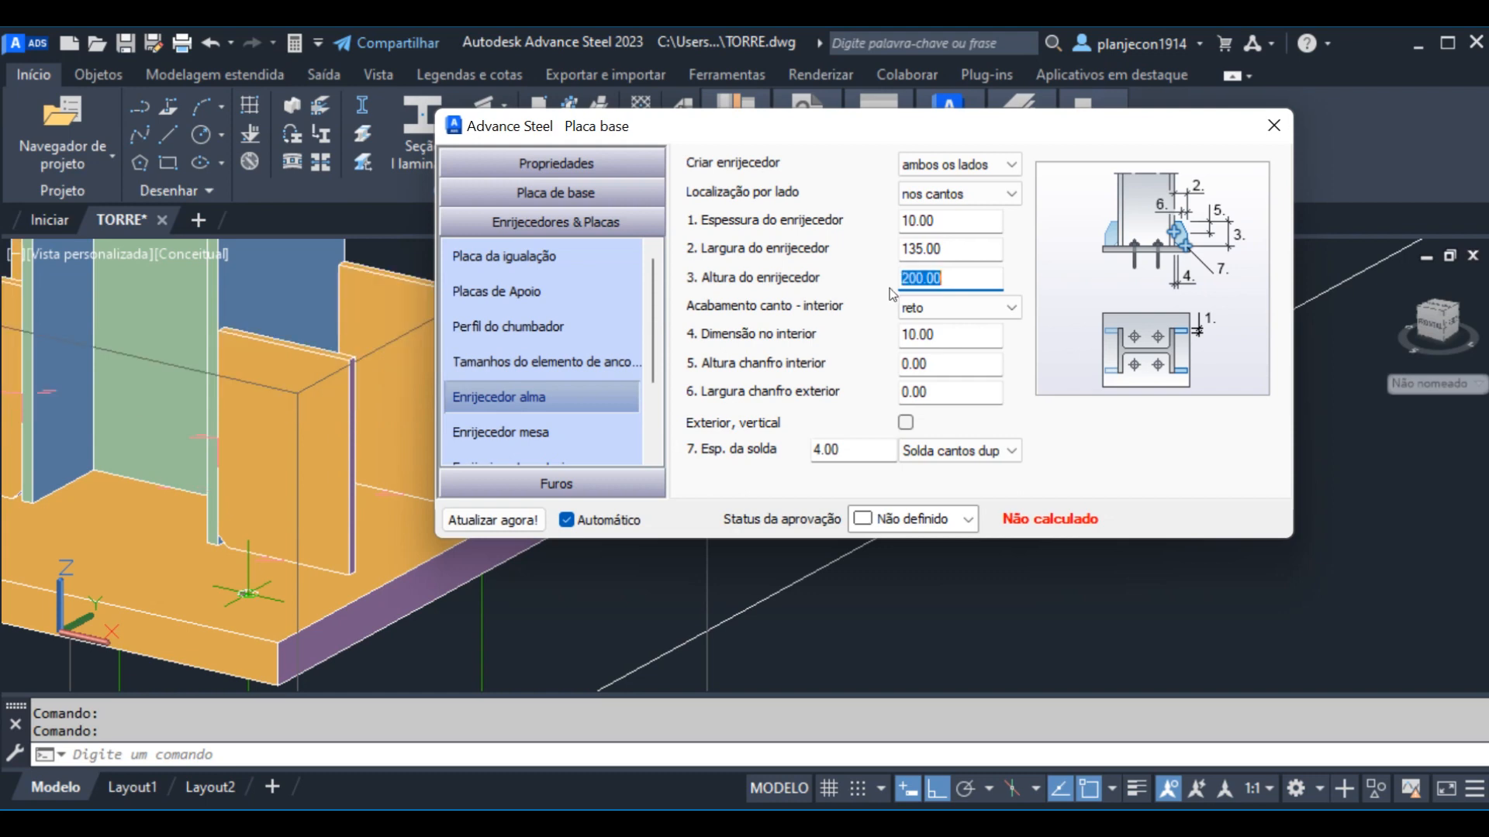
Set the web stiffeners' chamfer height (Altura chanfro interior) to 15 mm
scroll(375, 480, "down", 4)
scroll(268, 608, "up", 3)
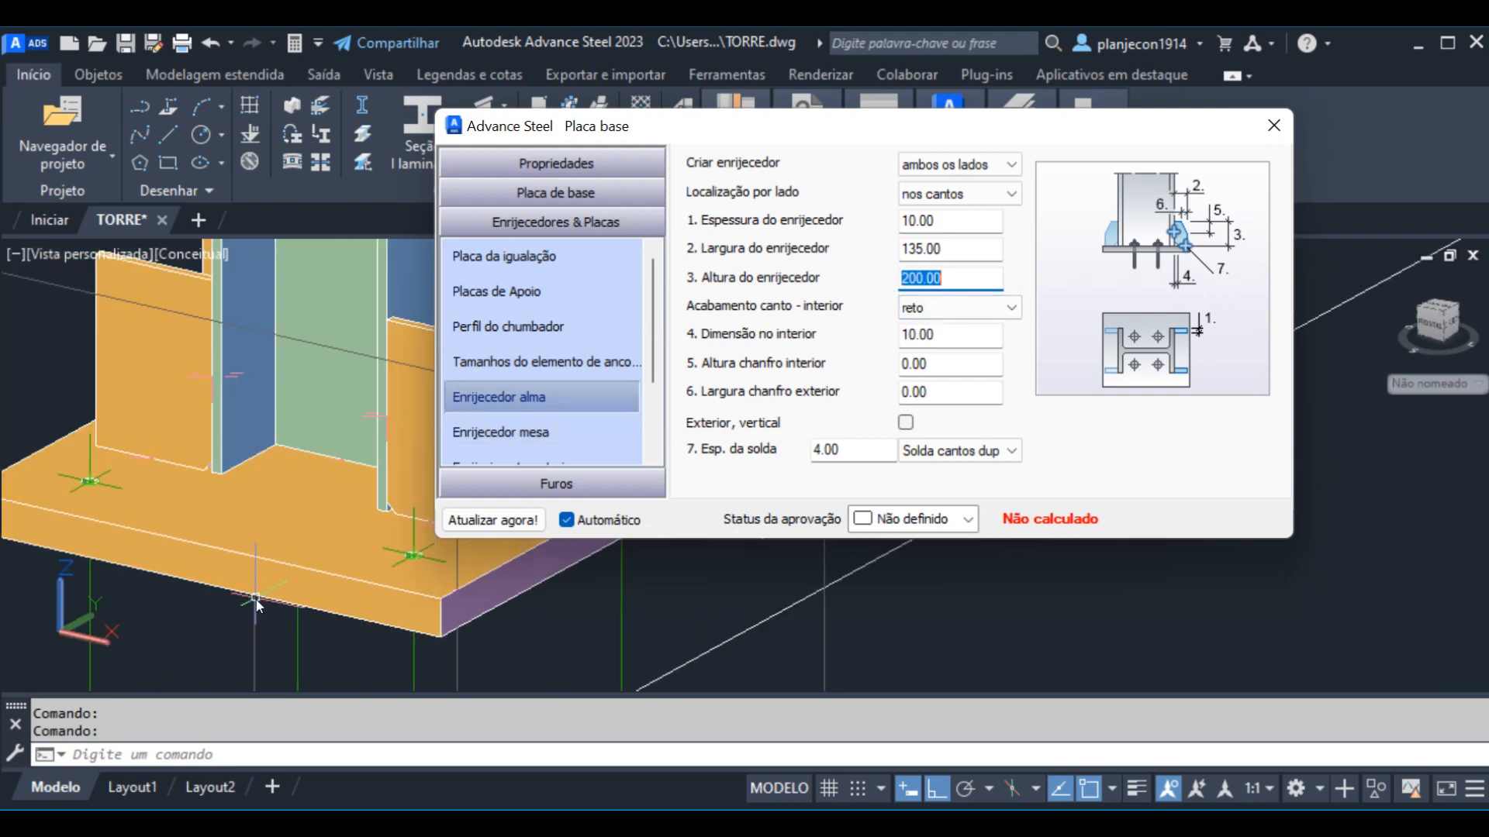
scroll(256, 599, "down", 4)
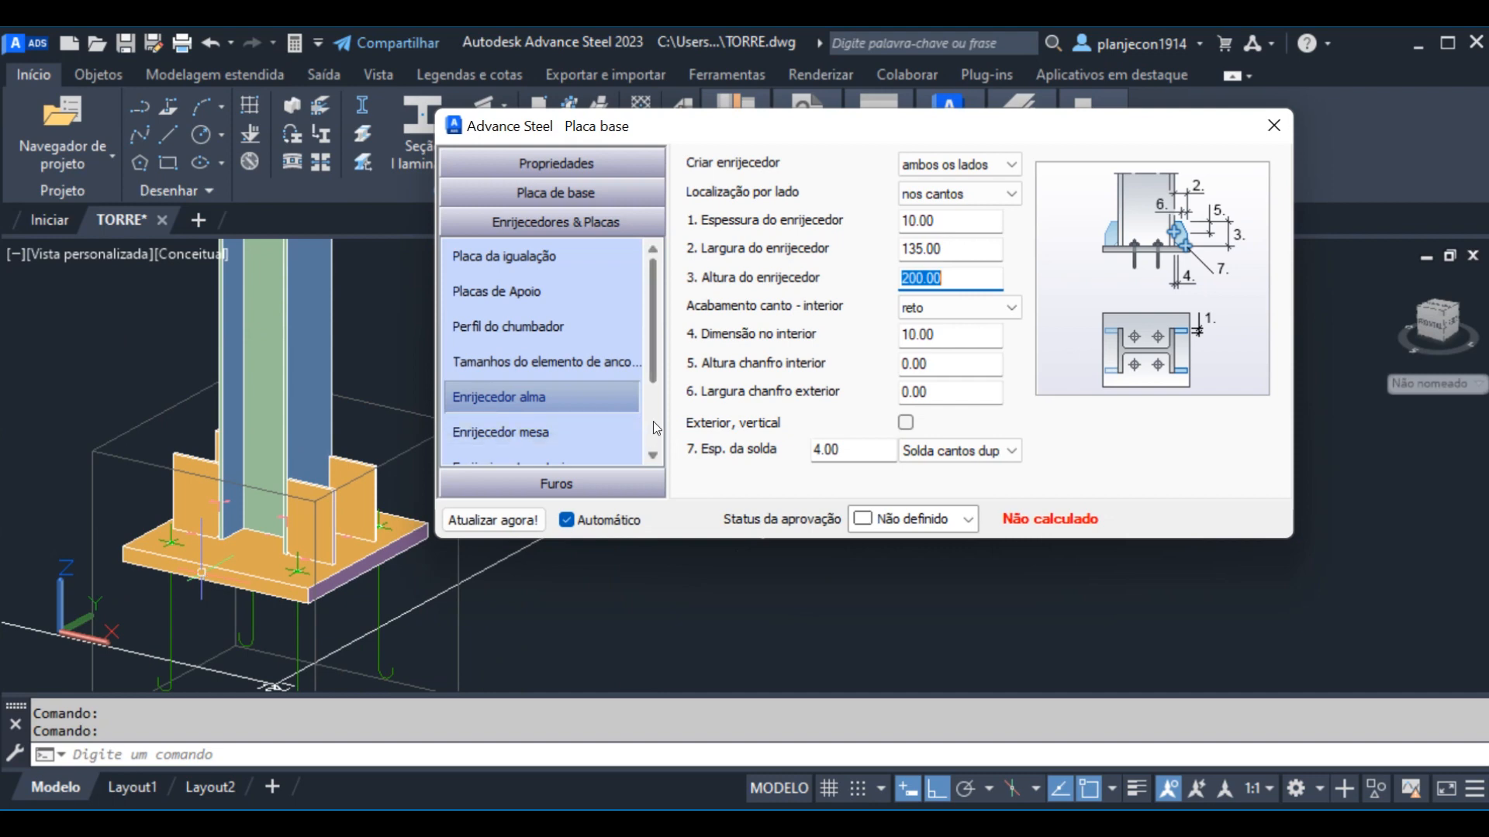
scroll(212, 550, "up", 1)
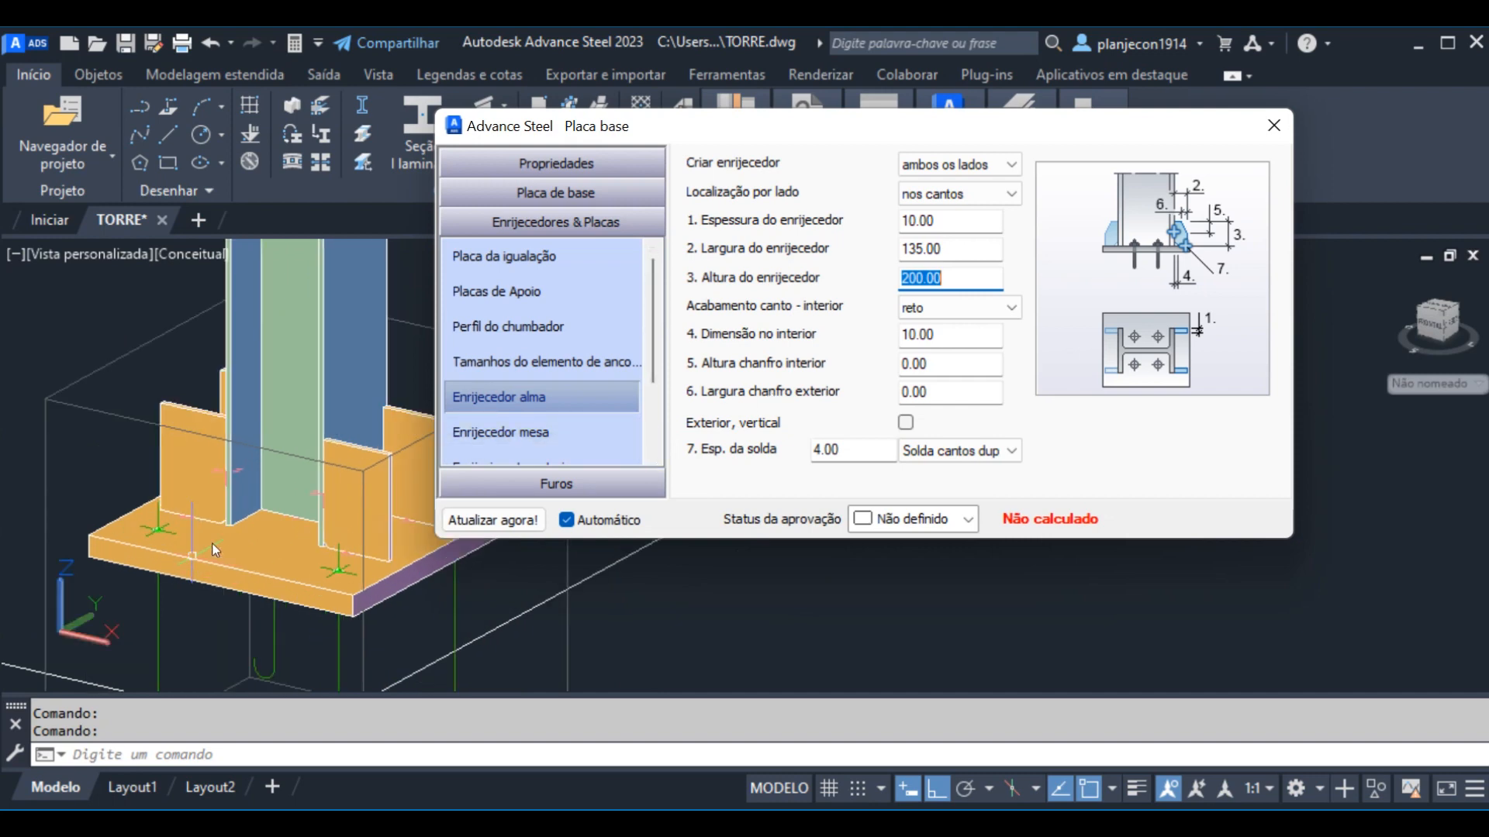
scroll(212, 551, "up", 4)
scroll(258, 450, "down", 5)
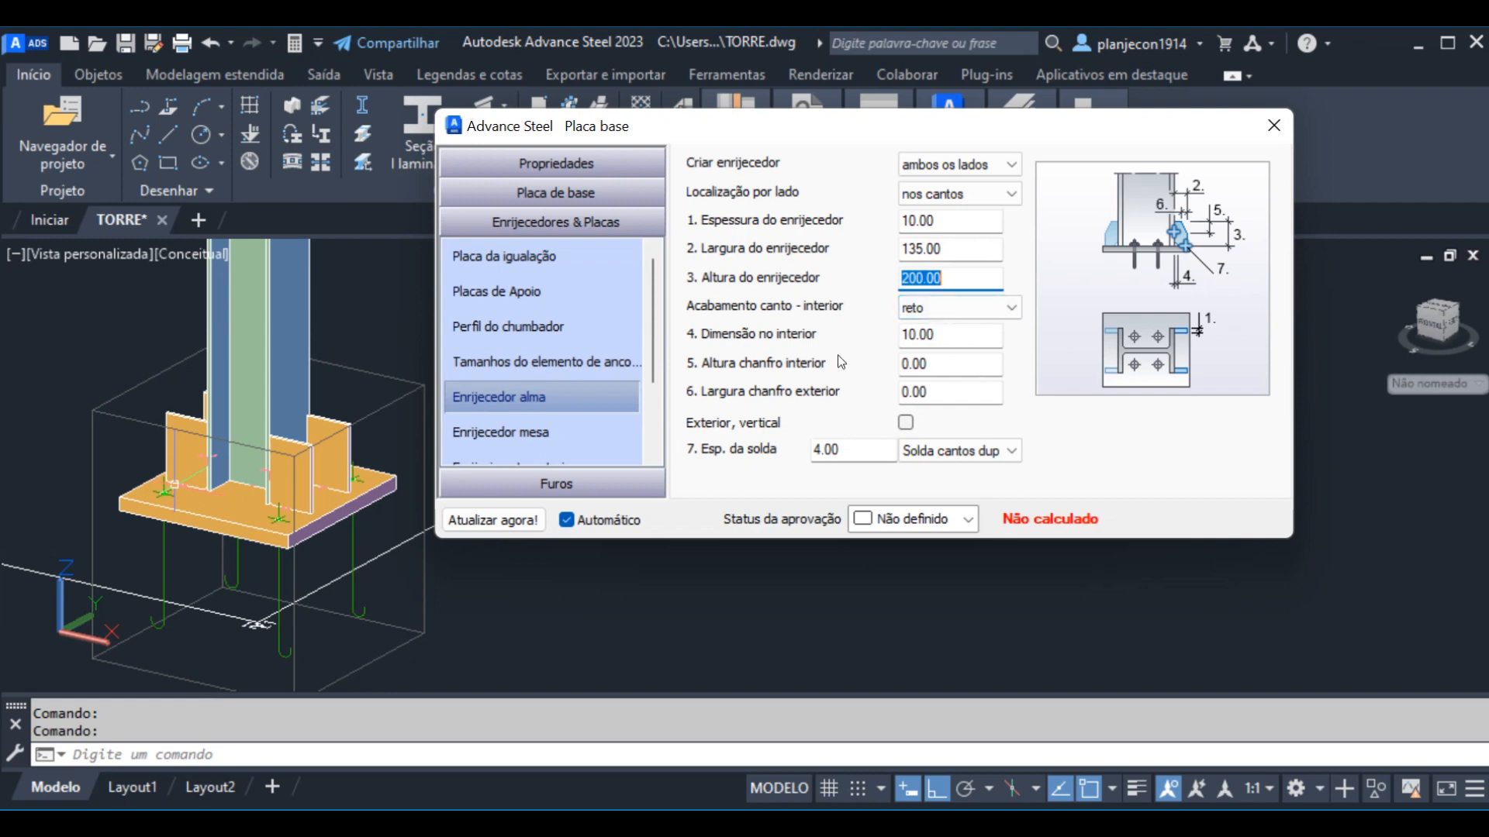
left_click(948, 363)
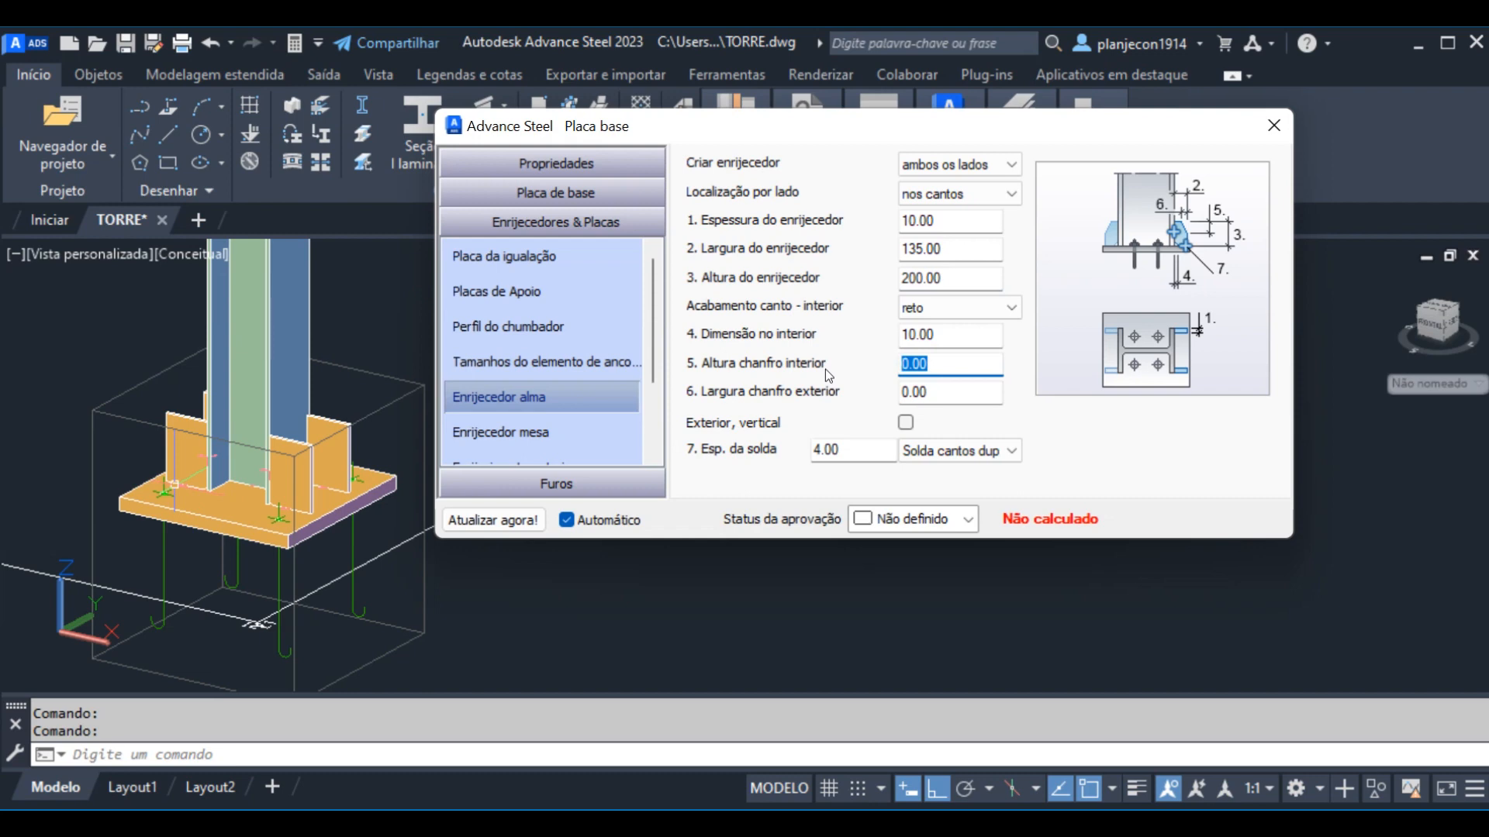
type("15")
left_click(939, 390)
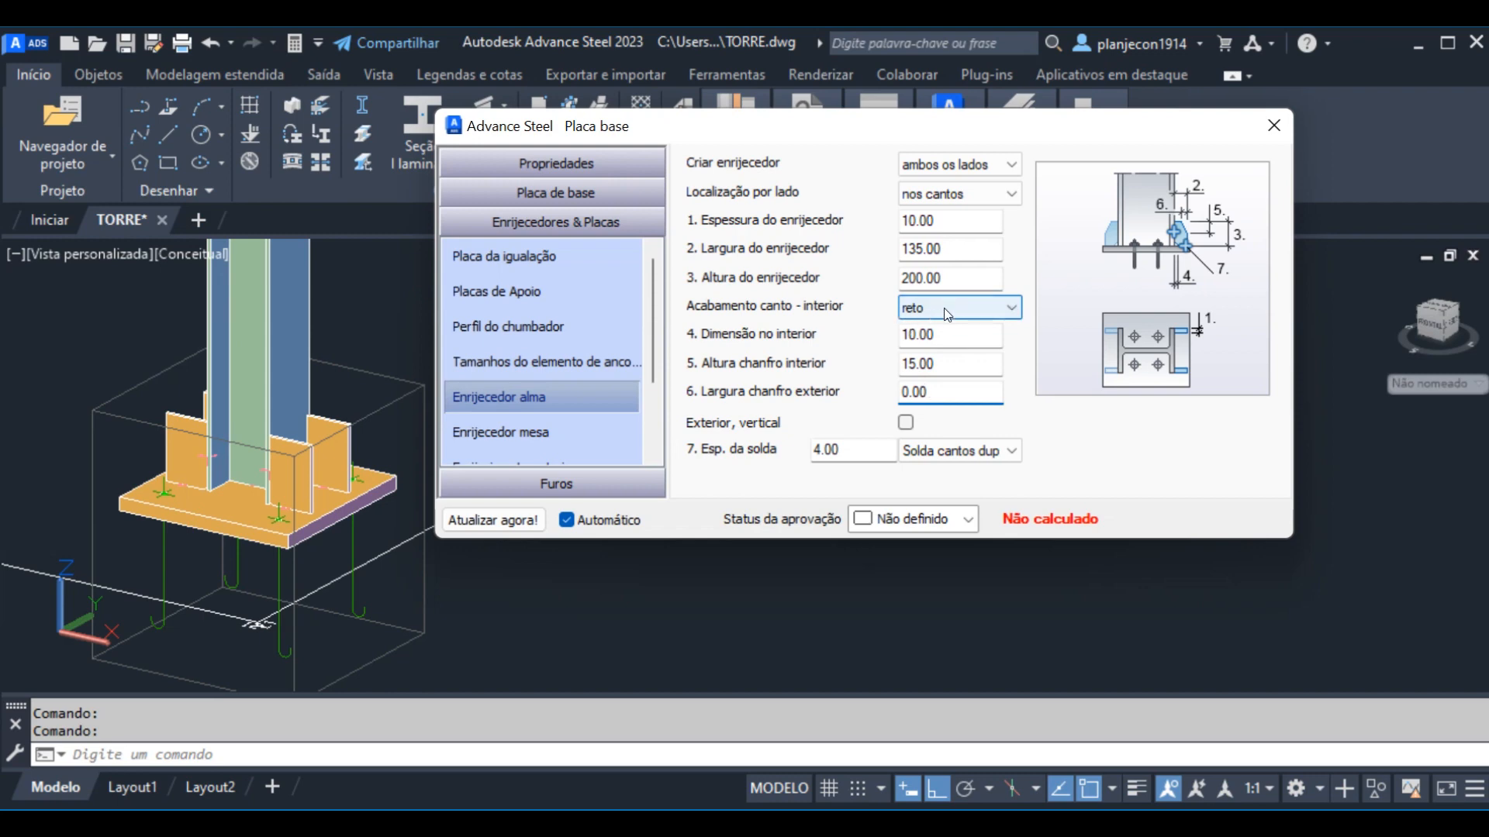
Keep the web stiffeners' inner corner finish straight (reto) and set their inner dimension (Dimensão no interior) to 15 mm
left_click(1012, 309)
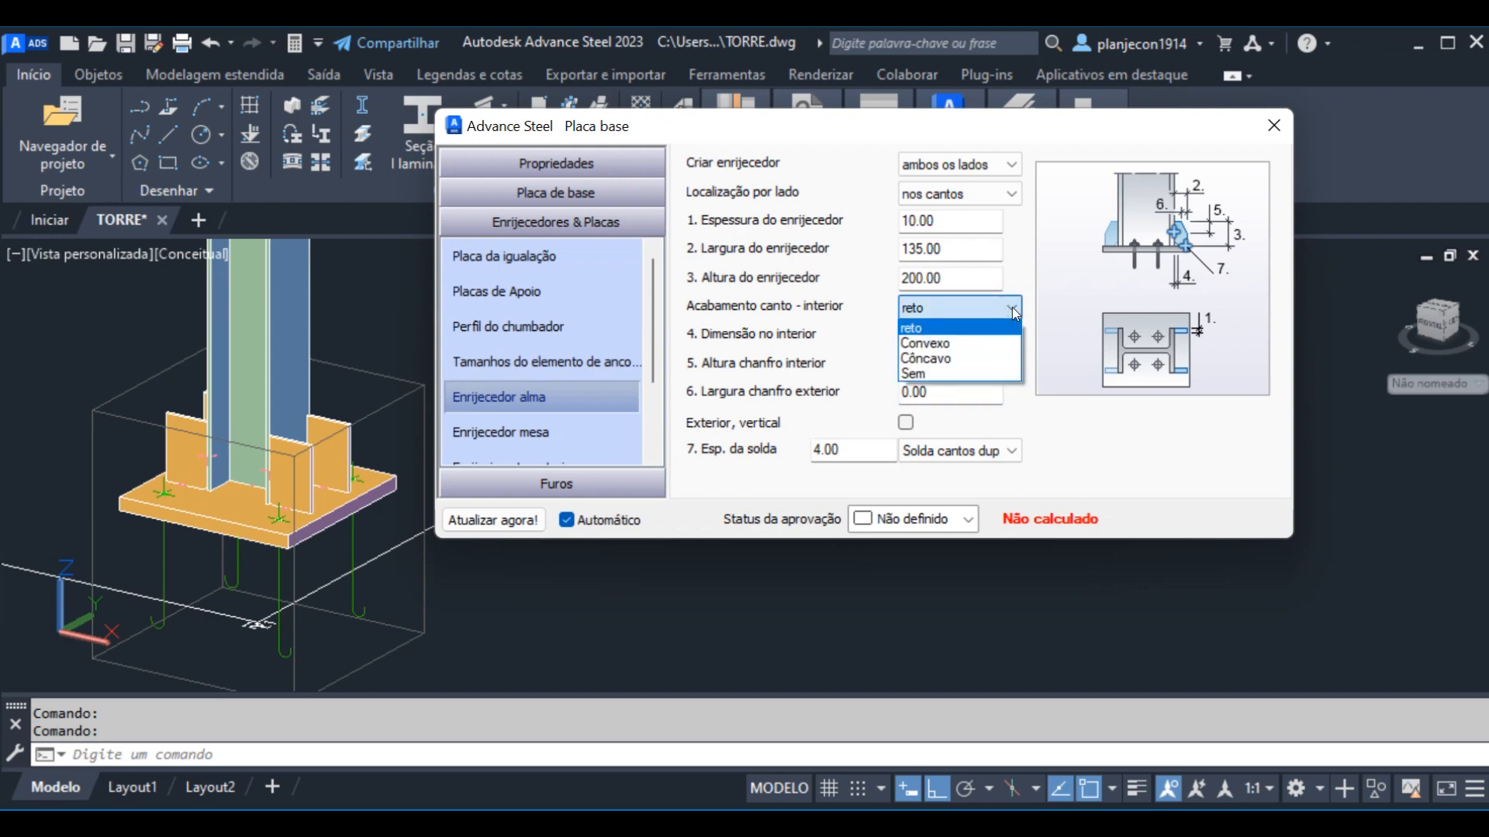
left_click(1012, 307)
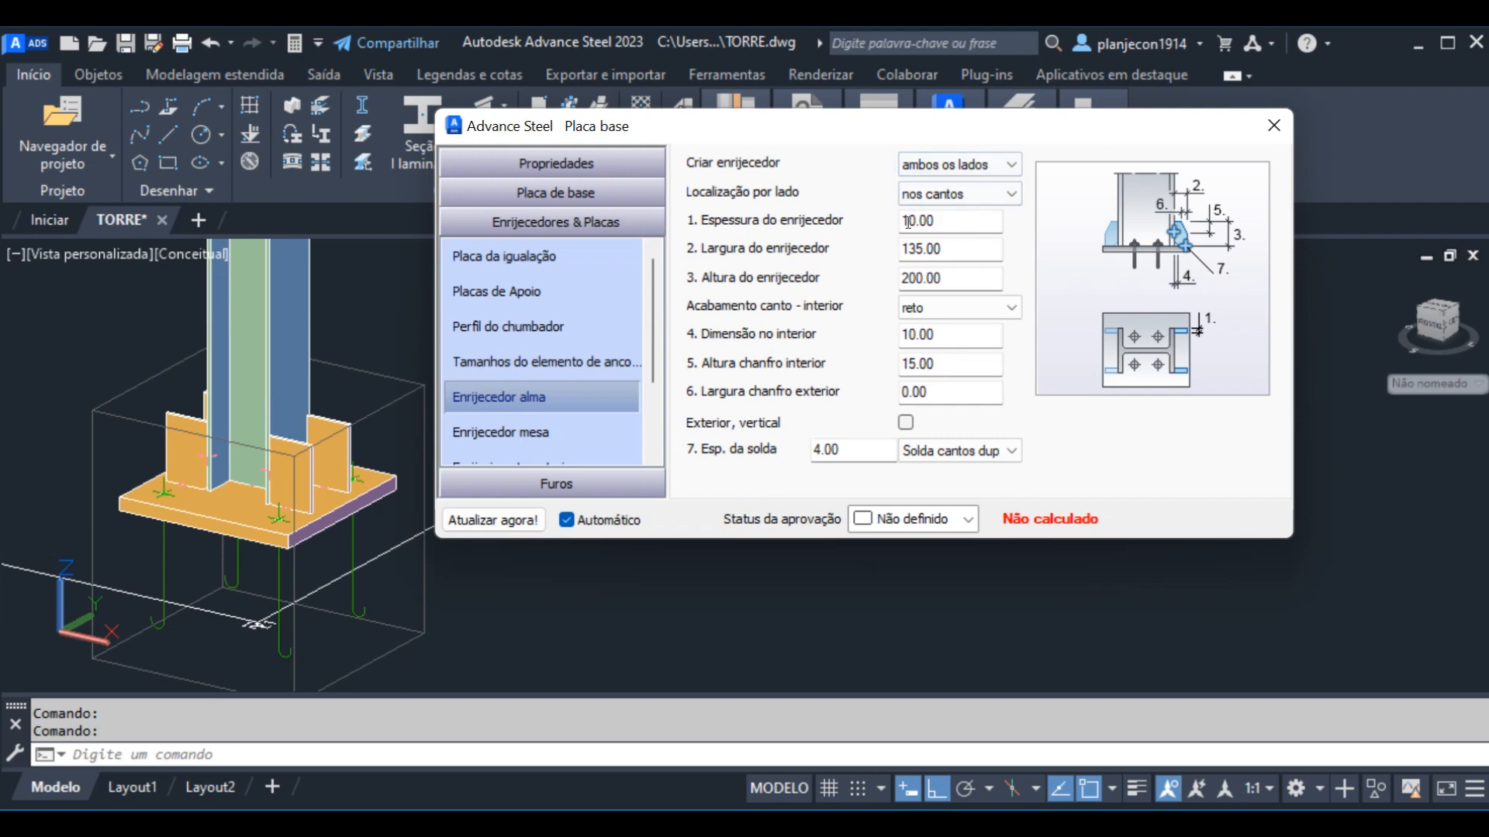
left_click(1010, 310)
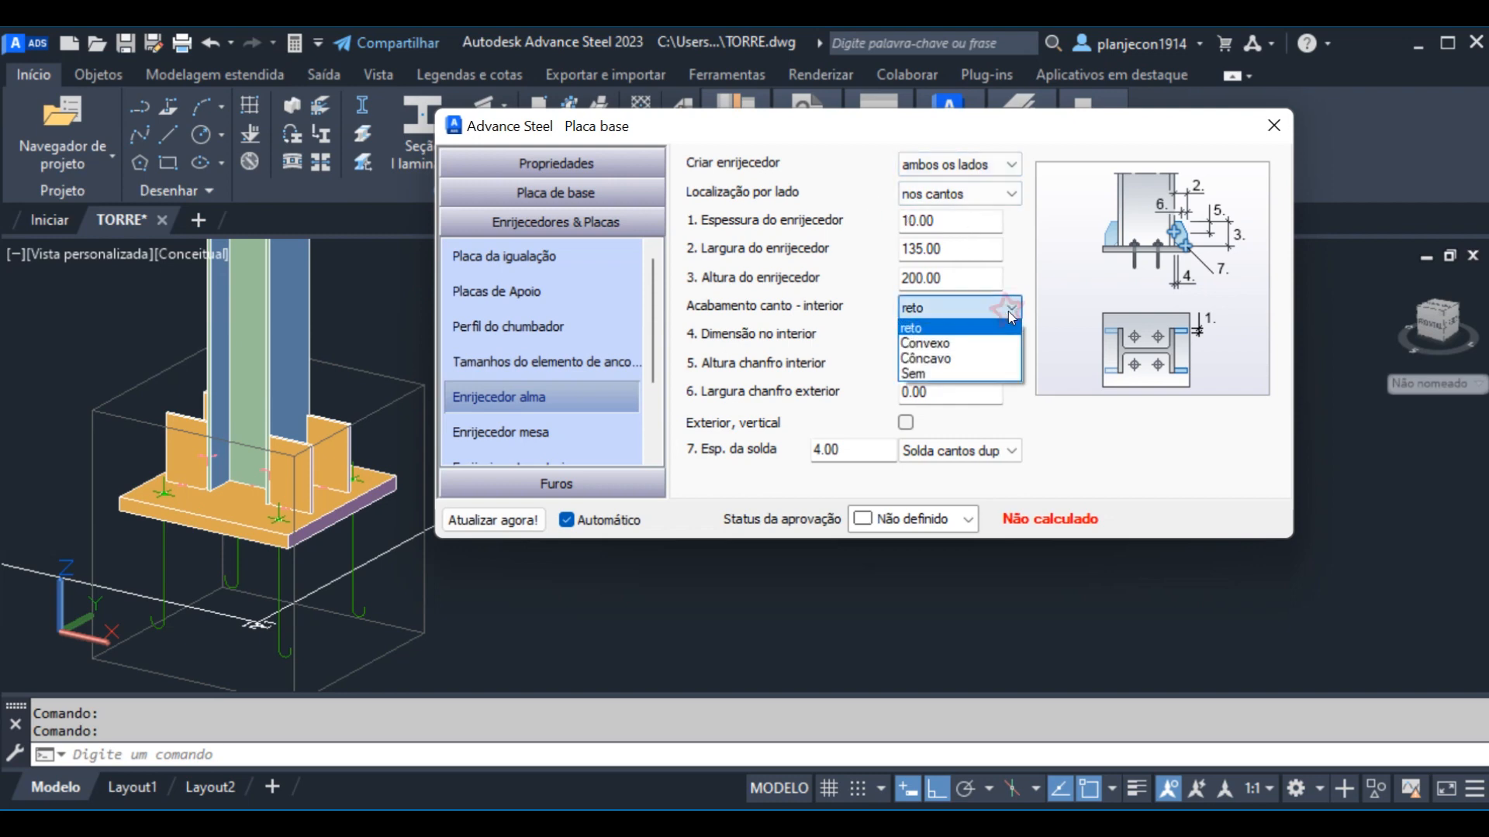
left_click(1010, 310)
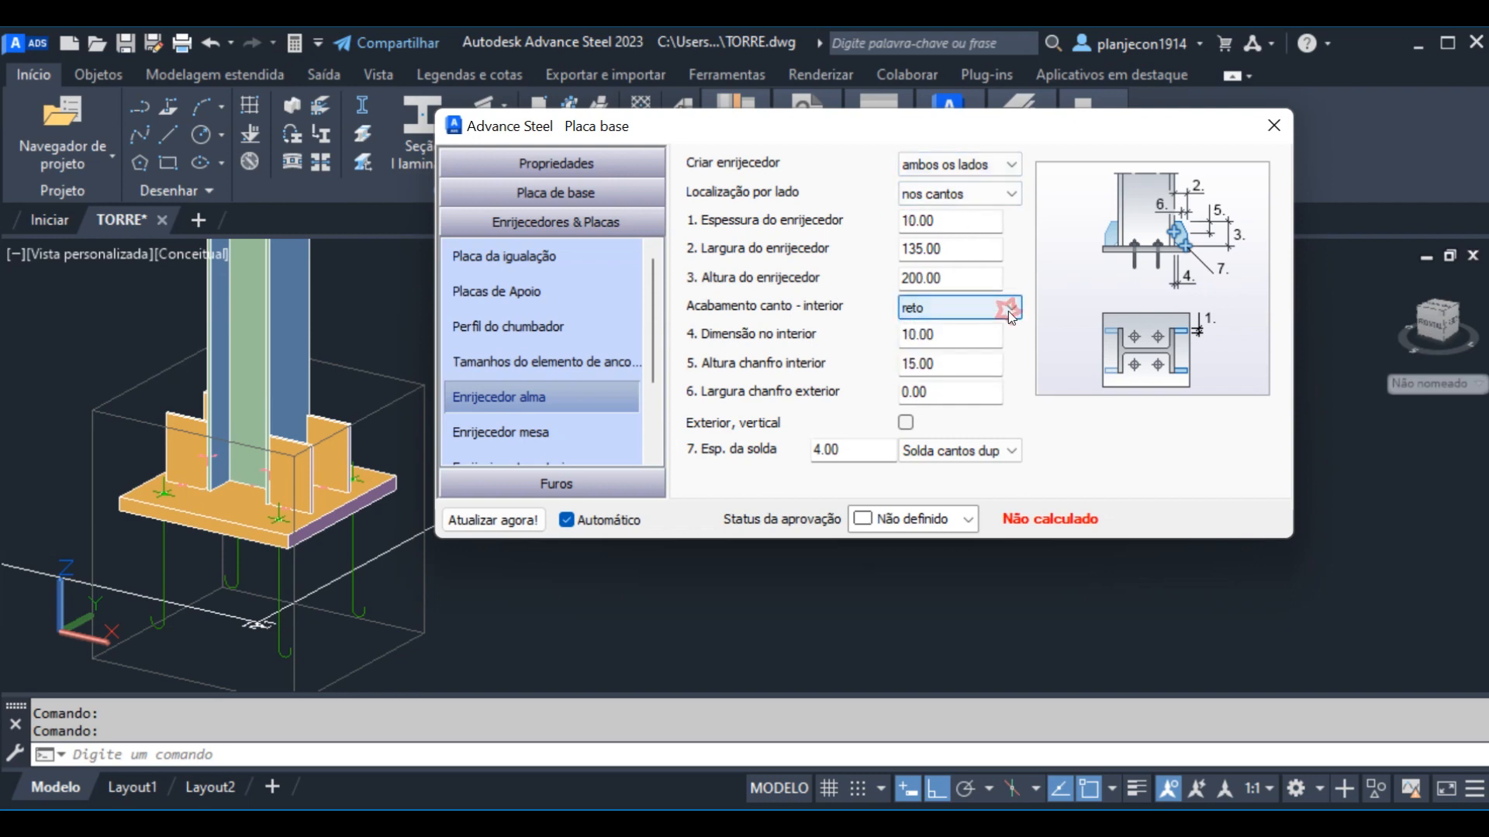
double_click(944, 335)
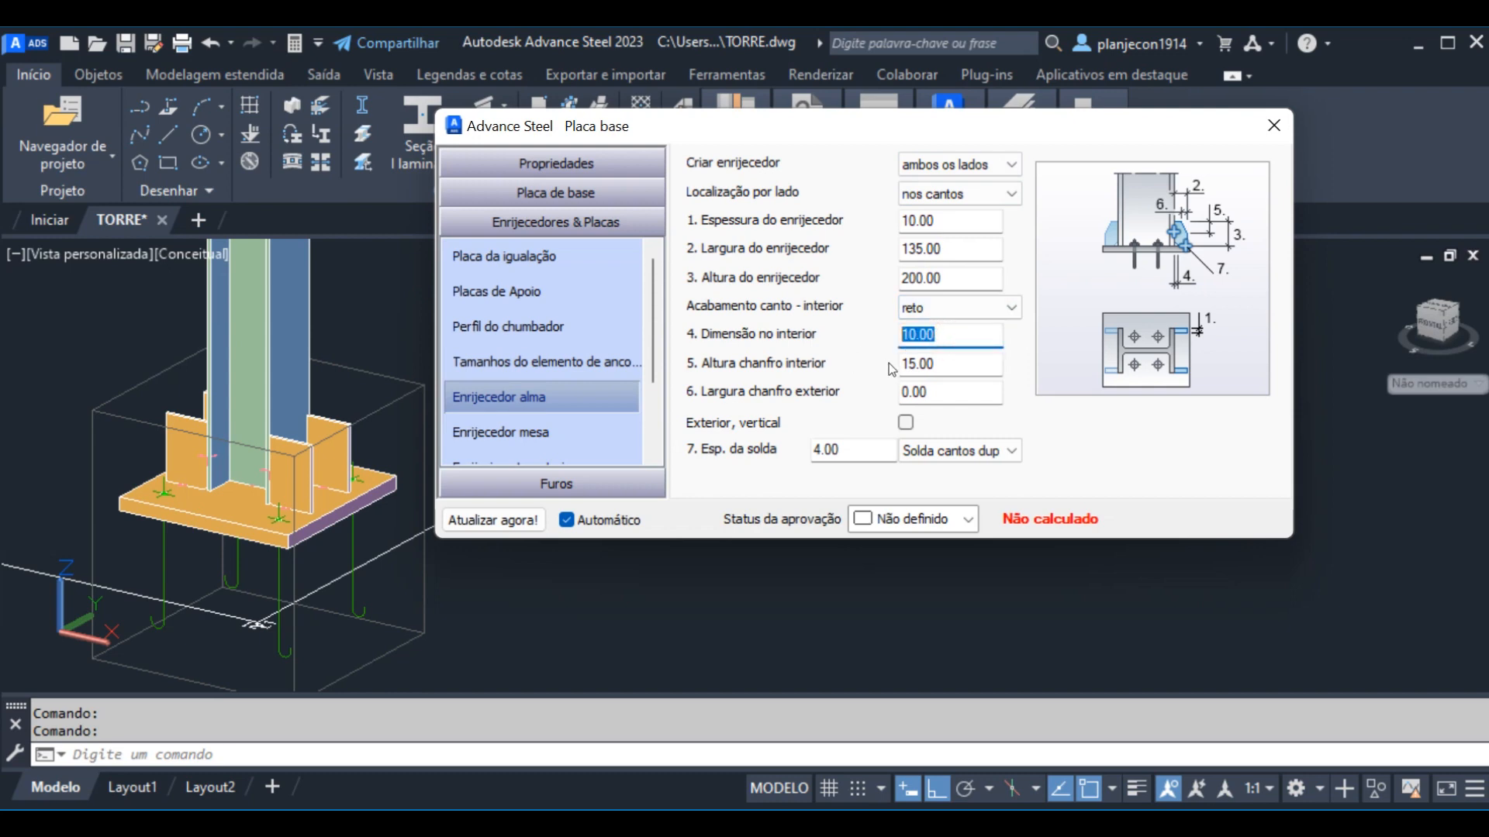
type("15")
left_click(949, 361)
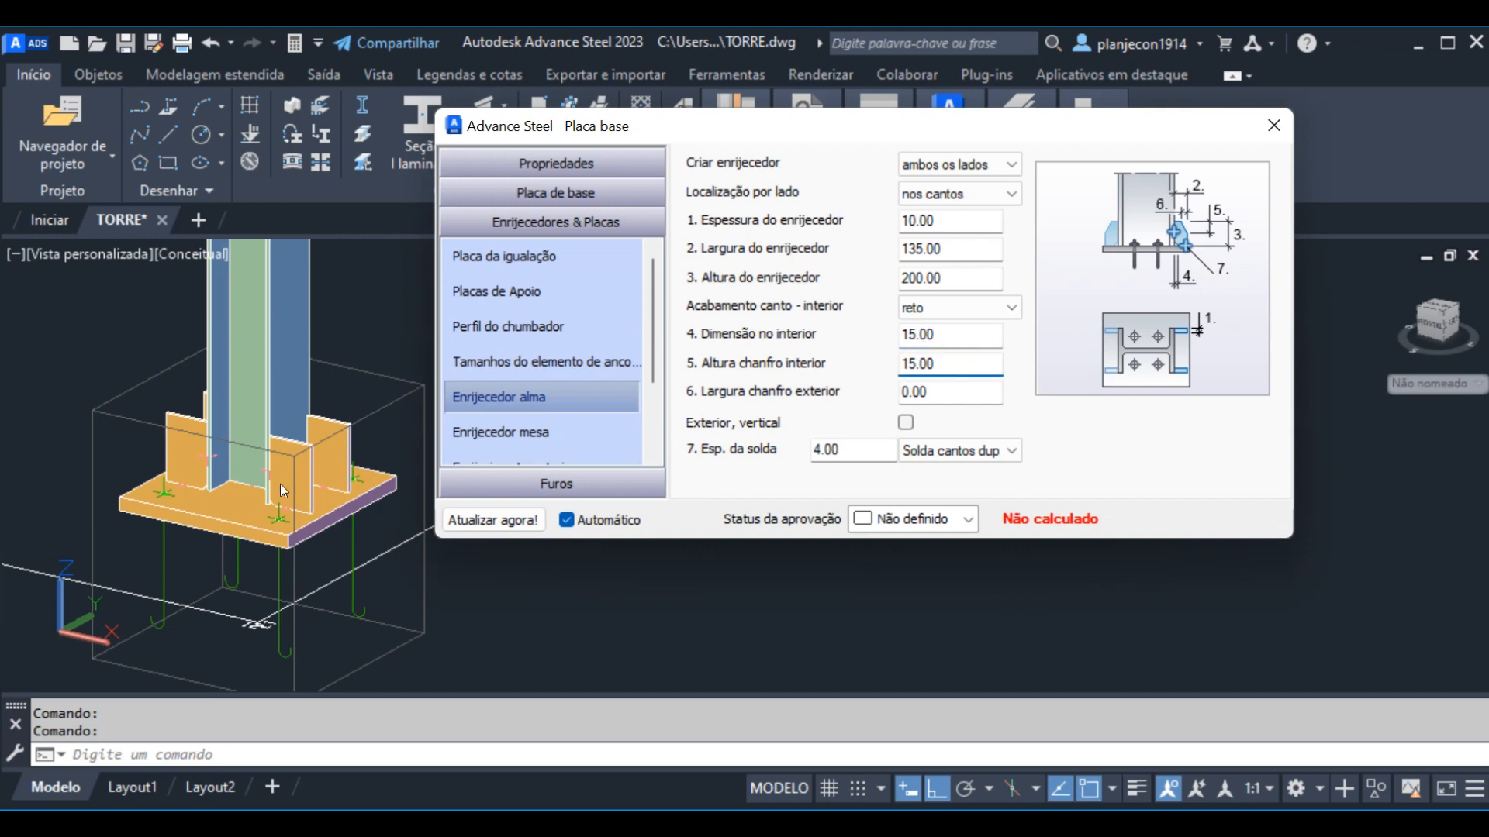
Set the web stiffeners' chamfer height (Altura chanfro interior) to 135 mm and chamfer width (Largura chanfro exterior) to 85 mm
scroll(233, 481, "up", 8)
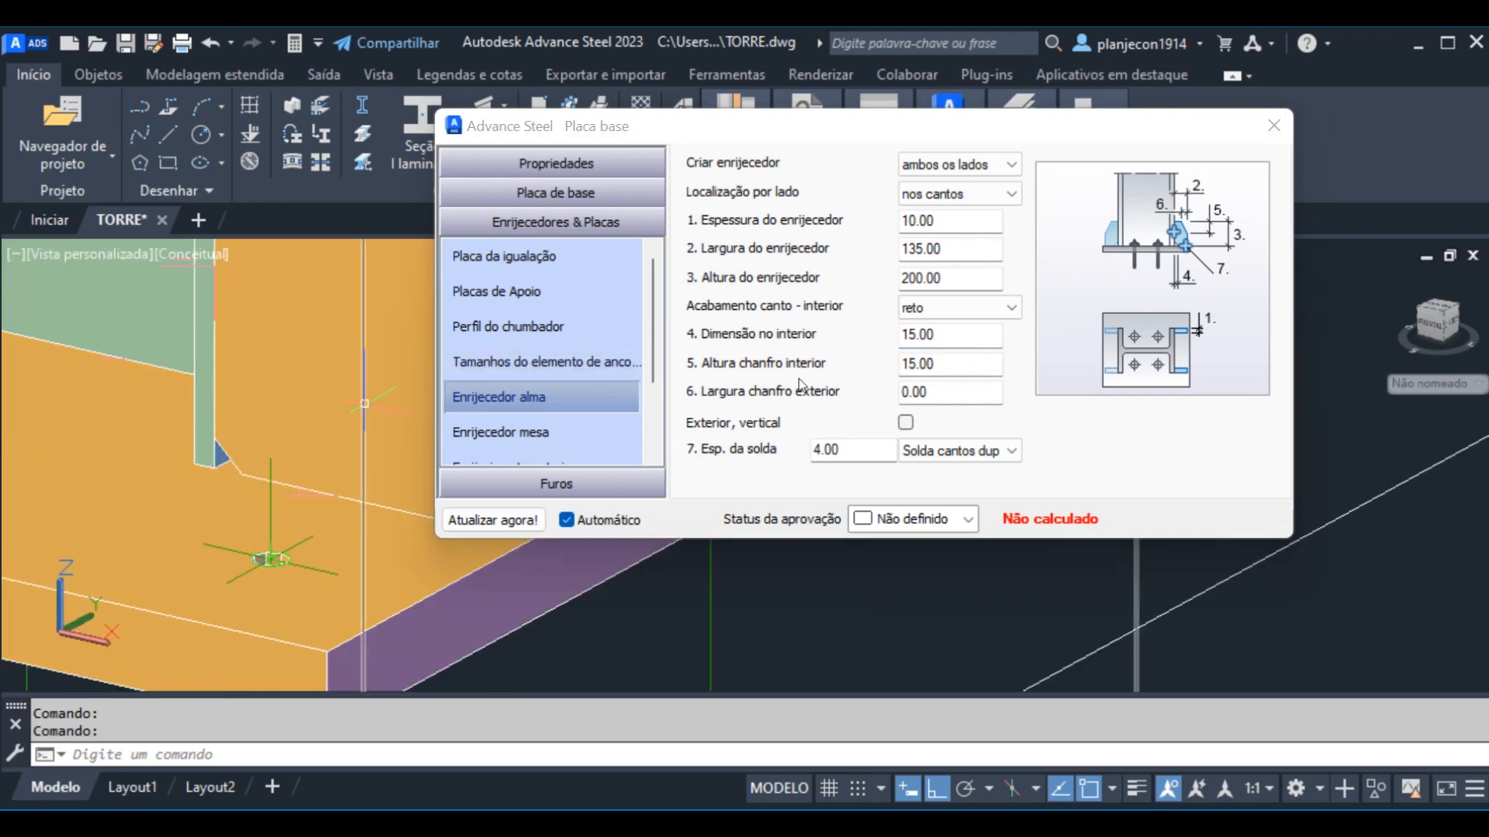
left_click(945, 334)
left_click(944, 362)
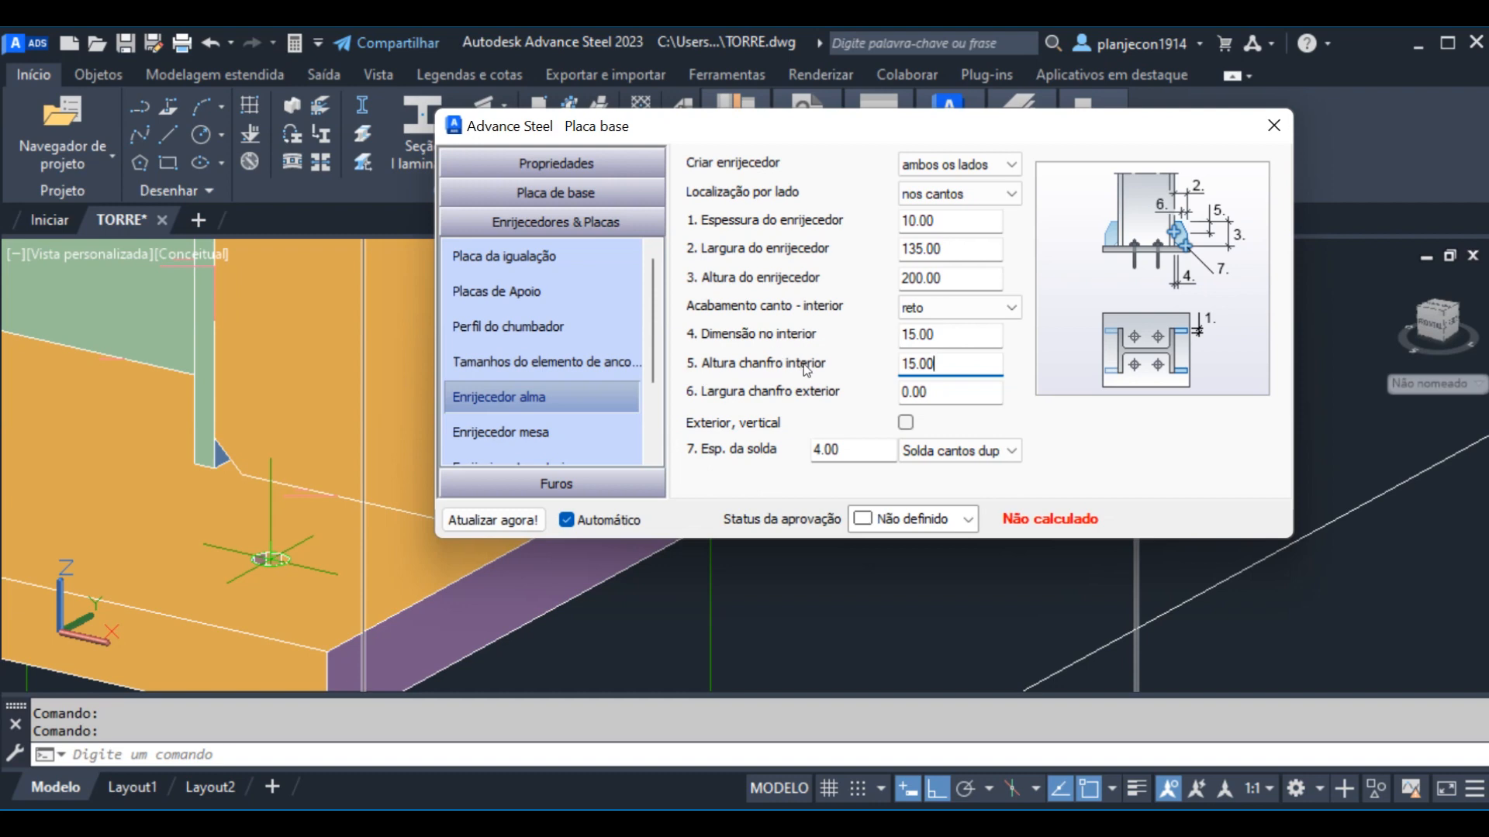
scroll(164, 563, "down", 4)
double_click(956, 365)
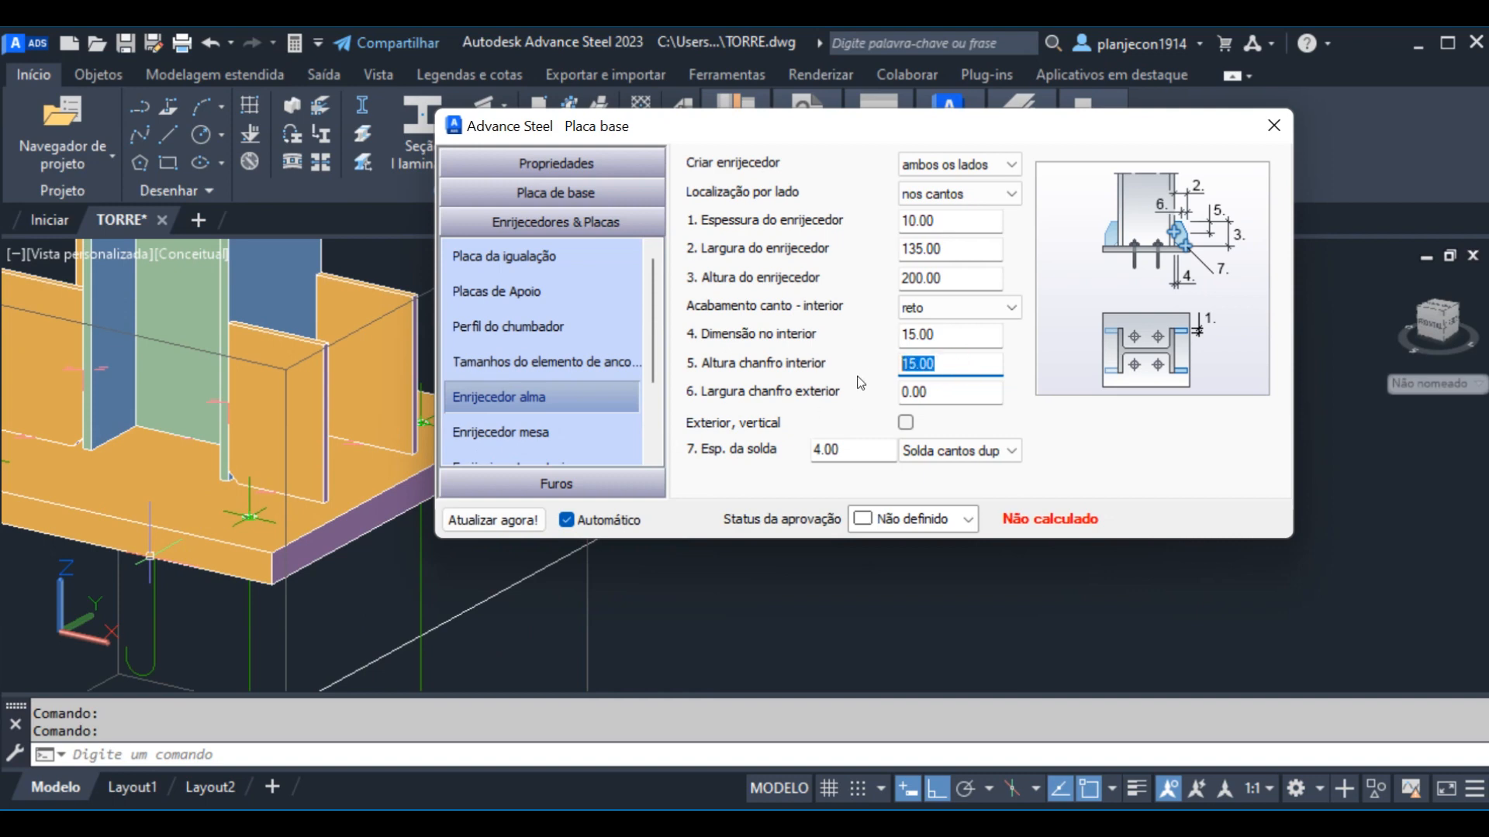
type("135")
key("Return")
left_click(930, 392)
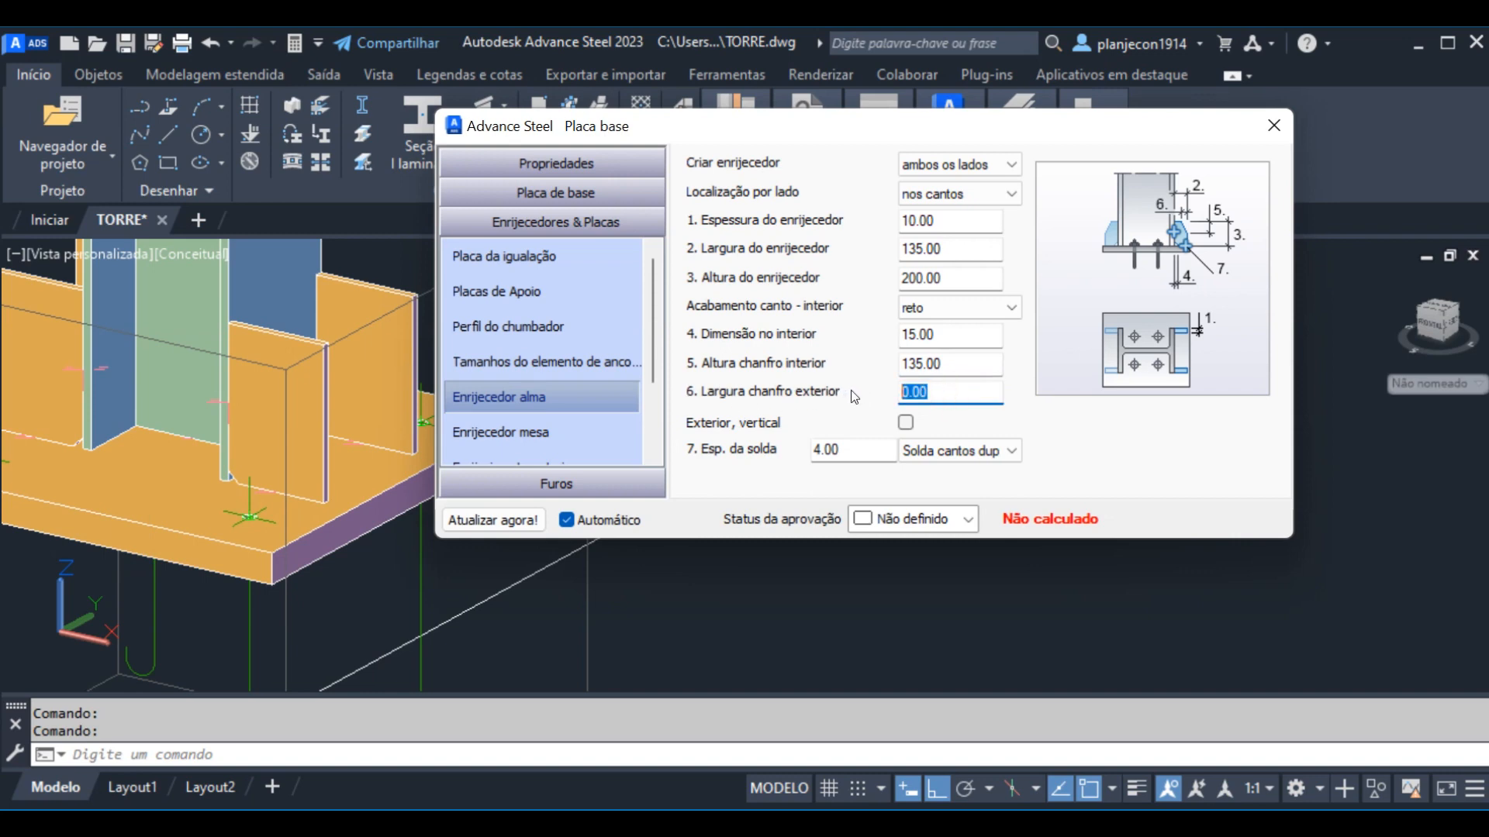
type("85")
key("Return")
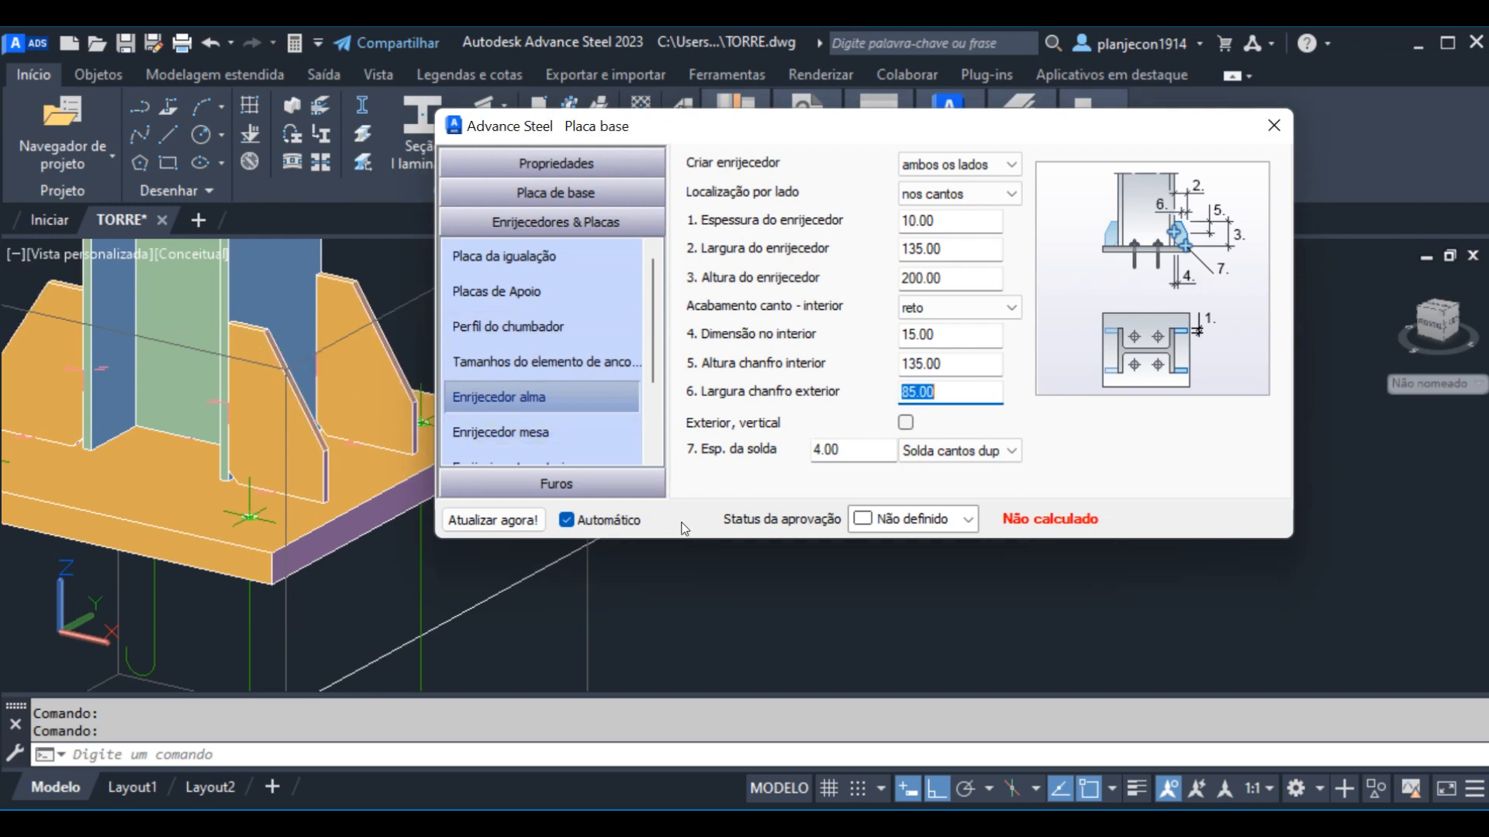
Create flange stiffeners (Enrijecedor mesa) on both sides of the column (ambos os lados)
left_click(523, 434)
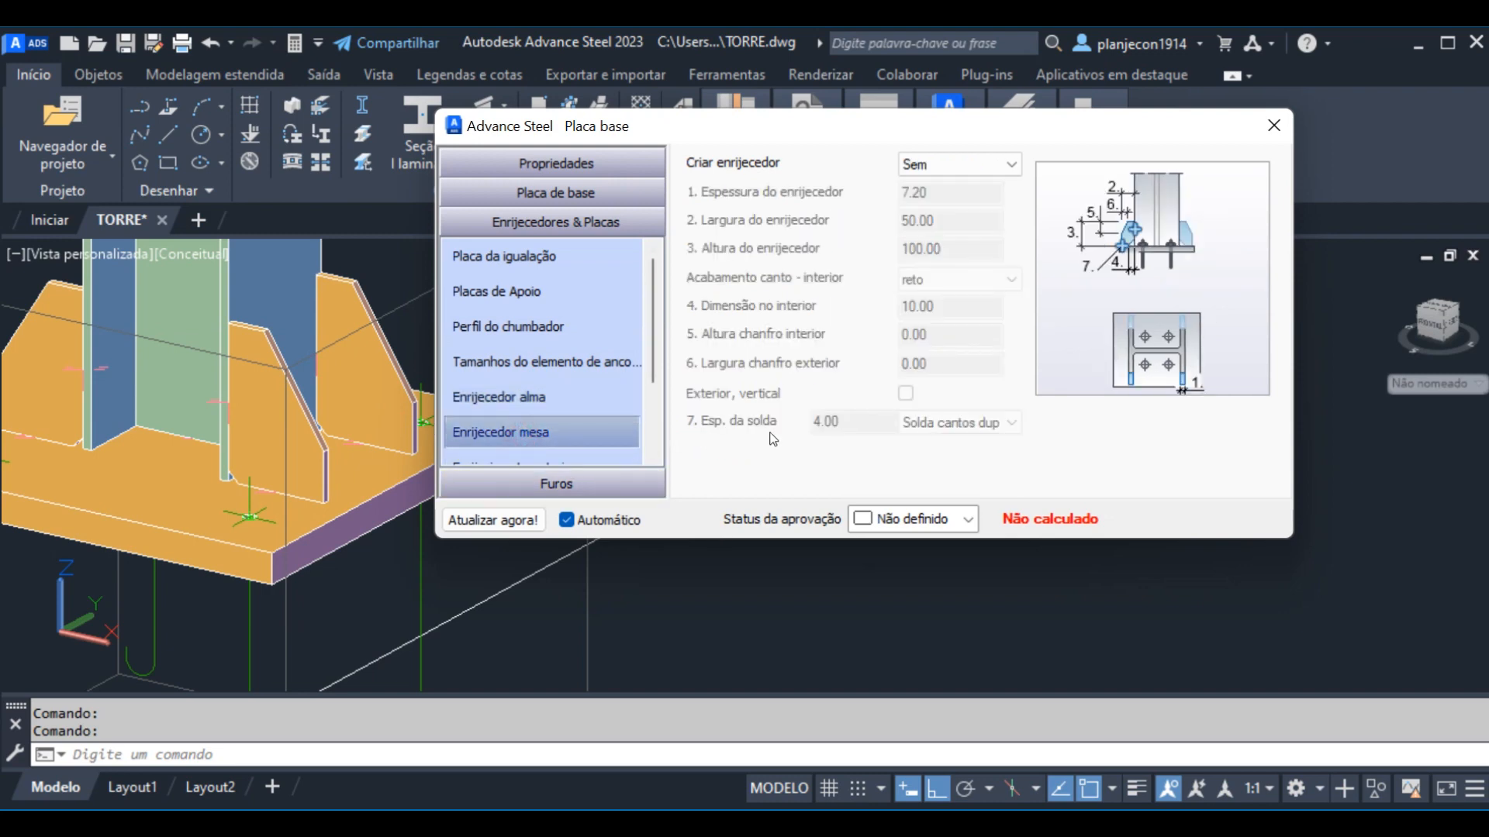
left_click(961, 165)
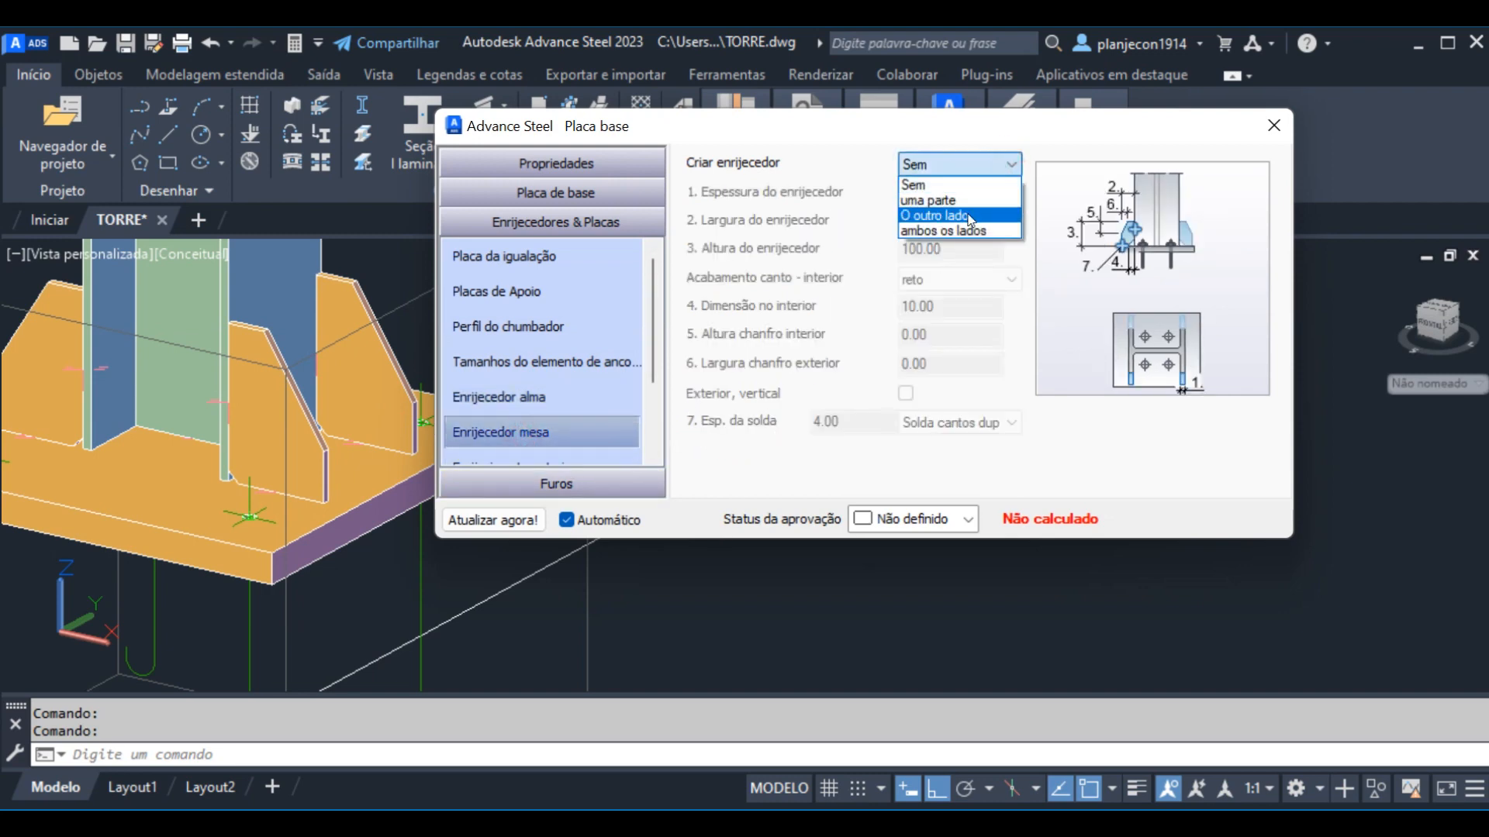
left_click(931, 231)
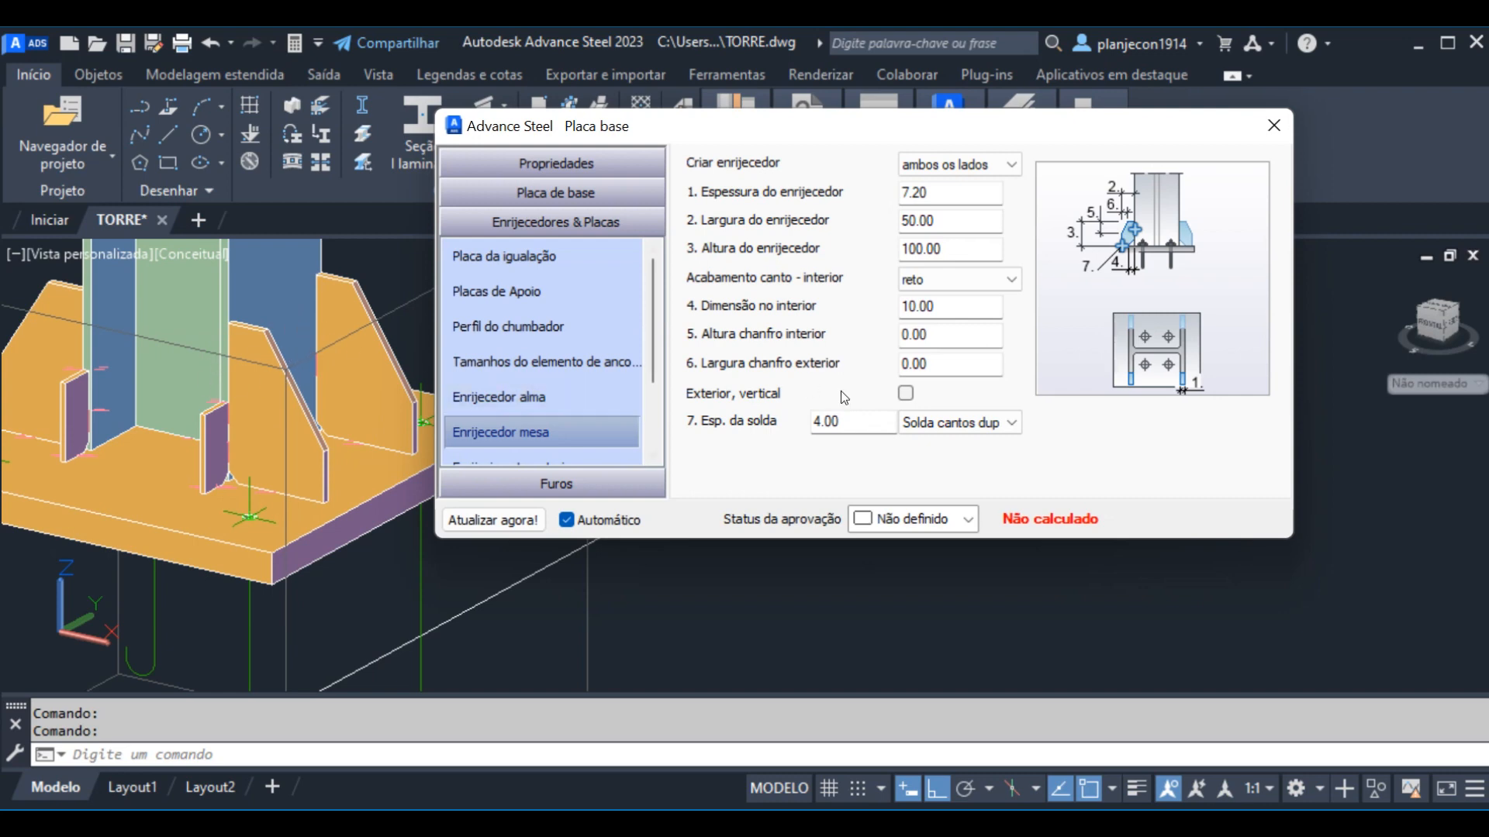
Set the flange stiffeners' thickness to 10 mm, width to 135 mm and height to 200 mm
double_click(938, 192)
type("10")
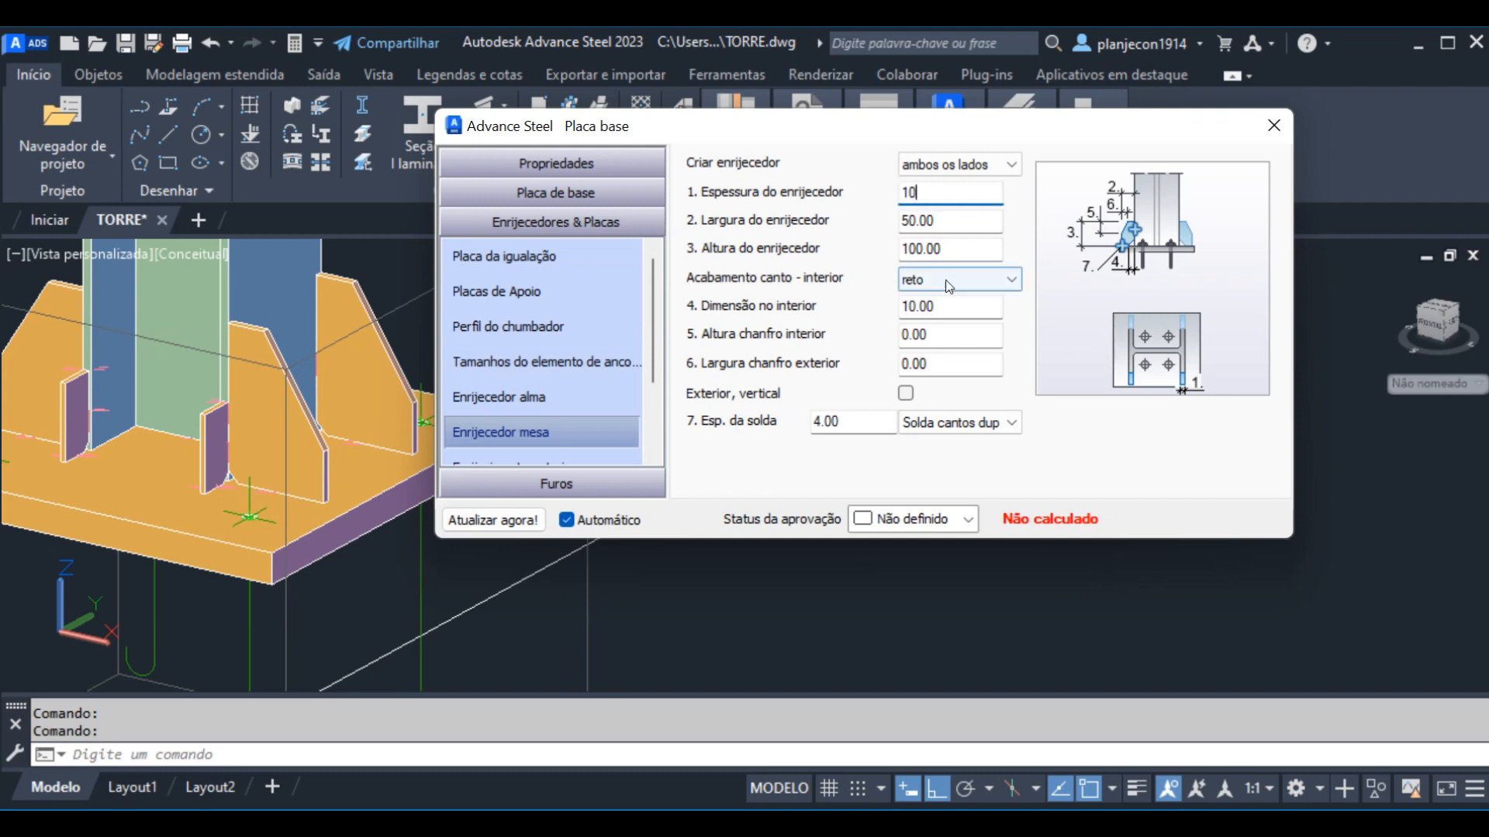
key("Tab")
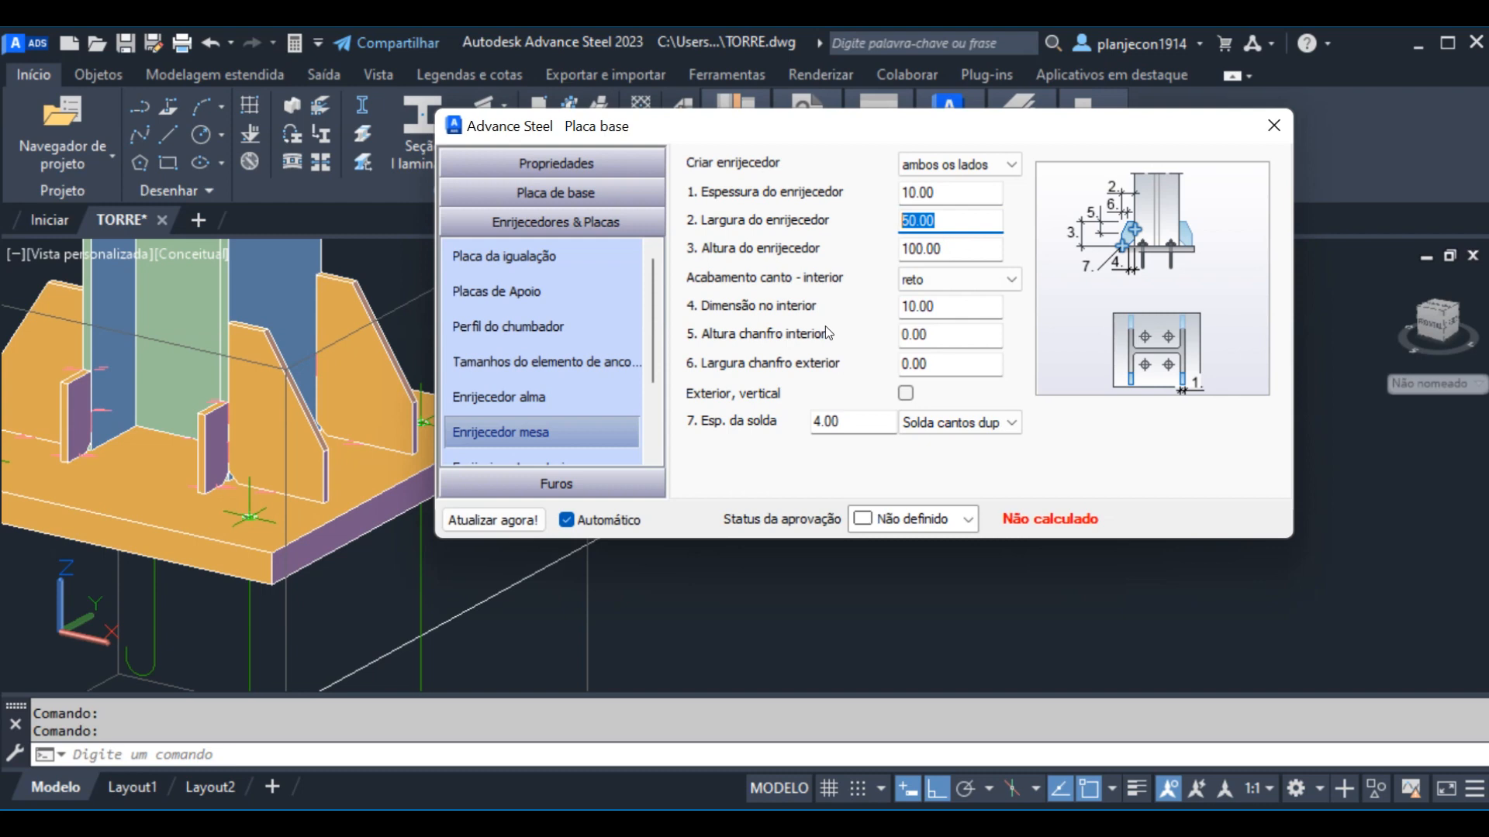
type("135")
key("Tab")
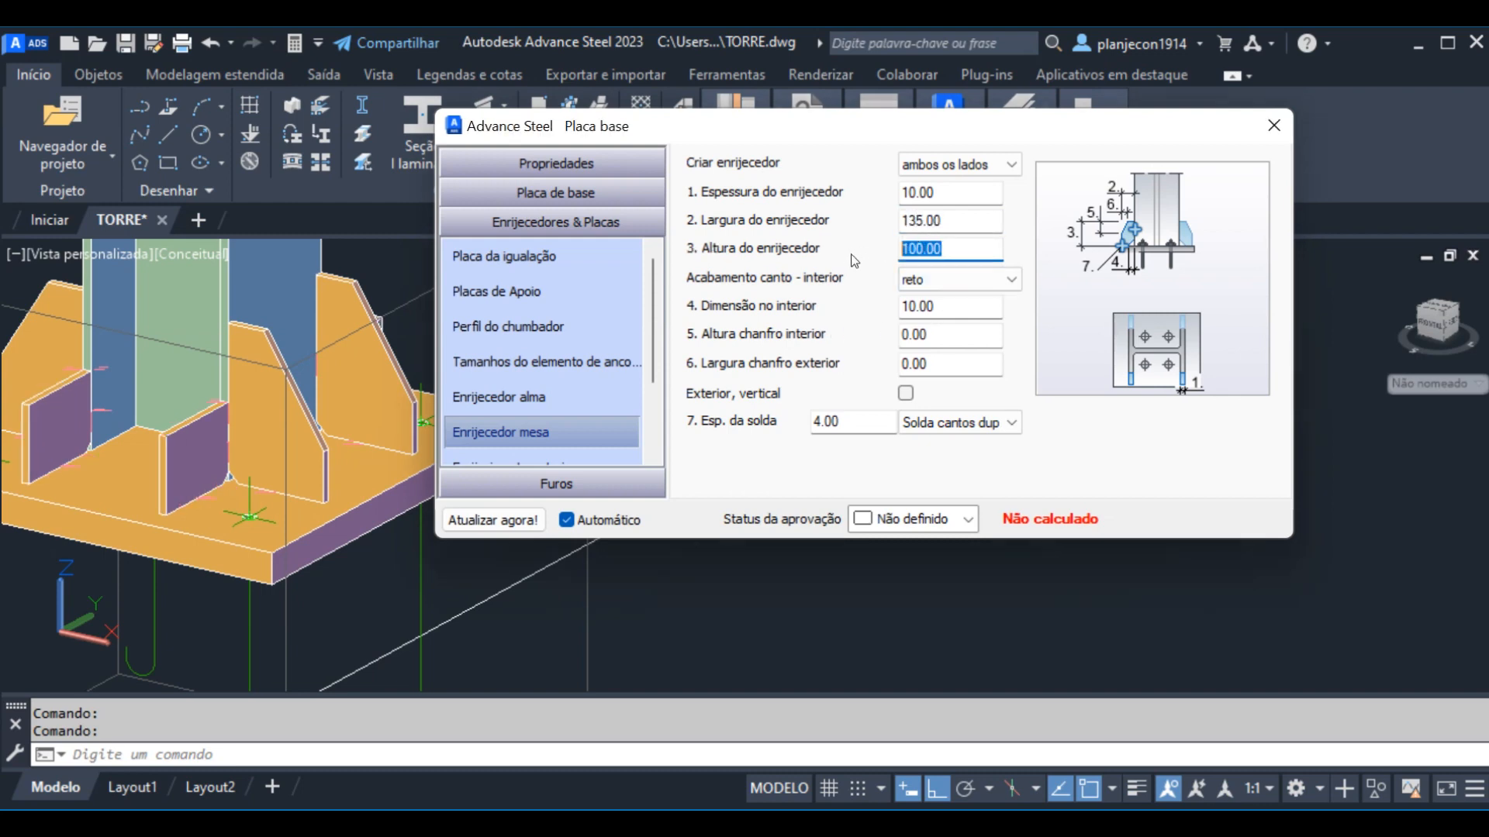
type("200")
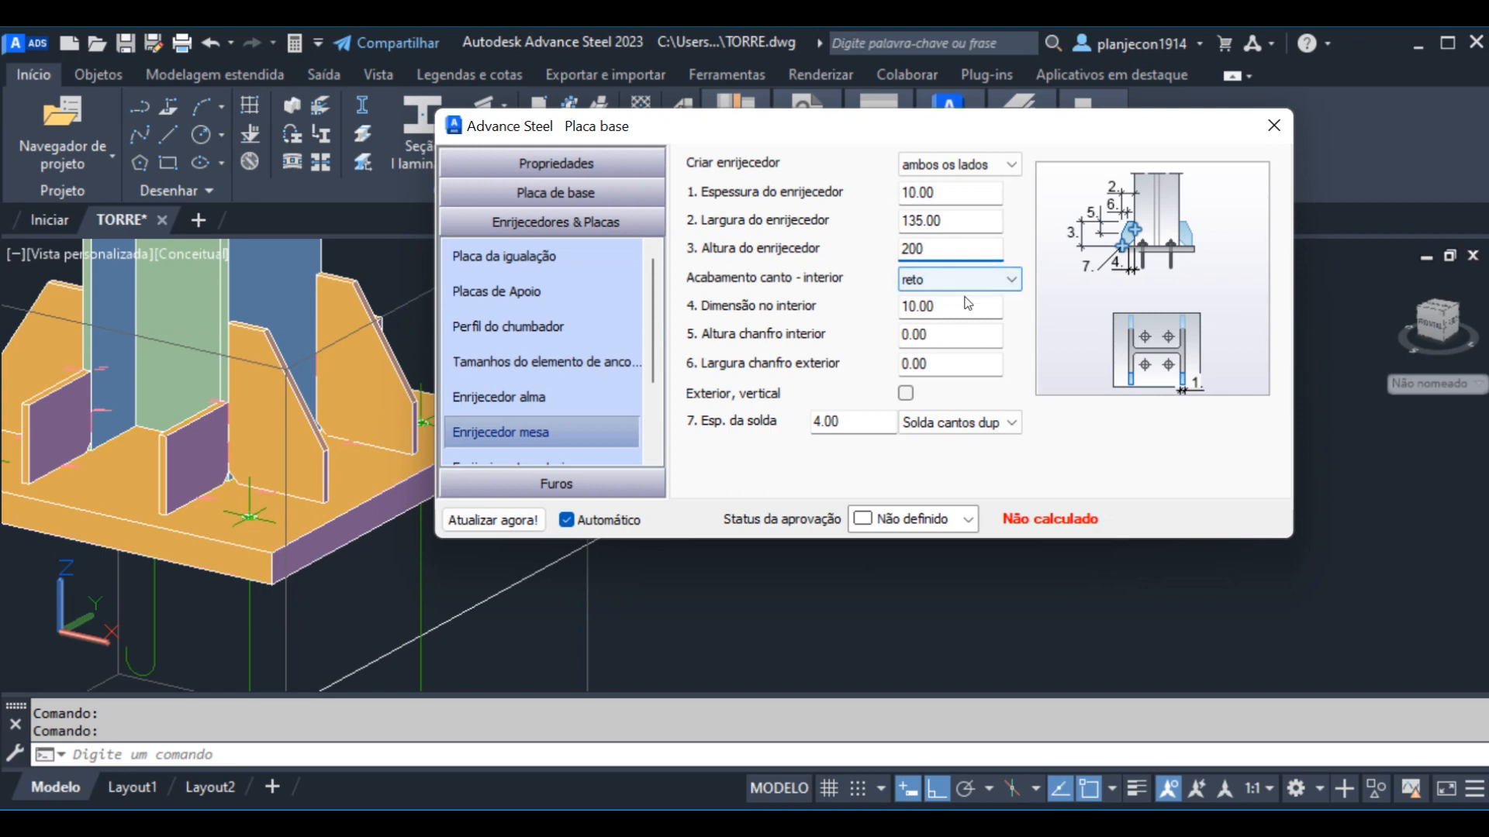
Keep the flange stiffeners' inner corner finish straight (reto) and set their inner dimension to 15 mm
left_click(1008, 281)
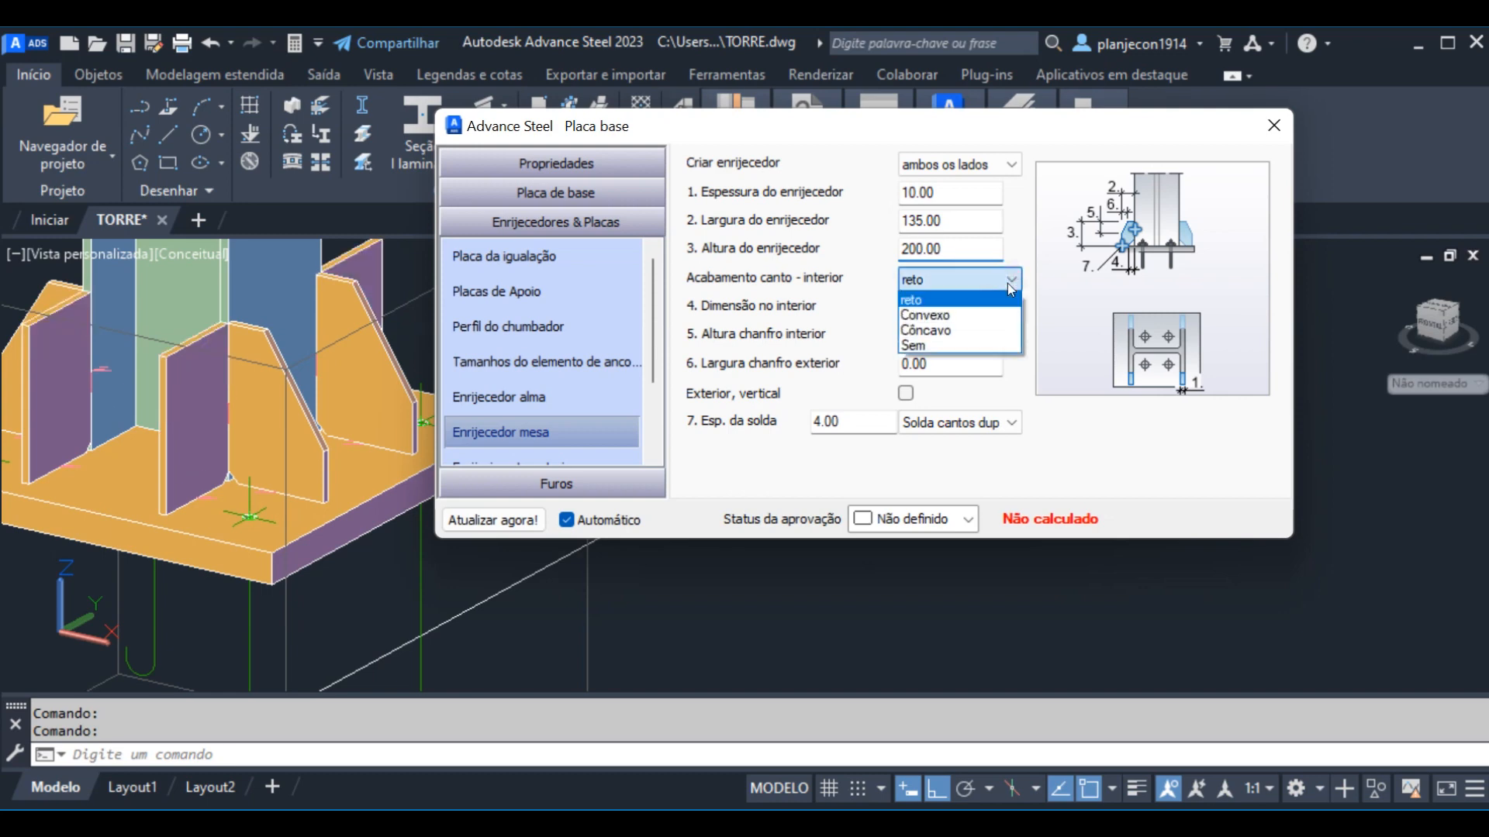
left_click(922, 300)
double_click(953, 305)
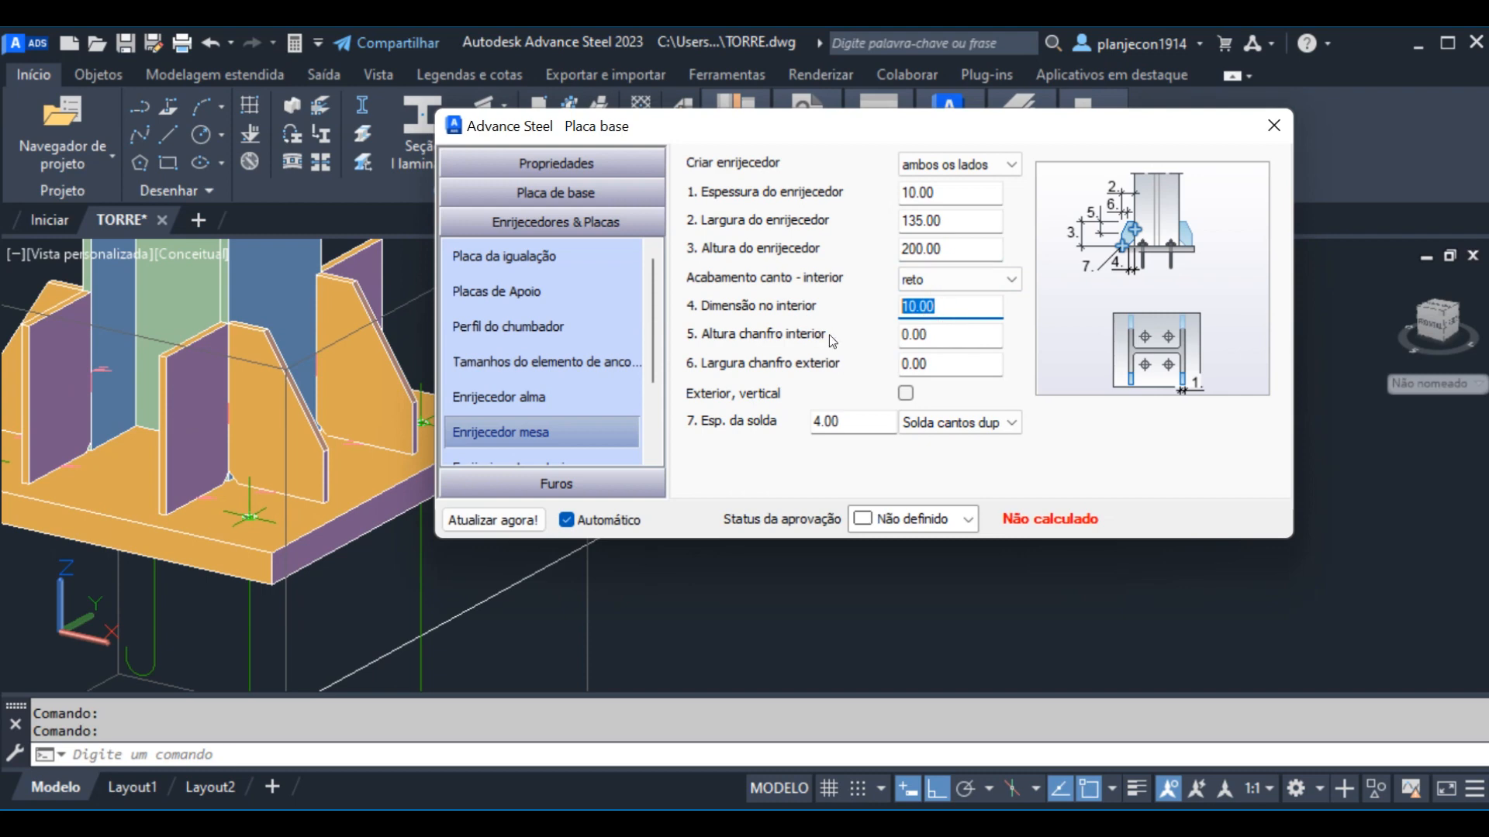
type("15")
Set the flange stiffeners' chamfer height (Altura chanfro interior) to 135 mm and chamfer width (Largura chanfro exterior) to 85 mm
double_click(941, 338)
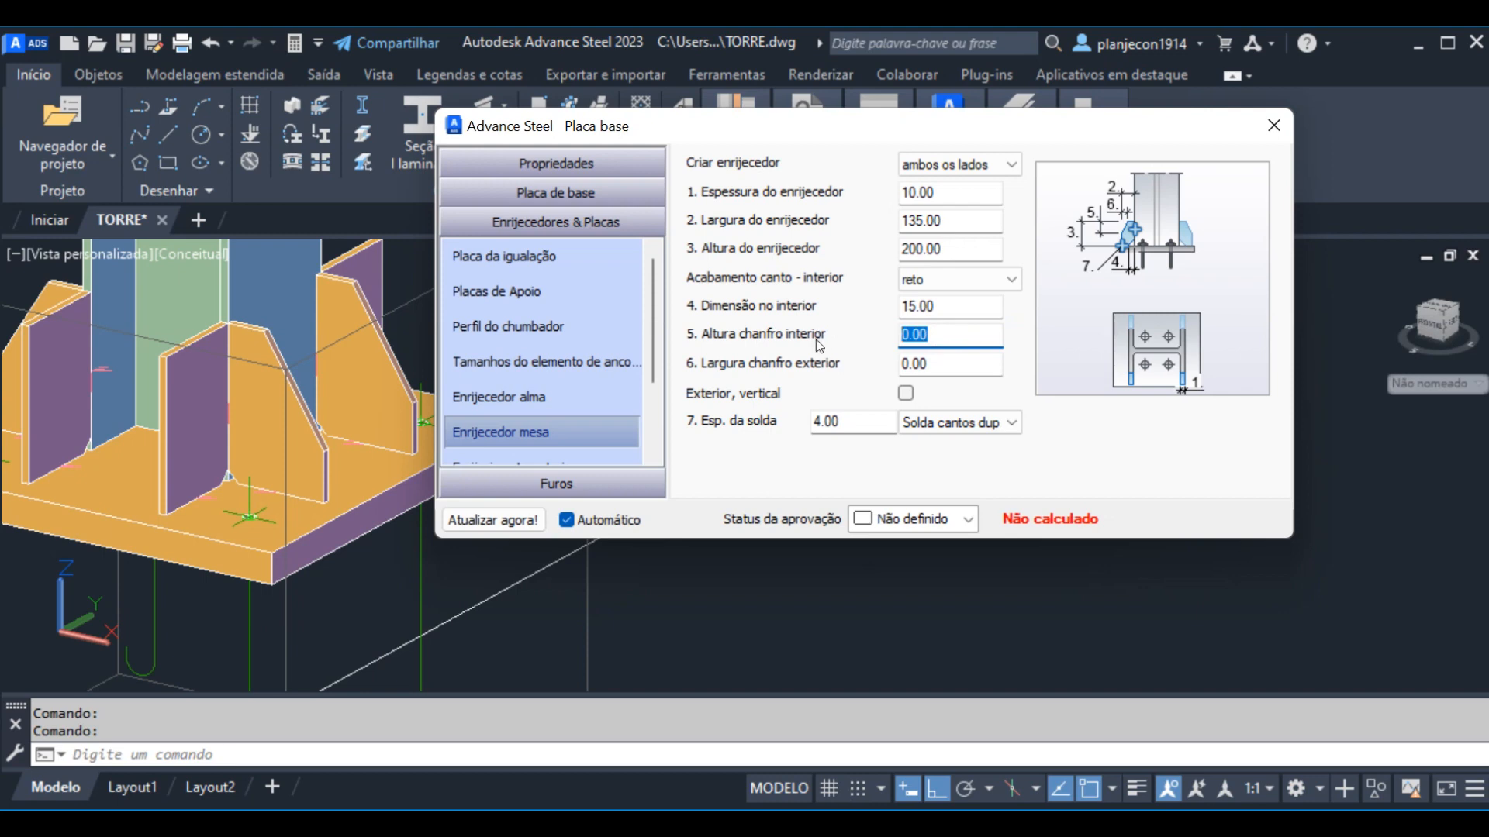
type("135")
key("Tab")
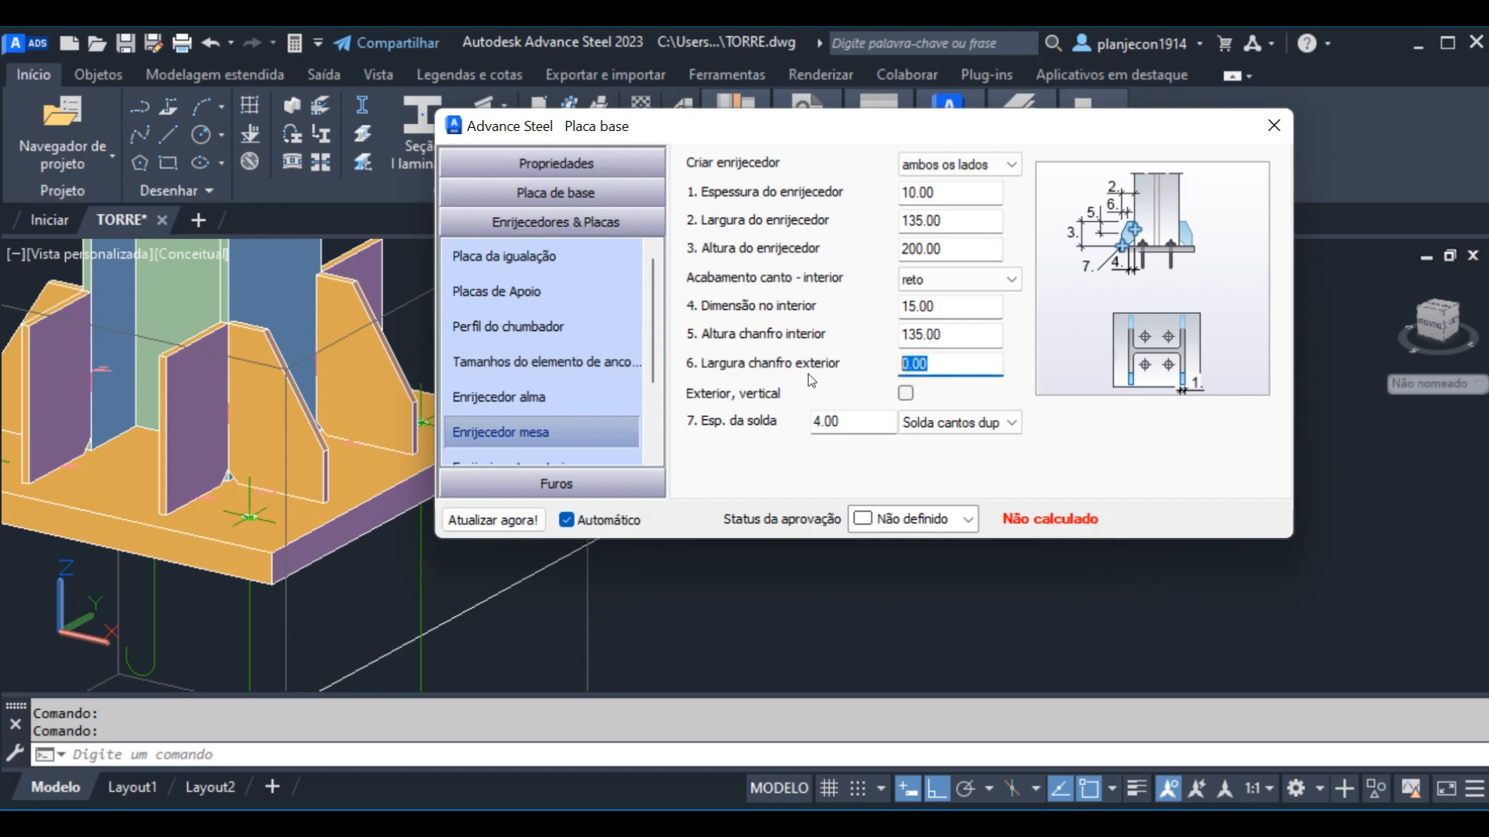
type("85")
left_click(489, 569)
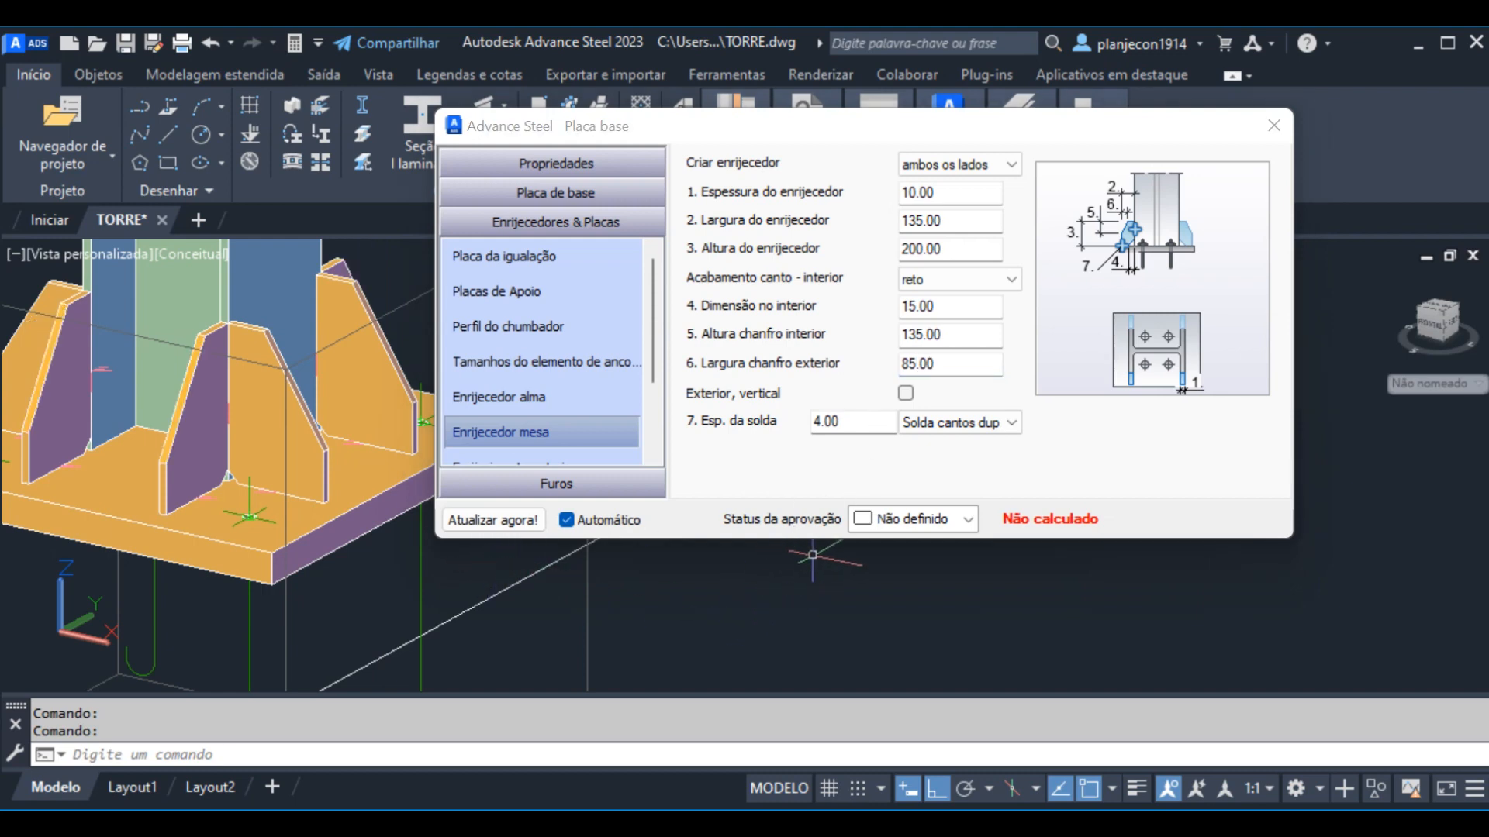
Inspect the web and flange stiffeners around the column base and close the base plate properties
scroll(383, 433, "up", 3)
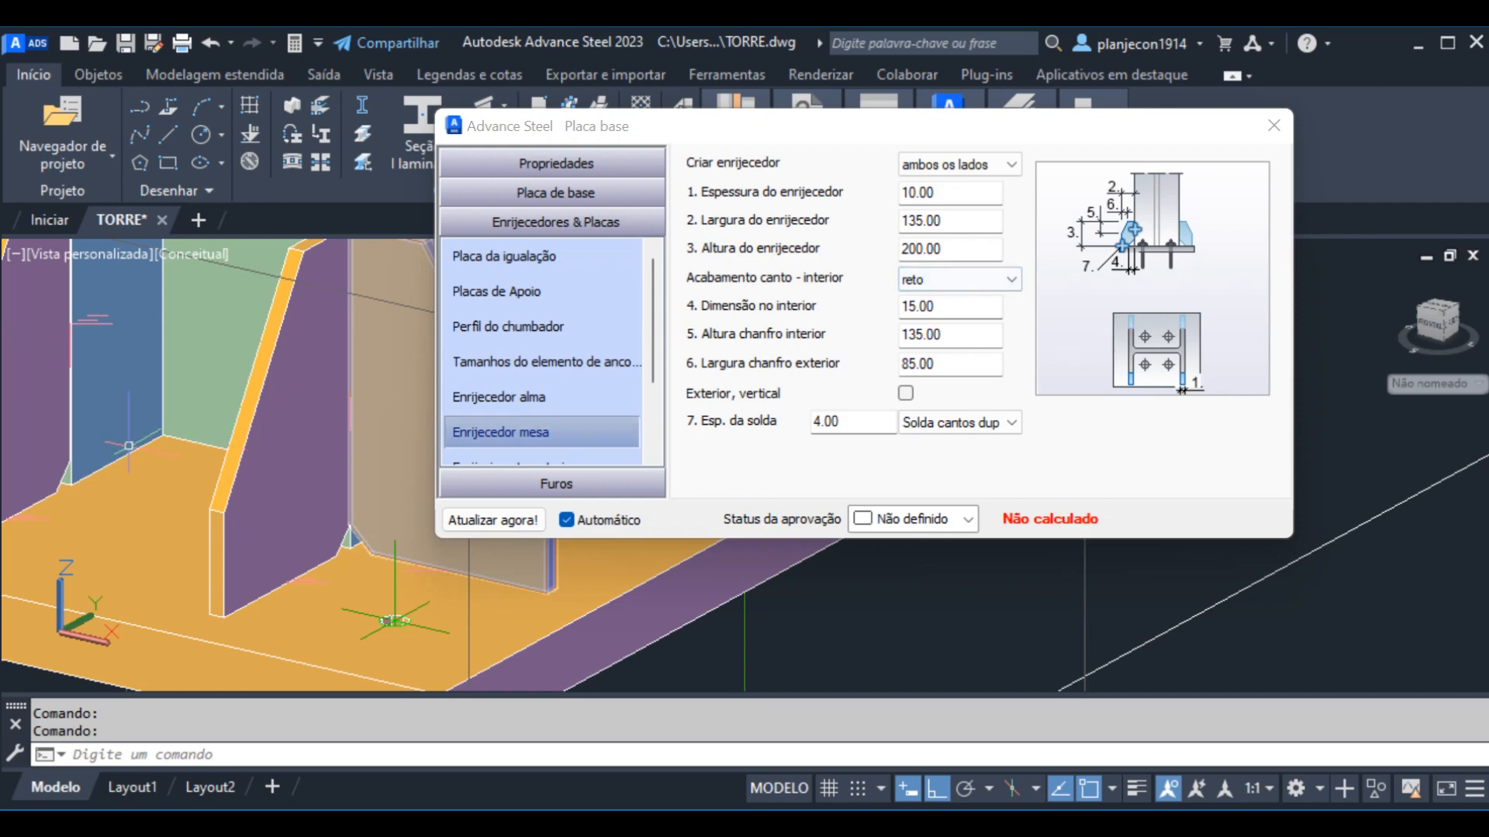
scroll(127, 464, "down", 4)
scroll(295, 554, "down", 3)
scroll(256, 543, "up", 2)
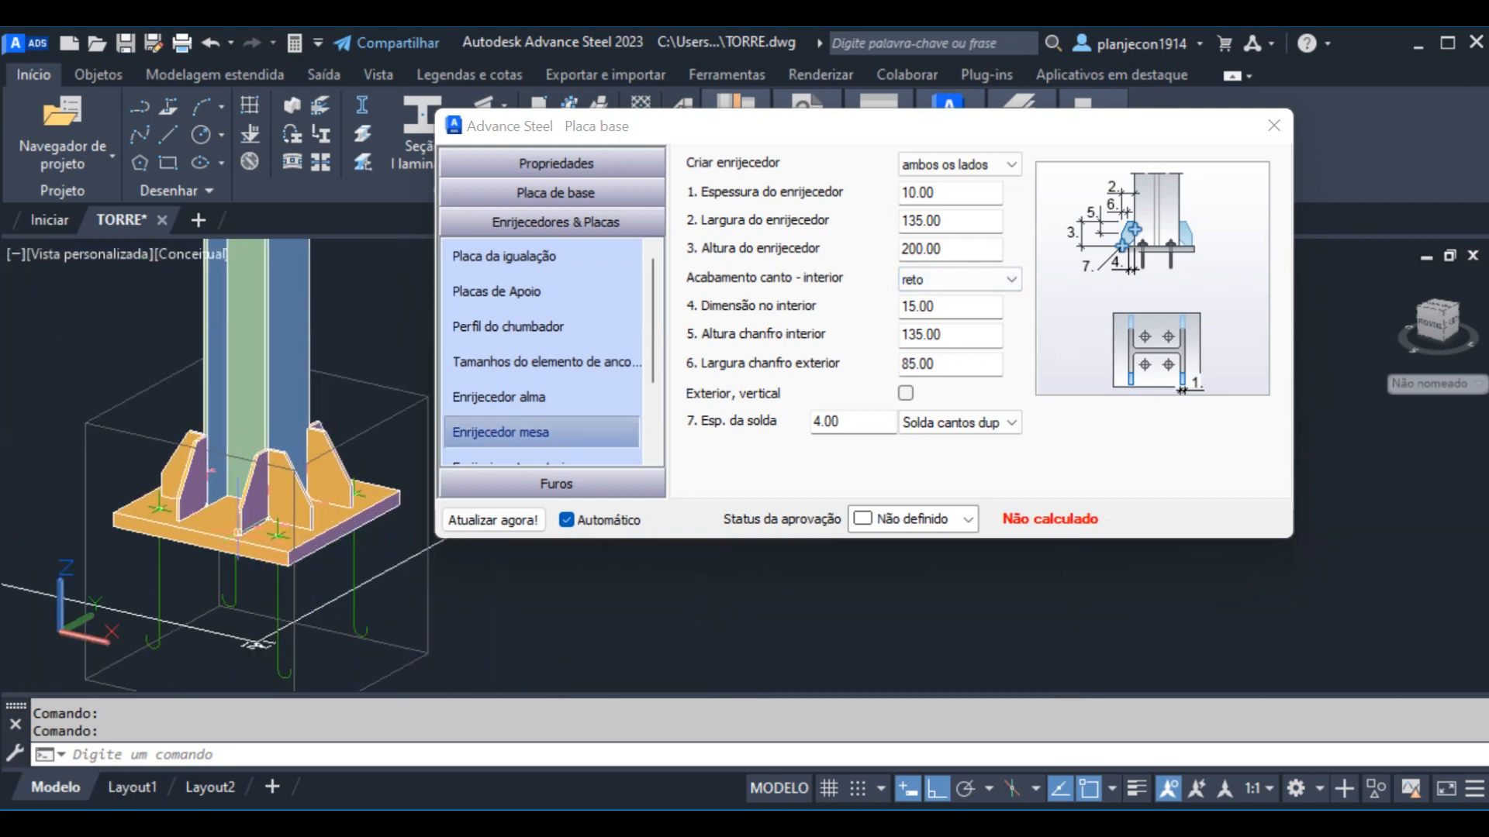
scroll(179, 504, "up", 2)
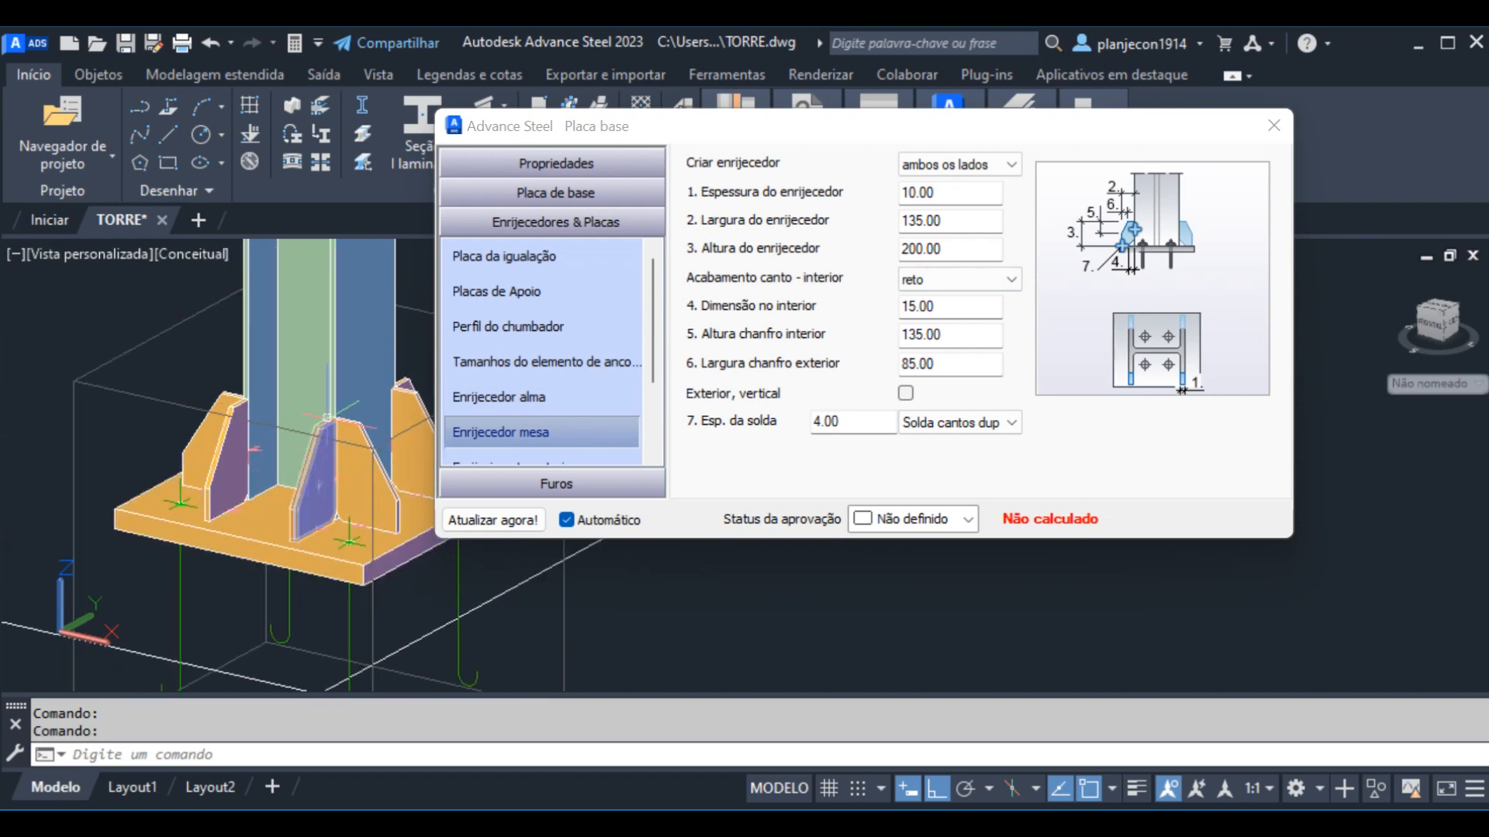
scroll(326, 404, "down", 3)
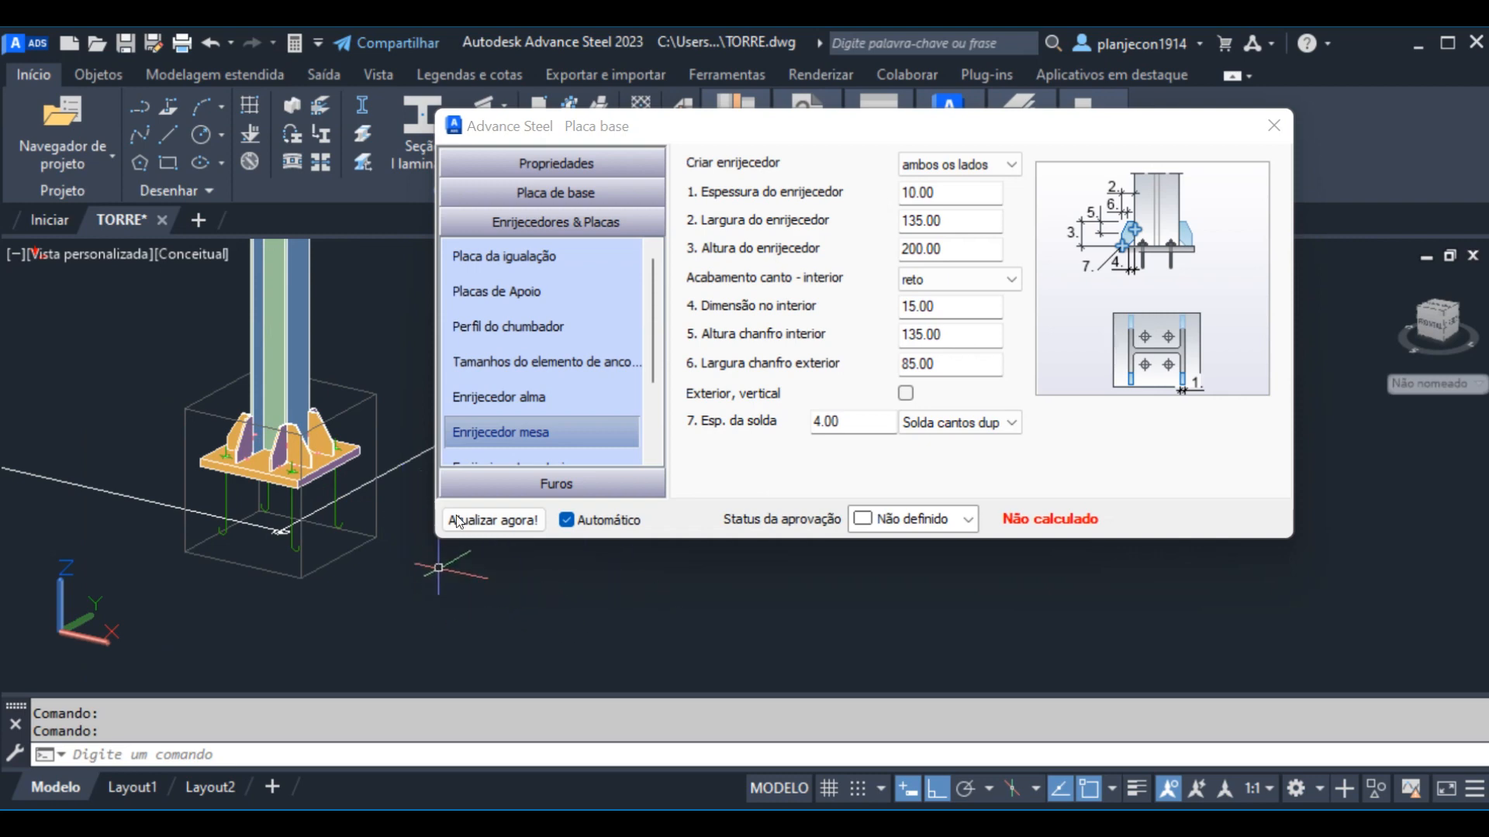
left_click_drag(840, 129, 955, 124)
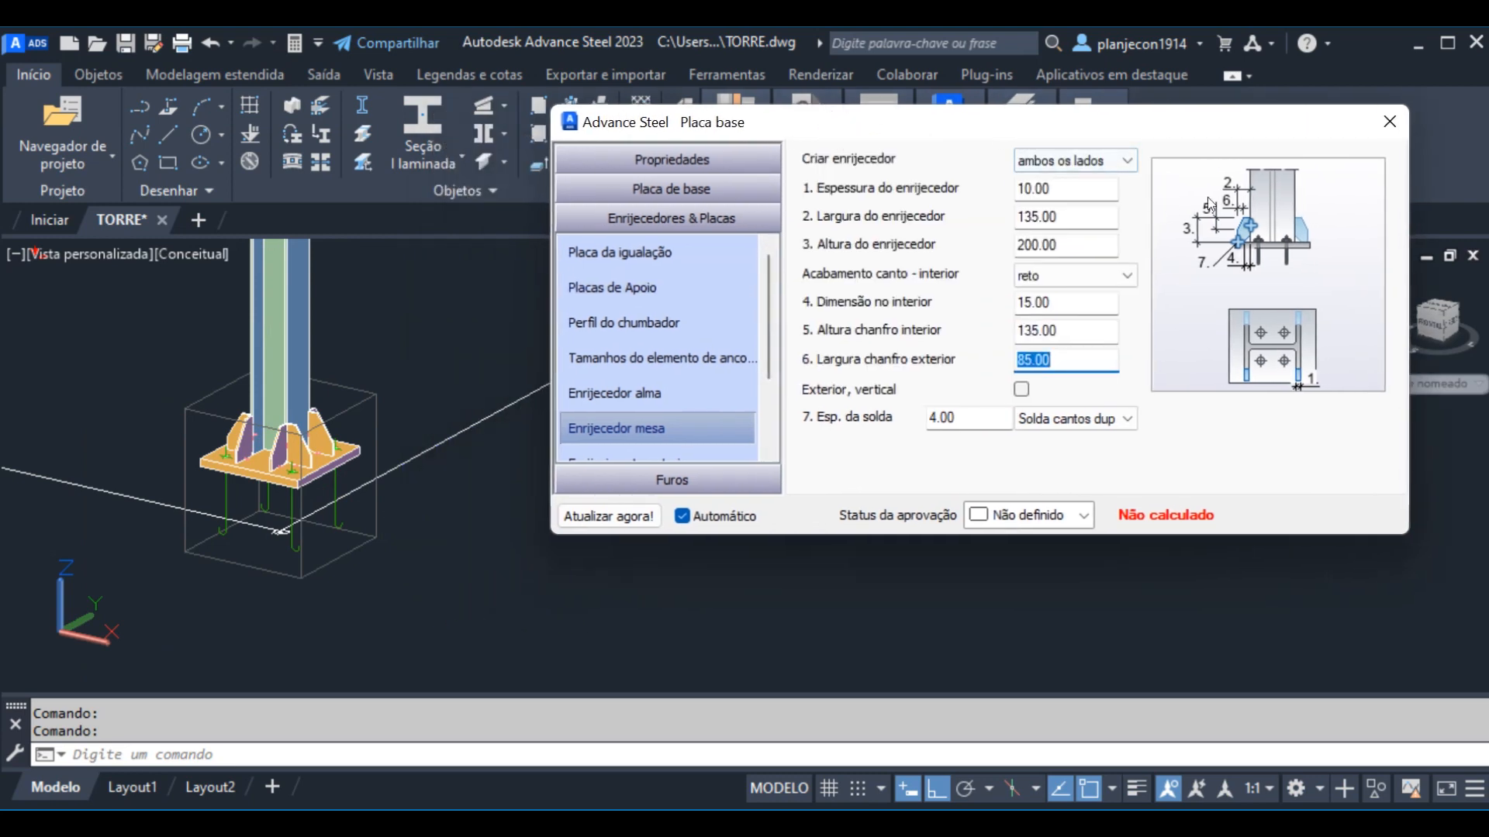
left_click(1389, 122)
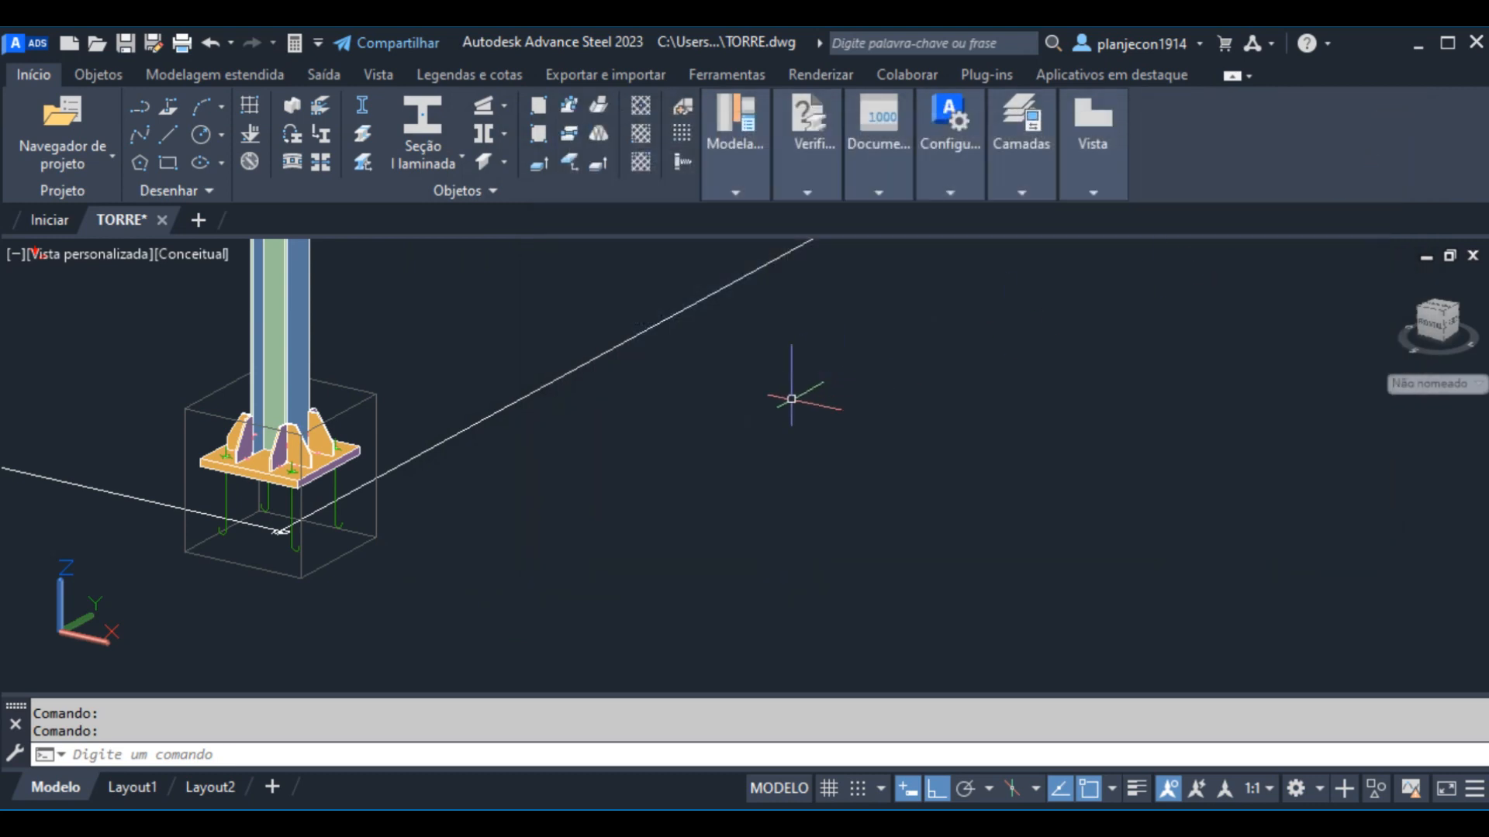
Reopen the column's base plate properties and review the hole, stiffener and anchor settings, including the available anchor diameters
scroll(167, 411, "up", 4)
middle_click_drag(361, 490, 530, 527, "shift")
left_click(601, 399)
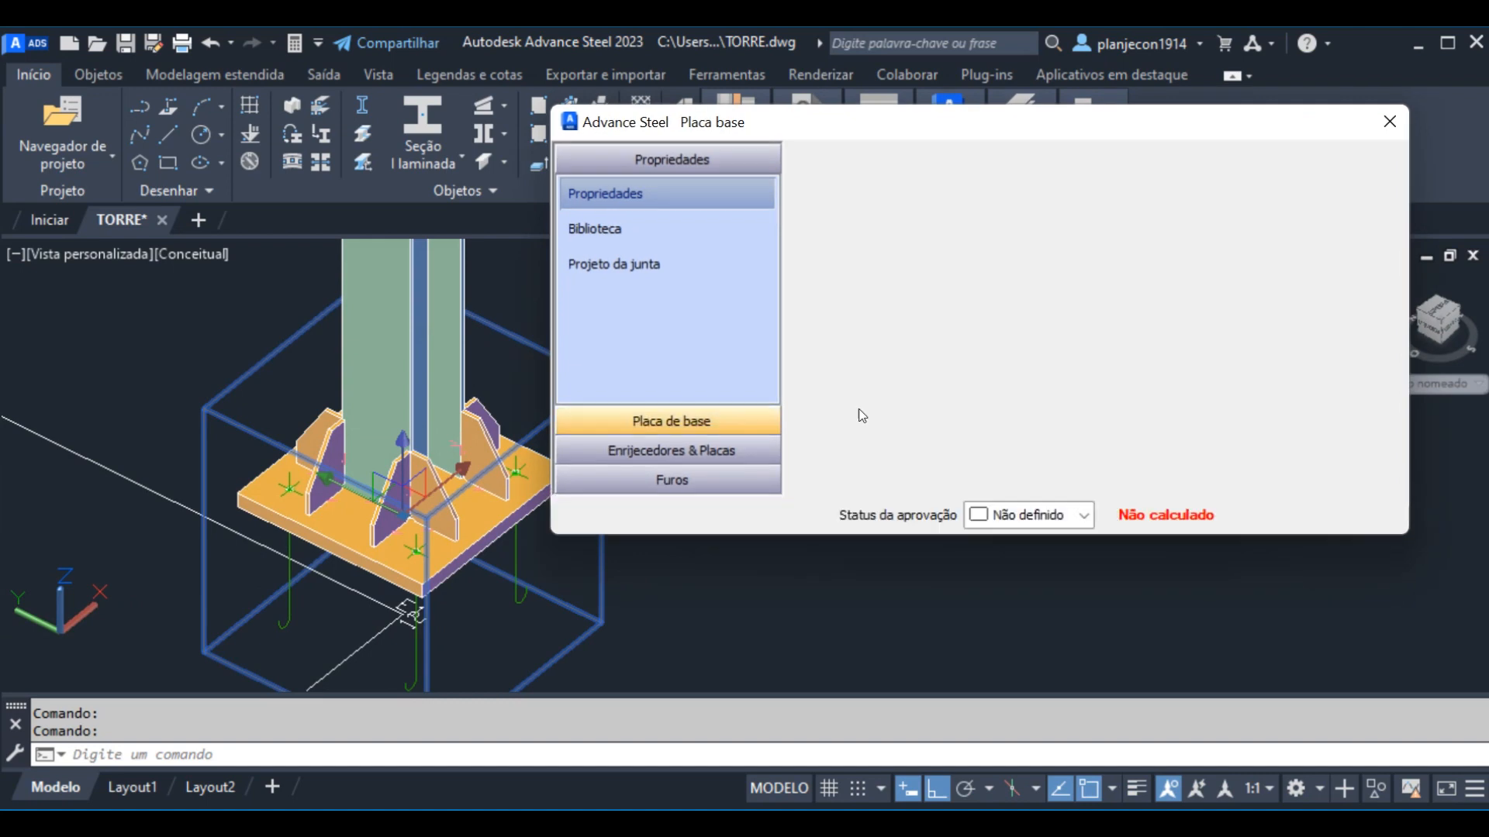
left_click(681, 485)
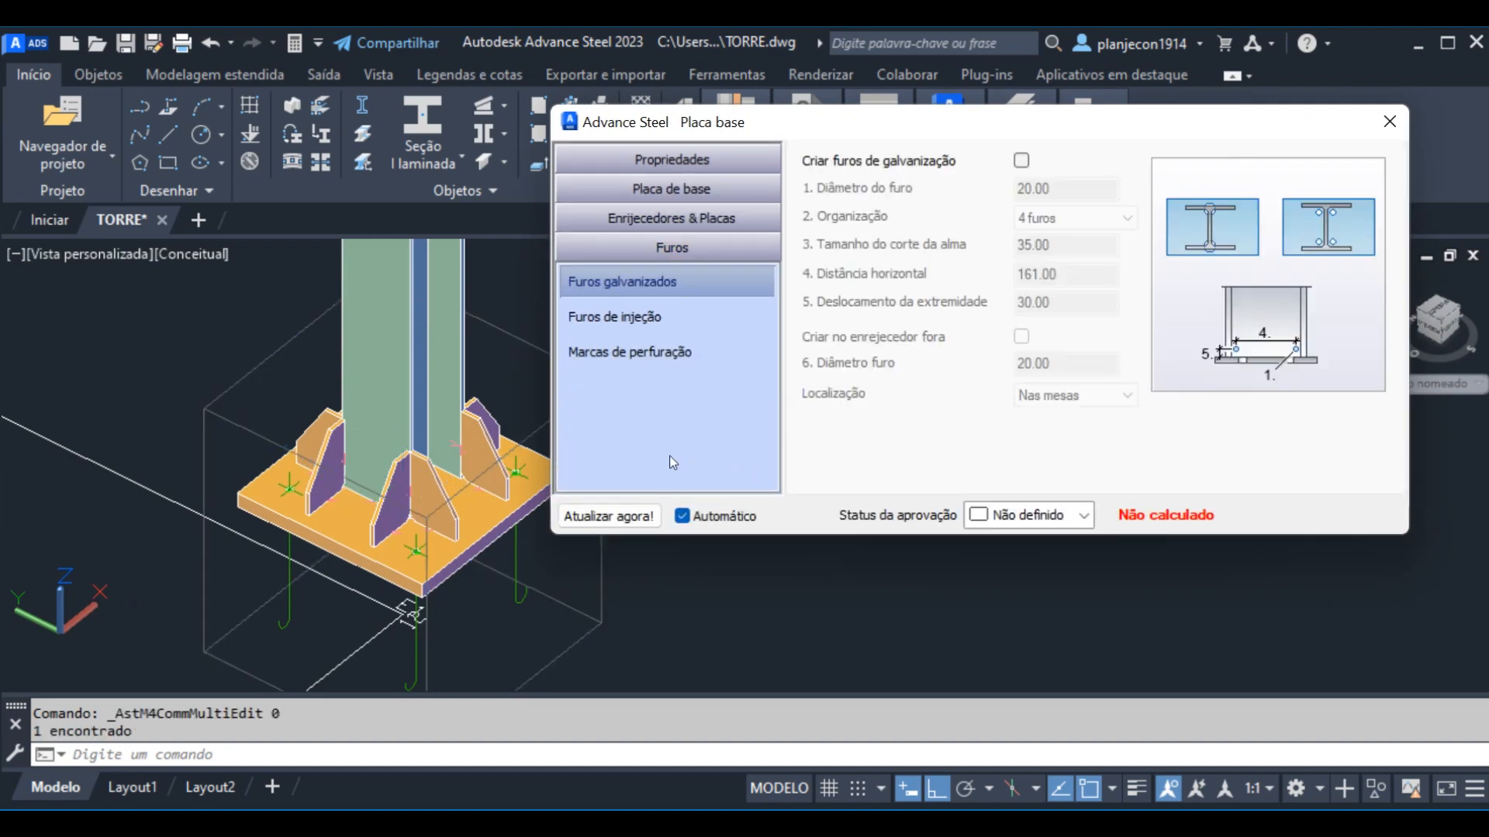
left_click(671, 222)
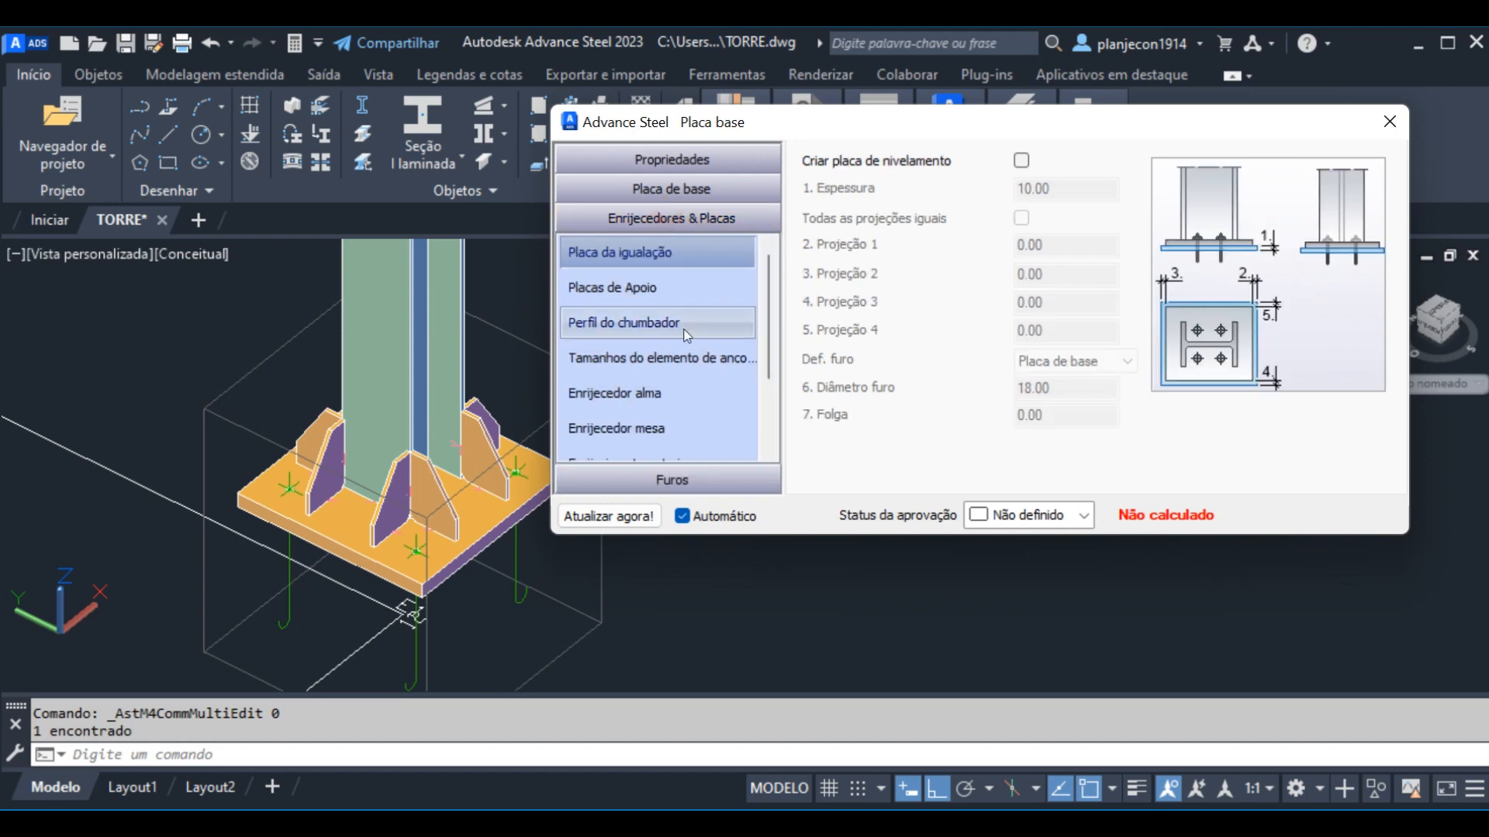
scroll(698, 348, "down", 1)
scroll(698, 352, "down", 2)
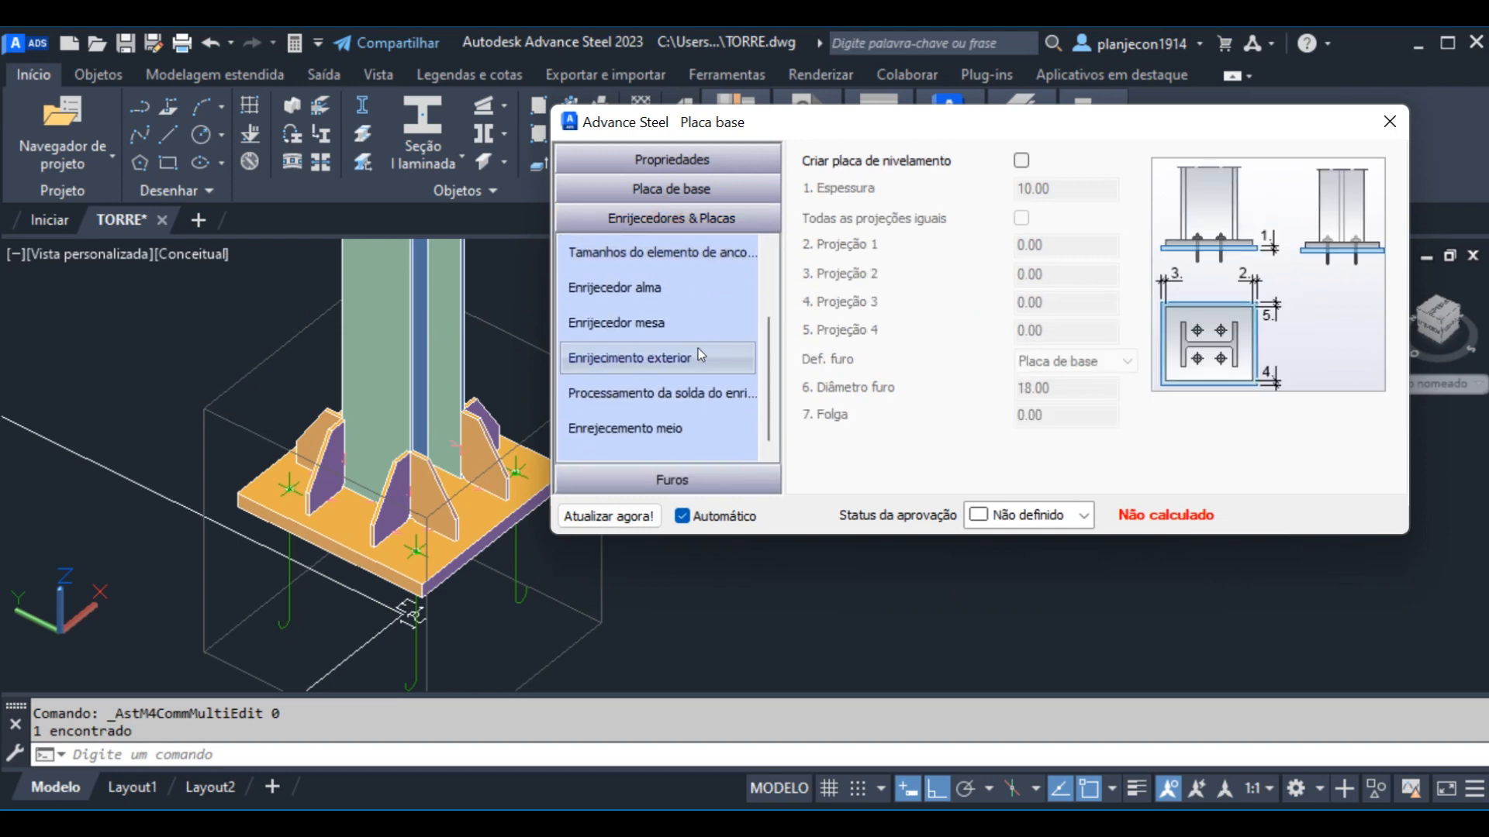
scroll(686, 434, "up", 3)
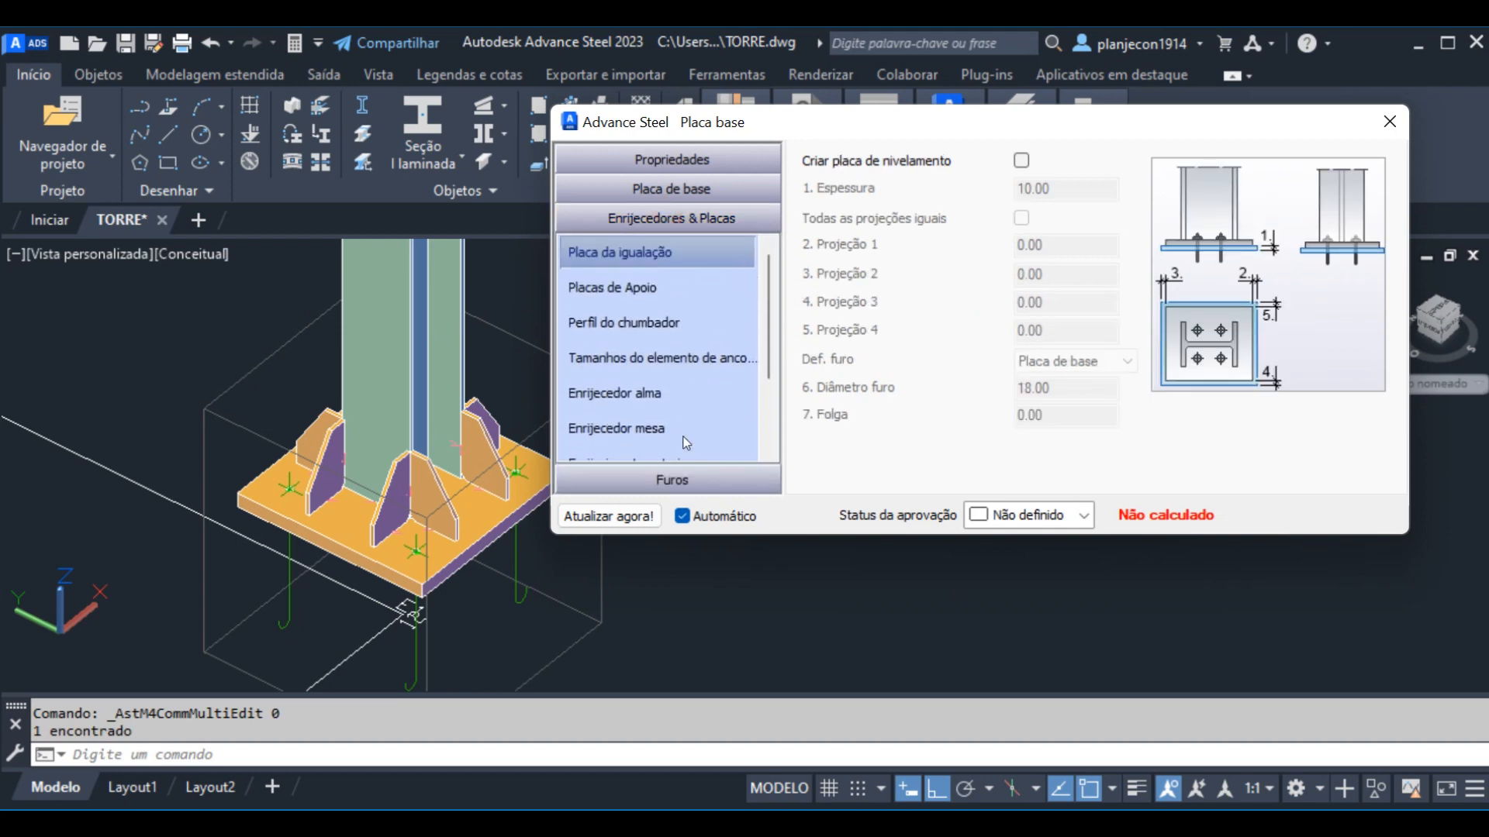
left_click(675, 190)
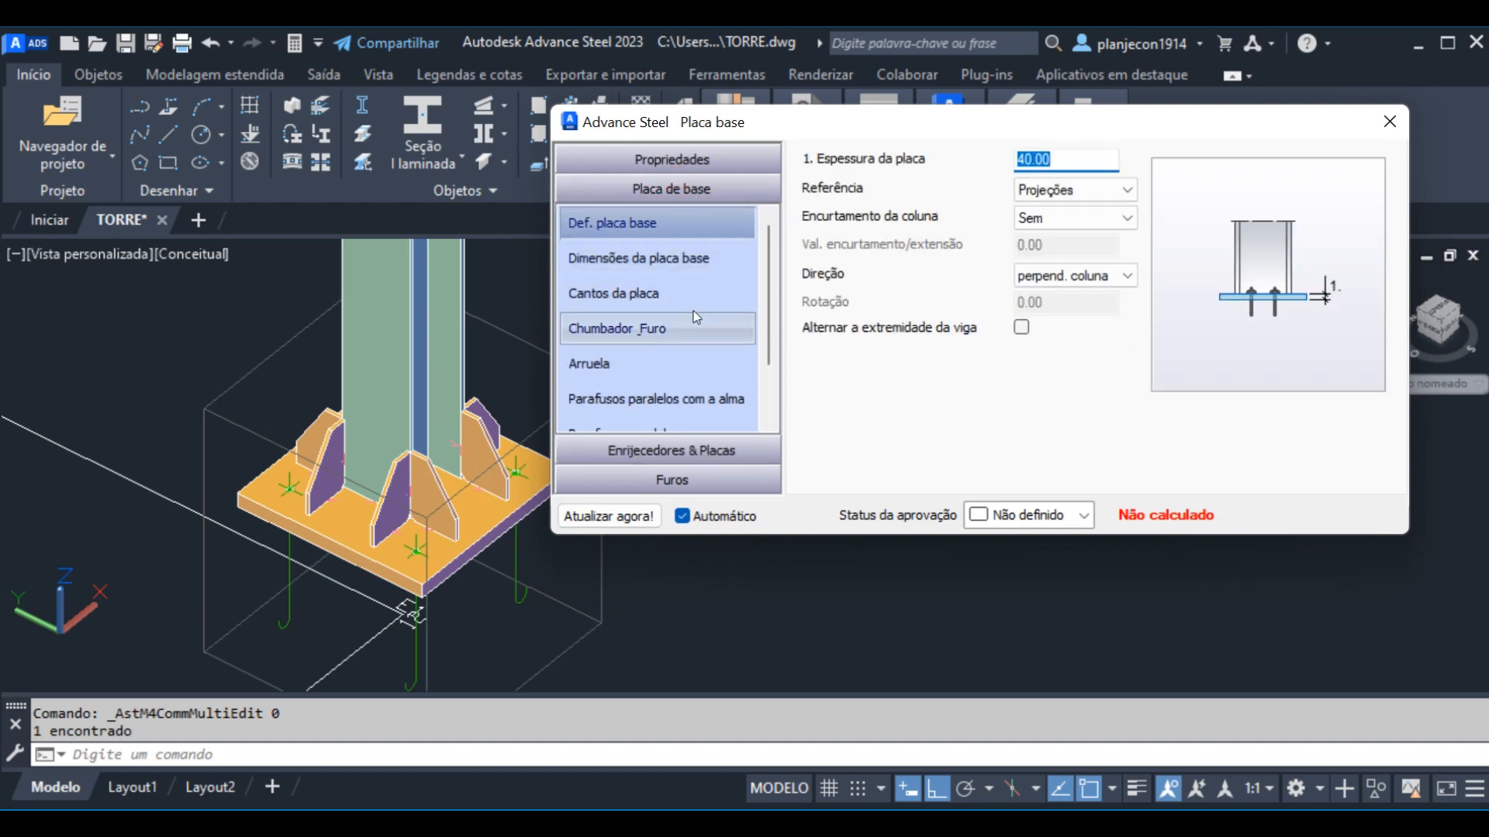
left_click(647, 332)
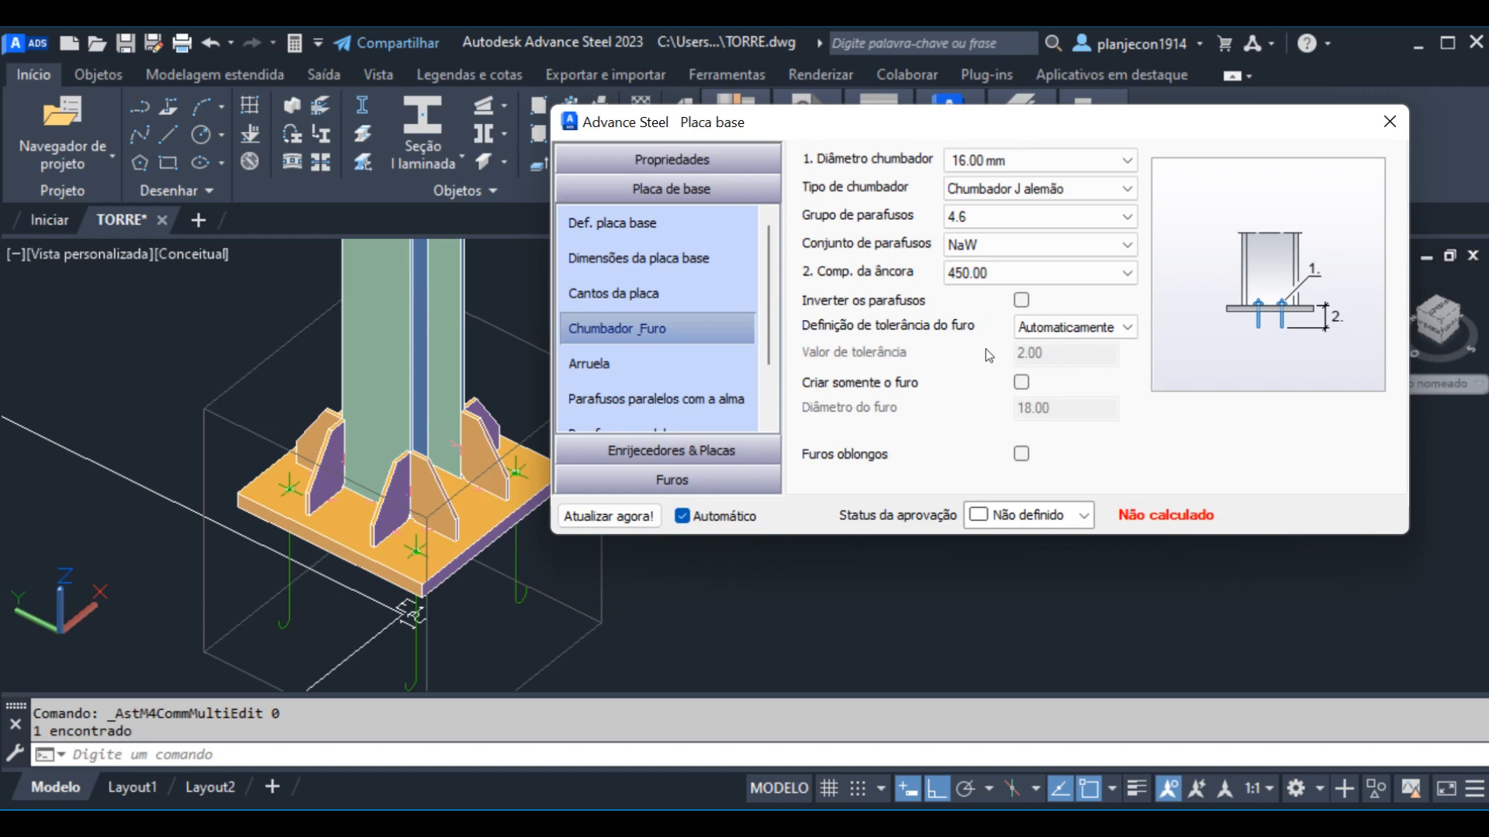
left_click(1127, 161)
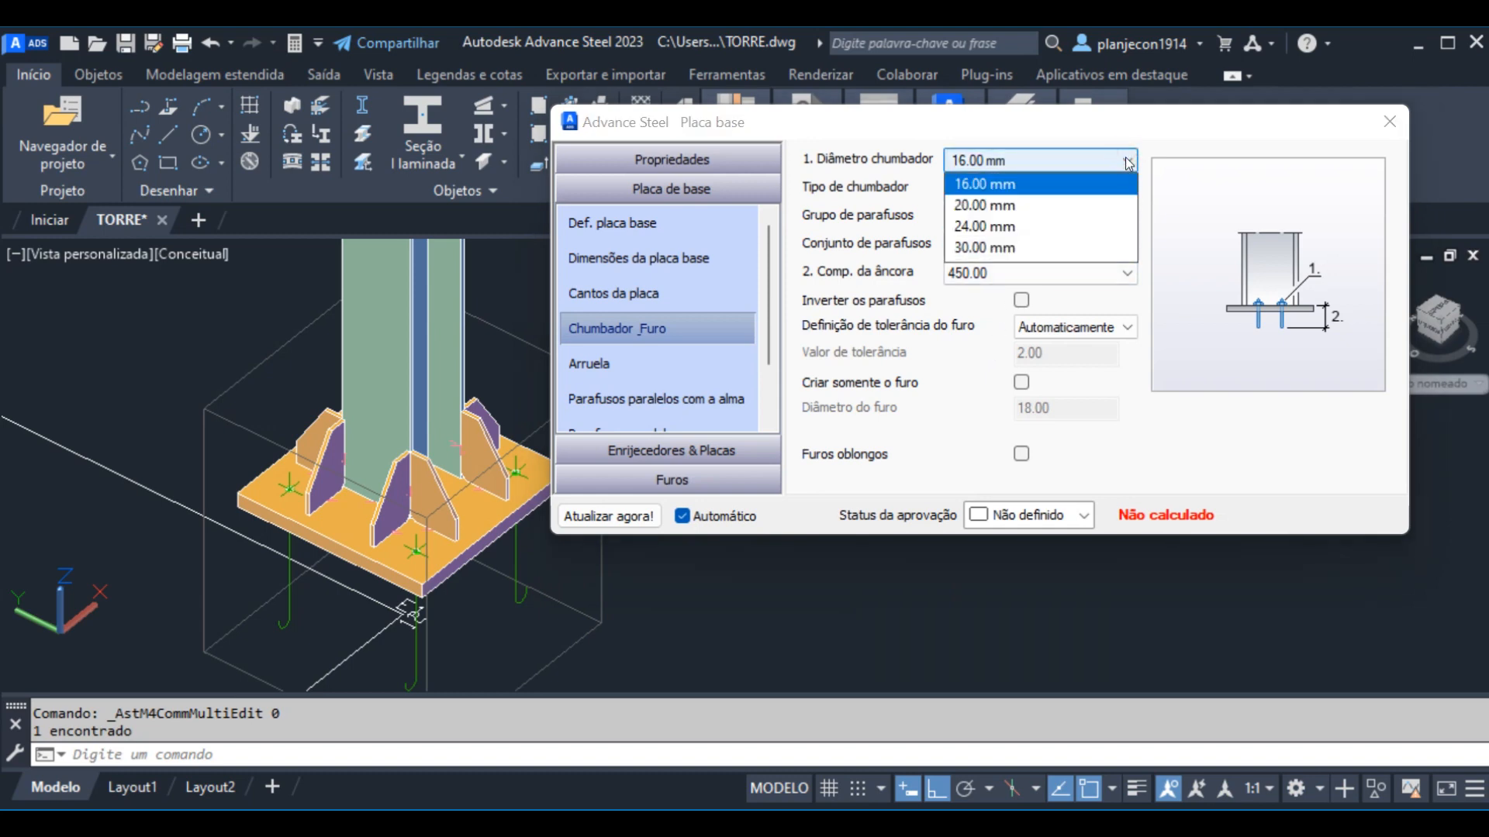
left_click(1118, 448)
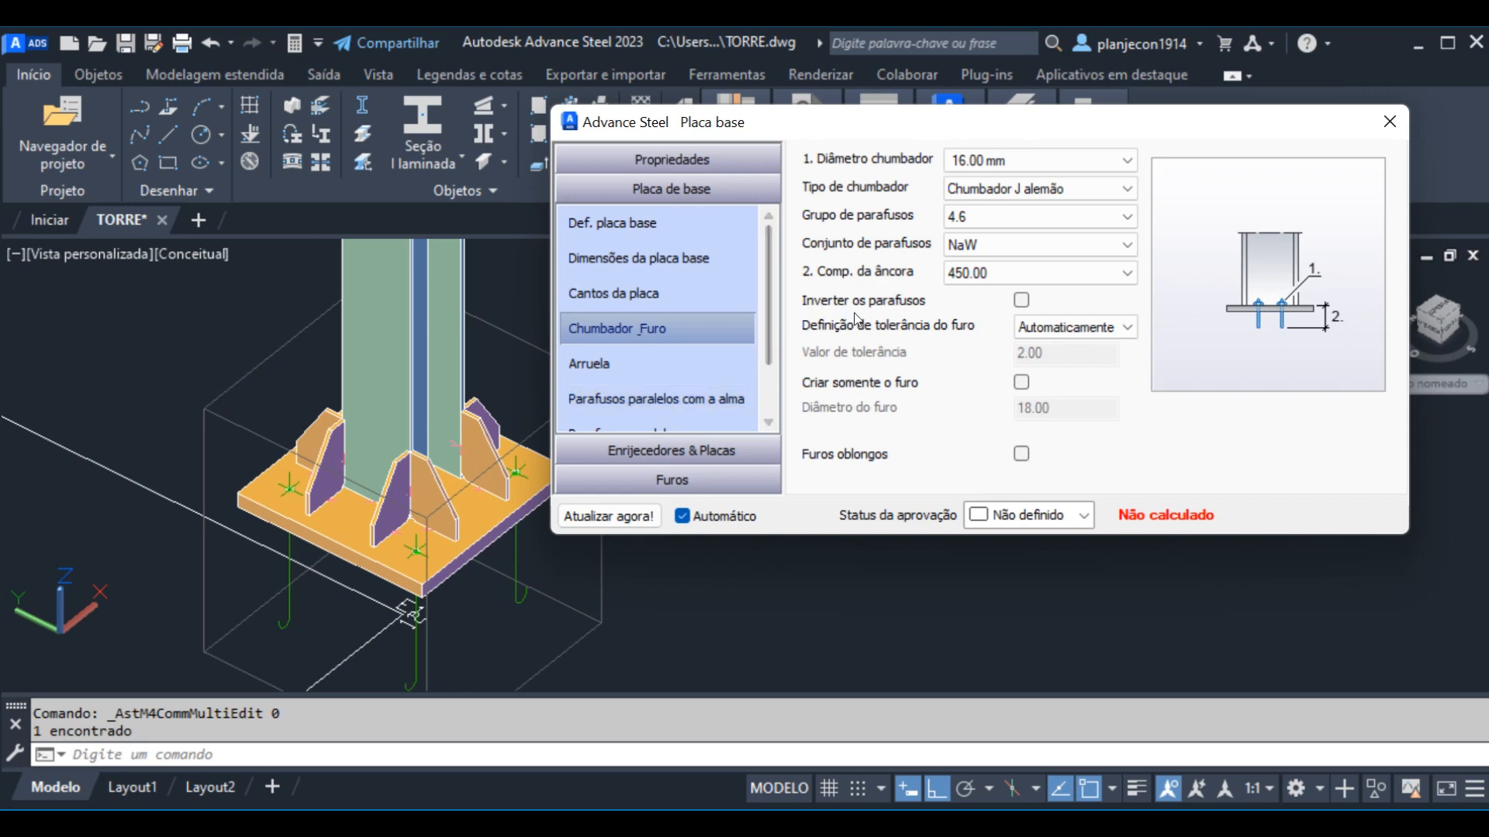
Try removing the centre bolts parallel to the web (Remover os parafusos de centro), restore them, and check the bolts parallel to the flange
scroll(688, 393, "down", 1)
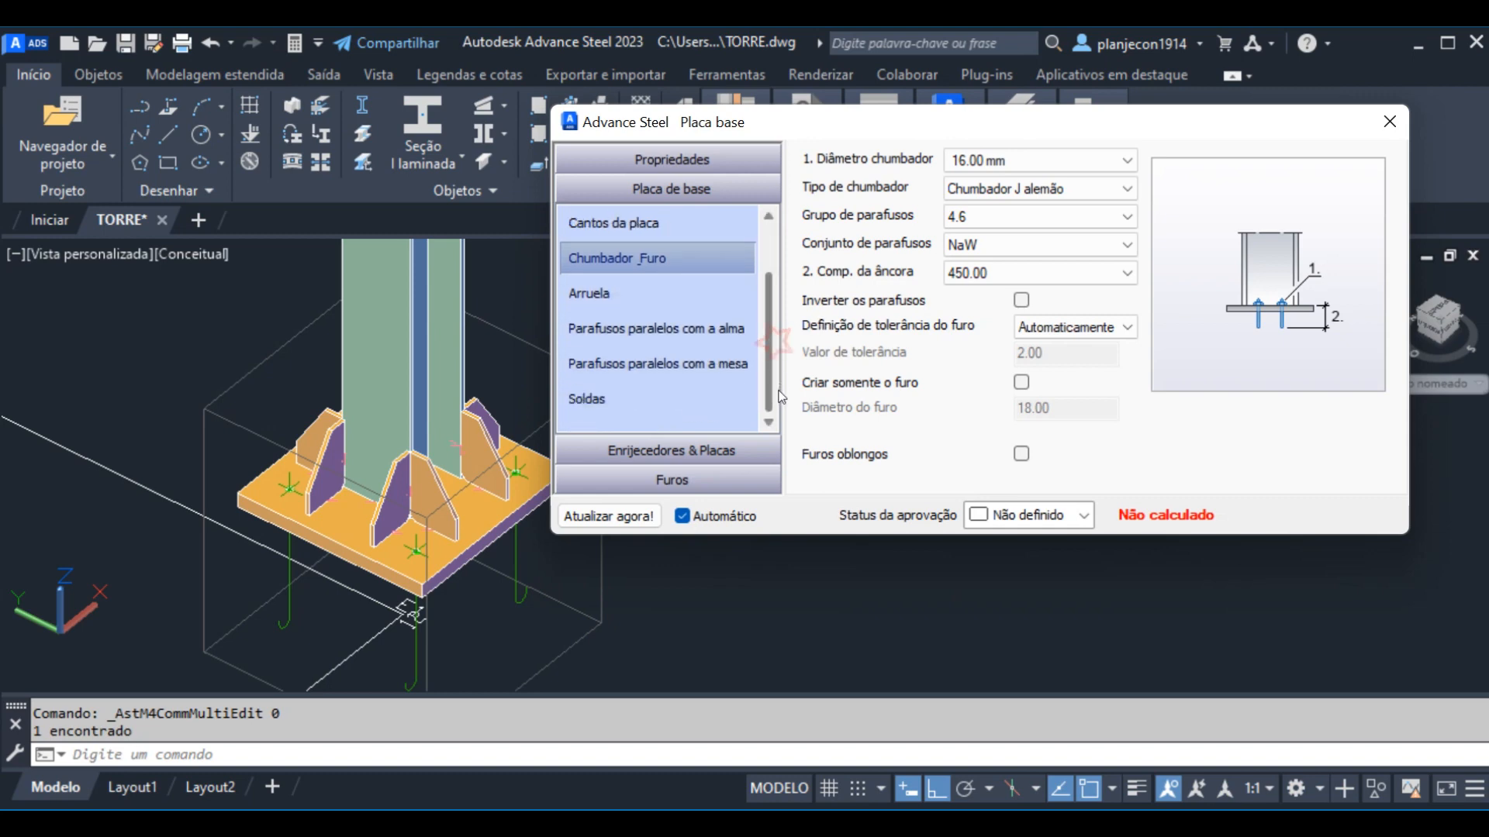
left_click(675, 335)
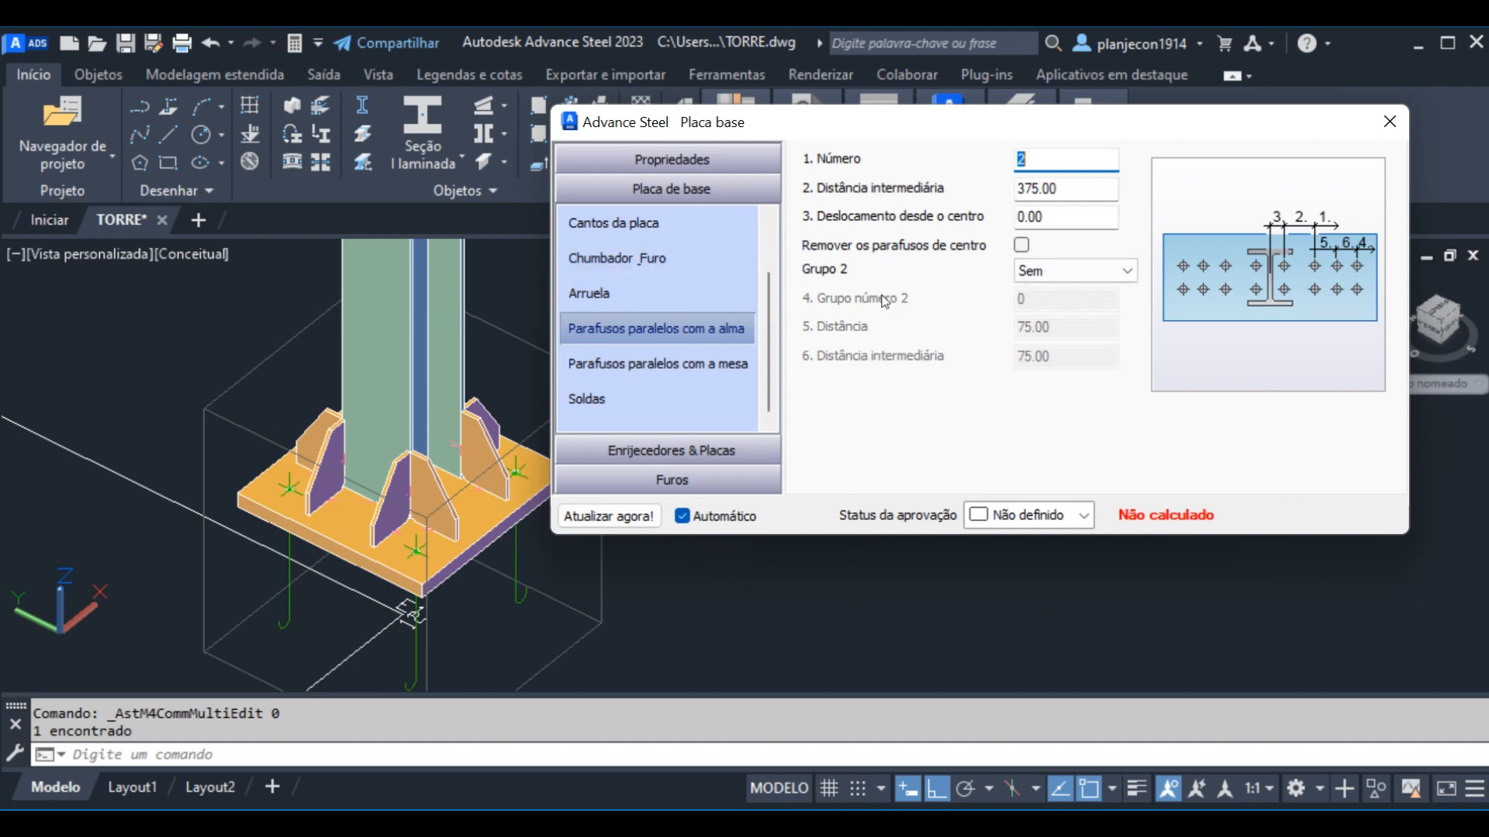
left_click(1022, 245)
left_click(1122, 273)
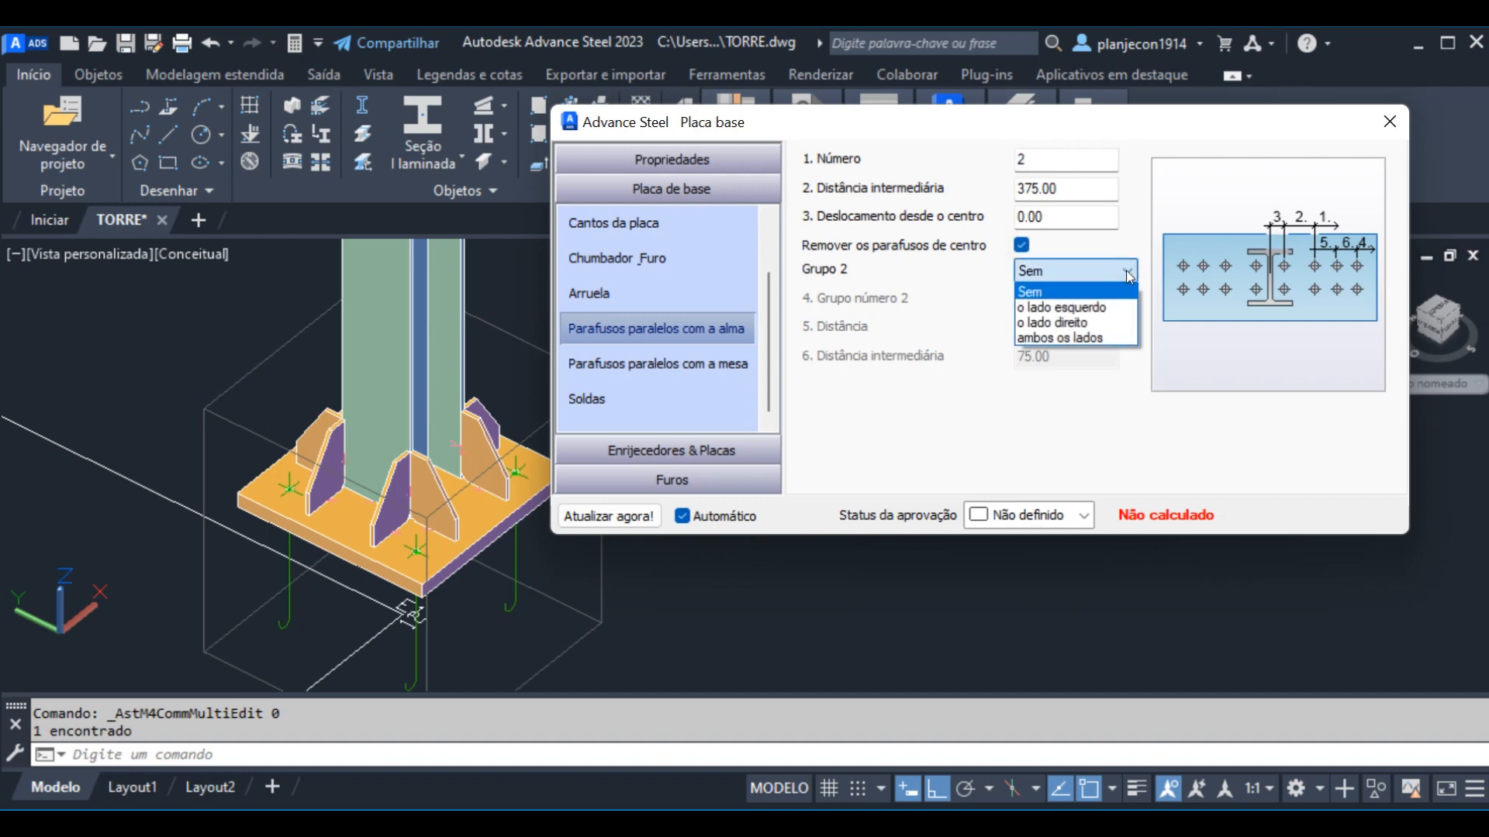
left_click(1128, 273)
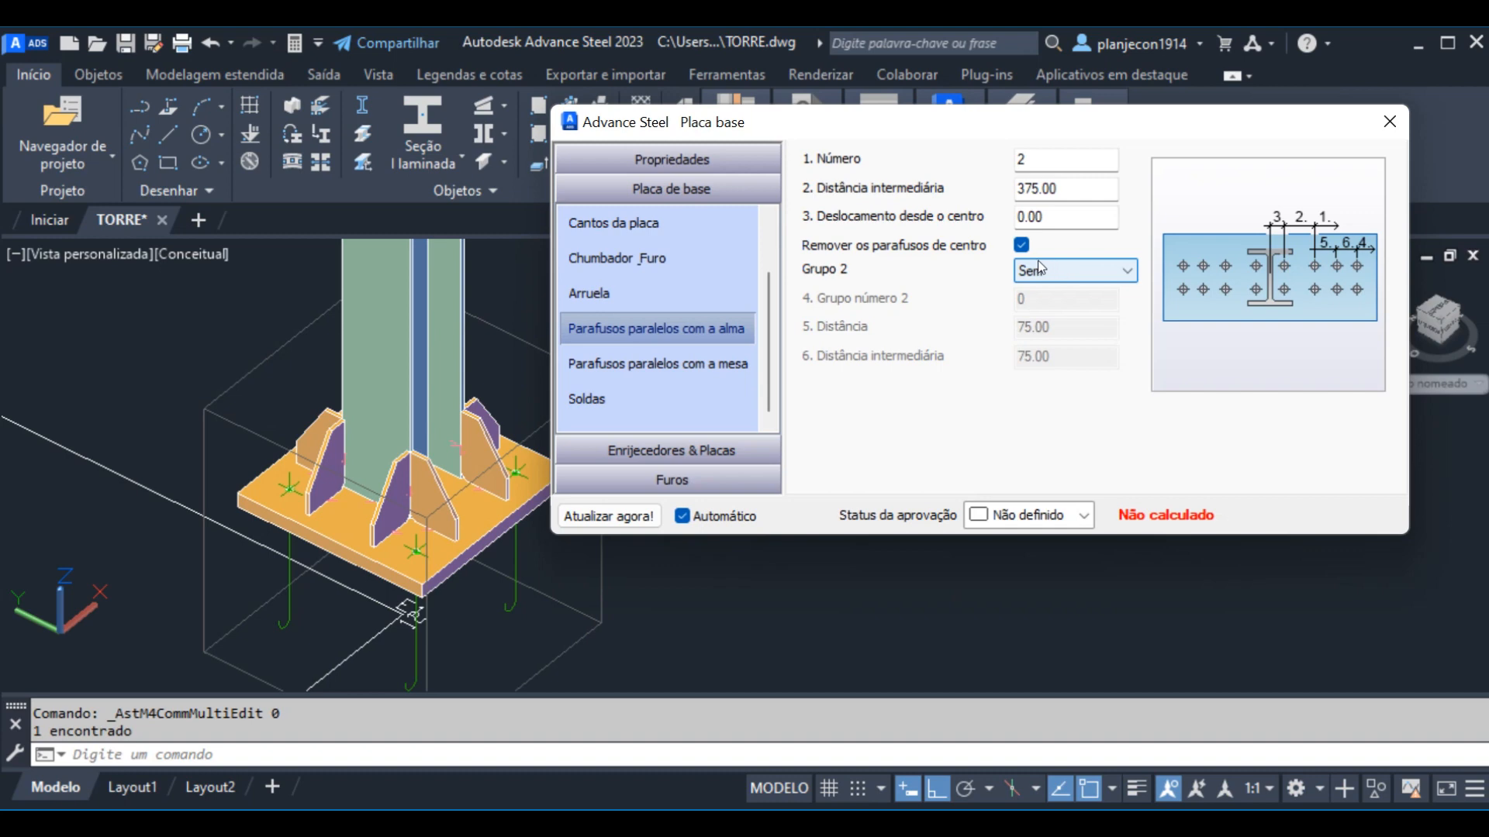
left_click(1020, 245)
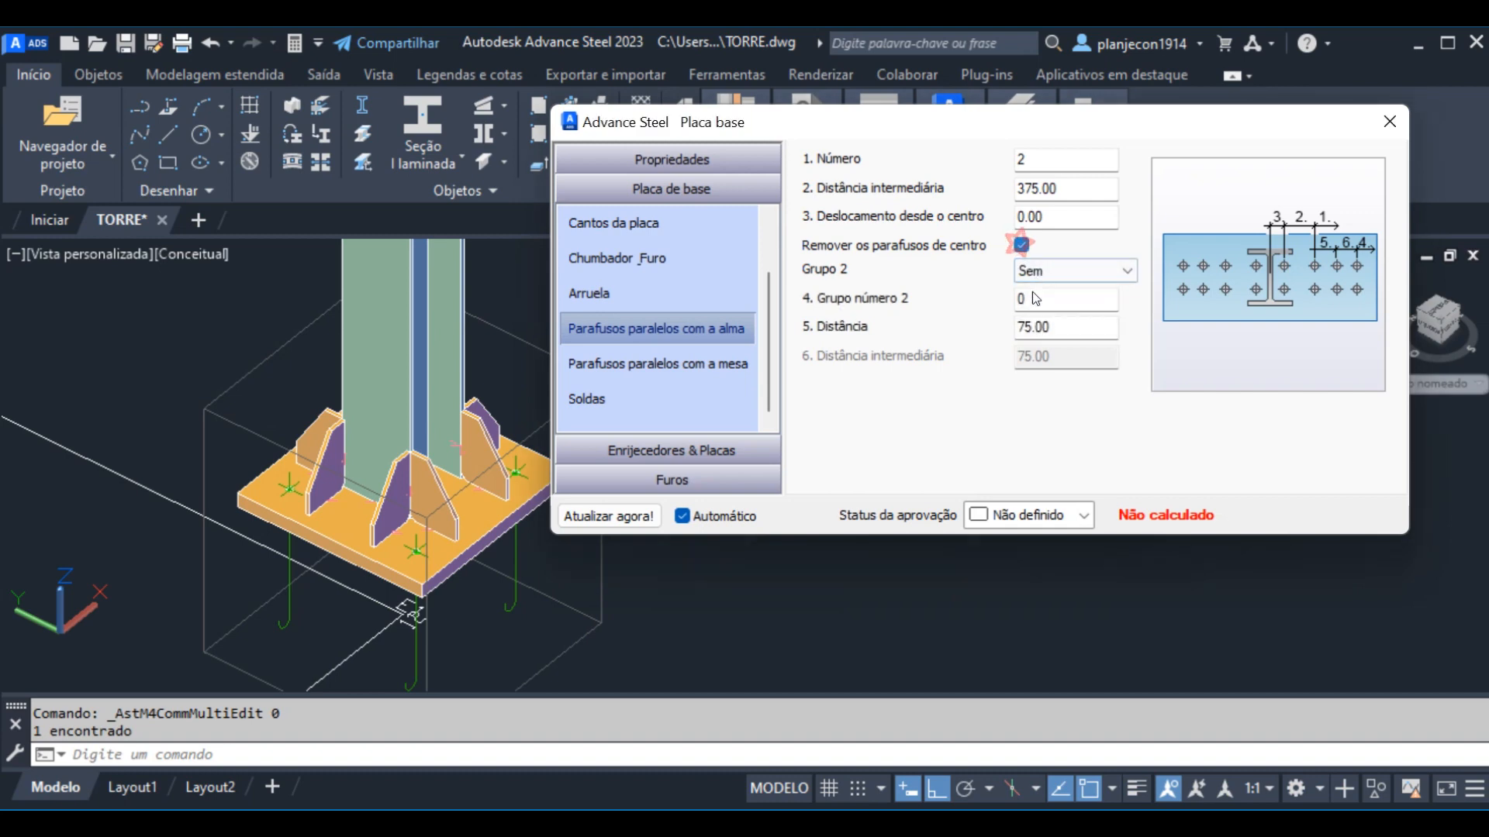
left_click(622, 370)
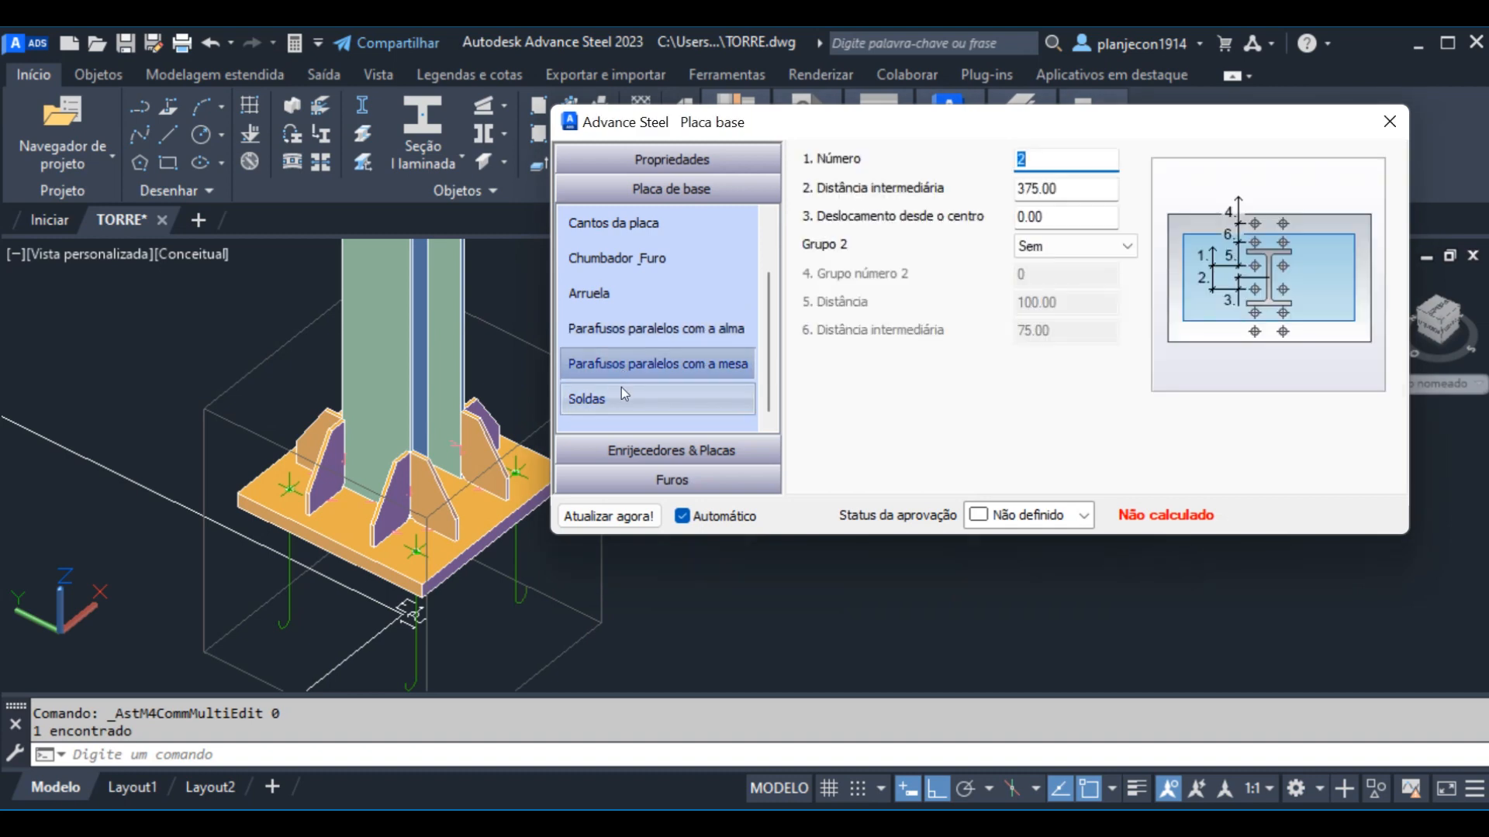
Try inverting the anchor bolts (Inverter os parafusos) in the anchor and hole settings, and restore their original direction
scroll(734, 320, "up", 2)
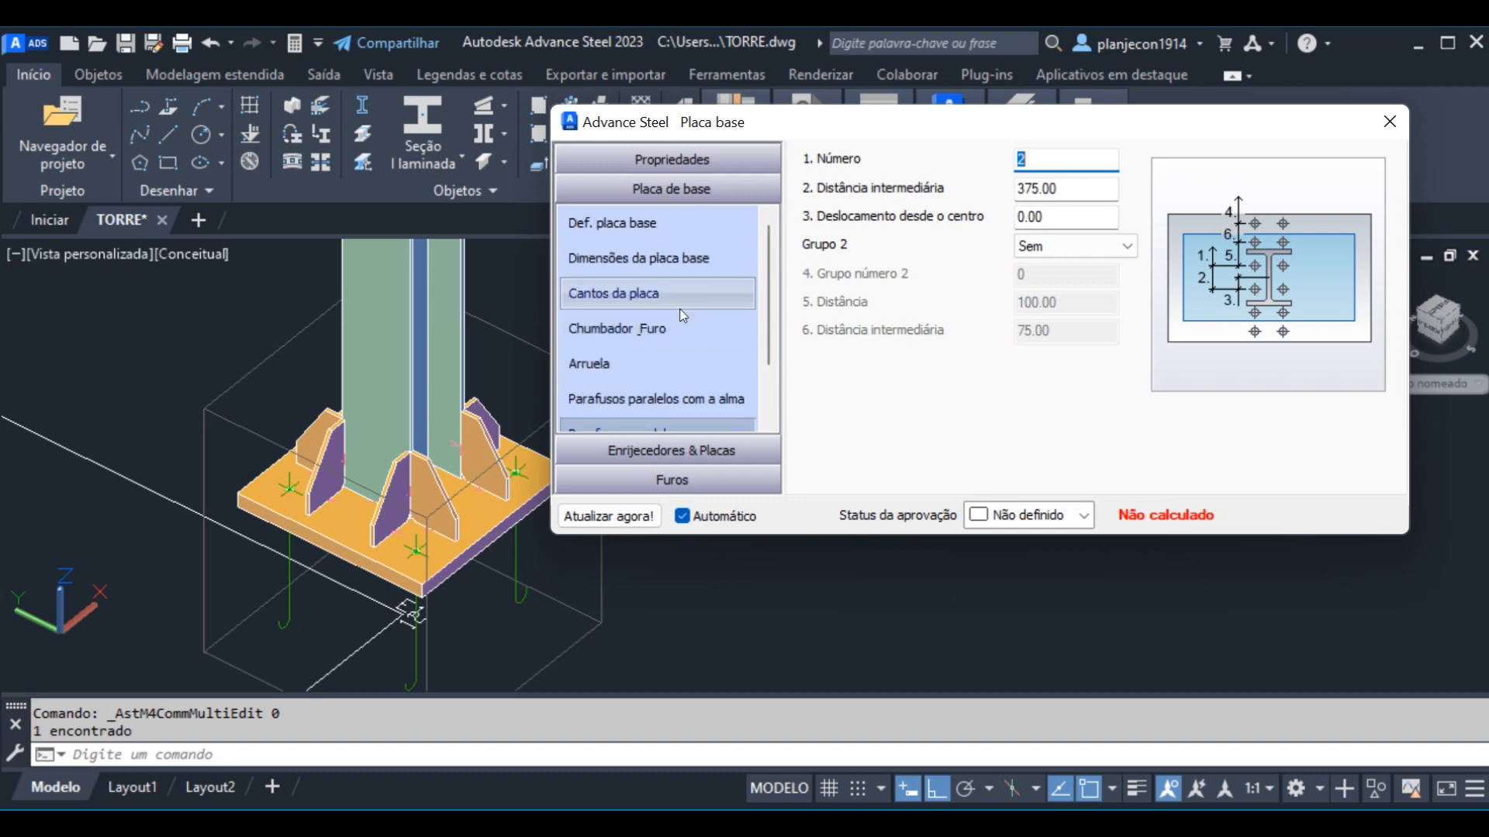
left_click(639, 332)
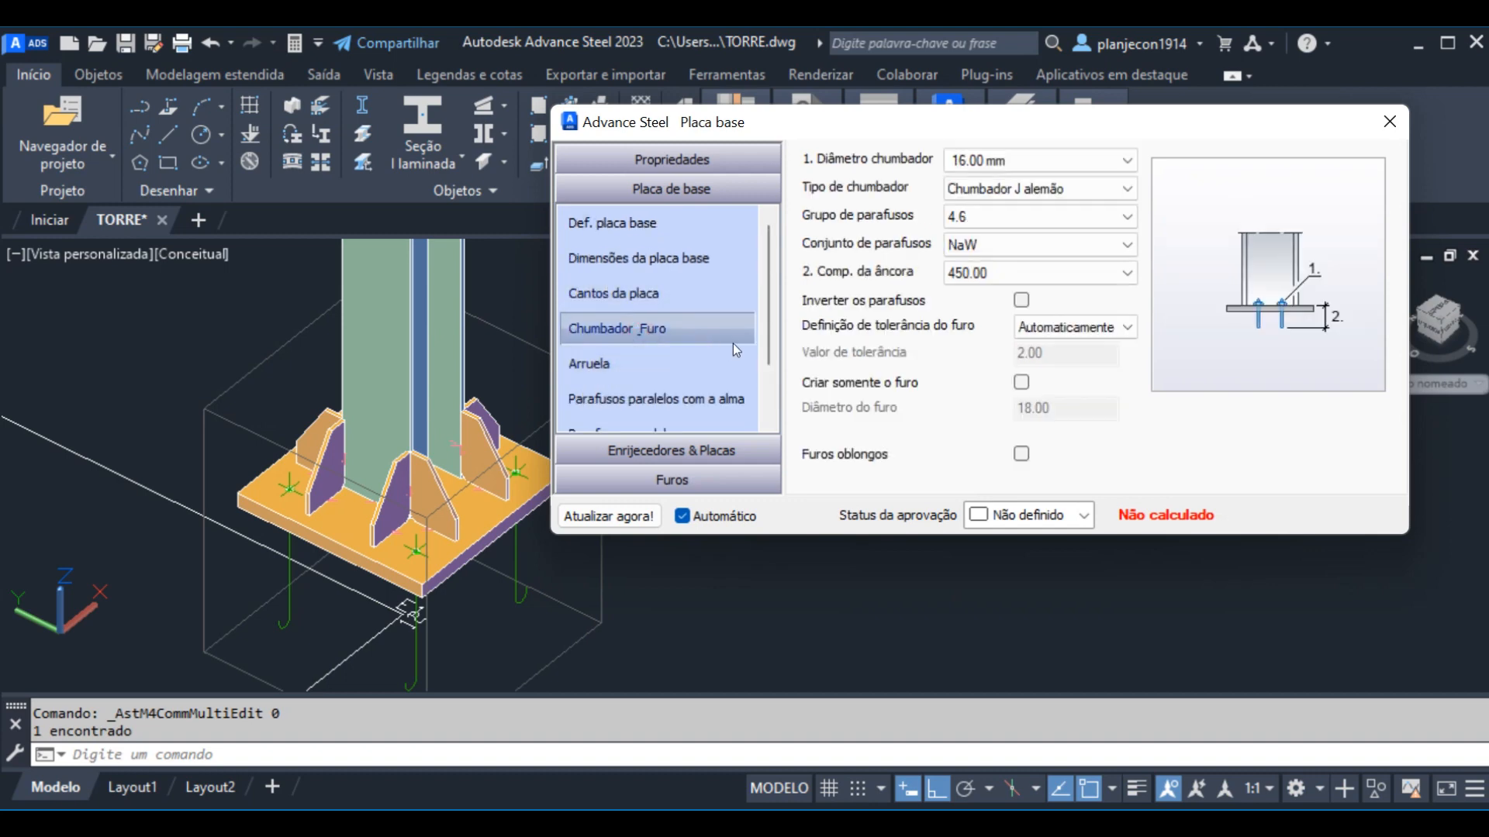
left_click(1022, 299)
left_click(1128, 330)
left_click(1129, 331)
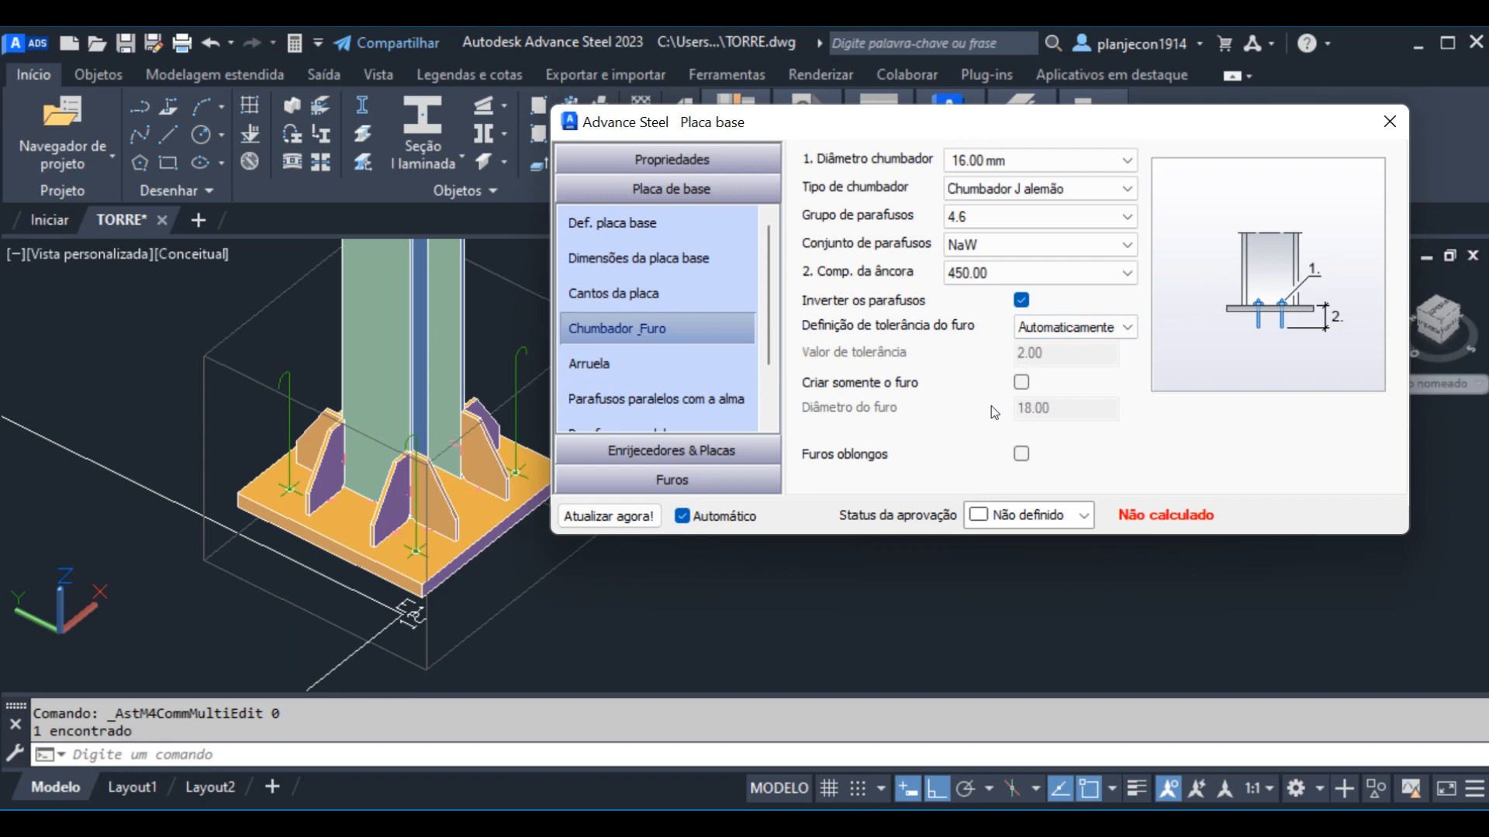
left_click(1021, 300)
Create only holes instead of anchors in the base plate (Criar somente o furo), set their diameter to 42 mm and close the properties
left_click(1021, 382)
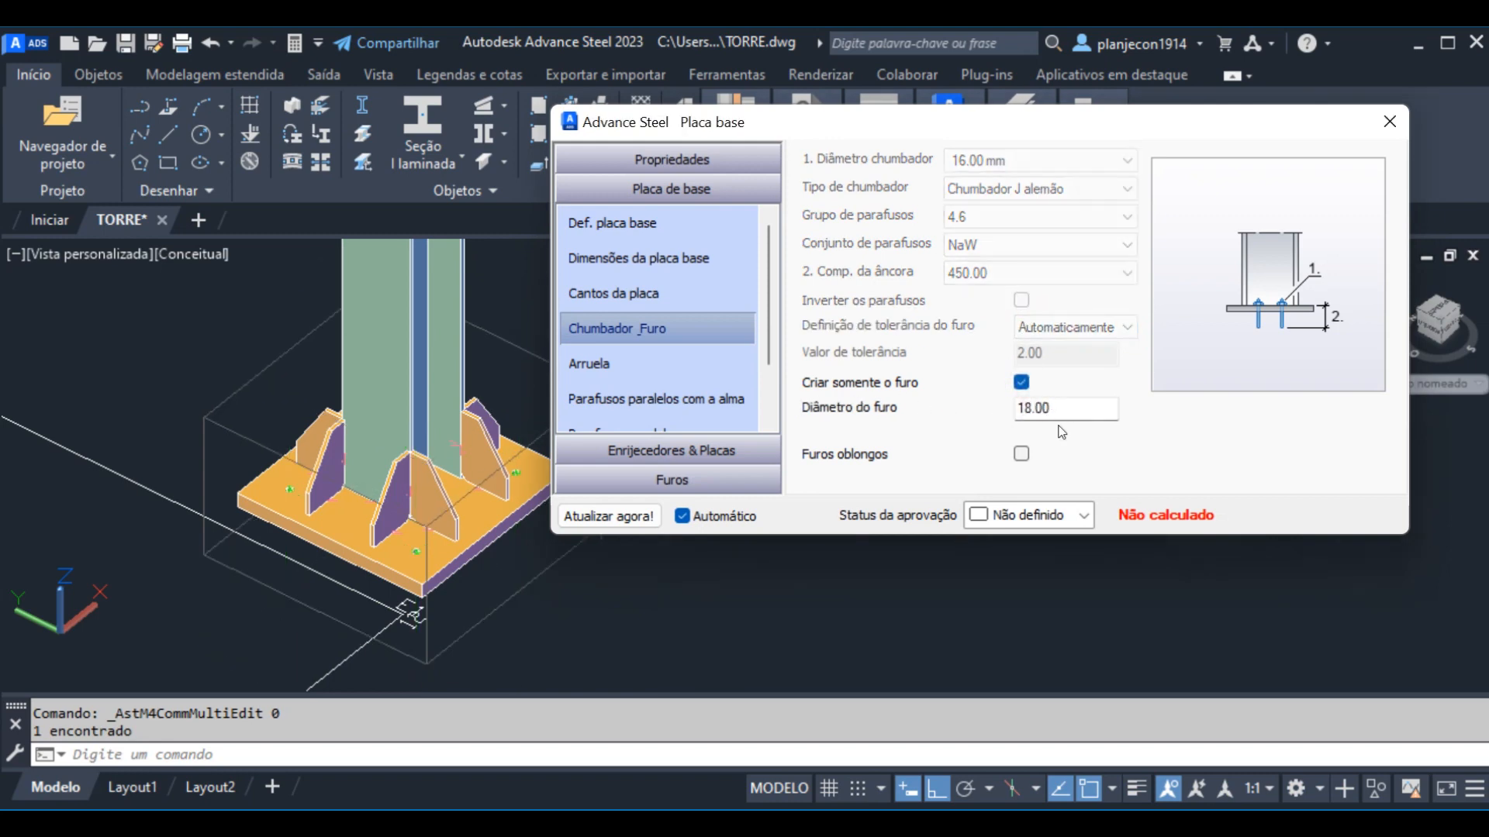
double_click(1063, 408)
type("42")
left_click(817, 630)
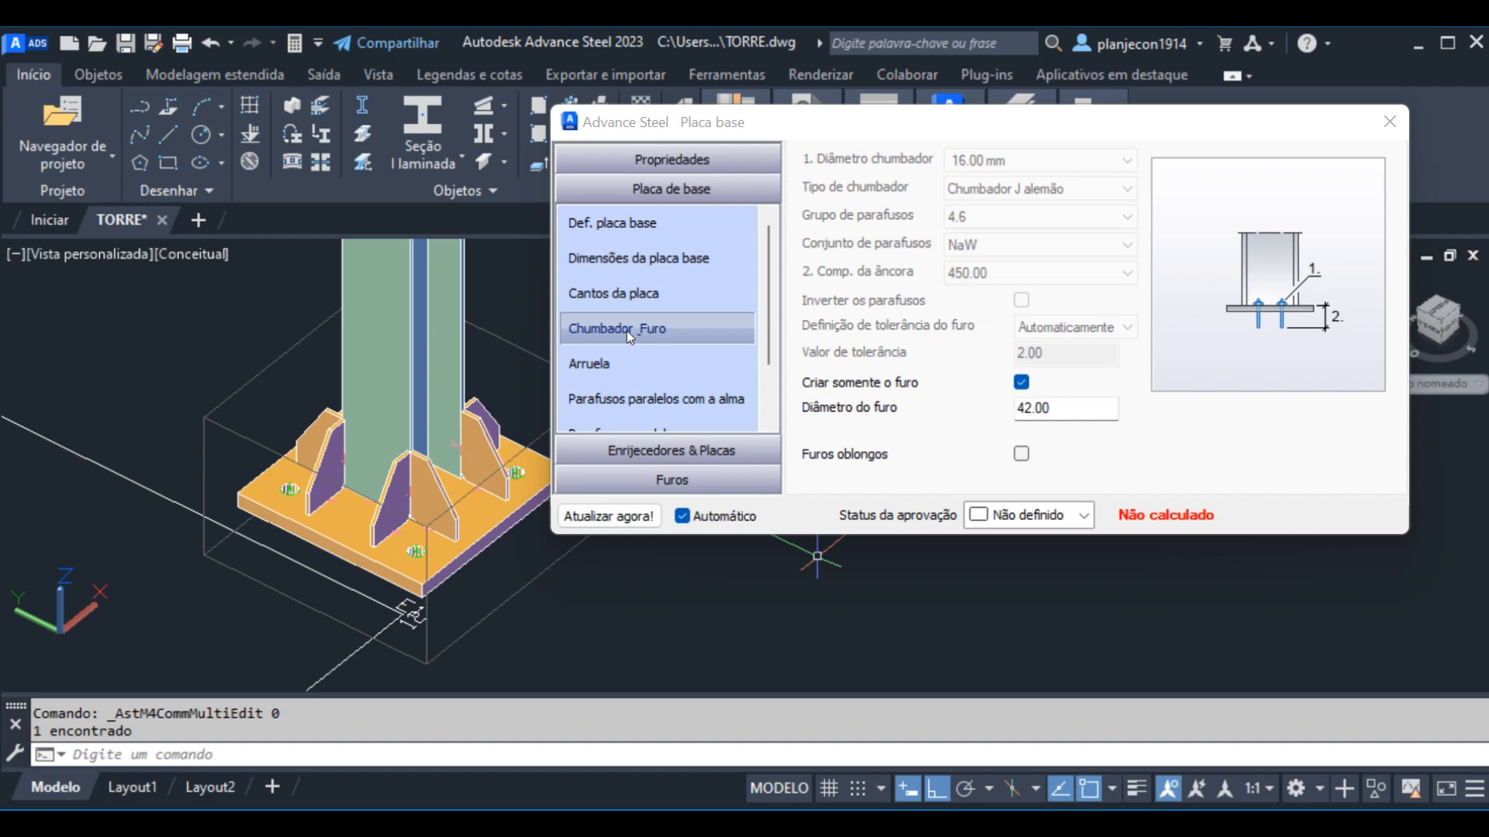
scroll(242, 554, "up", 4)
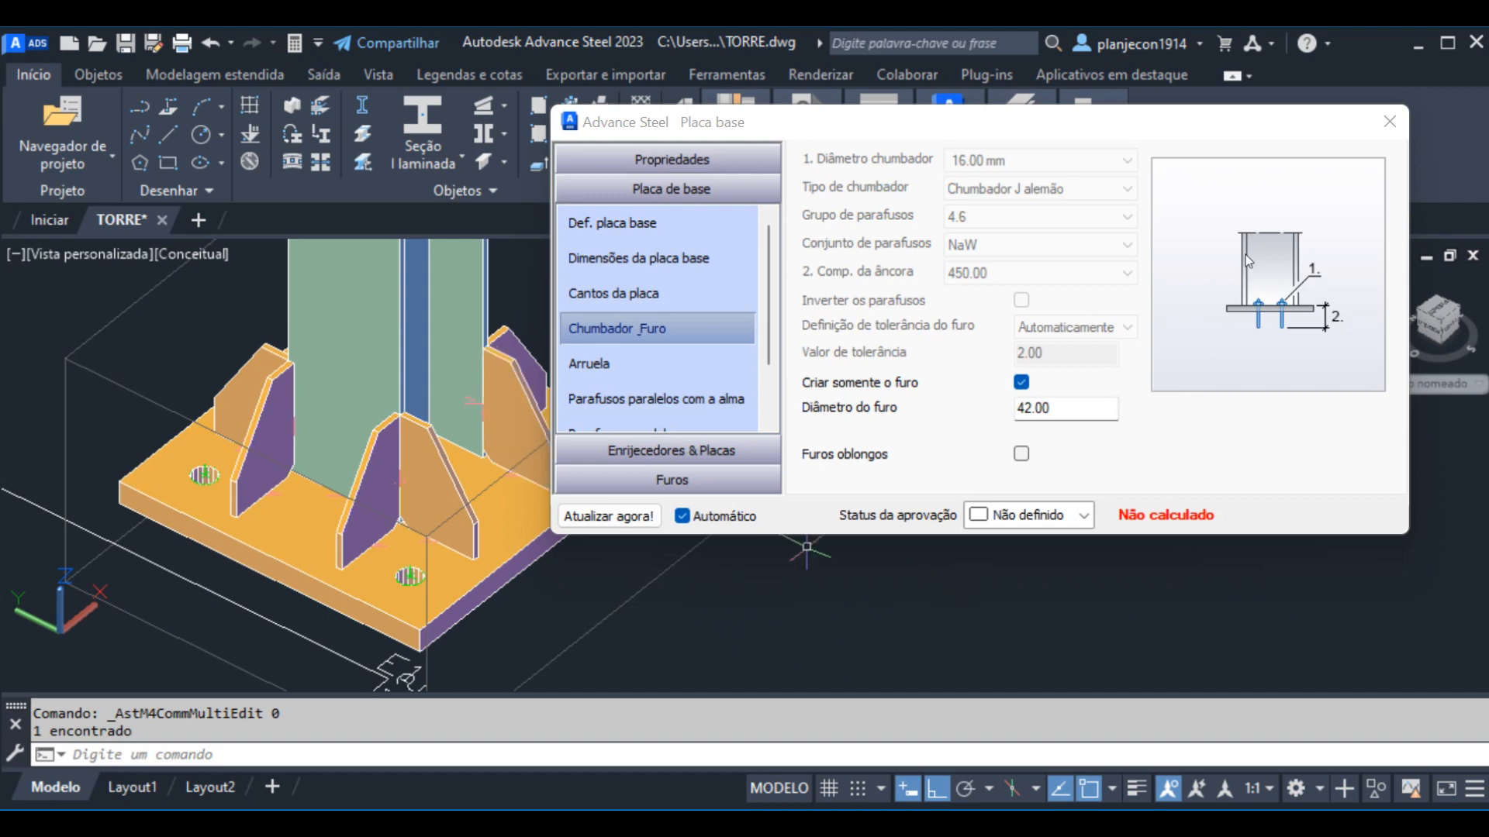
left_click(1389, 122)
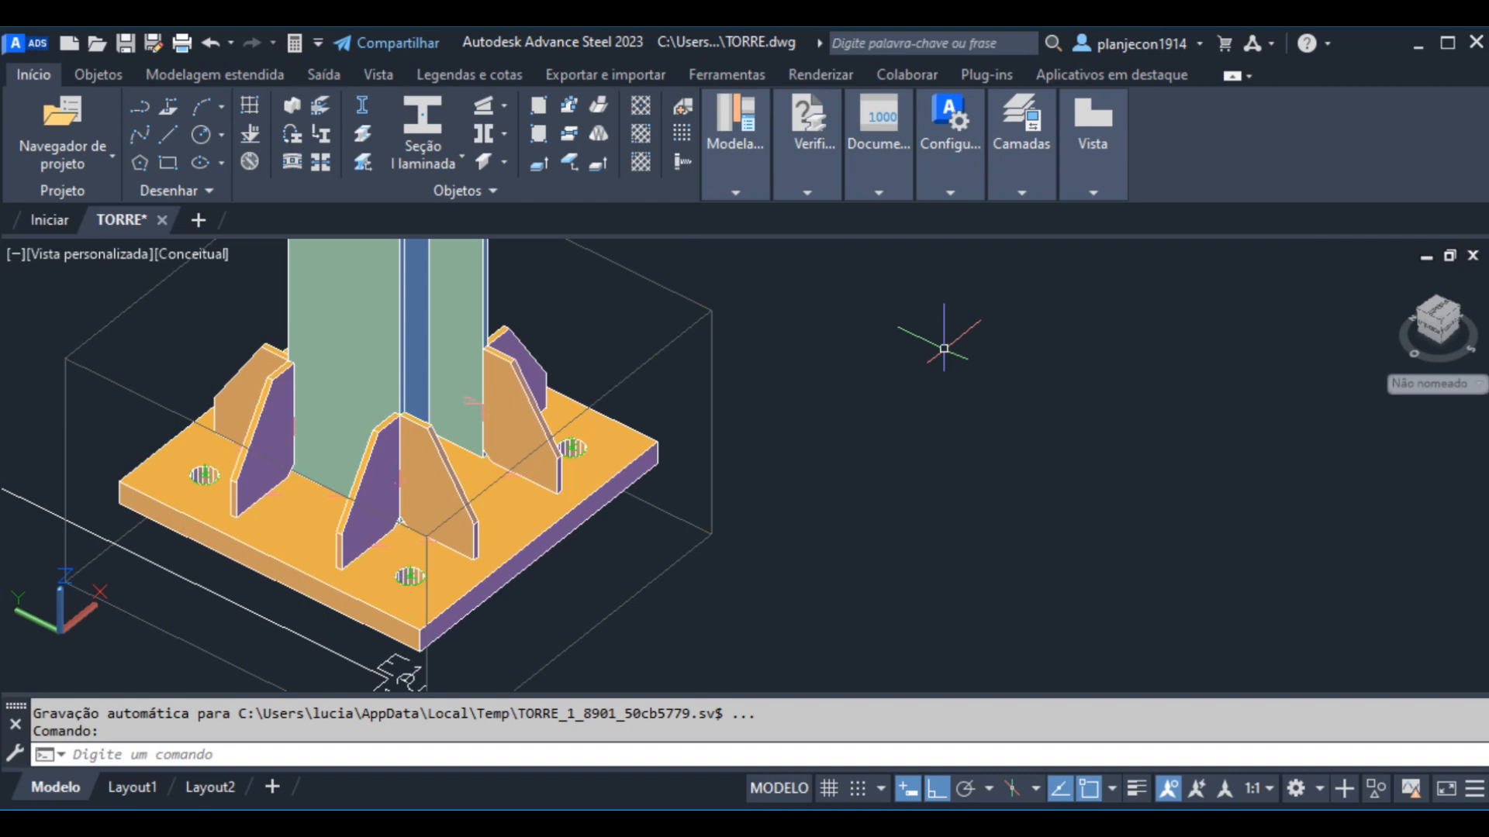
scroll(944, 349, "down", 2)
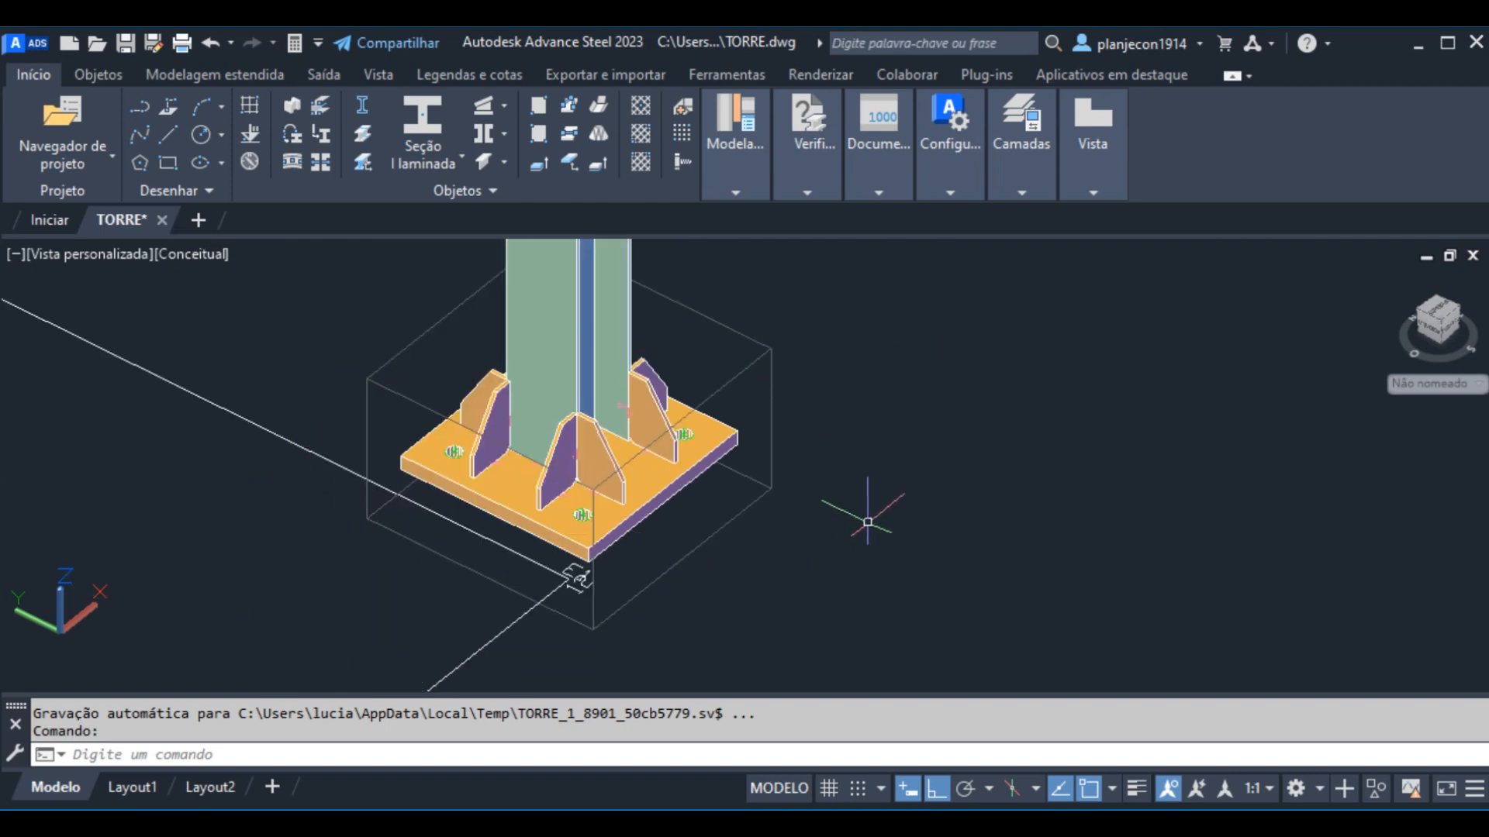
scroll(868, 521, "down", 3)
scroll(892, 489, "up", 1)
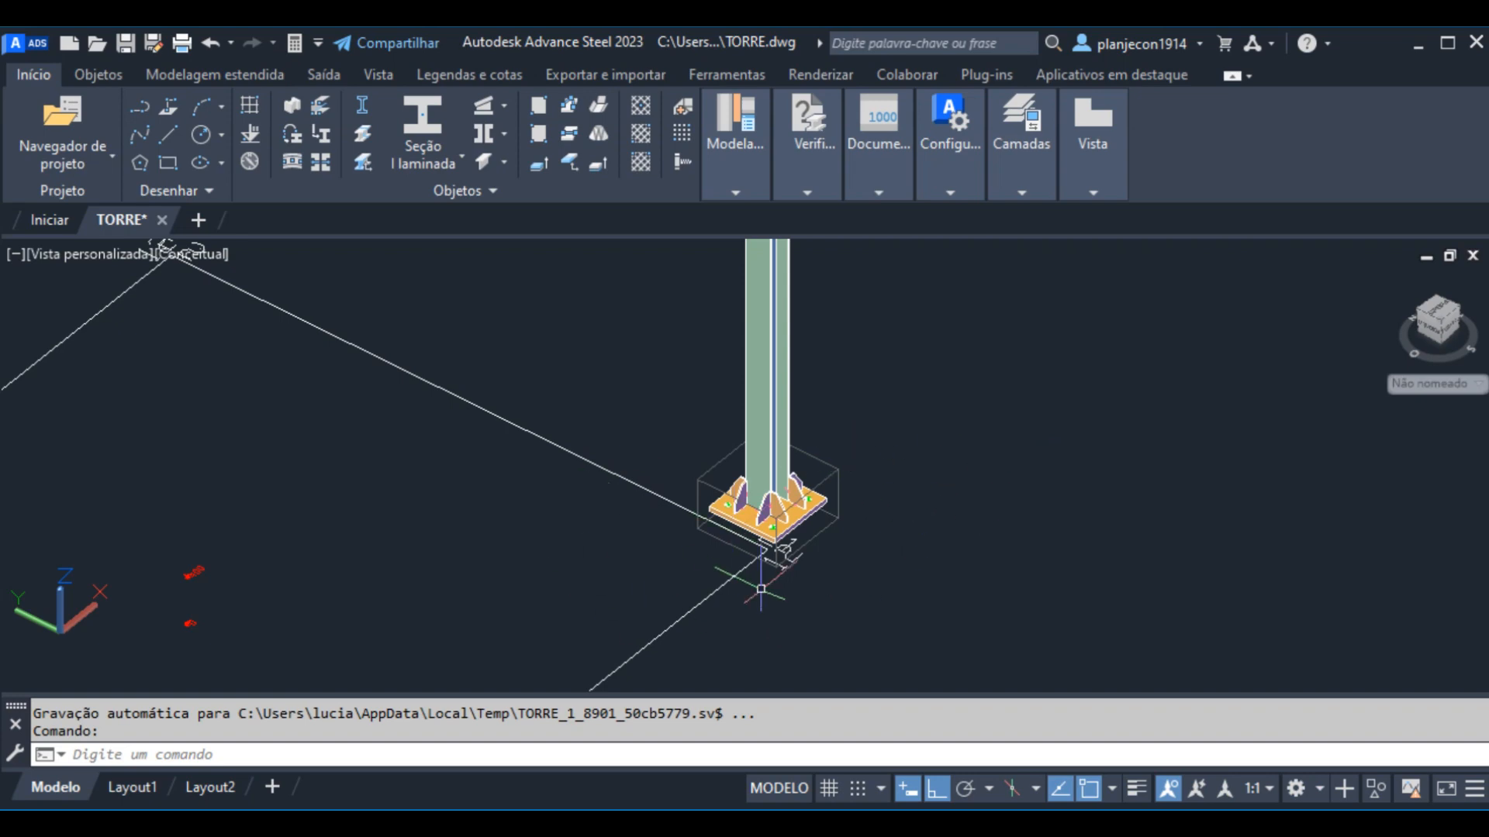
scroll(968, 436, "down", 2)
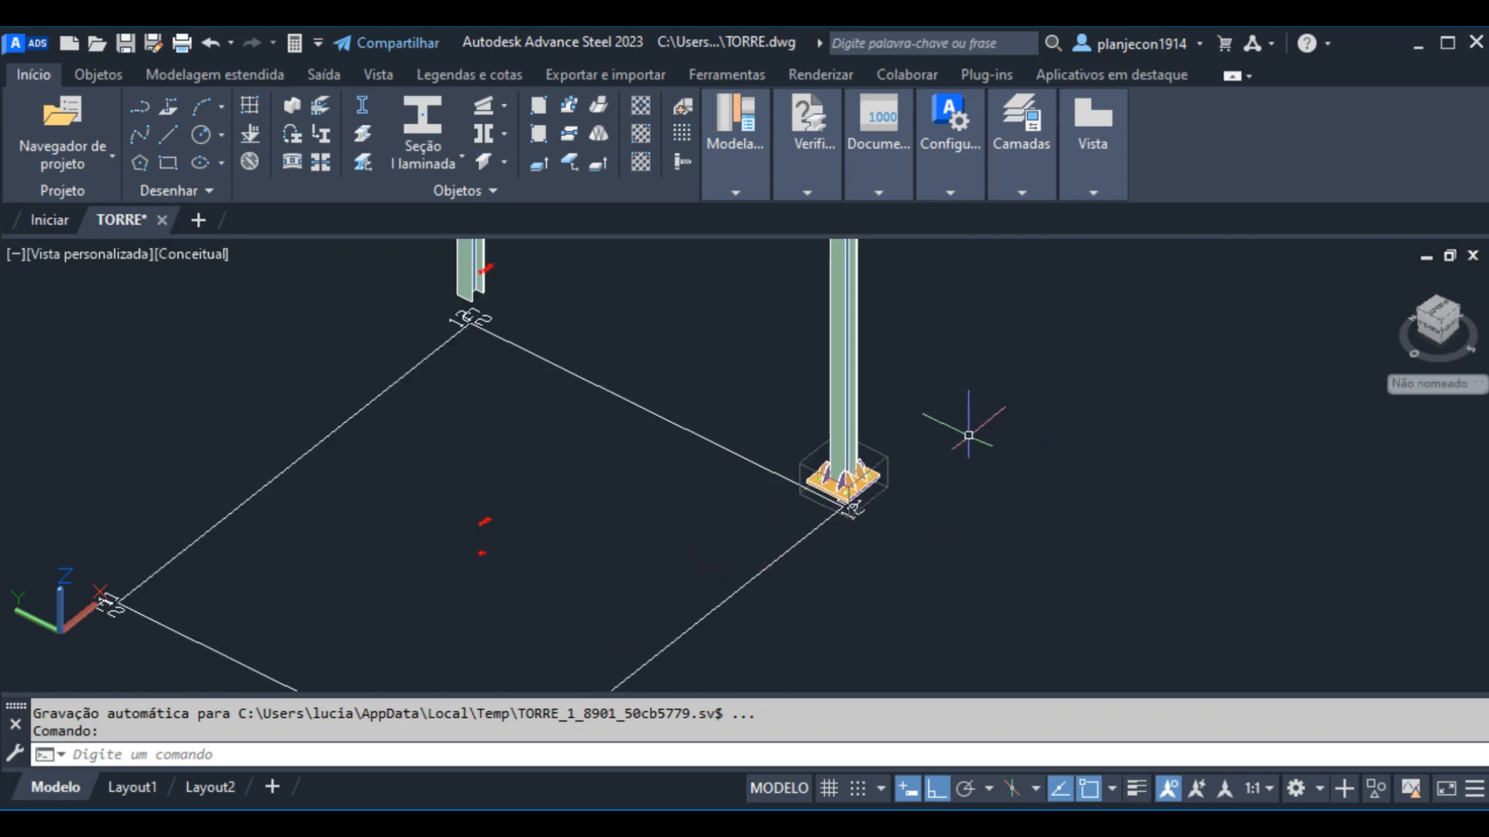
scroll(853, 501, "up", 4)
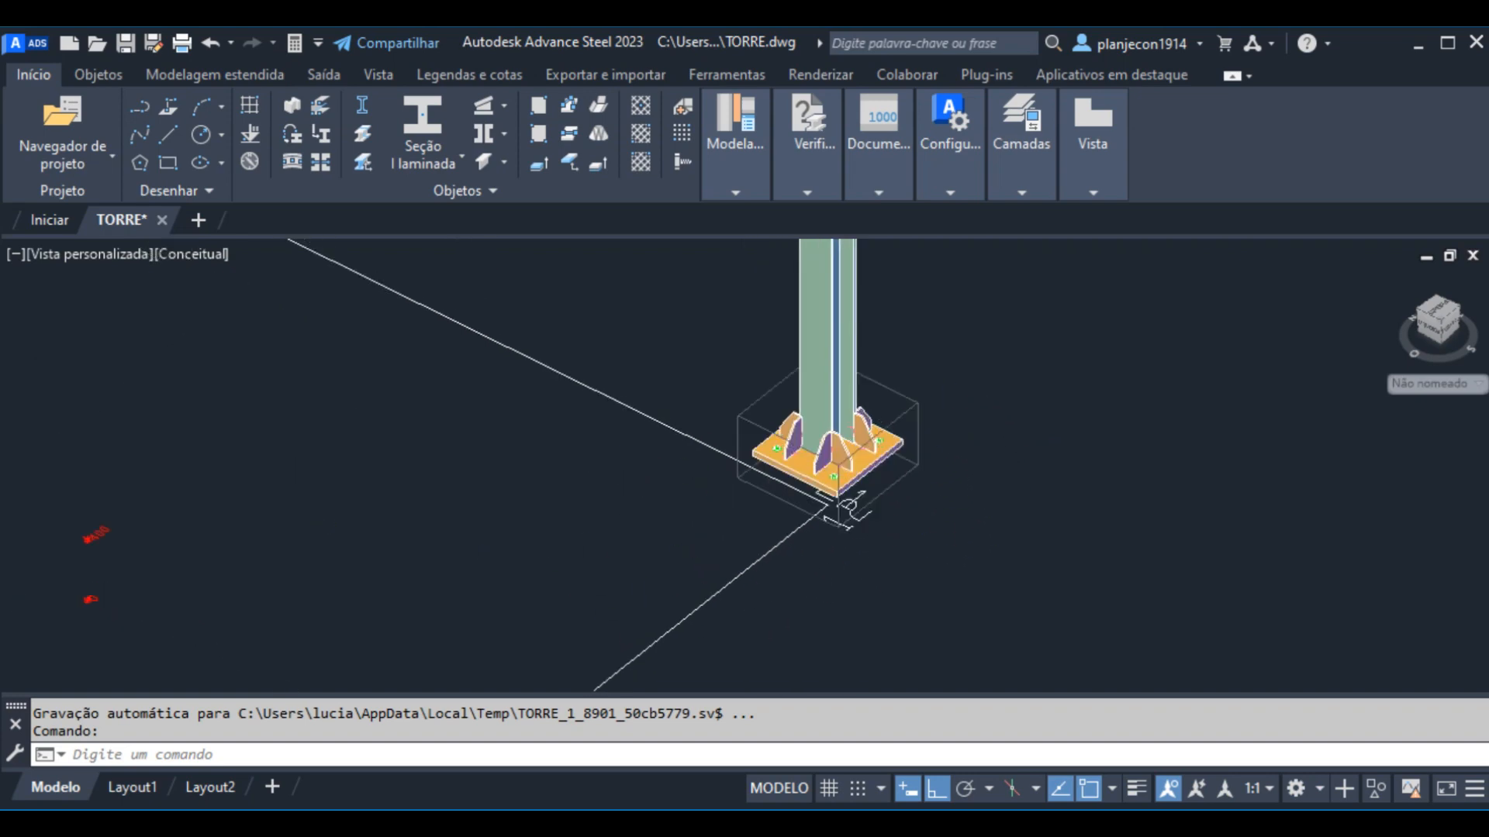